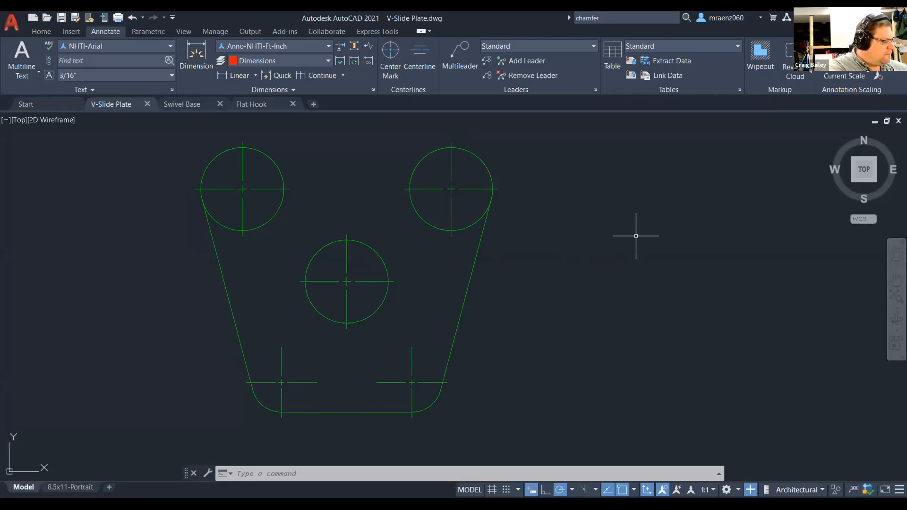
pyautogui.press('alt')
pyautogui.press('a')
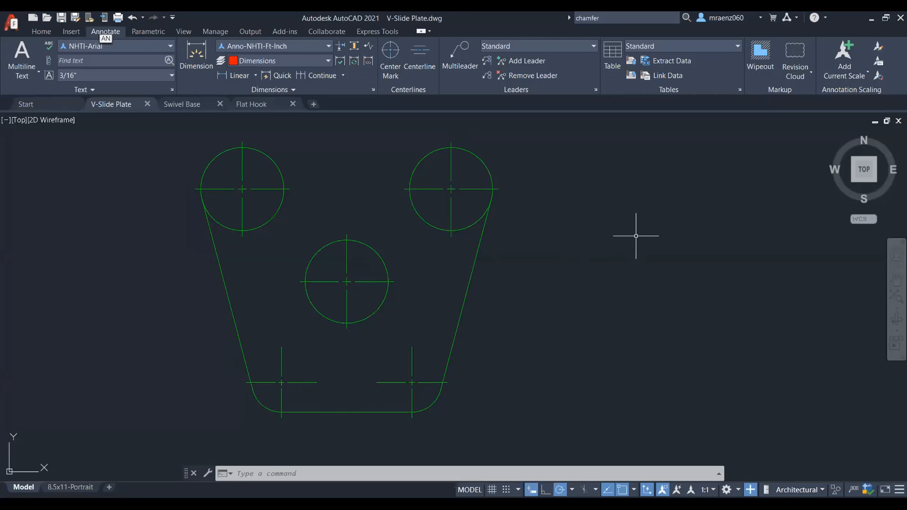
pyautogui.click(636, 236)
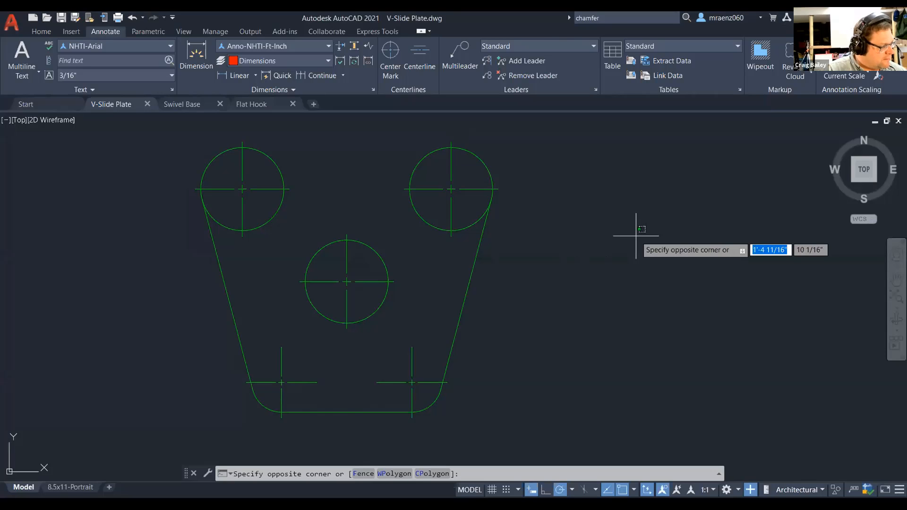
pyautogui.press('Escape')
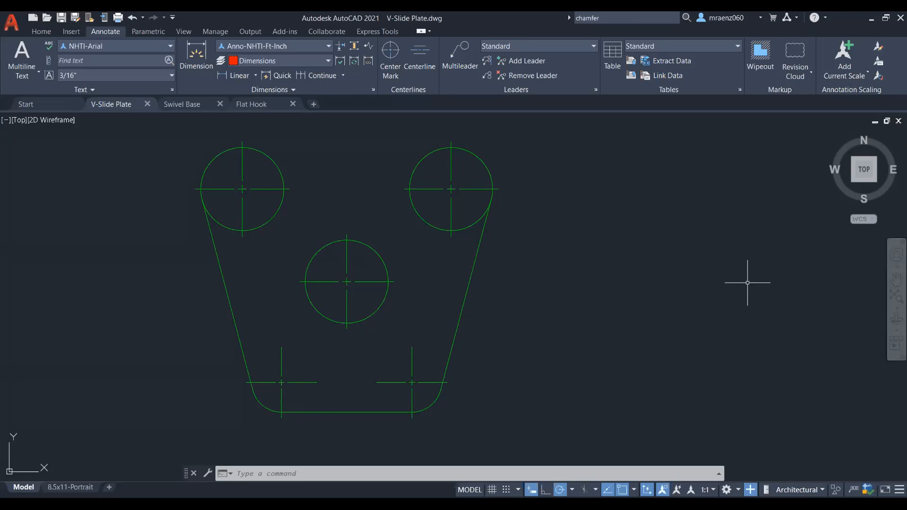
# View the Flat Hook drawing and return to the V-Slide Plate drawing
pyautogui.click(194, 105)
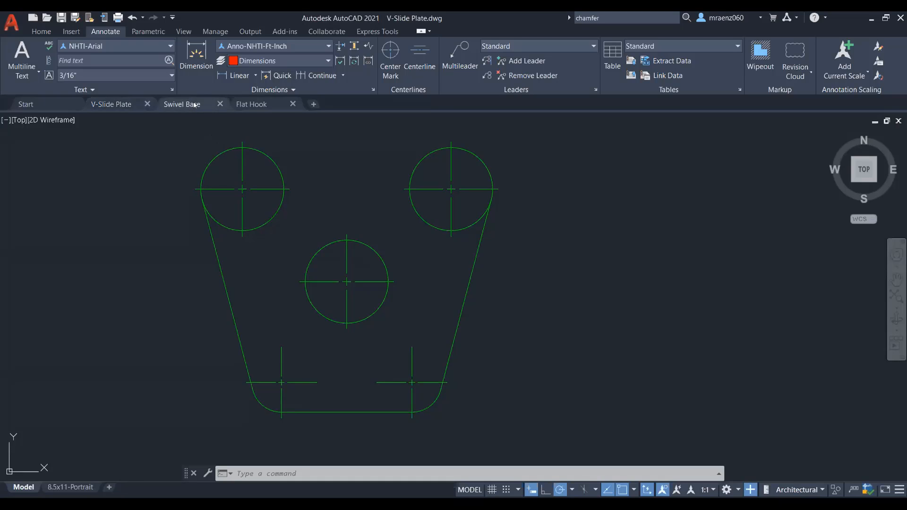
pyautogui.click(254, 104)
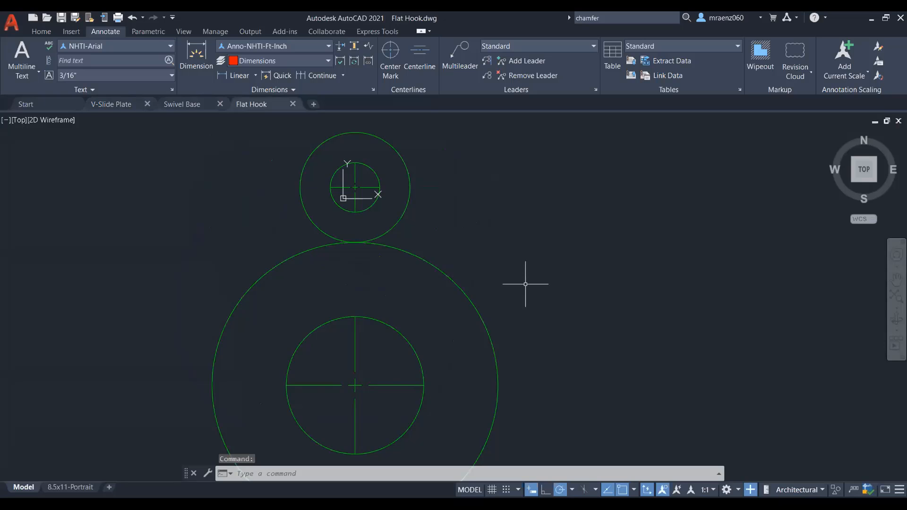
pyautogui.click(133, 105)
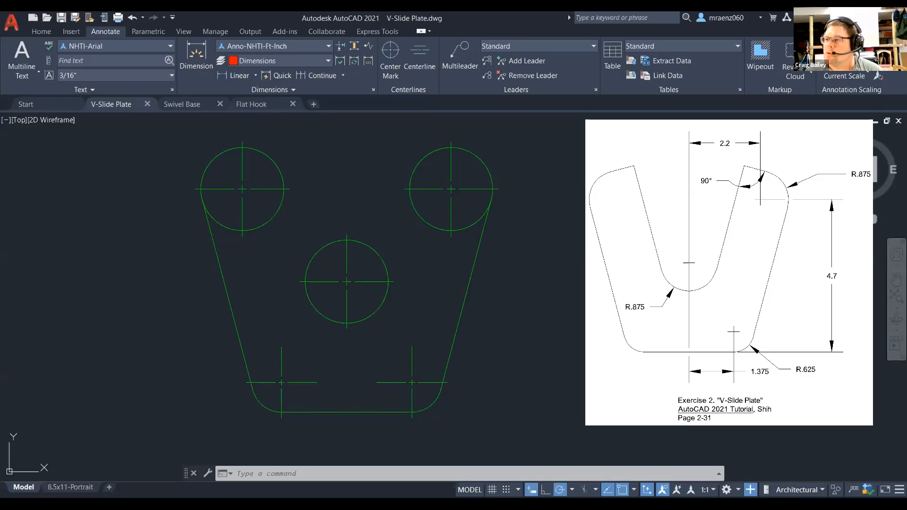
pyautogui.click(466, 503)
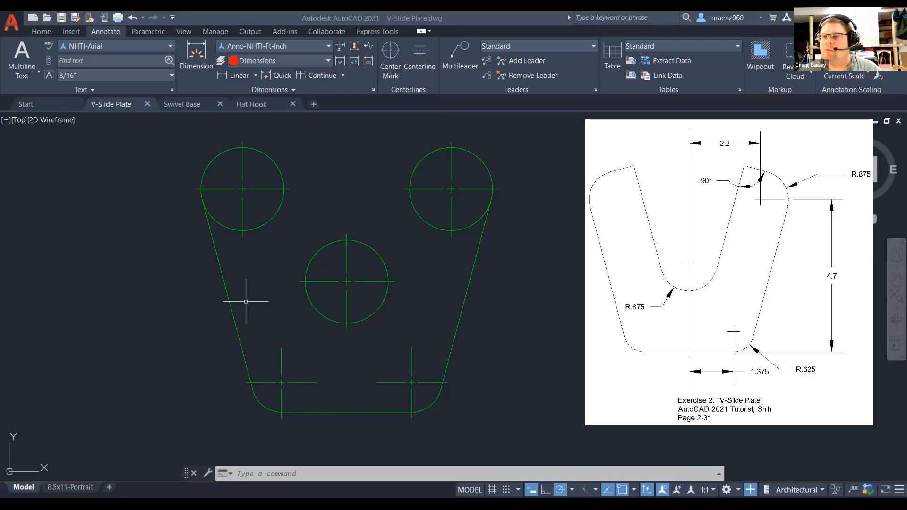
pyautogui.click(229, 283)
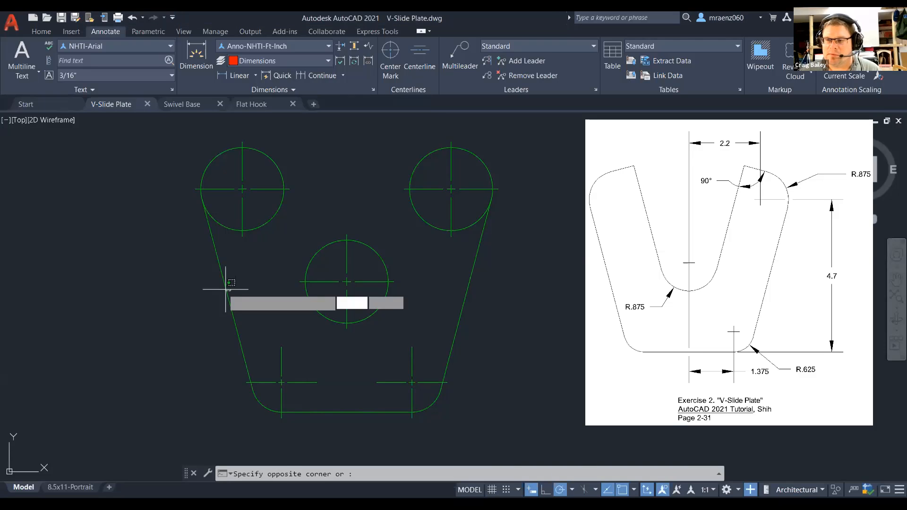
pyautogui.click(219, 285)
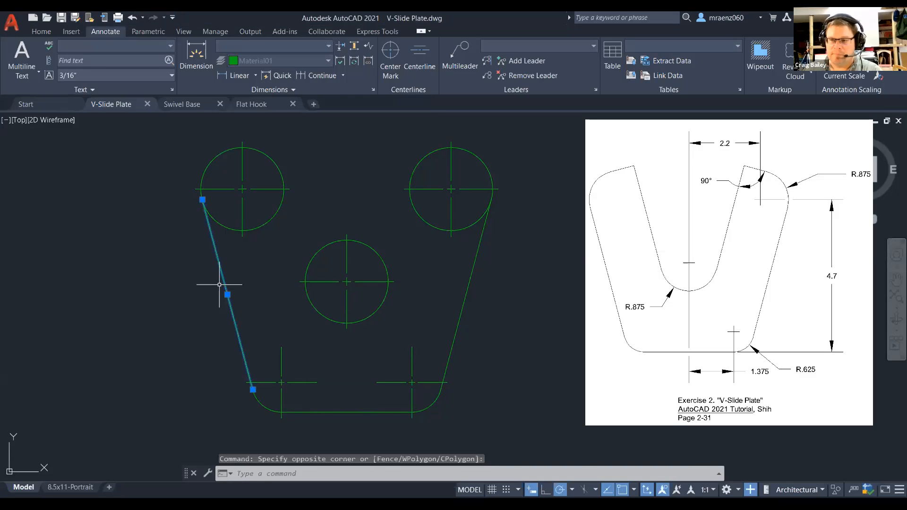
pyautogui.press('Escape')
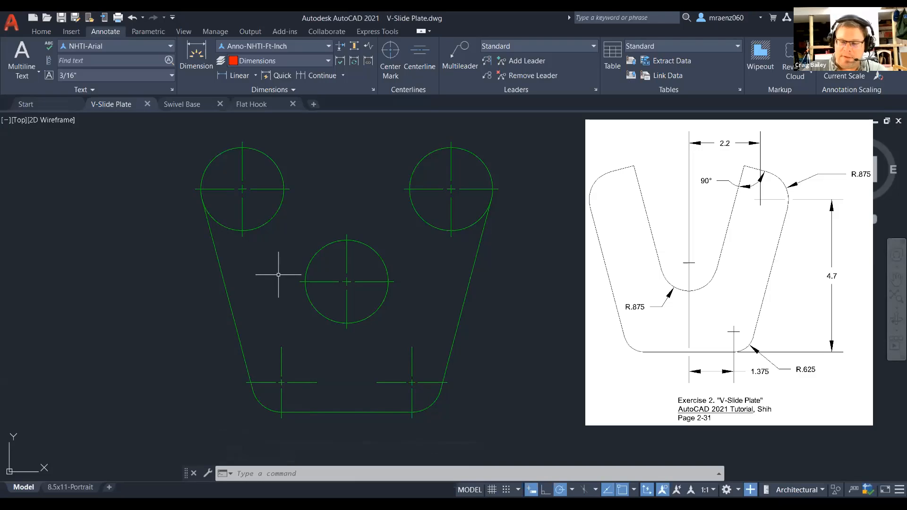
# With object snaps off, sketch a slanted line from inside the upper-left circle across the middle circle to just above the plate's bottom edge
pyautogui.write('l')
pyautogui.press('Return')
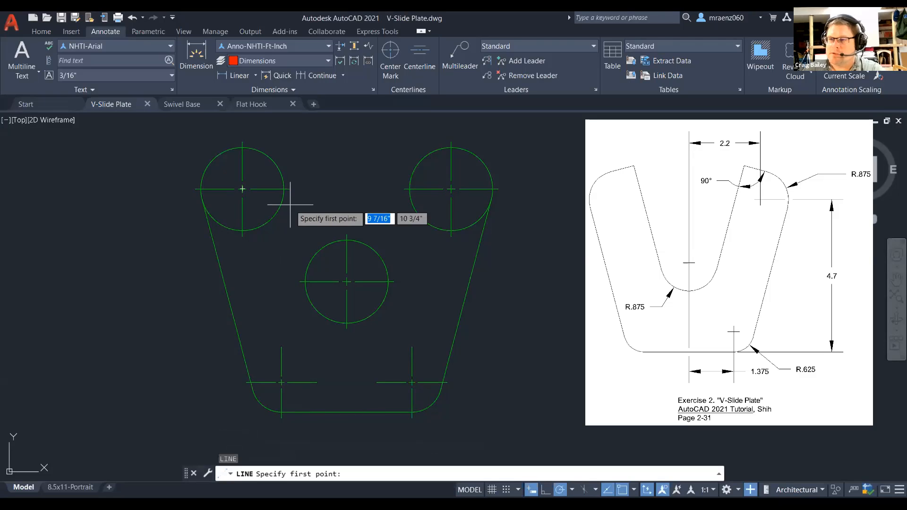
pyautogui.press('F3')
pyautogui.click(275, 171)
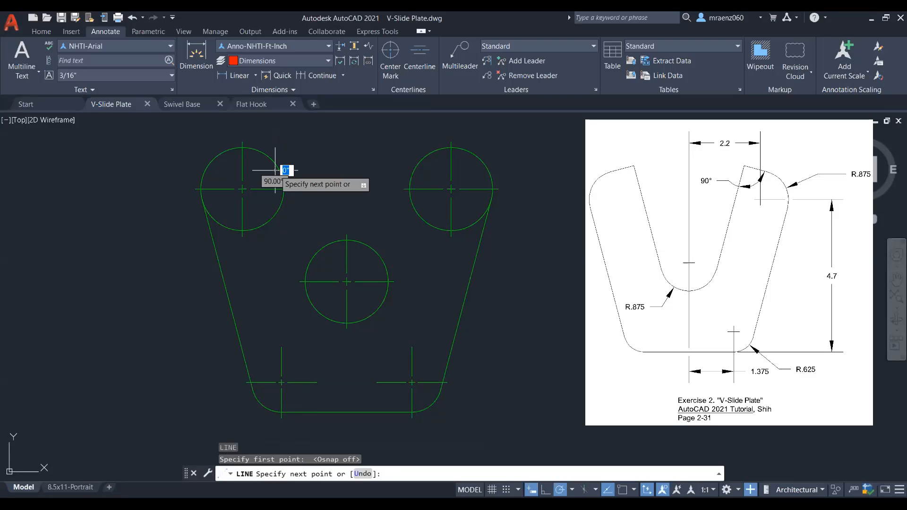
pyautogui.click(345, 386)
pyautogui.press('Escape')
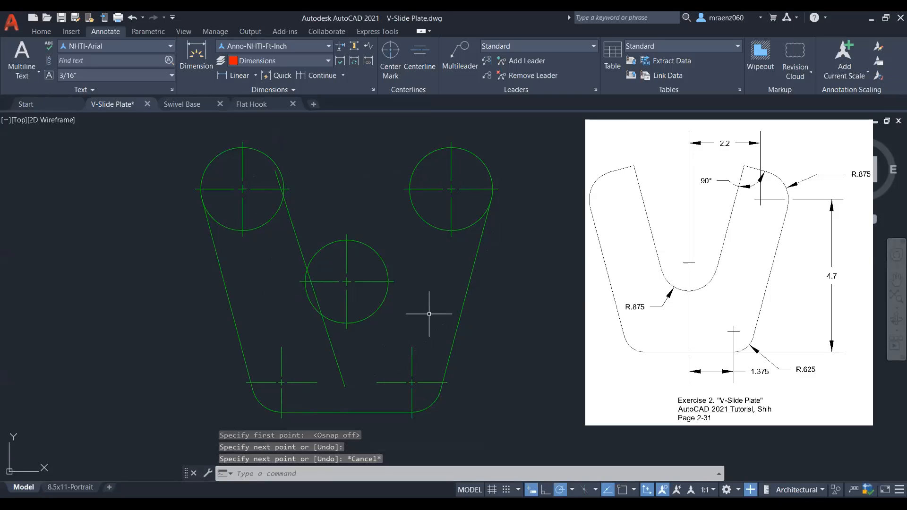
pyautogui.click(492, 283)
pyautogui.click(449, 278)
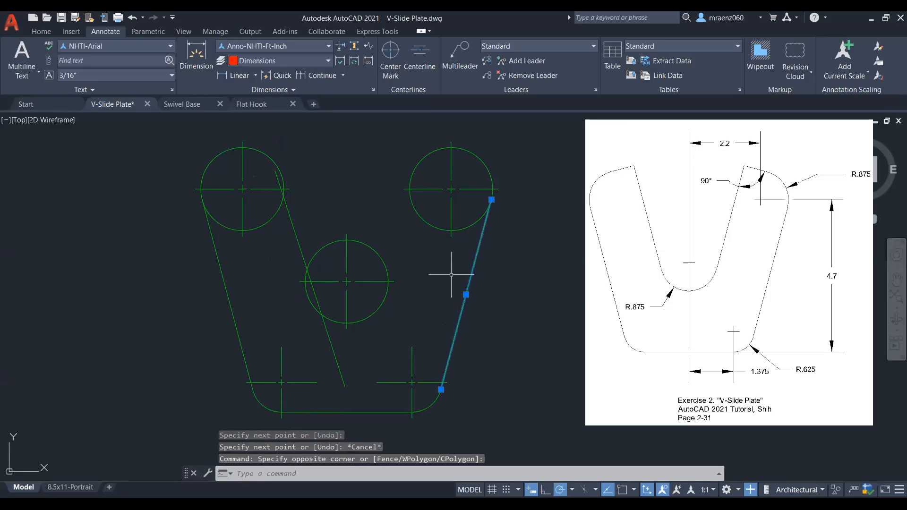
pyautogui.press('Escape')
pyautogui.press('Escape')
pyautogui.press('Escape')
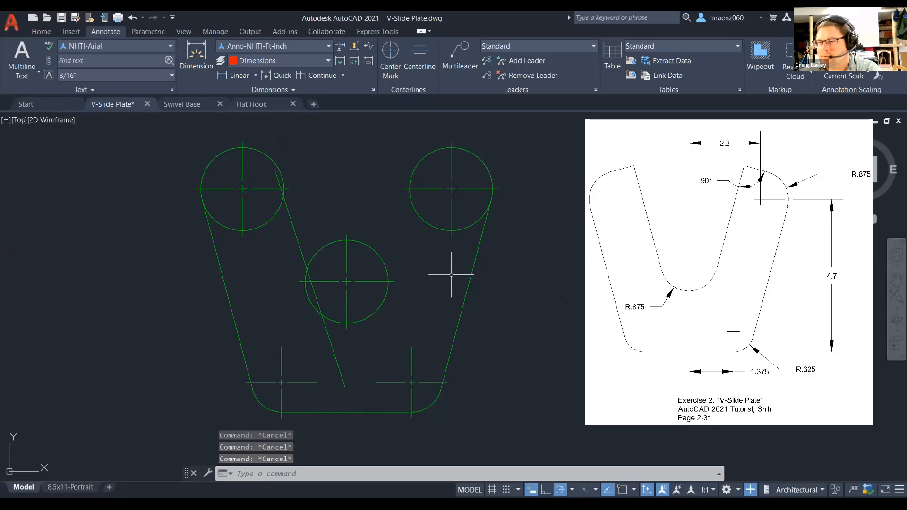
# Sketch an opposing slanted line from the first line's lower end up past the upper-right circle, forming a rough V
pyautogui.write('l')
pyautogui.press('Return')
pyautogui.click(338, 385)
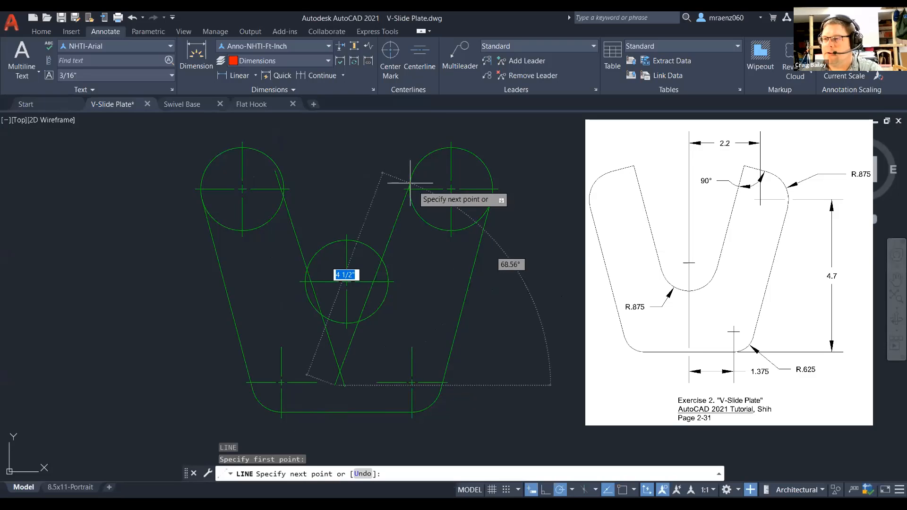
pyautogui.click(413, 157)
pyautogui.press('Escape')
pyautogui.press('Escape')
pyautogui.press('Escape')
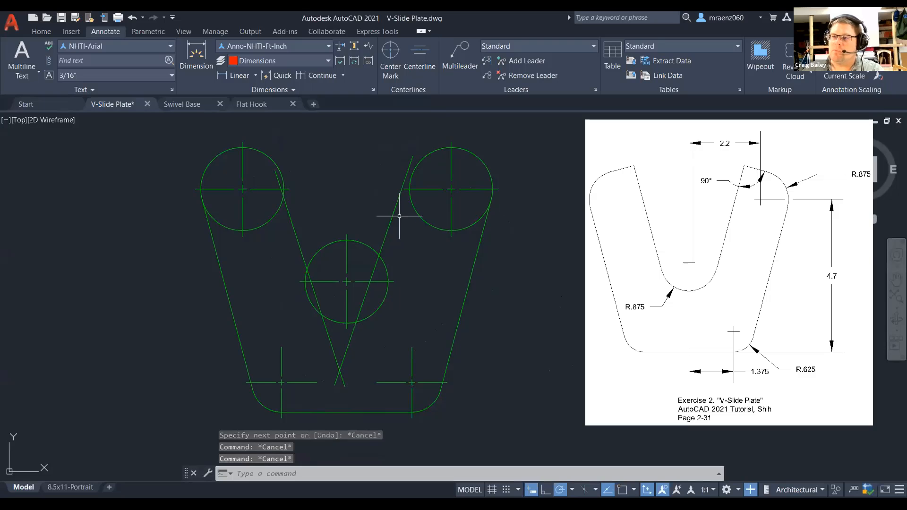
# Erase both freehand slanted lines that form the rough V
pyautogui.click(399, 208)
pyautogui.click(372, 206)
pyautogui.press('Delete')
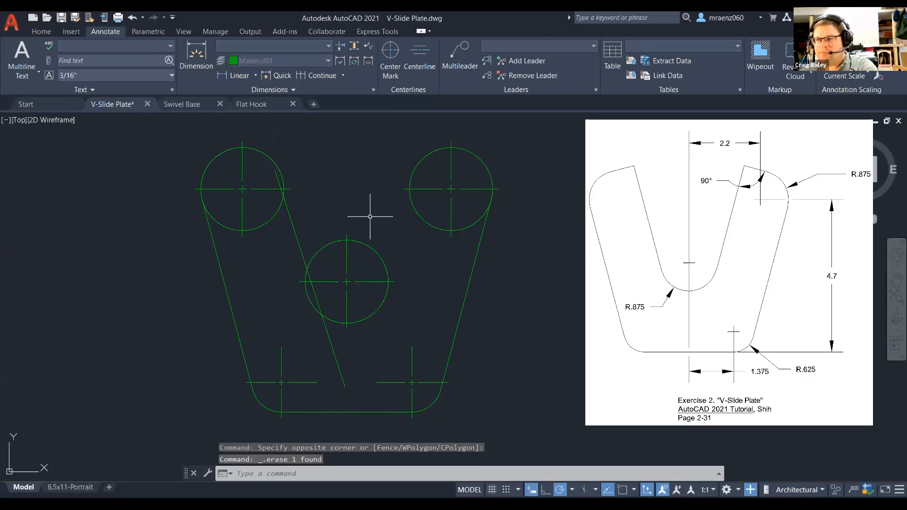
pyautogui.click(305, 224)
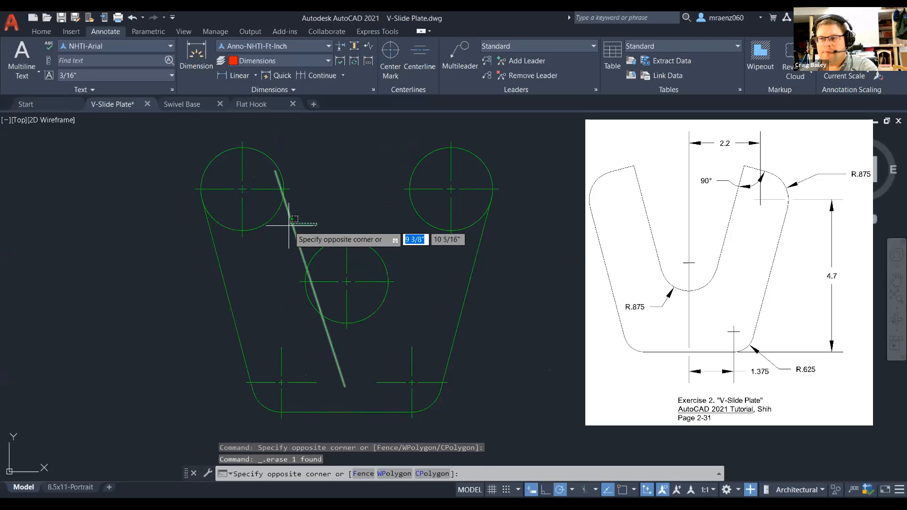
pyautogui.click(286, 222)
pyautogui.press('Delete')
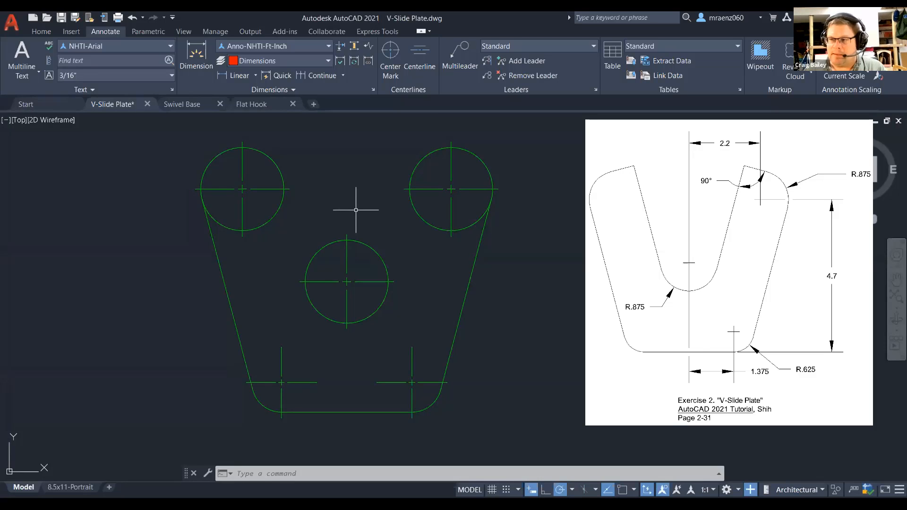
pyautogui.click(362, 164)
pyautogui.press('Escape')
pyautogui.press('Escape')
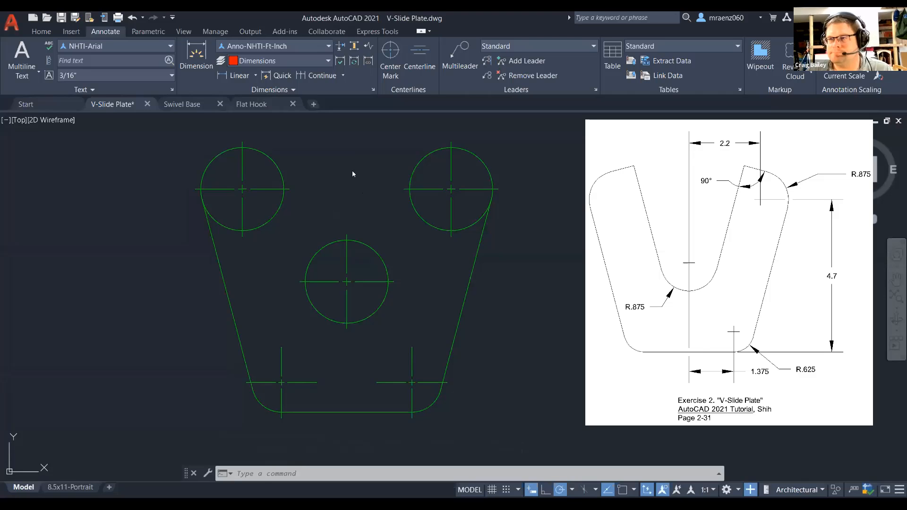
# Make _Construction the current layer, enlarging the layer manager and widening its name column to read the full layer names
pyautogui.write('la')
pyautogui.press('Return')
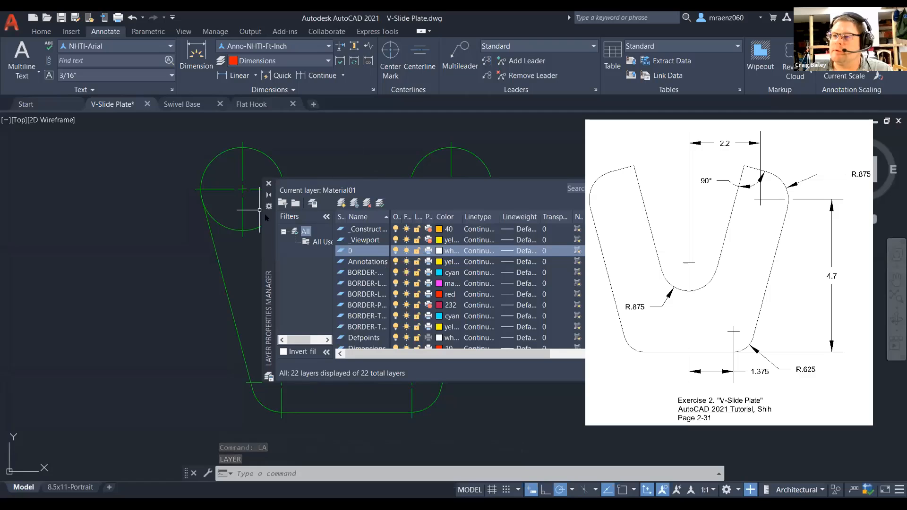
pyautogui.moveTo(266, 226); pyautogui.dragTo(231, 162)
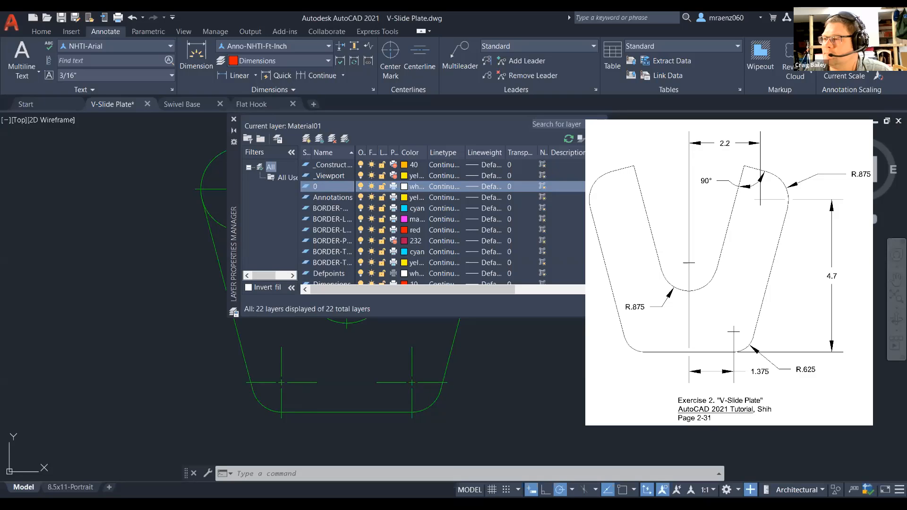
pyautogui.moveTo(608, 318); pyautogui.dragTo(698, 422)
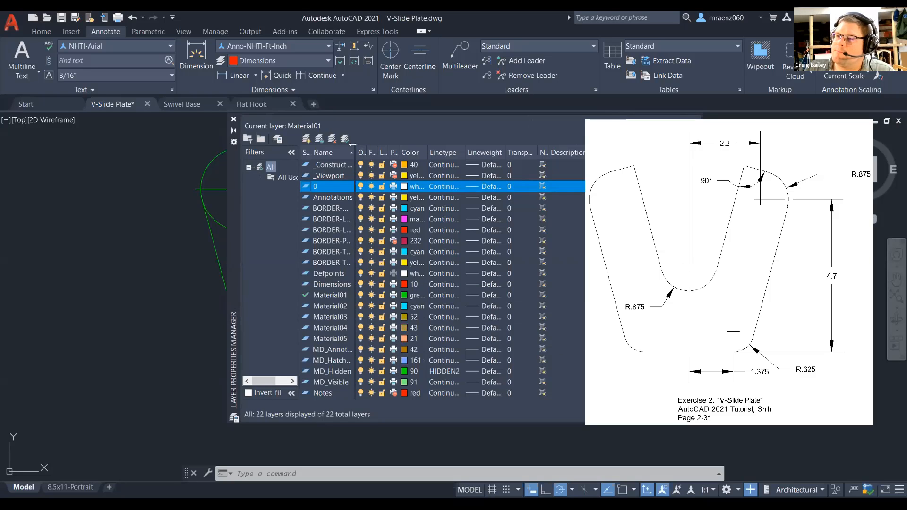
pyautogui.moveTo(353, 144); pyautogui.dragTo(383, 145)
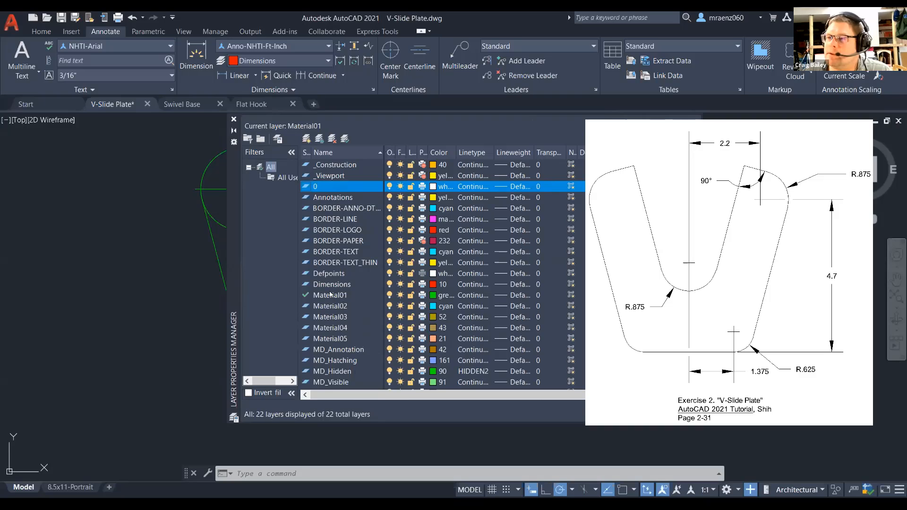
pyautogui.press('alt')
pyautogui.doubleClick(334, 165)
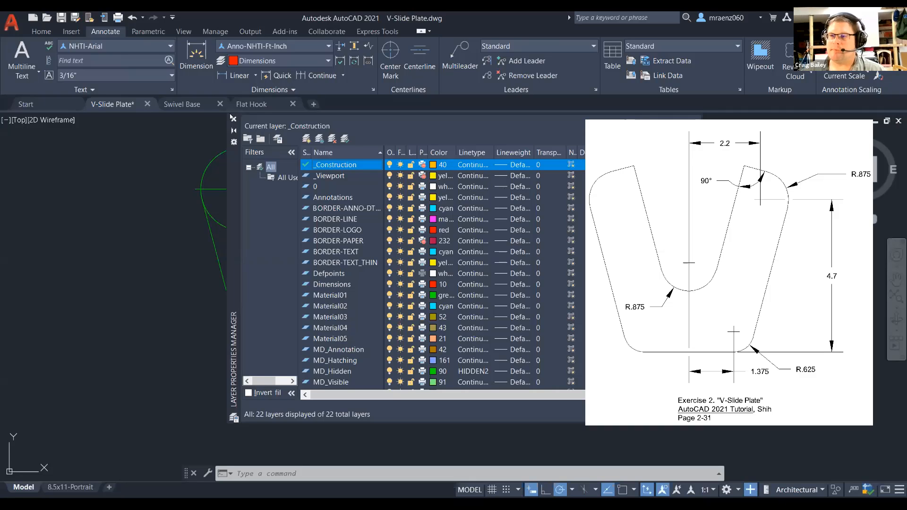
pyautogui.click(232, 118)
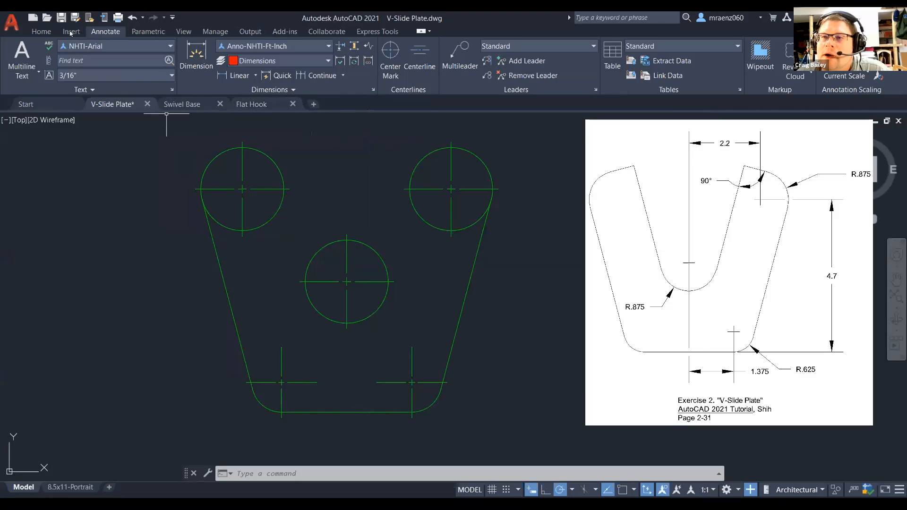
# With Ortho on, place a vertical construction line through the center of the middle circle
pyautogui.click(42, 31)
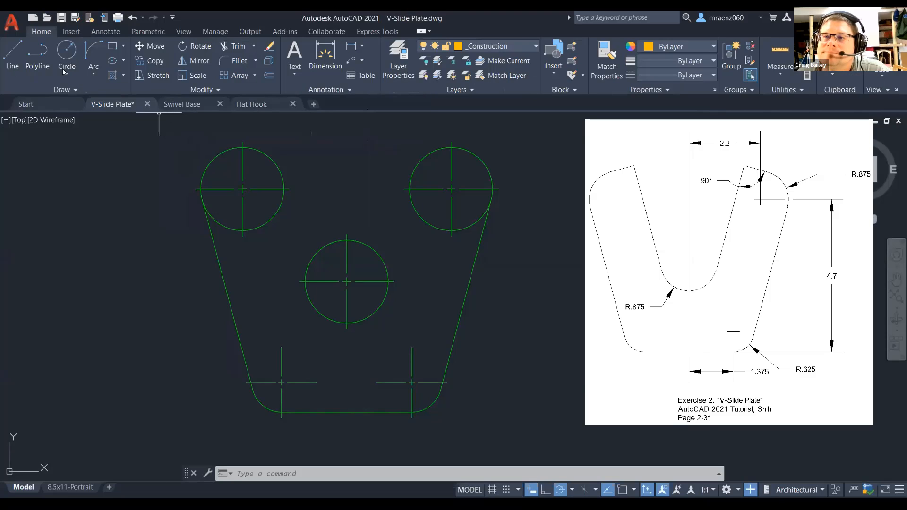
pyautogui.click(75, 88)
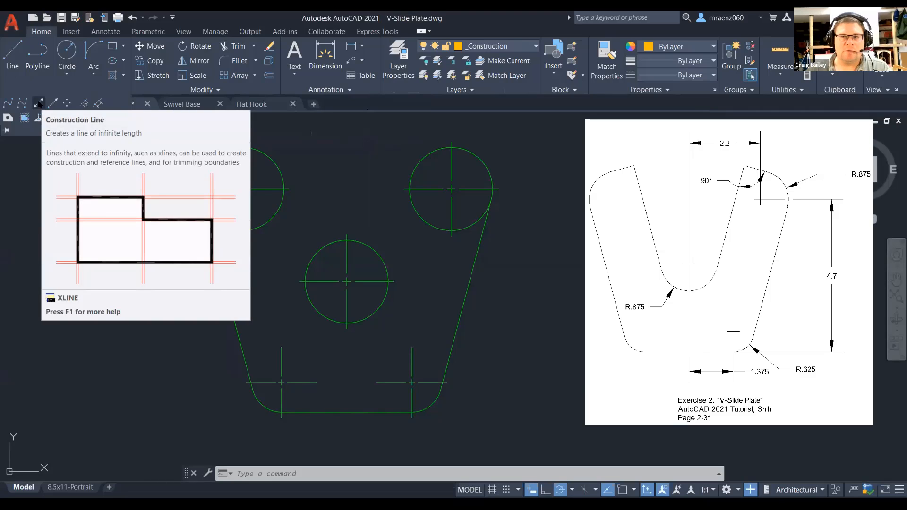
pyautogui.click(39, 103)
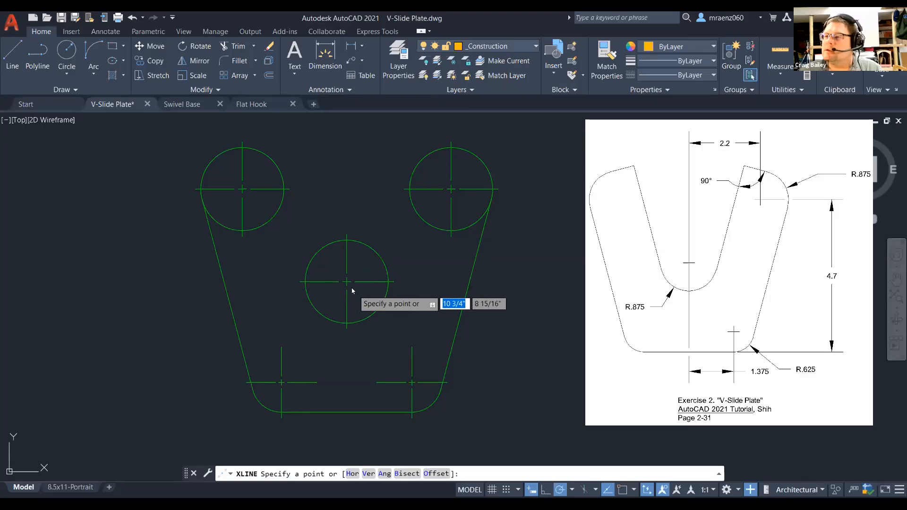
pyautogui.keyDown('shift'); pyautogui.rightClick(353, 287); pyautogui.keyUp('shift')
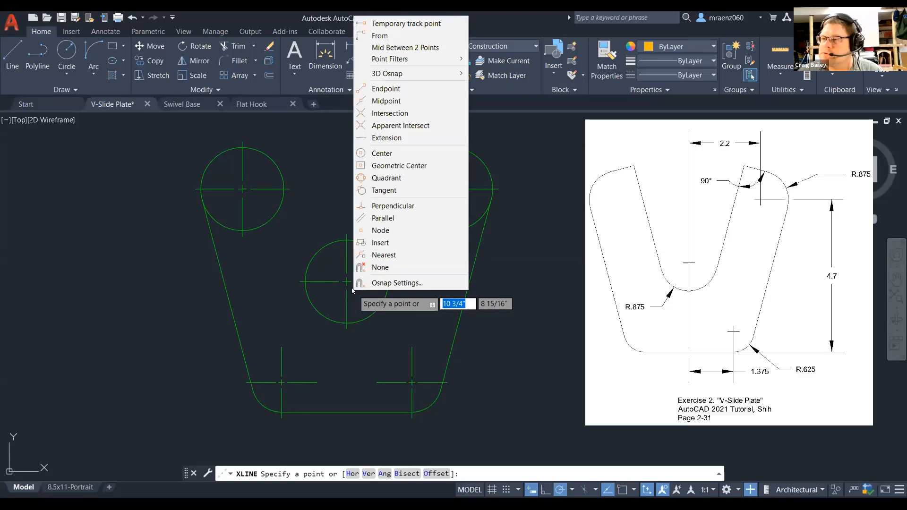
pyautogui.click(385, 154)
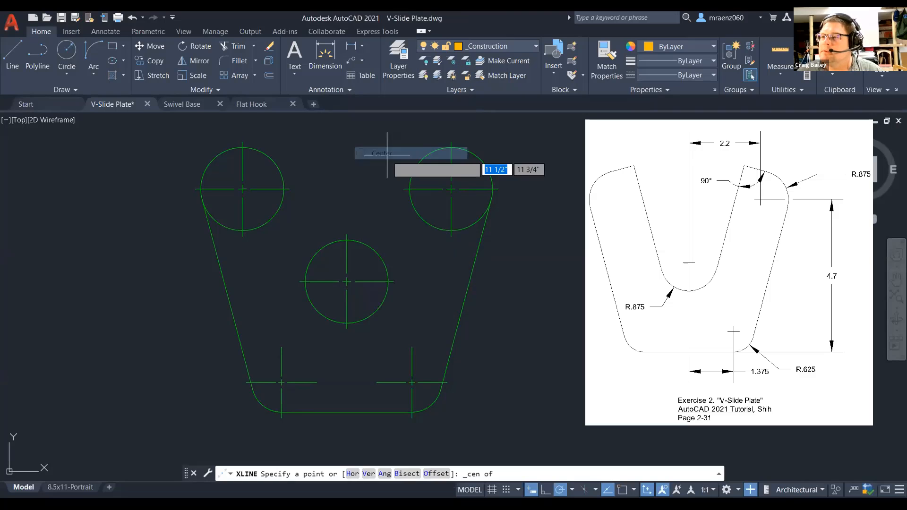
pyautogui.click(357, 242)
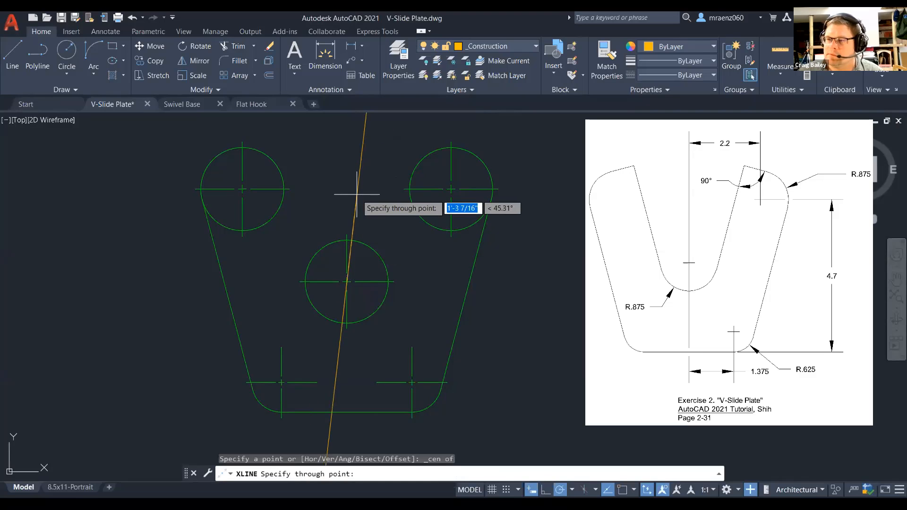
pyautogui.press('F8')
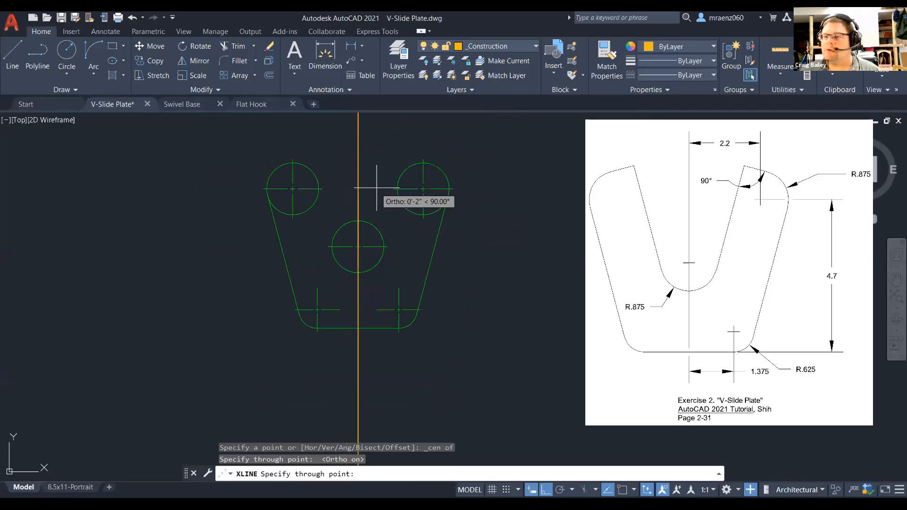
pyautogui.scroll(-2, 376, 187)
pyautogui.scroll(-6, 376, 187)
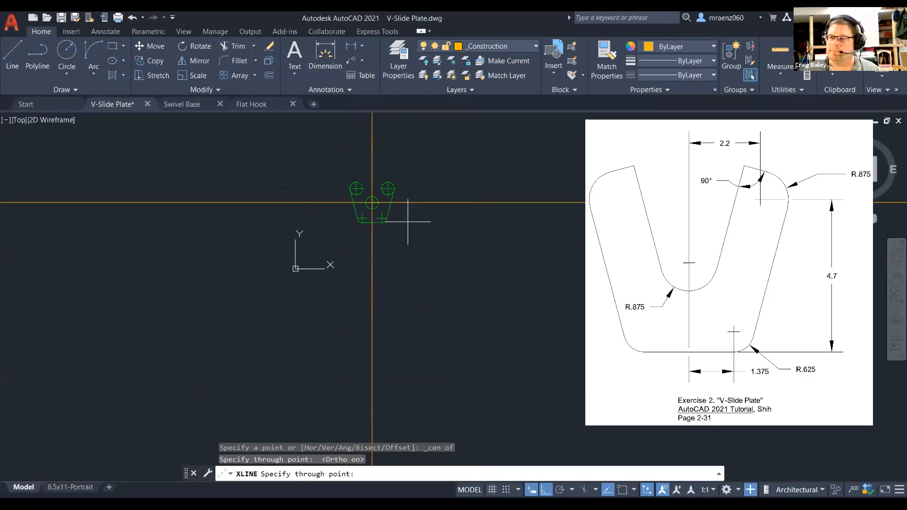
pyautogui.scroll(-2, 414, 288)
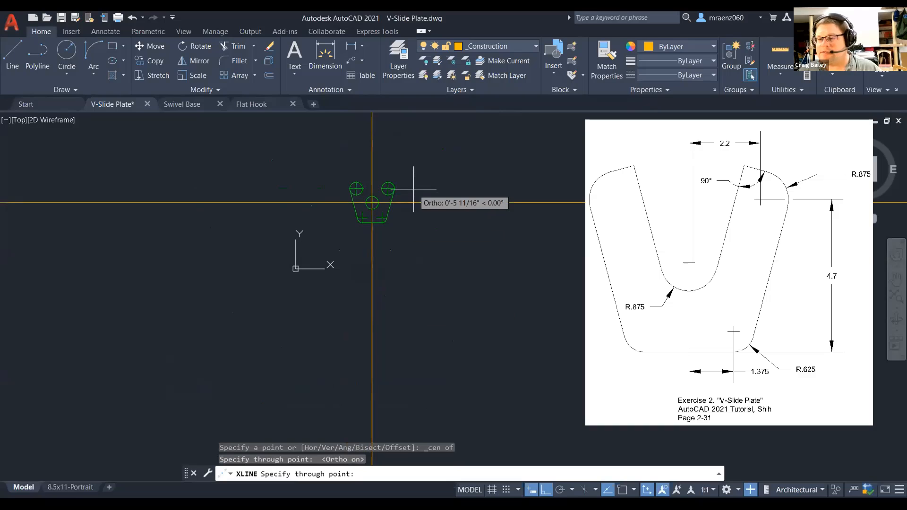
pyautogui.press('Escape')
pyautogui.press('Escape')
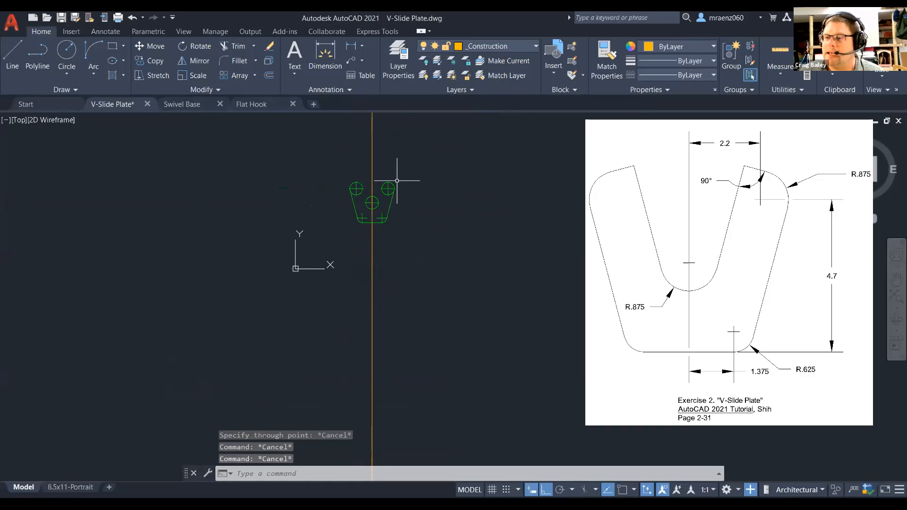
# Examine how far the vertical construction line extends above and below the plate
pyautogui.scroll(-2, 411, 245)
pyautogui.scroll(-2, 395, 284)
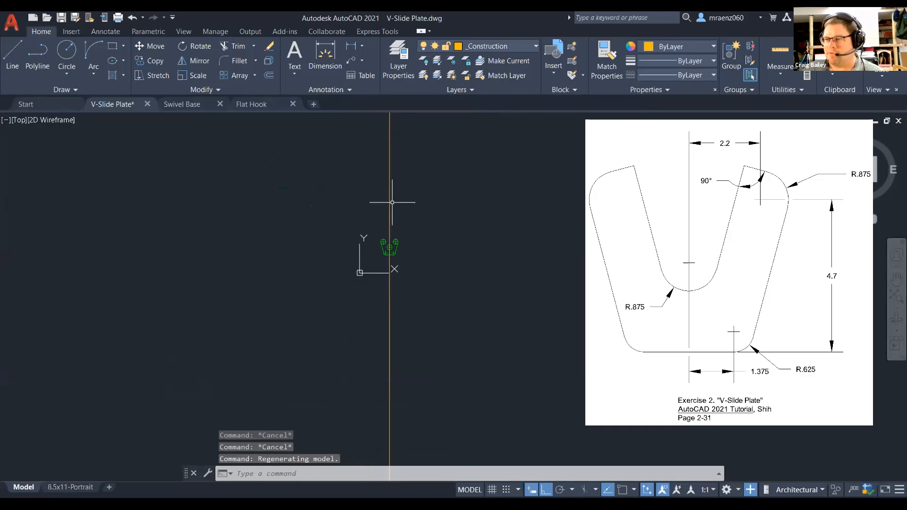
pyautogui.scroll(4, 392, 242)
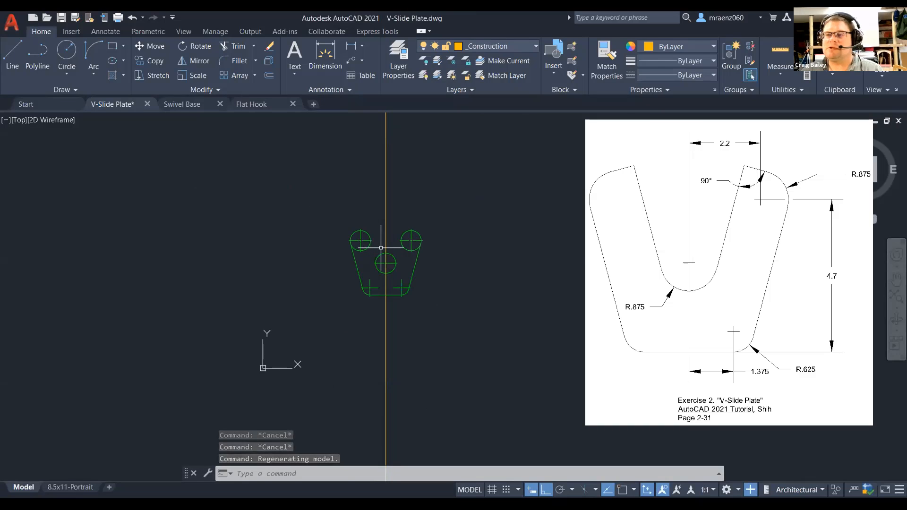
pyautogui.scroll(4, 381, 247)
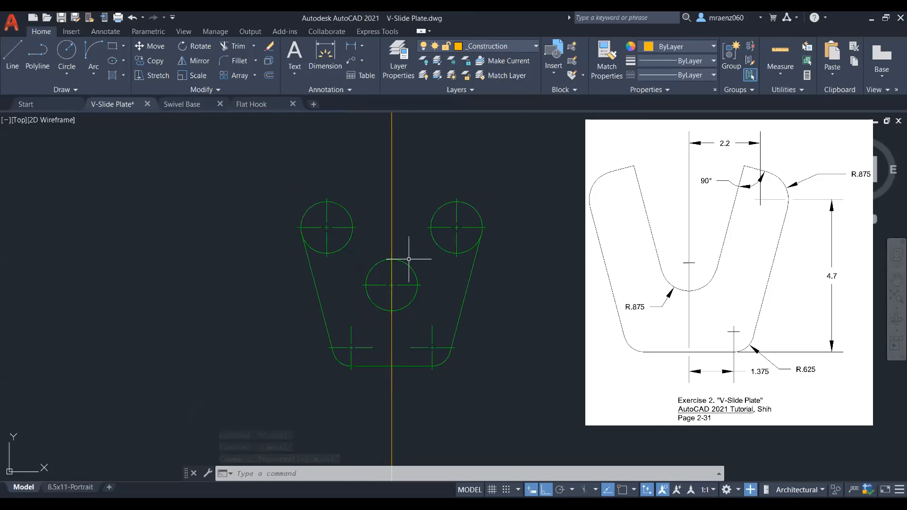
pyautogui.scroll(4, 409, 259)
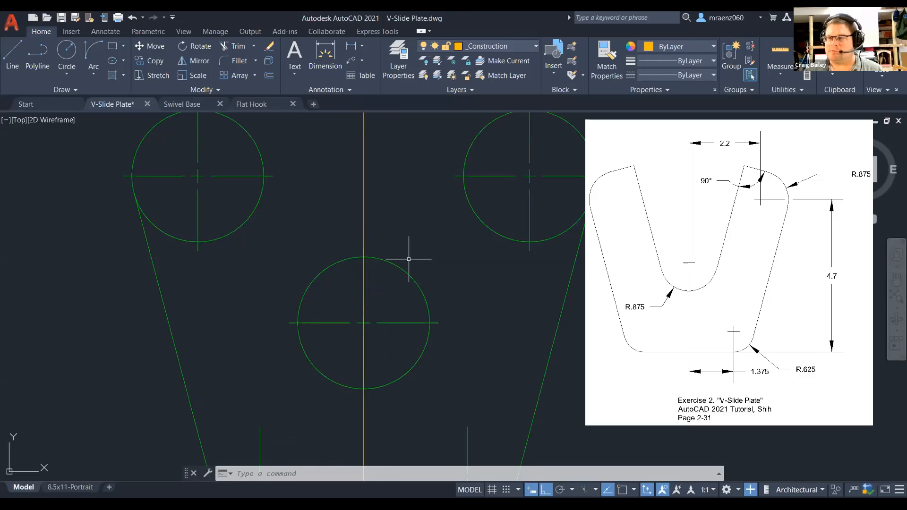
pyautogui.scroll(-2, 406, 245)
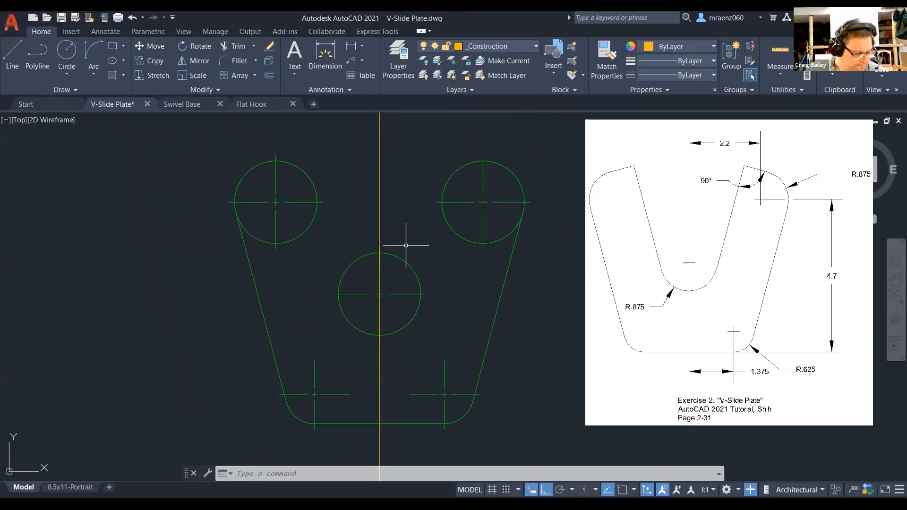
pyautogui.scroll(-2, 406, 246)
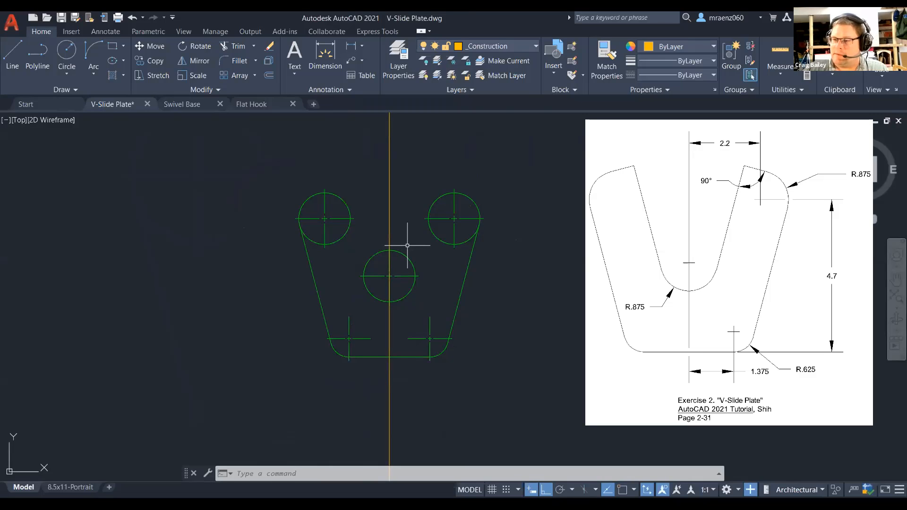
pyautogui.write('o')
pyautogui.press('Return')
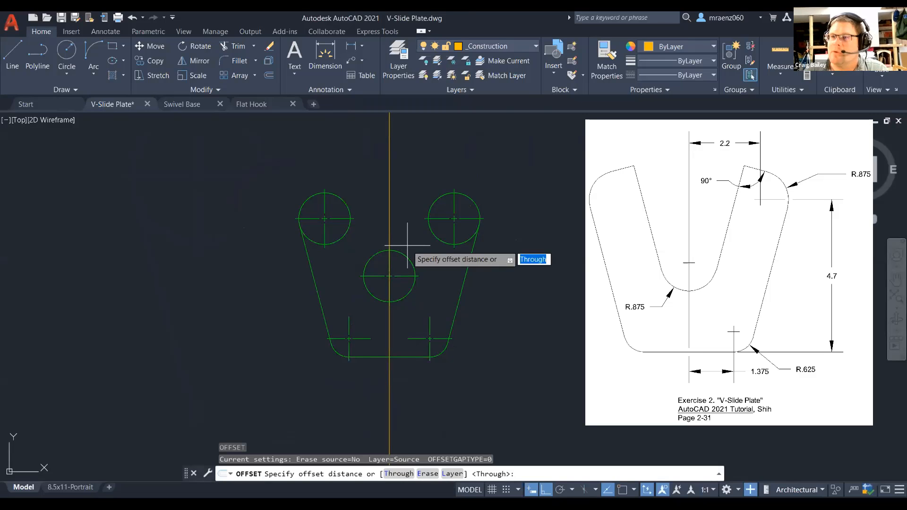
pyautogui.press('Escape')
pyautogui.press('Escape')
pyautogui.press('Escape')
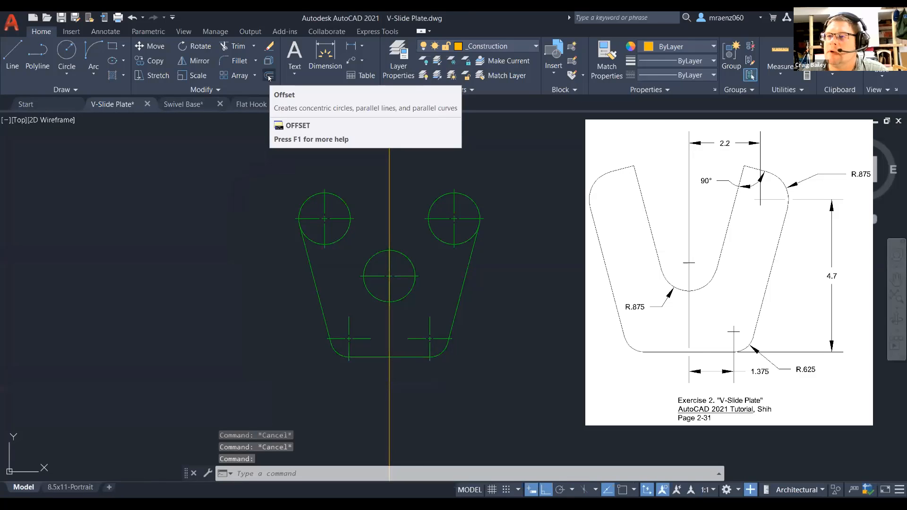
# Offset the vertical construction line by 2.2 toward the upper-right circle
pyautogui.click(269, 77)
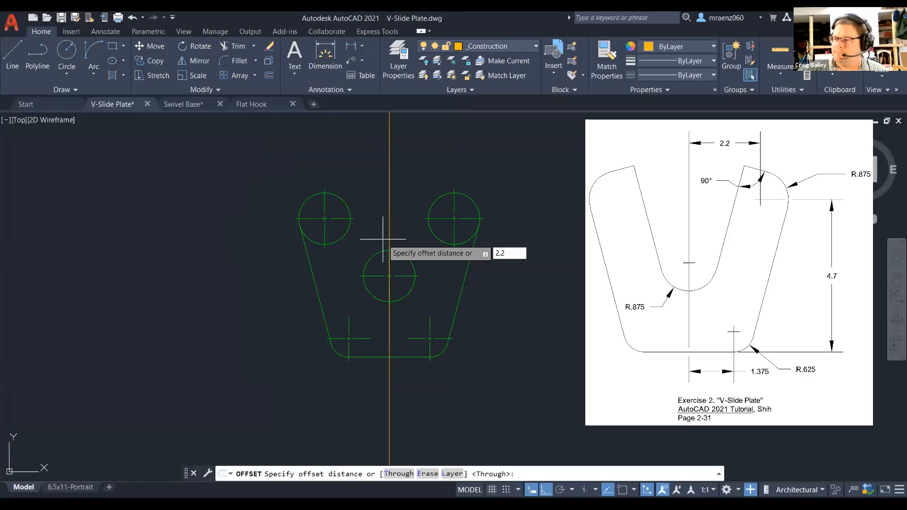
pyautogui.press('Return')
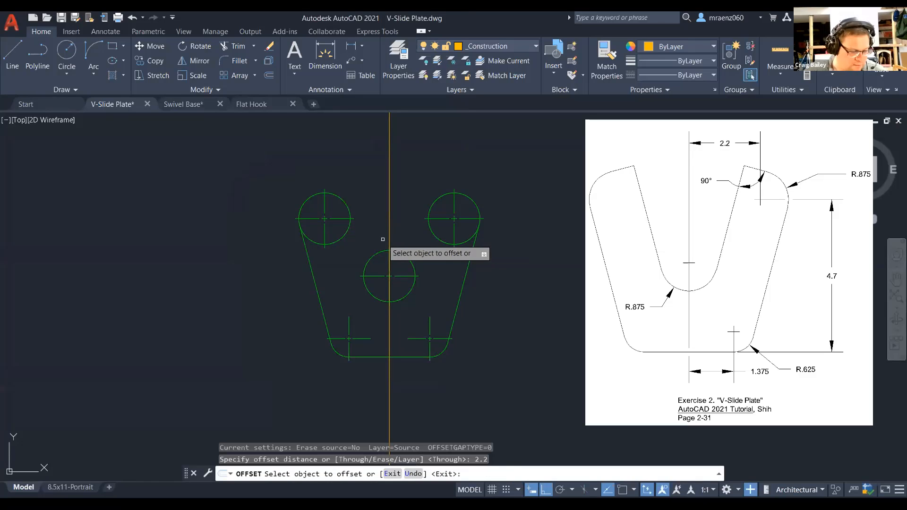
pyautogui.click(390, 211)
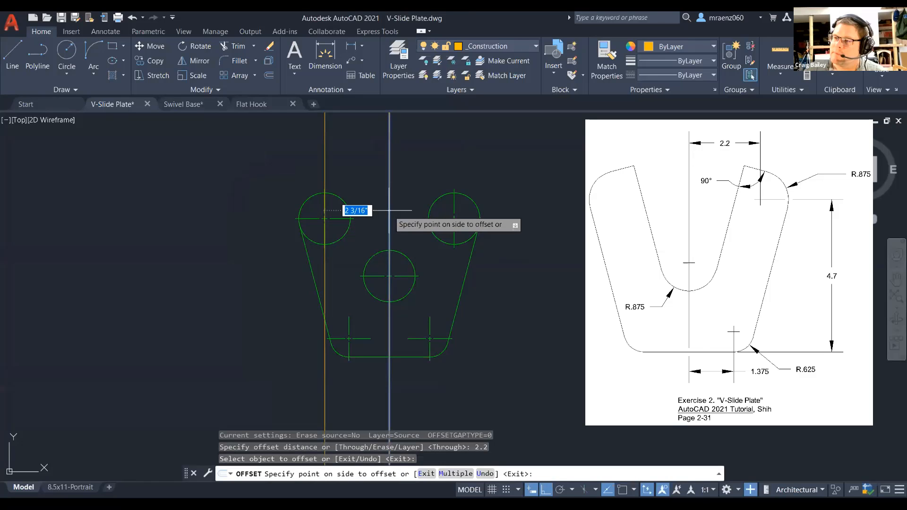
pyautogui.click(549, 210)
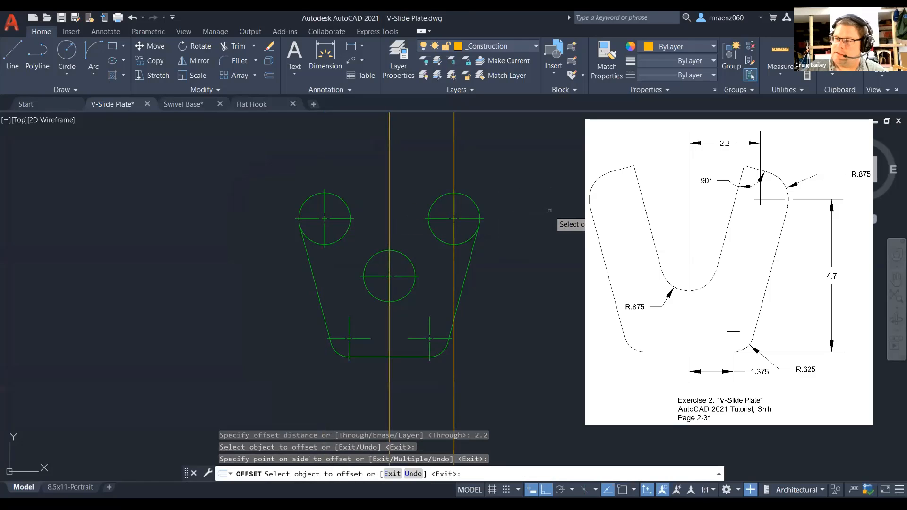
pyautogui.press('Return')
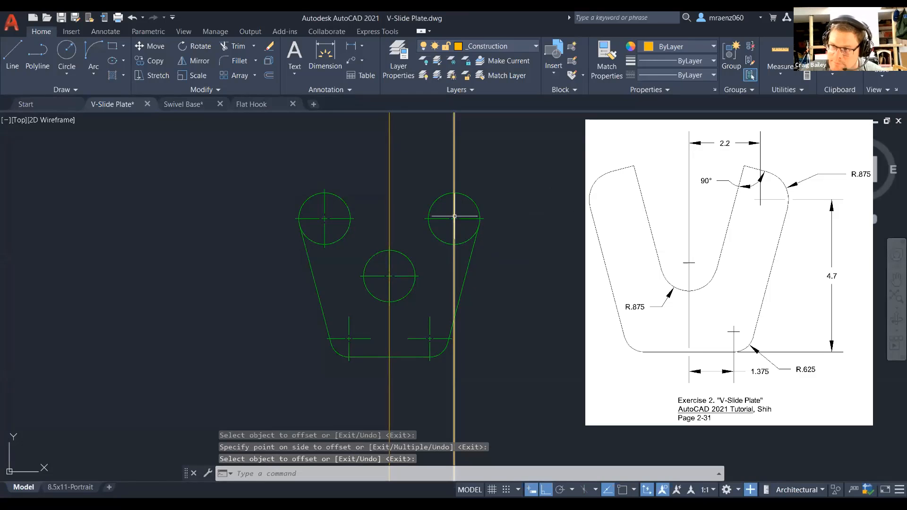
pyautogui.moveTo(454, 216)
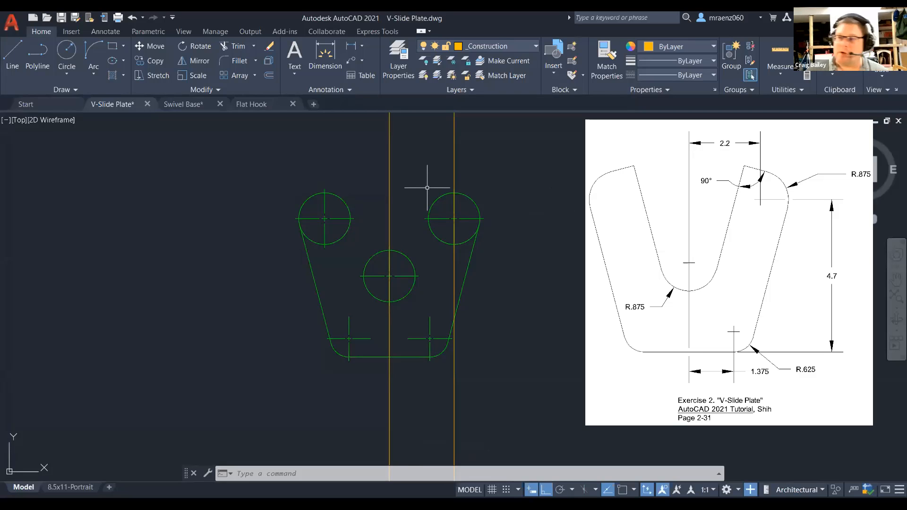
pyautogui.click(496, 253)
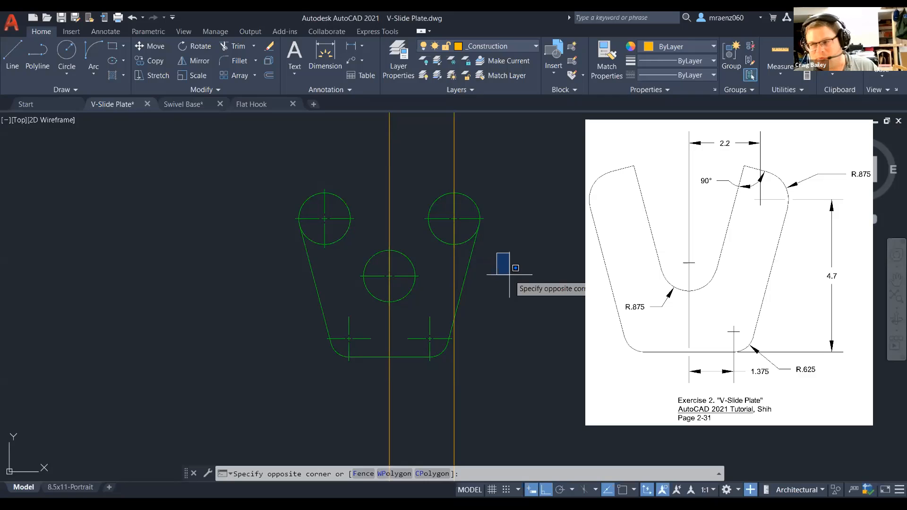
pyautogui.press('Escape')
pyautogui.press('Escape')
pyautogui.press('Escape')
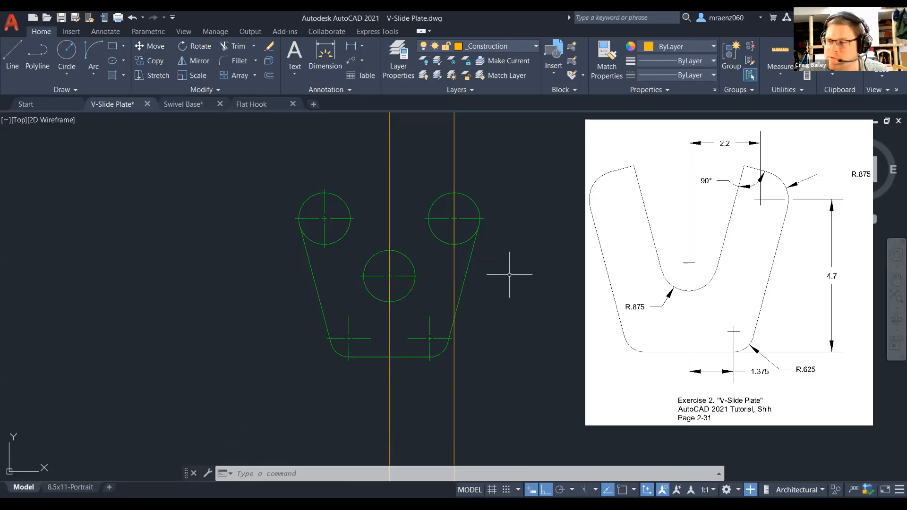
pyautogui.write('OFFSET')
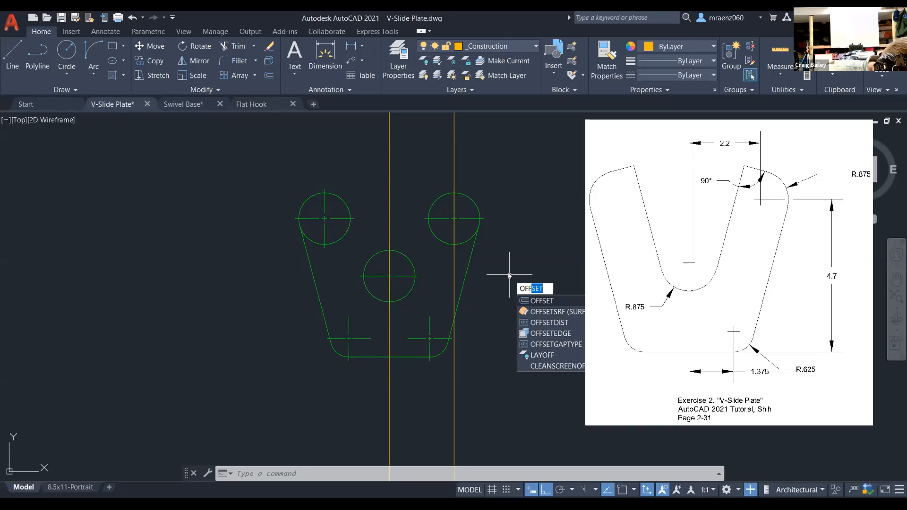
pyautogui.click(423, 259)
pyautogui.click(398, 281)
pyautogui.press('Escape')
pyautogui.press('Escape')
pyautogui.press('Escape')
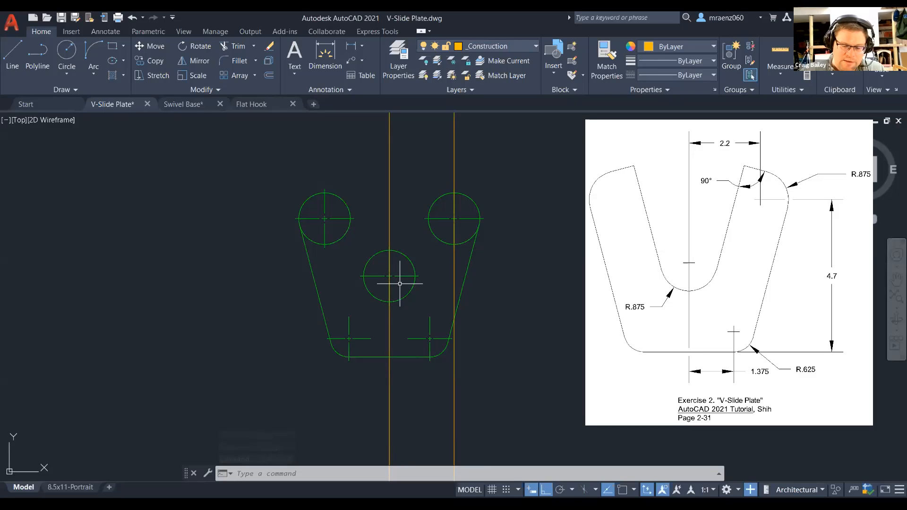
# Place a horizontal construction line through the center of the middle circle
pyautogui.write('xline')
pyautogui.press('Return')
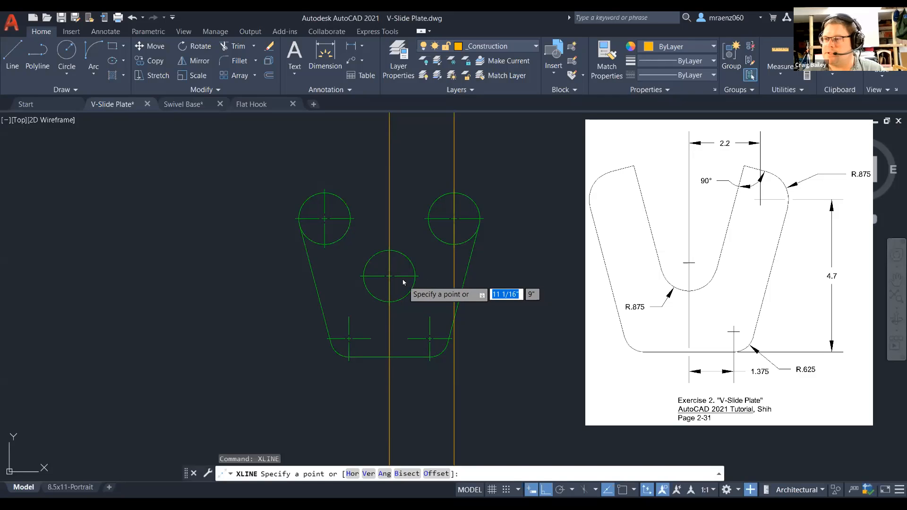
pyautogui.keyDown('shift'); pyautogui.rightClick(404, 282); pyautogui.keyUp('shift')
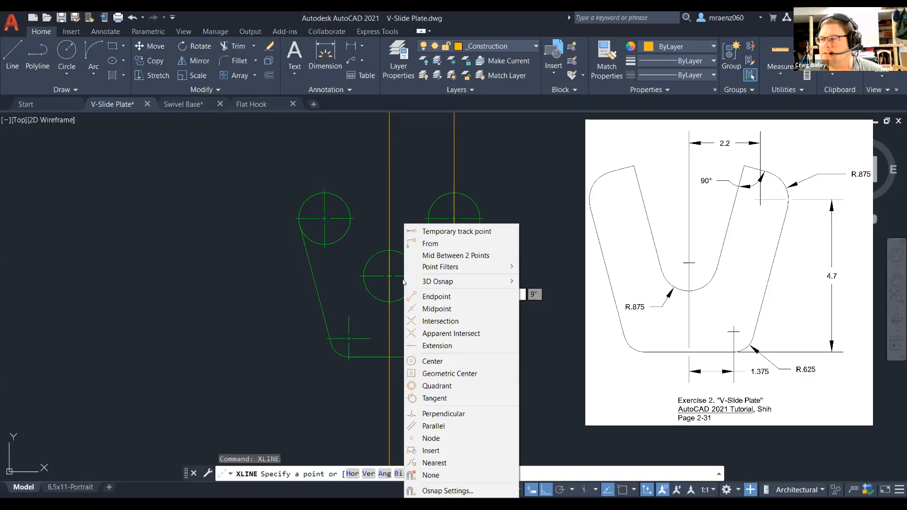
pyautogui.click(427, 360)
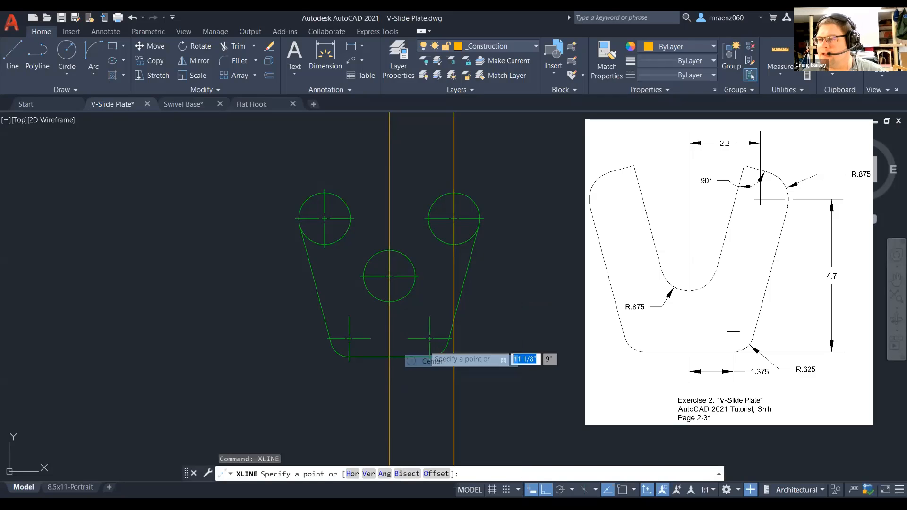
pyautogui.click(403, 251)
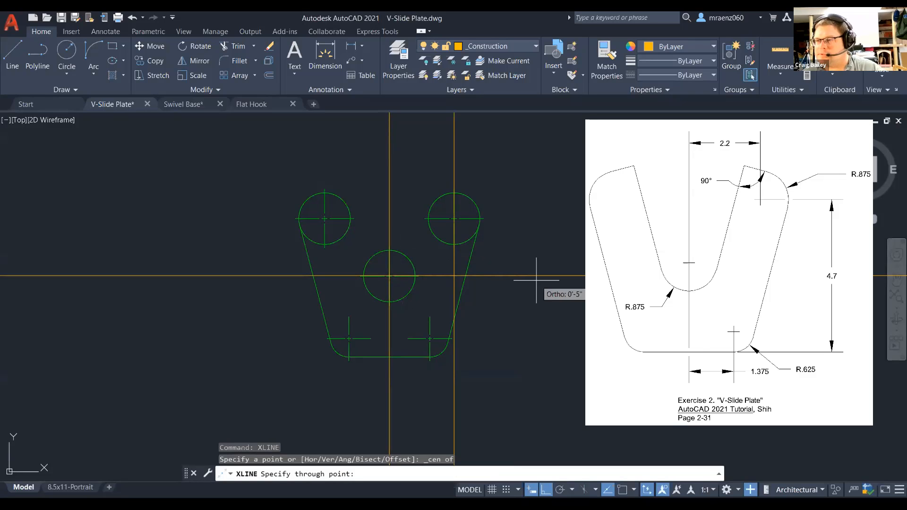
pyautogui.click(562, 283)
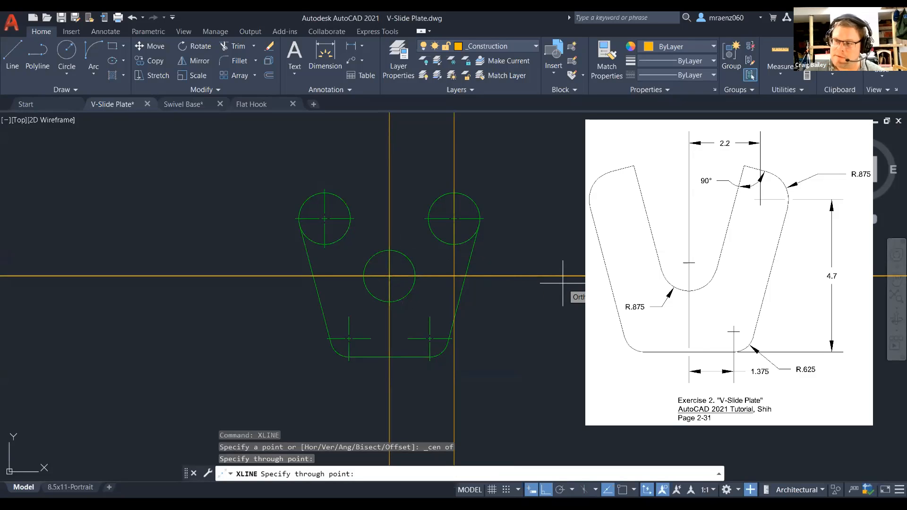
pyautogui.press('Escape')
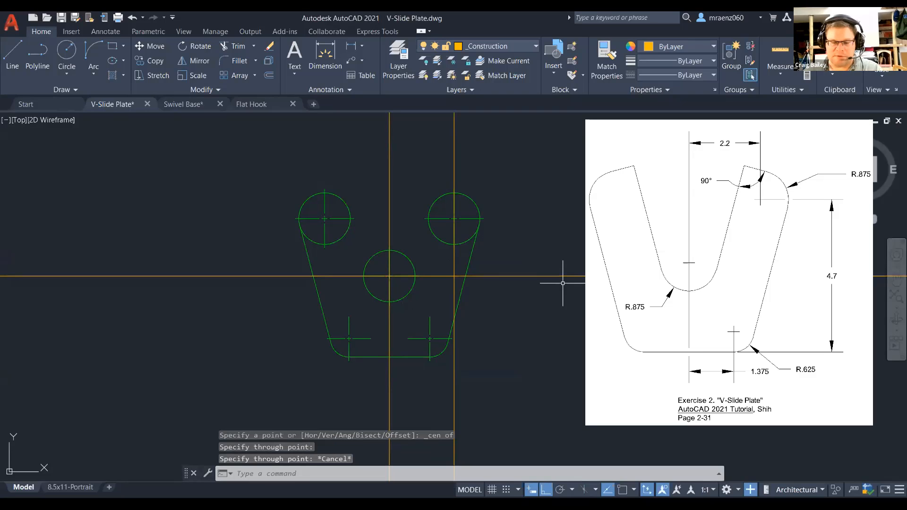
# Trim away the upper half of the middle circle at the horizontal construction line
pyautogui.write('TR')
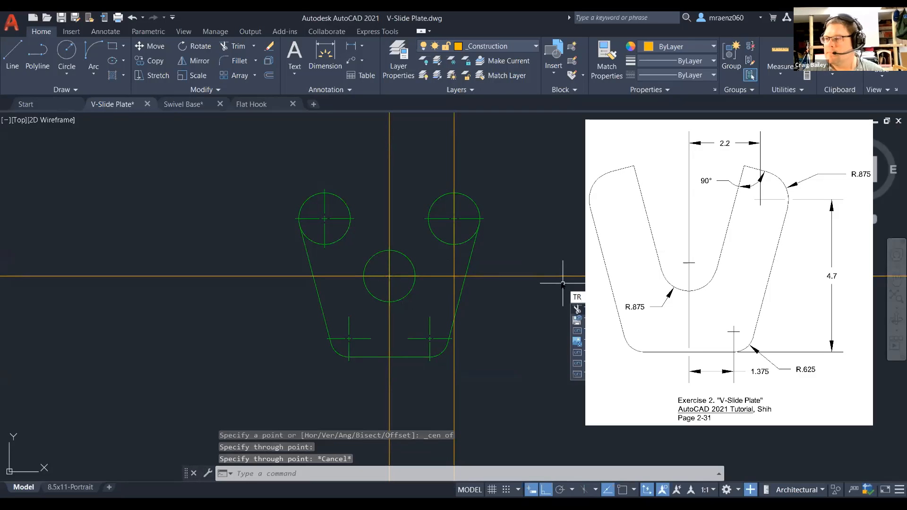
pyautogui.press('Return')
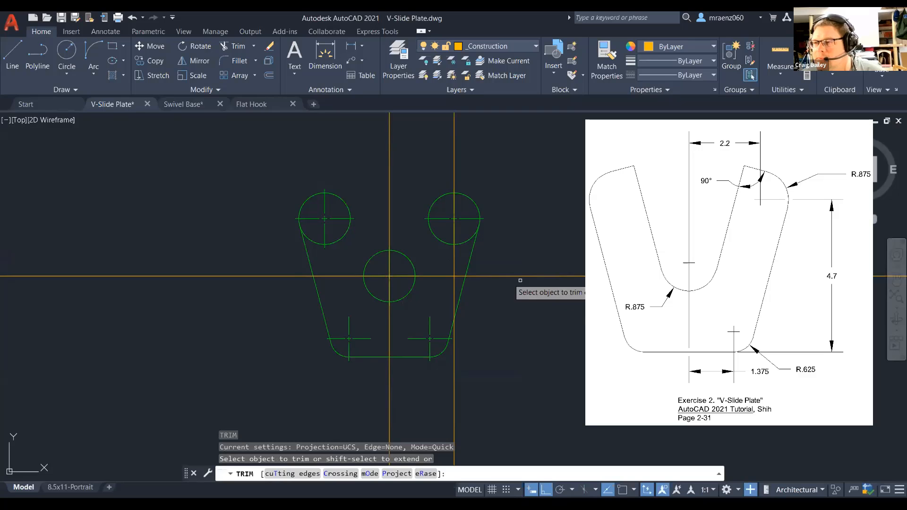
pyautogui.click(408, 258)
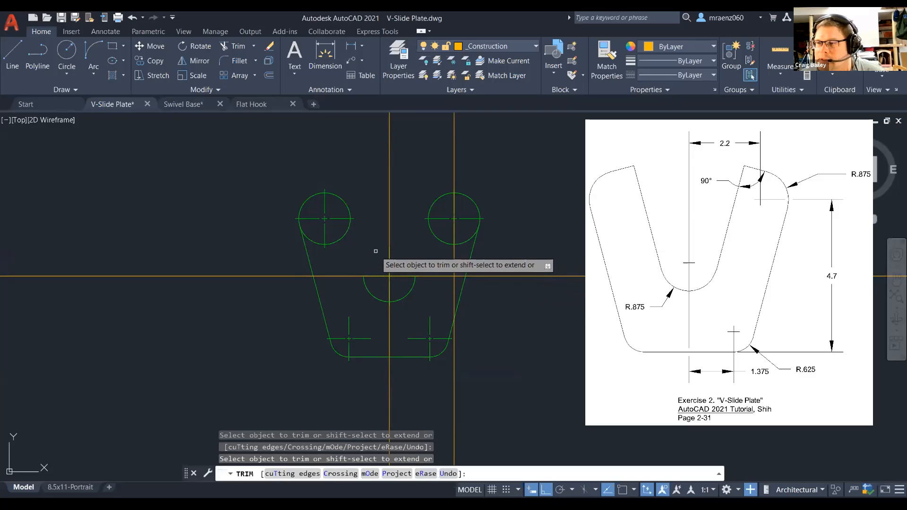
pyautogui.rightClick(375, 252)
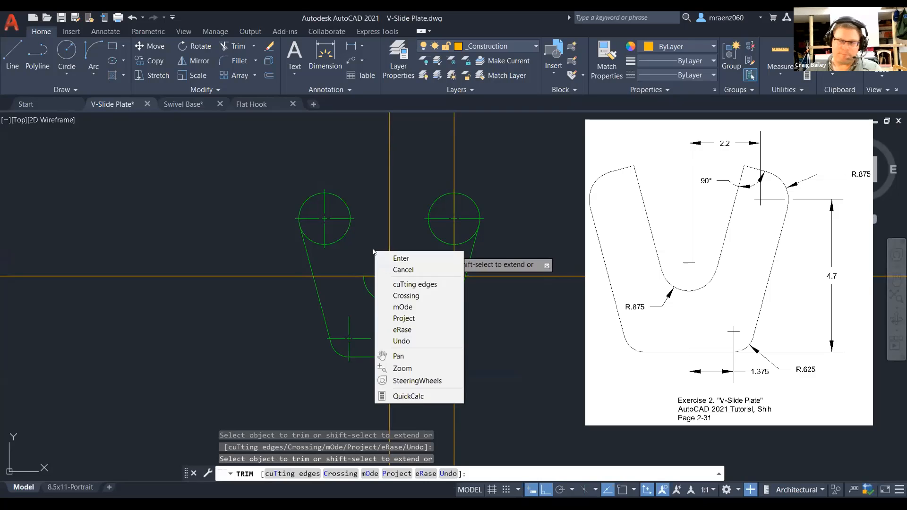
pyautogui.press('Escape')
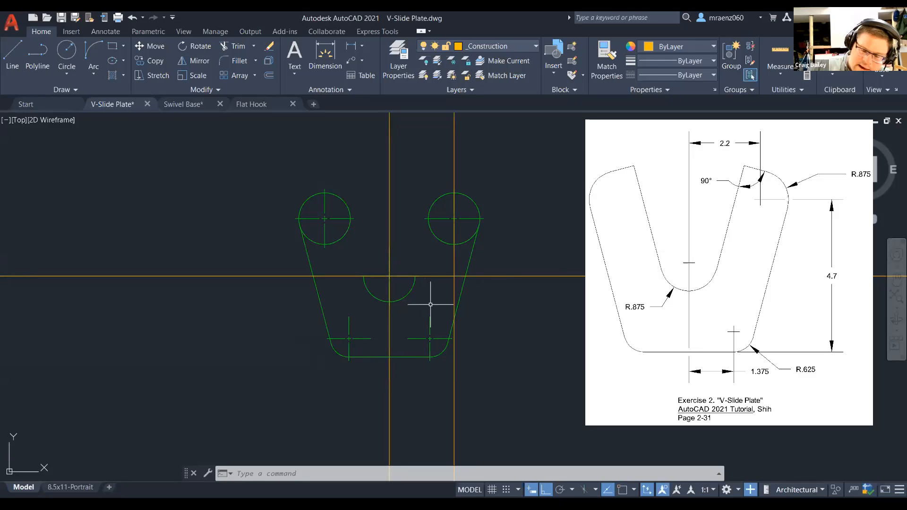
pyautogui.press('space')
pyautogui.press('Escape')
pyautogui.press('Escape')
pyautogui.press('Escape')
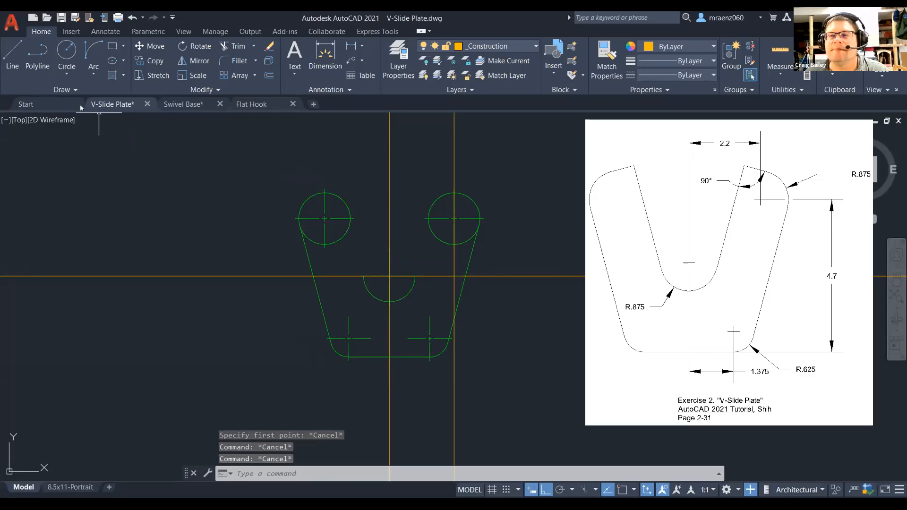
# With Ortho off, draw a ray from the center of the middle arc perpendicular to the plate's right slanted edge
pyautogui.click(74, 91)
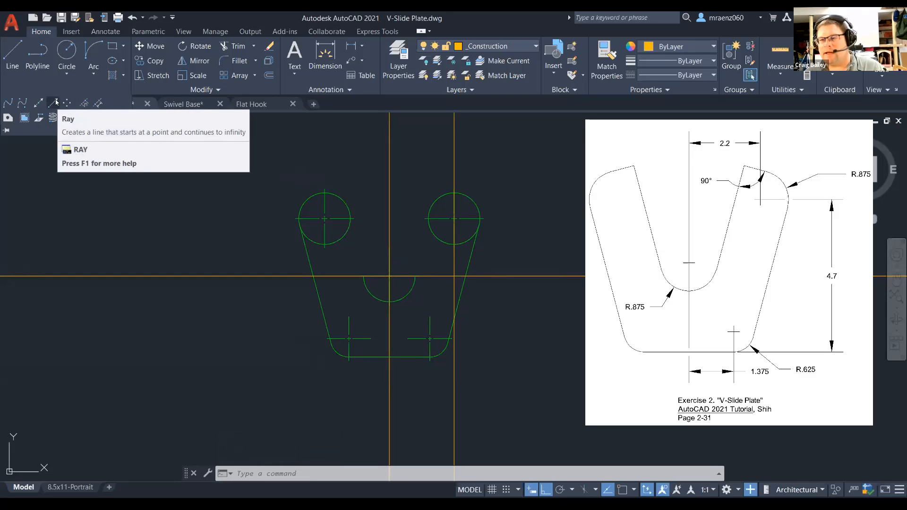
pyautogui.click(55, 103)
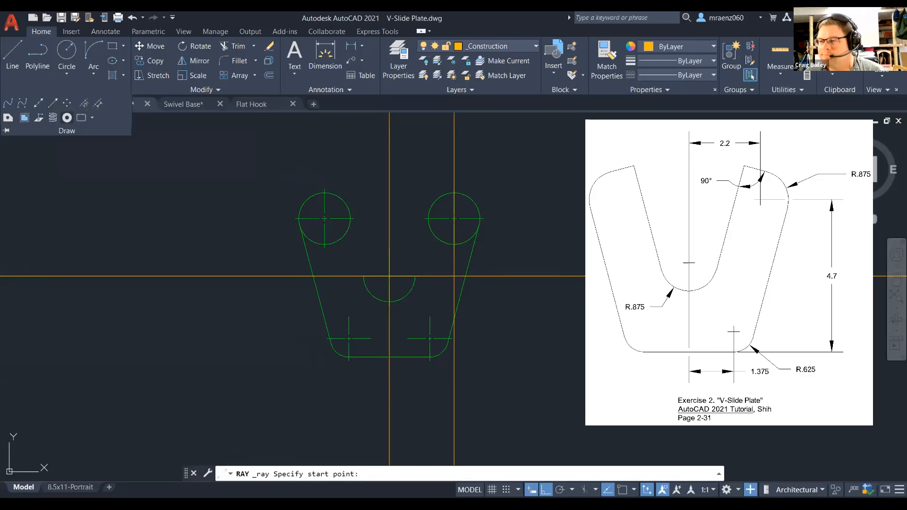
pyautogui.keyDown('shift'); pyautogui.rightClick(266, 272); pyautogui.keyUp('shift')
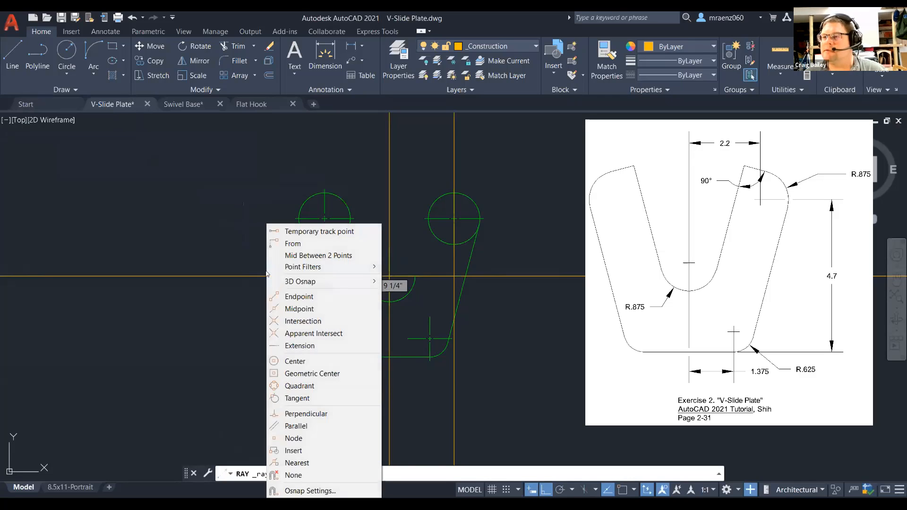
pyautogui.click(292, 361)
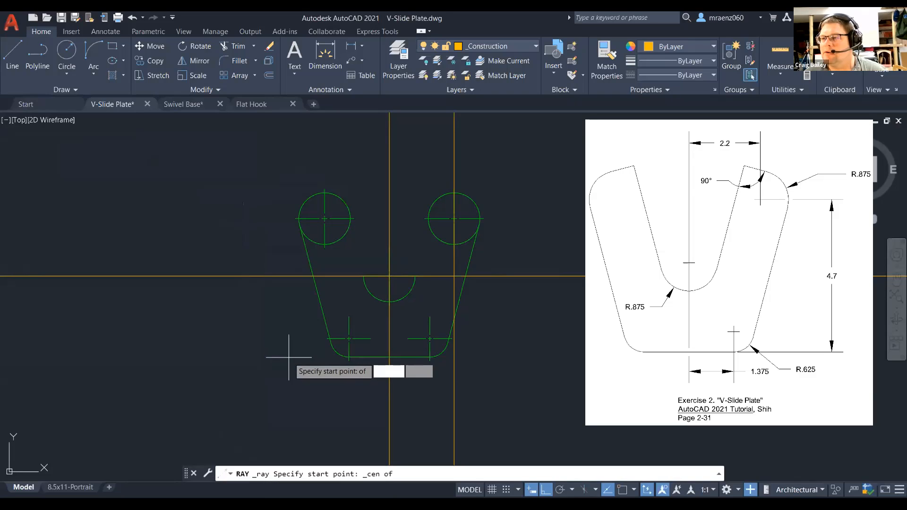
pyautogui.click(400, 299)
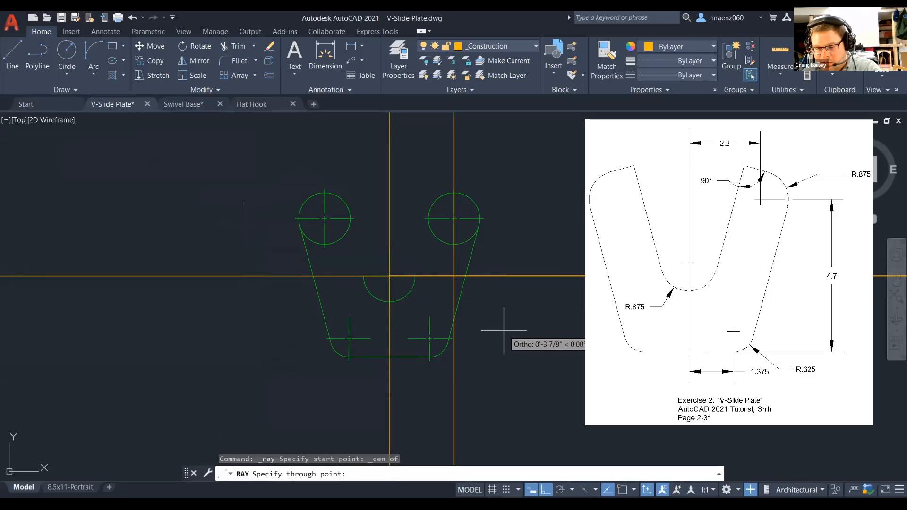
pyautogui.press('F8')
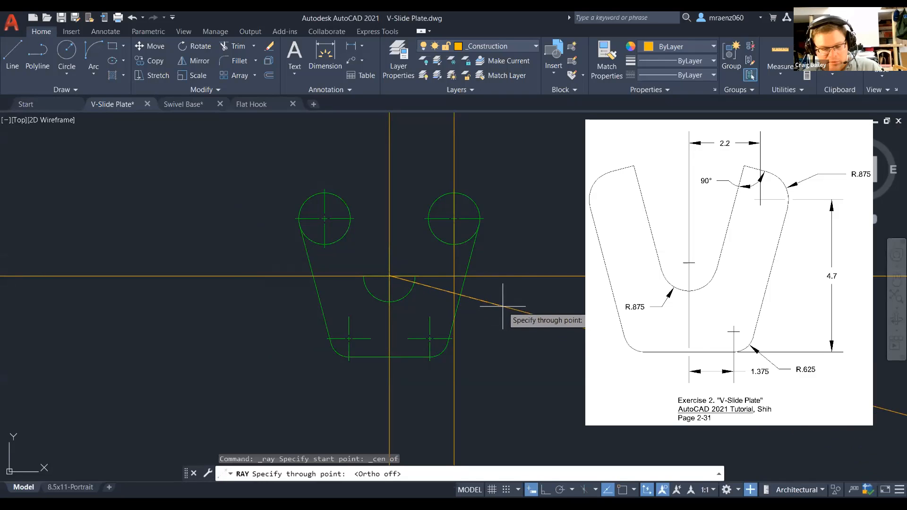
pyautogui.keyDown('shift'); pyautogui.rightClick(503, 306); pyautogui.keyUp('shift')
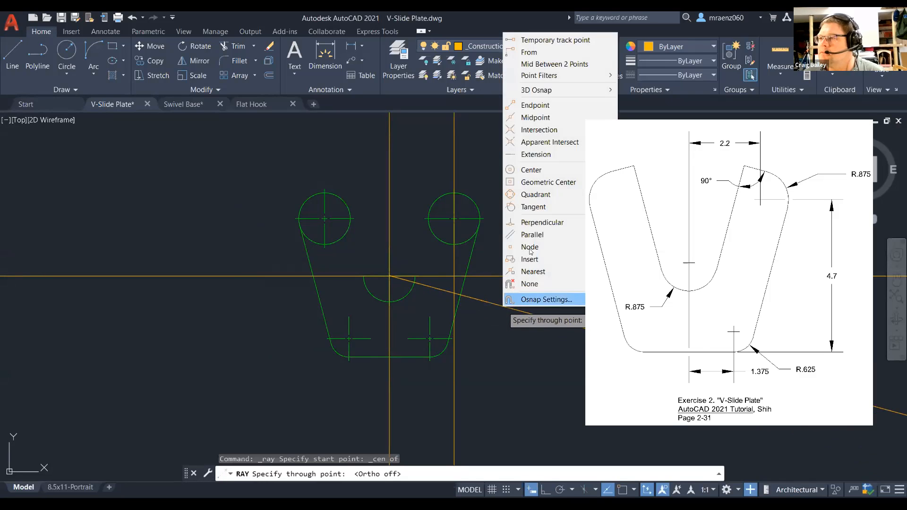
pyautogui.click(540, 222)
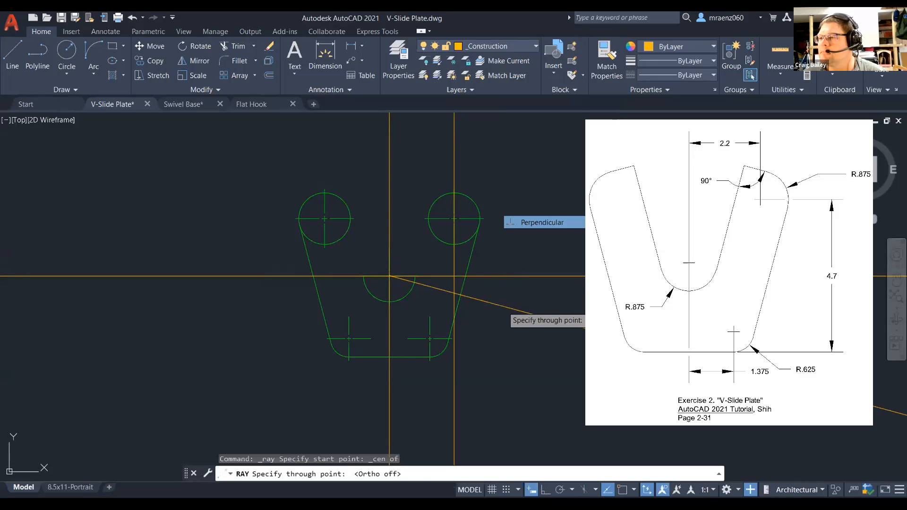
pyautogui.click(458, 299)
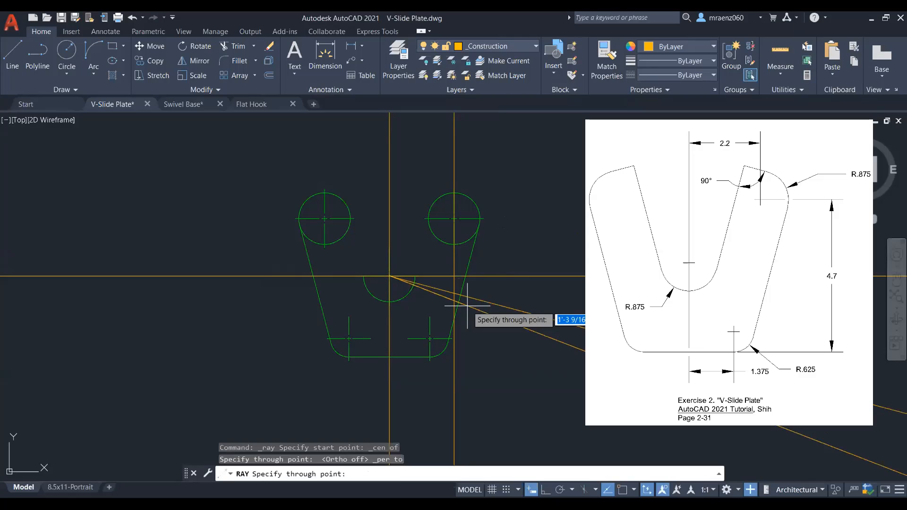
pyautogui.press('Escape')
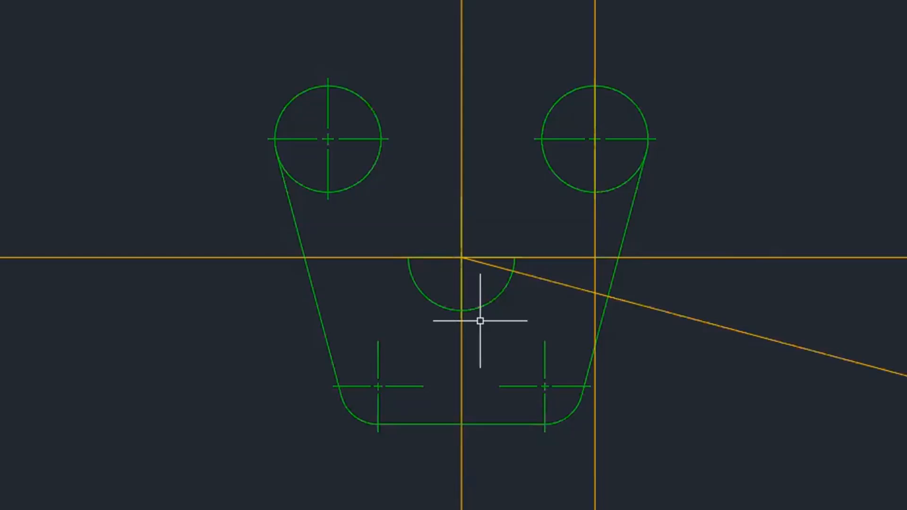
pyautogui.write('l')
pyautogui.press('Return')
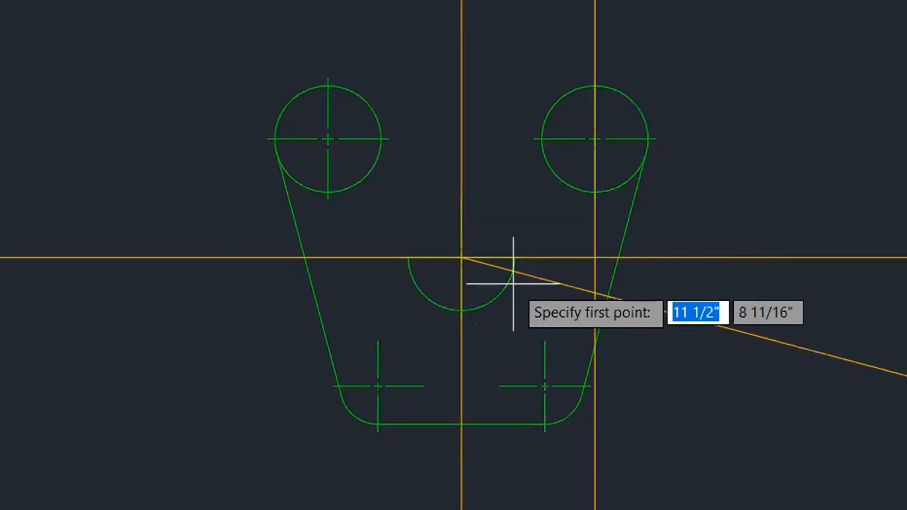
pyautogui.press('Escape')
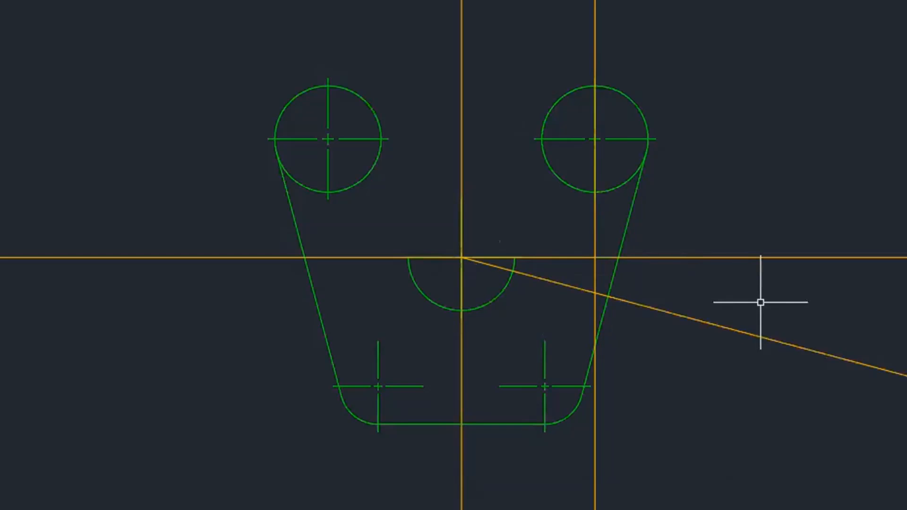
# Offset the plate's right slanted edge with the Through option to the intersection of the ray and the middle arc
pyautogui.press('o')
pyautogui.press('Return')
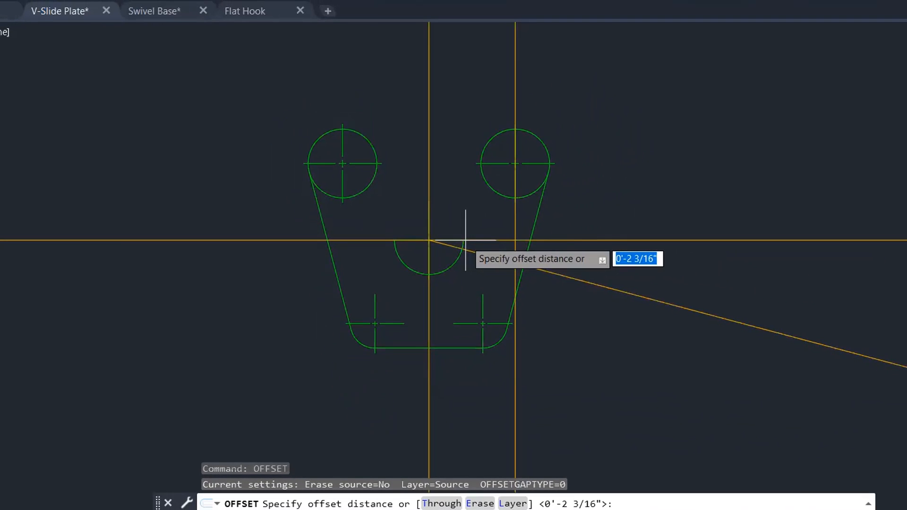
pyautogui.write('t')
pyautogui.press('Return')
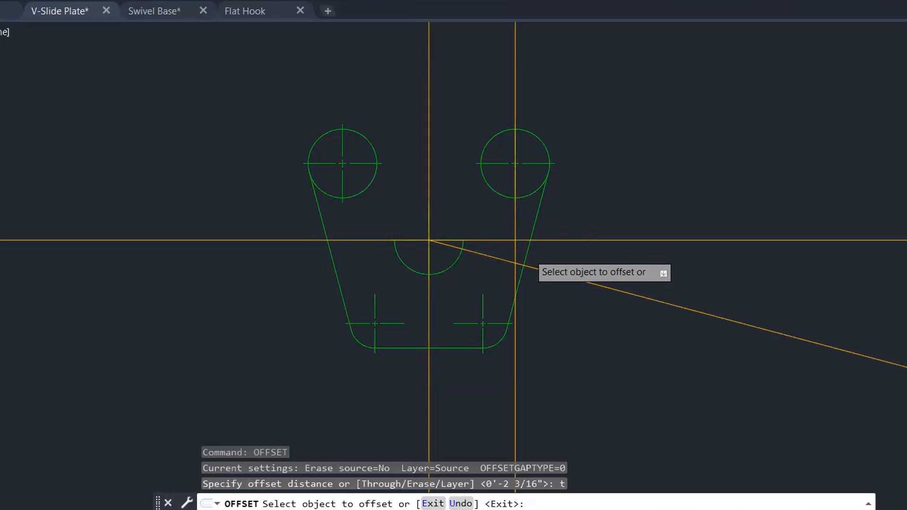
pyautogui.click(528, 253)
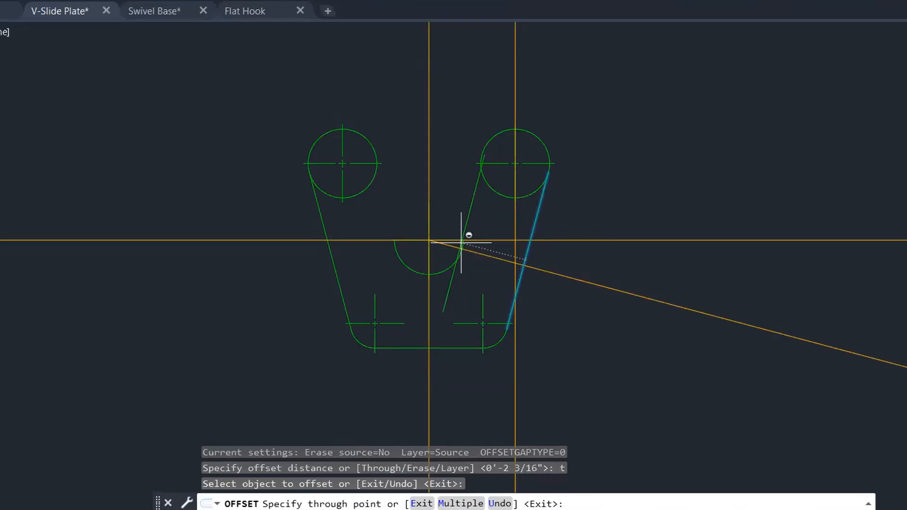
pyautogui.press('F8')
pyautogui.keyDown('shift'); pyautogui.rightClick(458, 249); pyautogui.keyUp('shift')
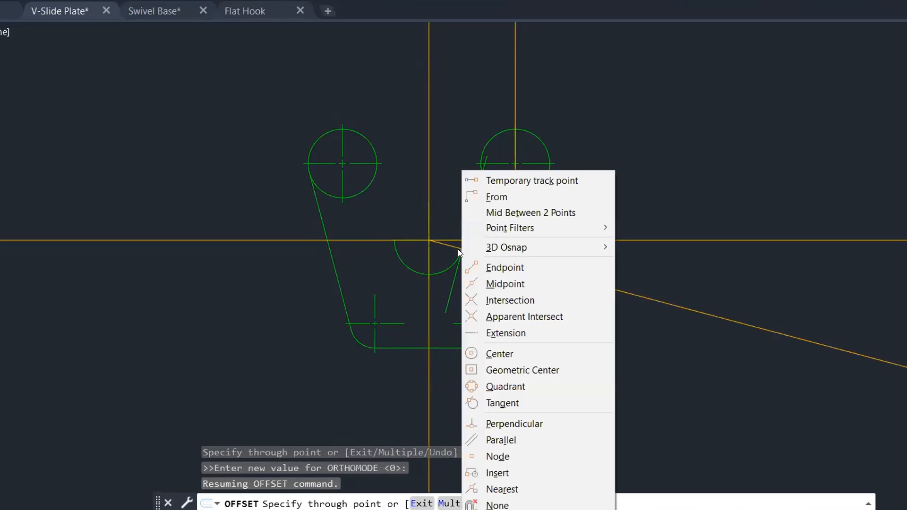
pyautogui.click(507, 295)
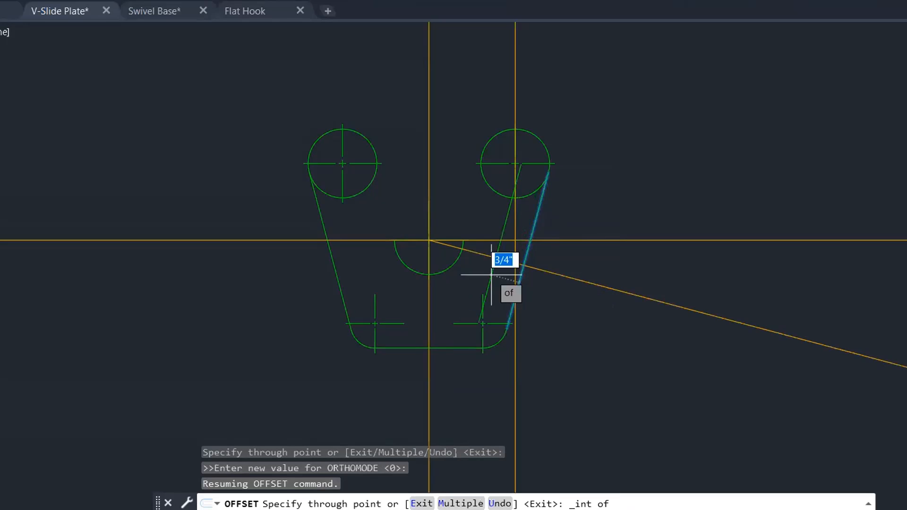
pyautogui.click(462, 247)
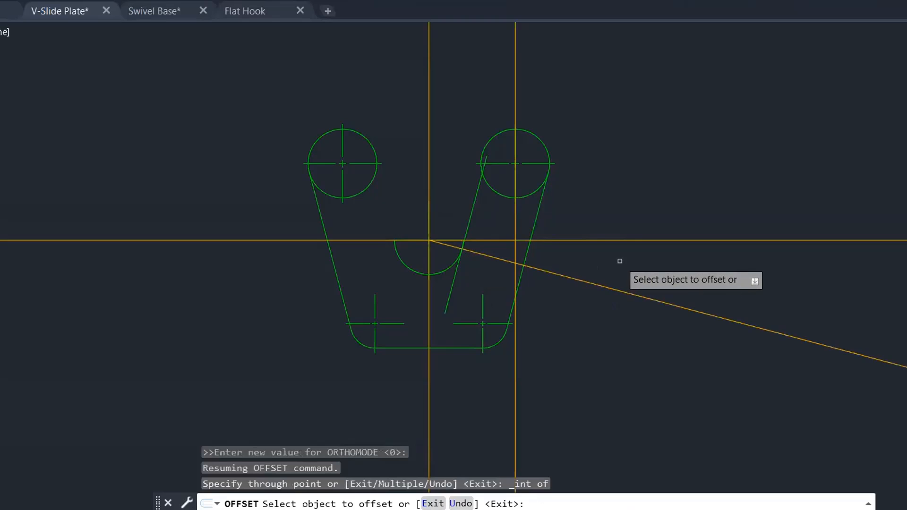
pyautogui.press('Escape')
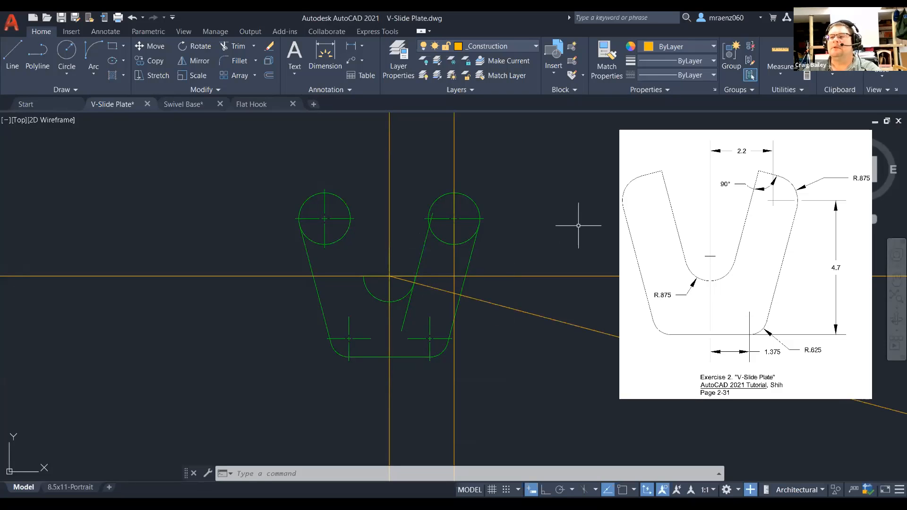
# Extend the upper end of the offset inner edge past the upper-right circle to the vertical construction line through its center
pyautogui.write('extend')
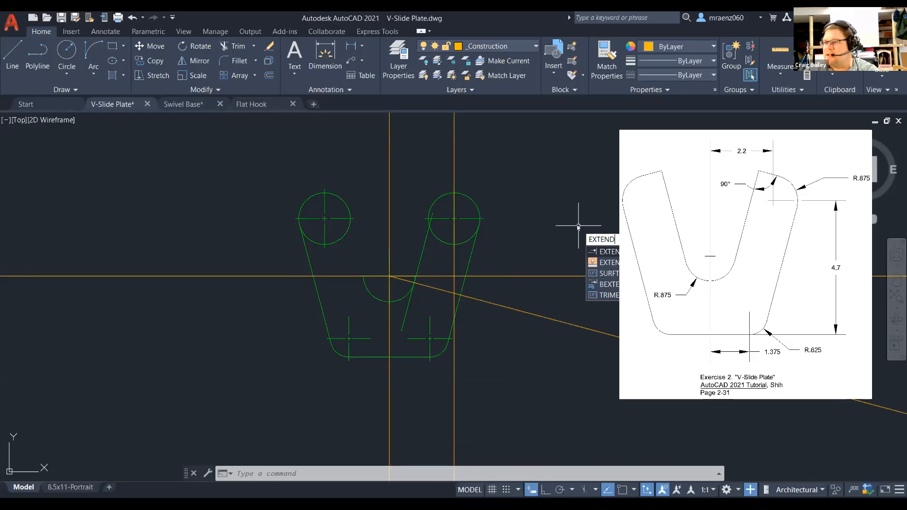
pyautogui.press('Escape')
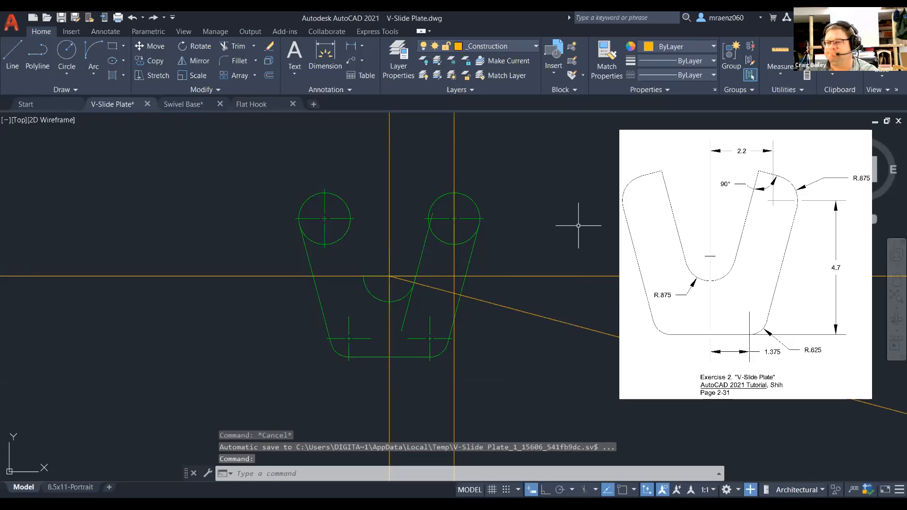
pyautogui.write('extend')
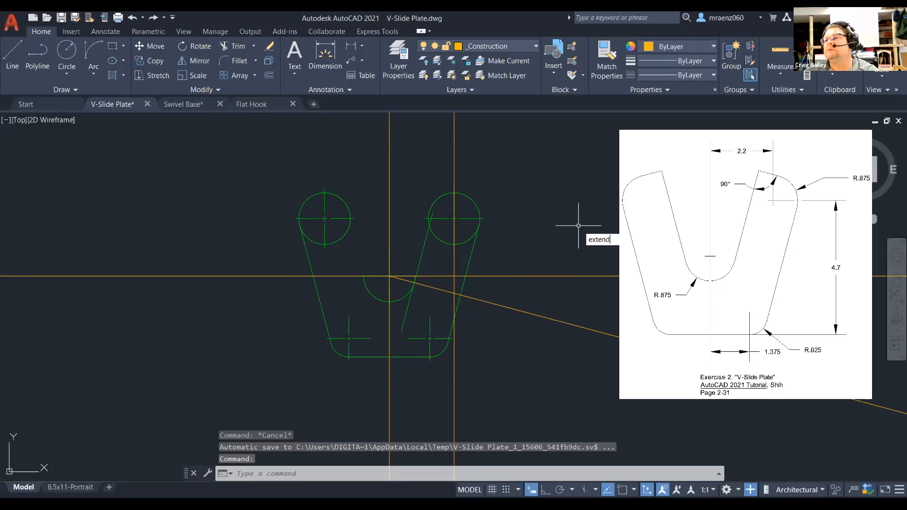
pyautogui.press('Return')
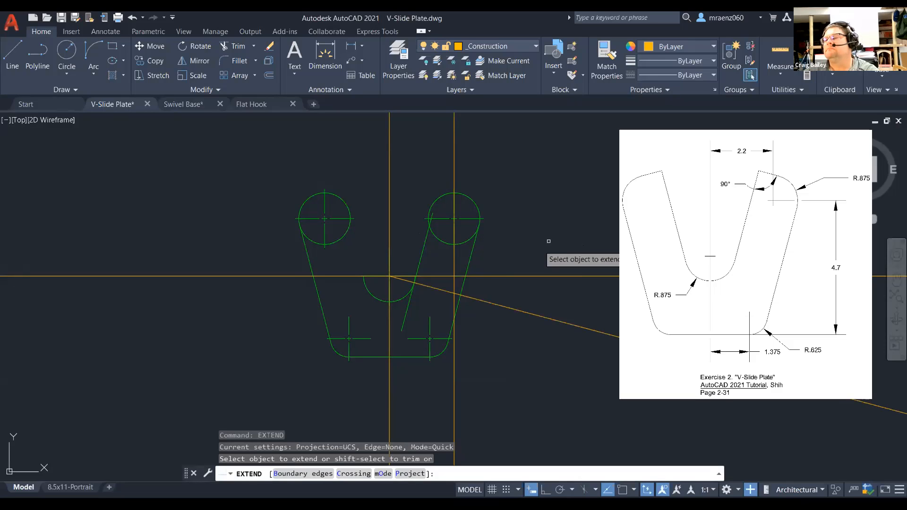
pyautogui.click(422, 253)
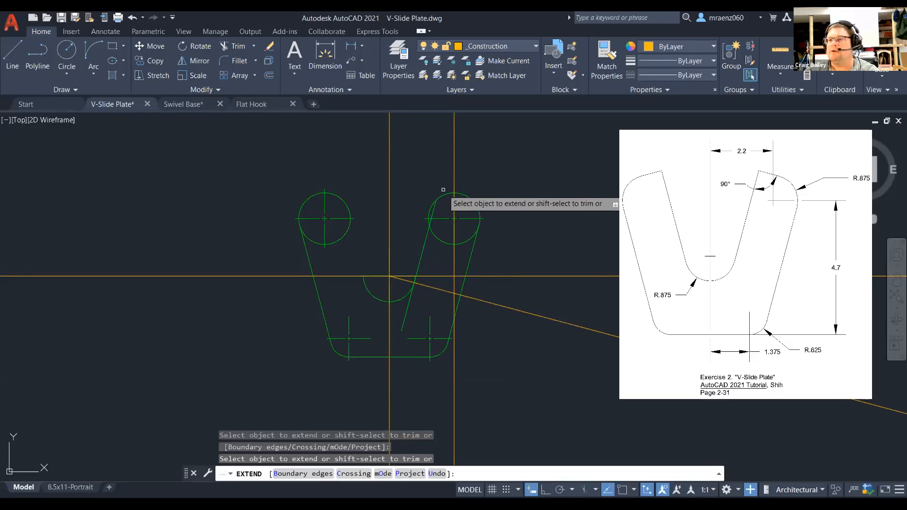
pyautogui.click(431, 226)
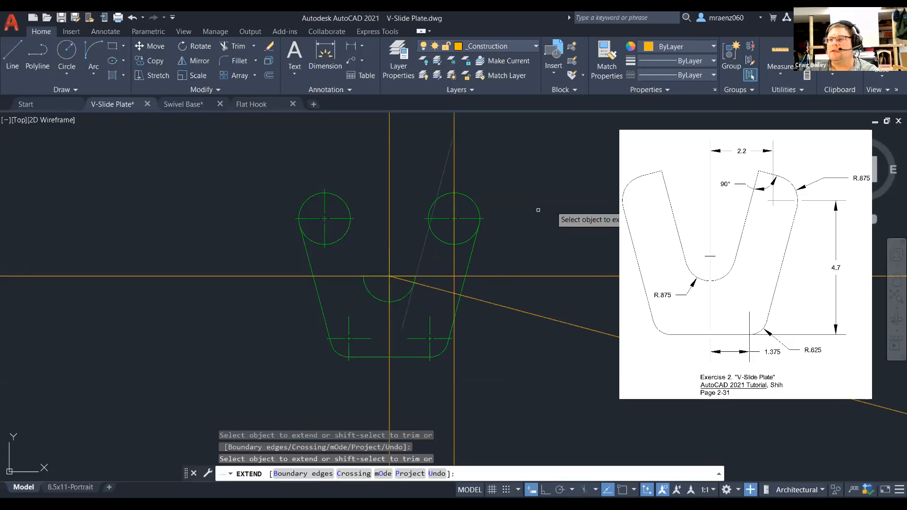
pyautogui.press('Escape')
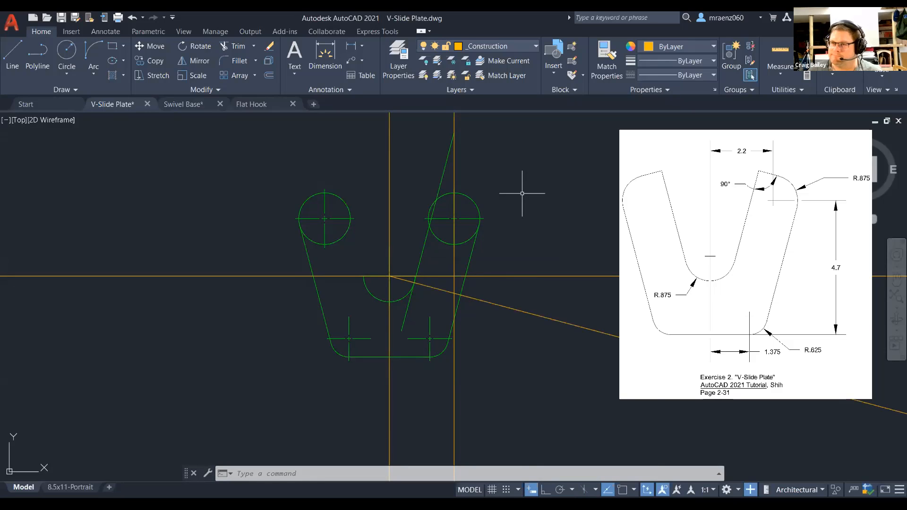
pyautogui.write('line')
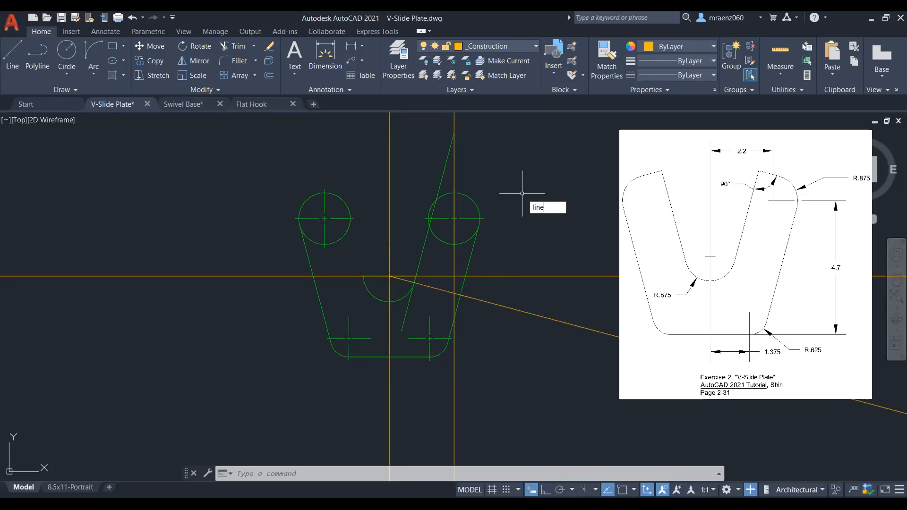
pyautogui.press('Return')
pyautogui.press('Return')
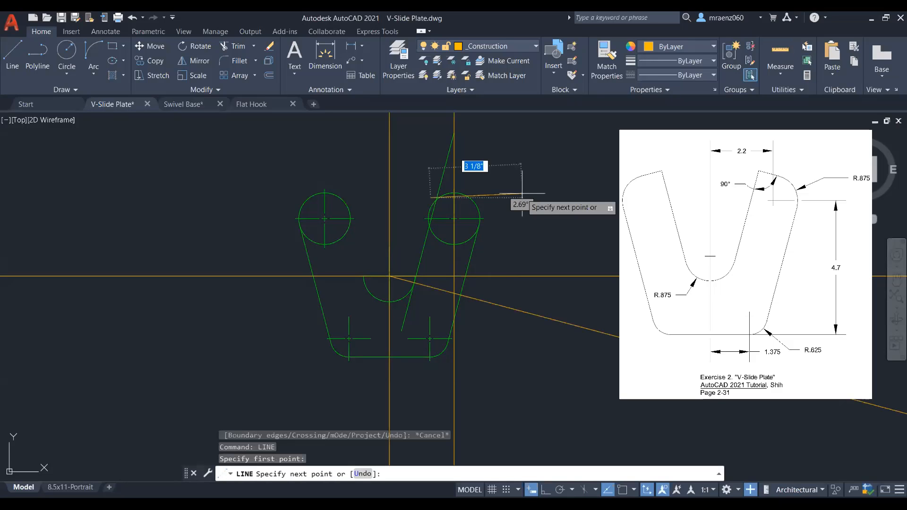
pyautogui.press('Escape')
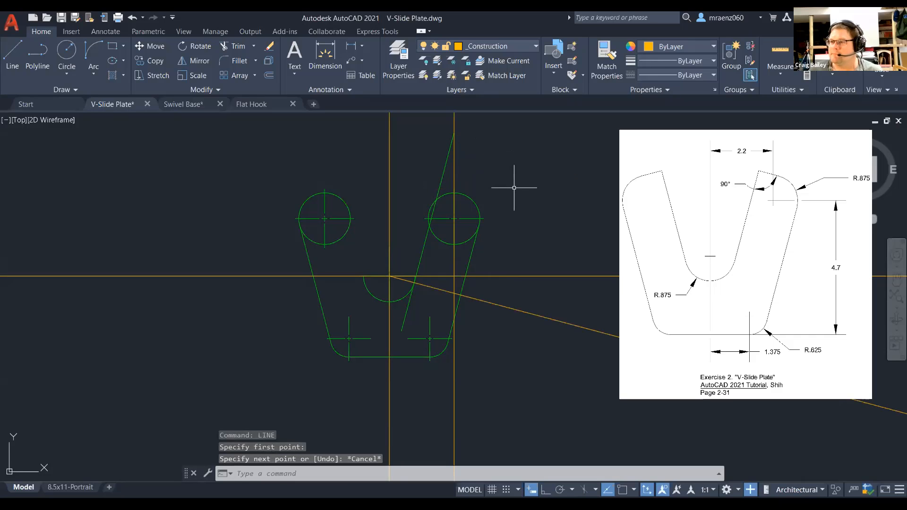
# With Ortho on, draw a line tangent to the top of the upper-right circle and perpendicular to the inner slanted edge
pyautogui.press('Return')
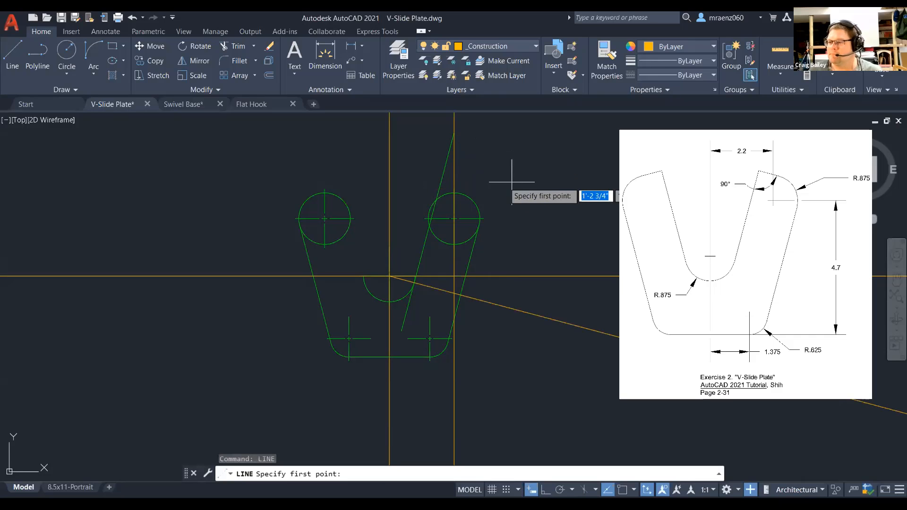
pyautogui.press('F8')
pyautogui.keyDown('shift'); pyautogui.rightClick(473, 198); pyautogui.keyUp('shift')
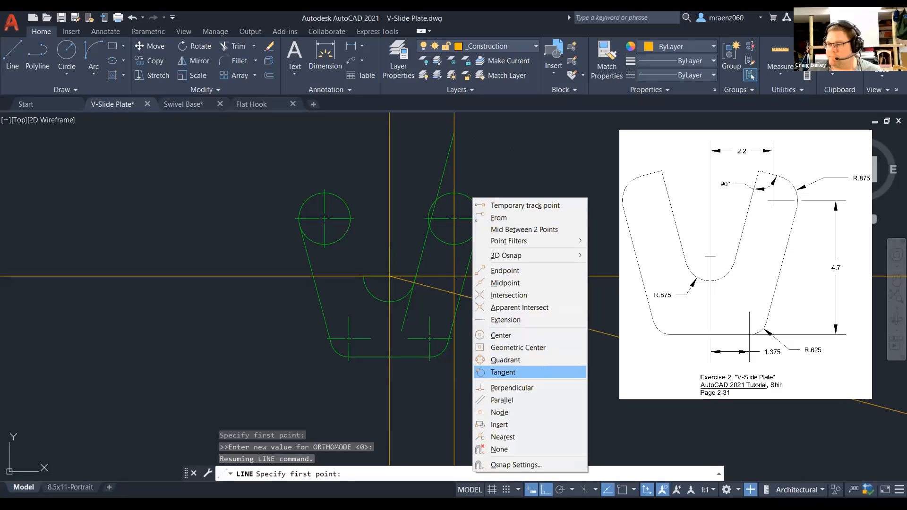
pyautogui.click(545, 372)
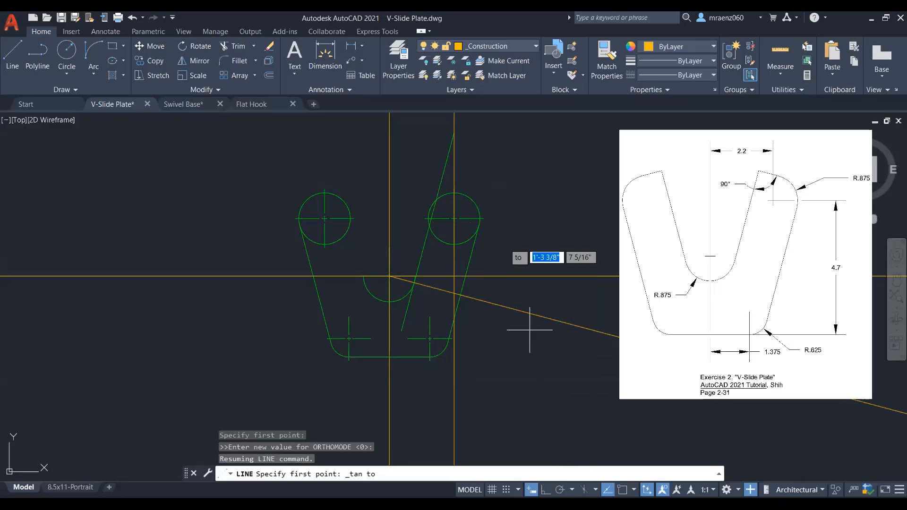
pyautogui.click(457, 192)
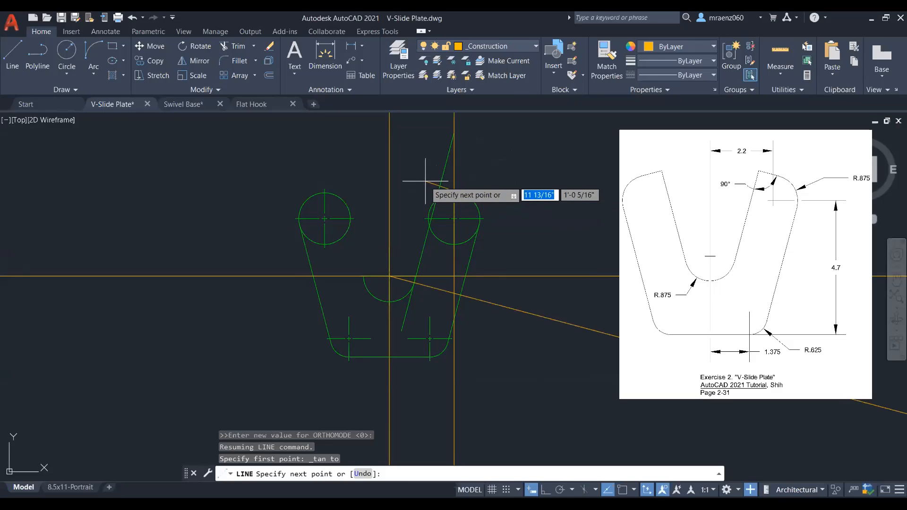
pyautogui.keyDown('shift'); pyautogui.rightClick(438, 188); pyautogui.keyUp('shift')
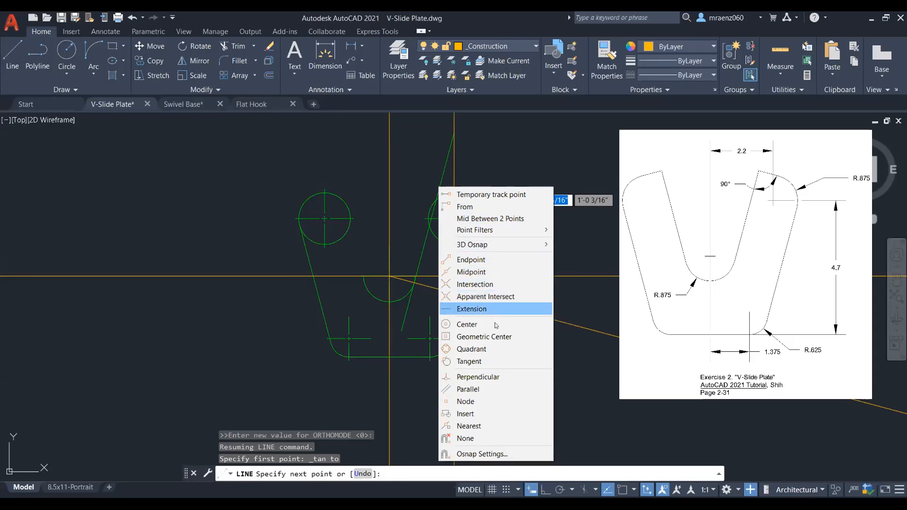
pyautogui.click(498, 377)
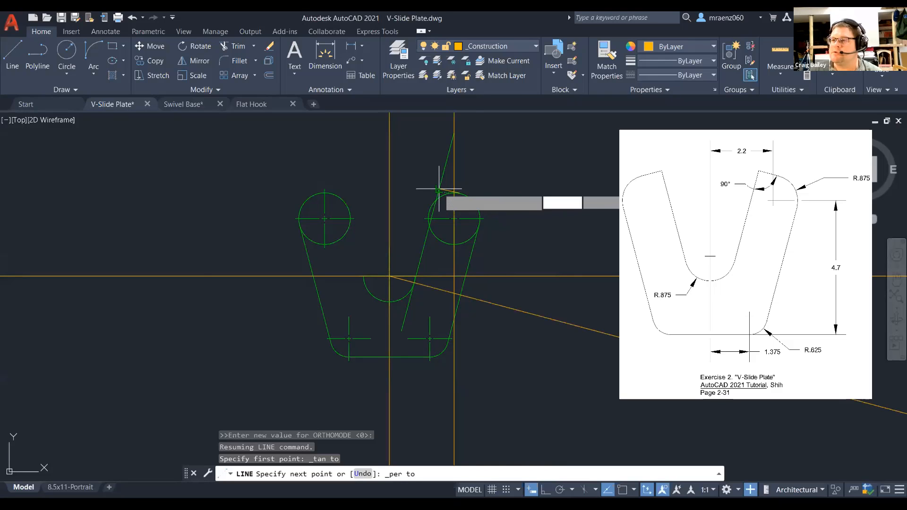
pyautogui.scroll(4, 437, 189)
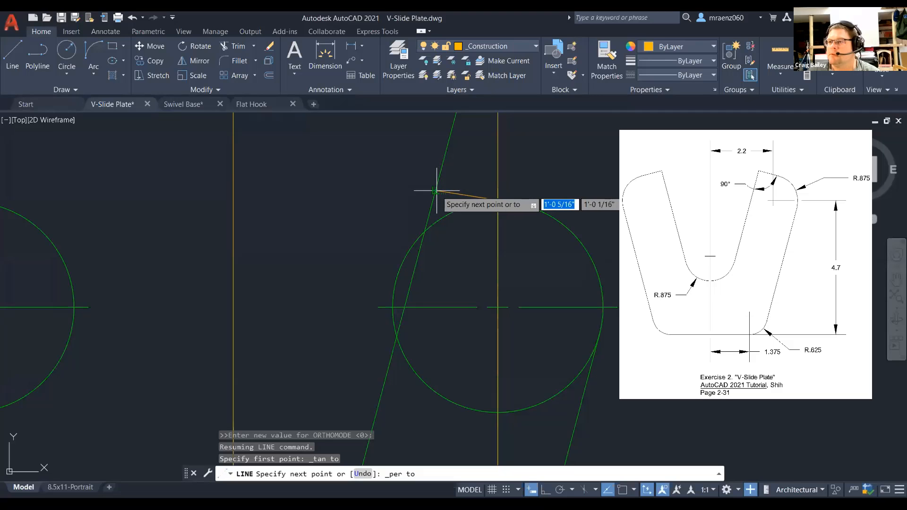
pyautogui.click(435, 191)
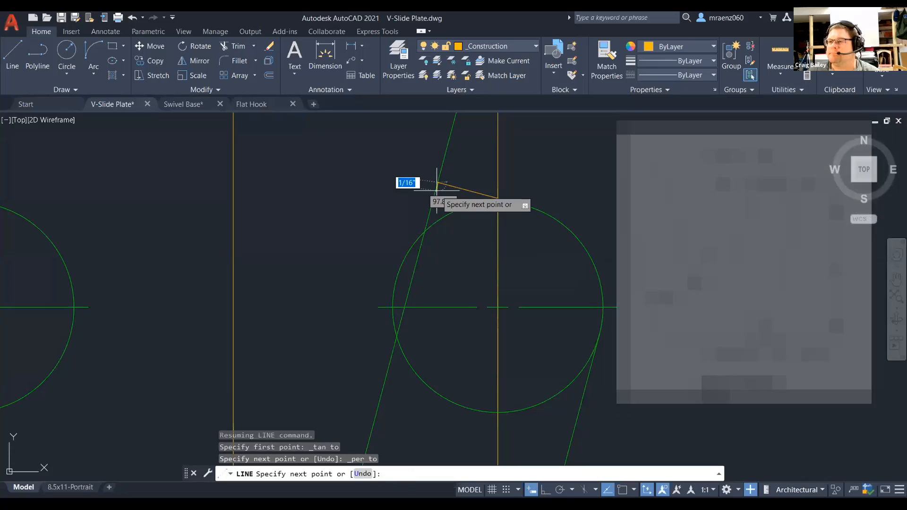
pyautogui.press('Escape')
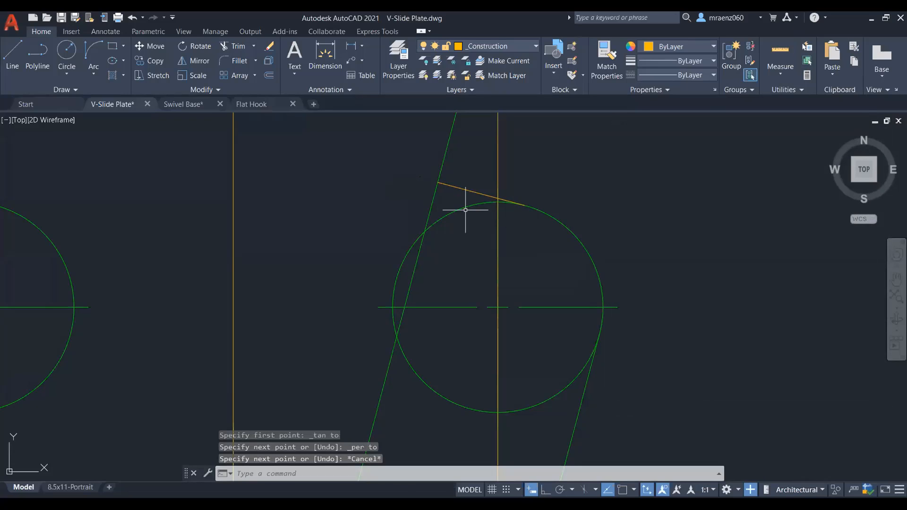
# Delete the horizontal construction line and the slanted ray running through the center of the middle arc
pyautogui.scroll(-5, 572, 200)
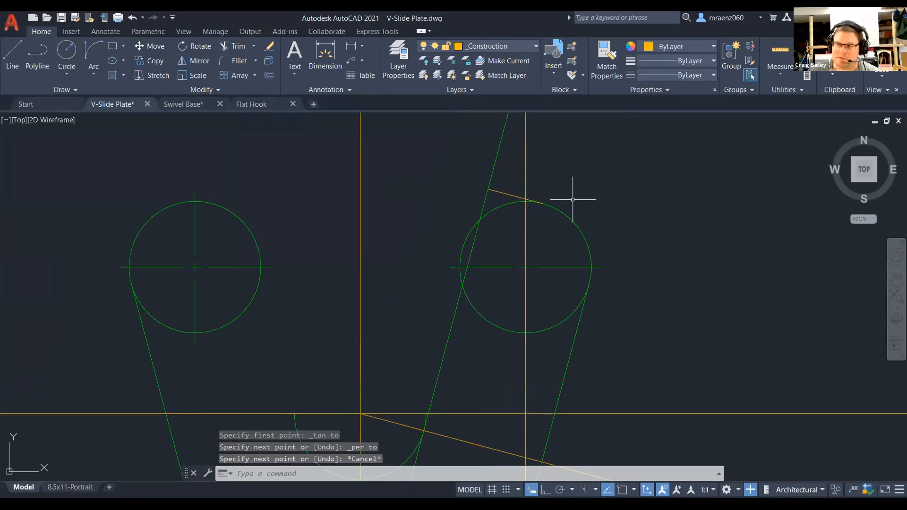
pyautogui.scroll(-2, 574, 198)
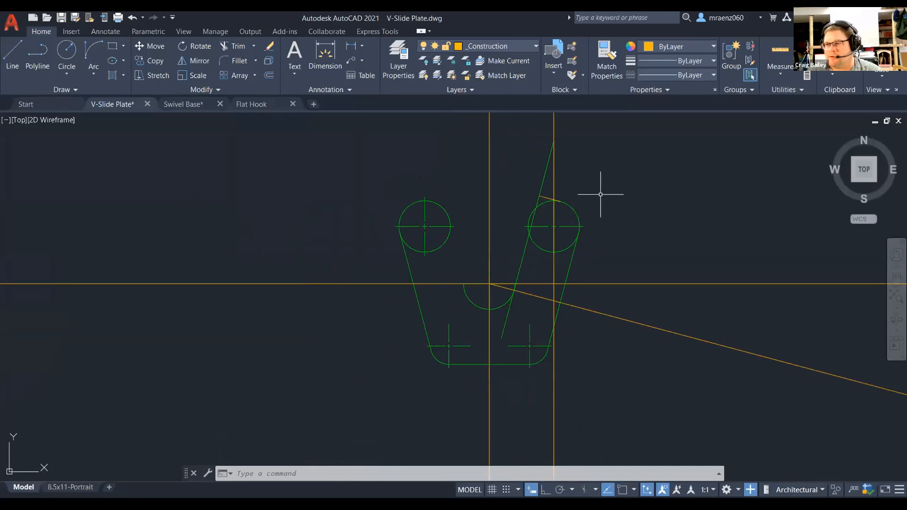
pyautogui.scroll(-2, 607, 192)
pyautogui.moveTo(612, 192); pyautogui.dragTo(512, 242, button='middle')
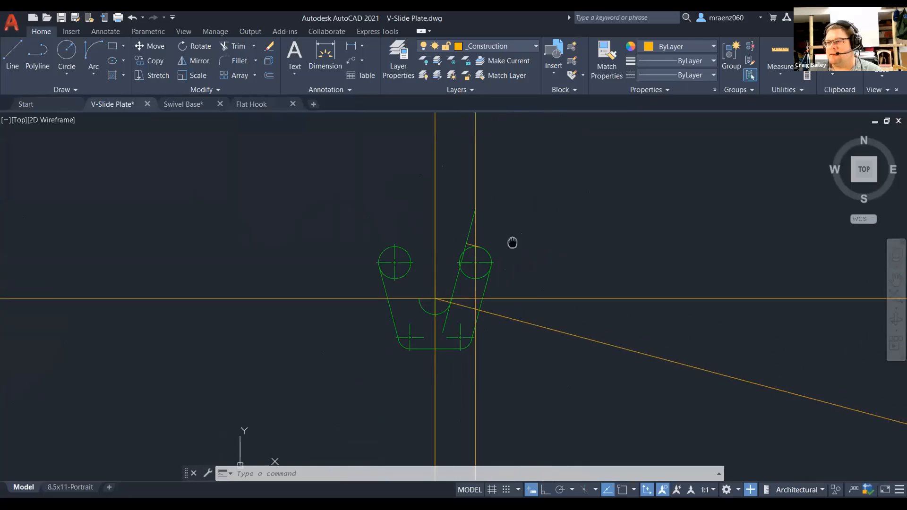
pyautogui.scroll(2, 511, 240)
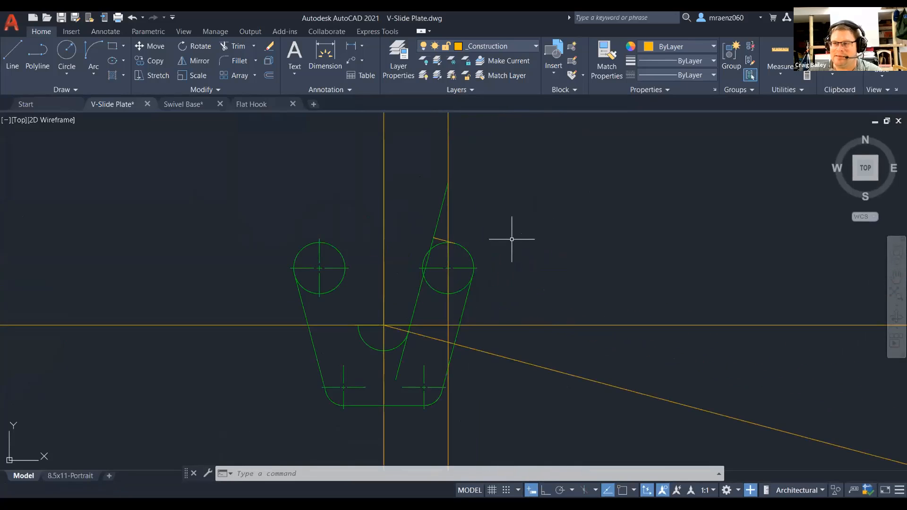
pyautogui.scroll(2, 511, 240)
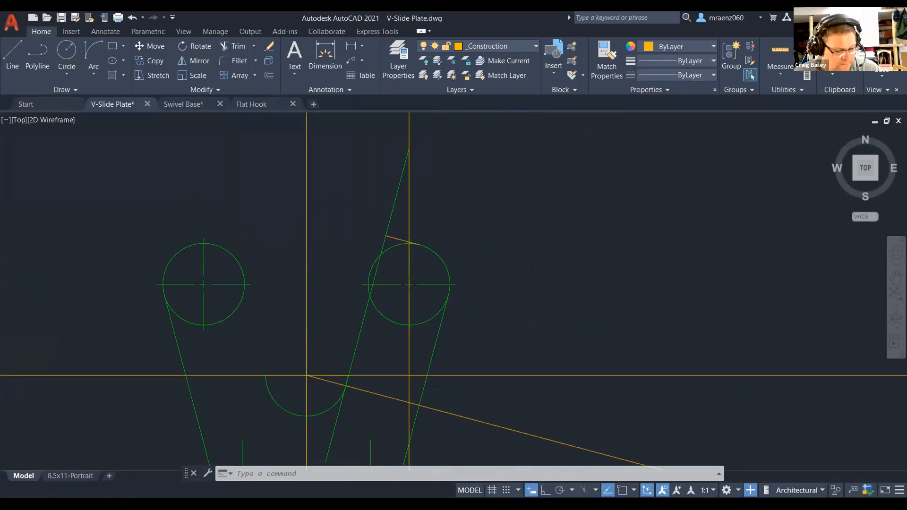
pyautogui.scroll(-2, 512, 240)
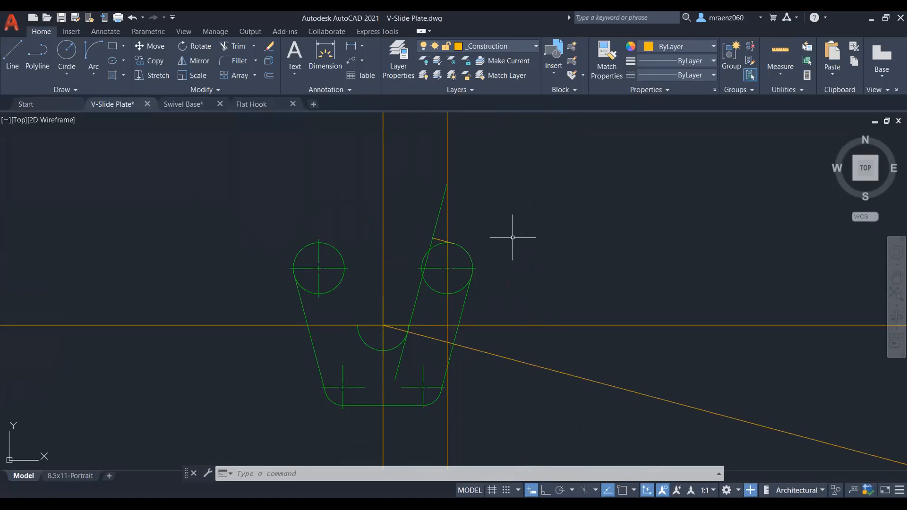
pyautogui.click(532, 324)
pyautogui.click(525, 363)
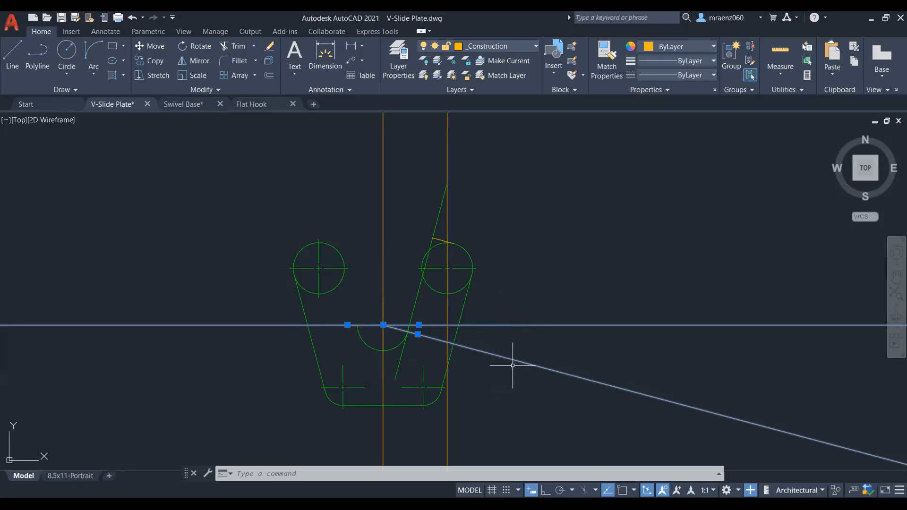
pyautogui.press('Delete')
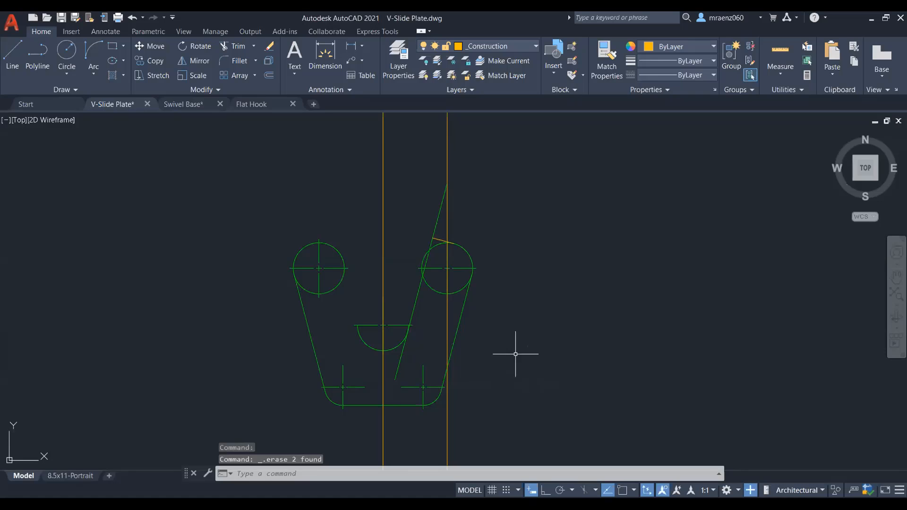
# Trim the upper-right circle outside and just inside the inner slanted edge, and cut that edge off above the short perpendicular line
pyautogui.scroll(4, 412, 247)
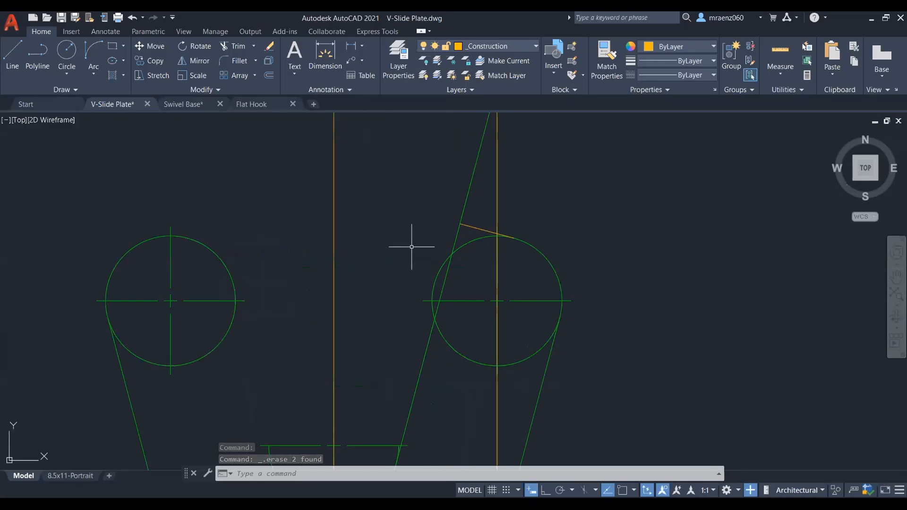
pyautogui.write('tr')
pyautogui.press('Return')
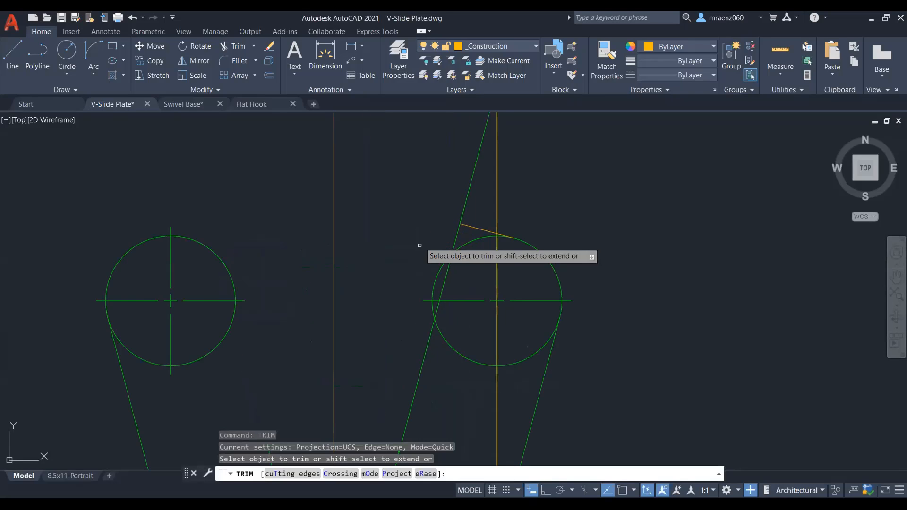
pyautogui.click(438, 270)
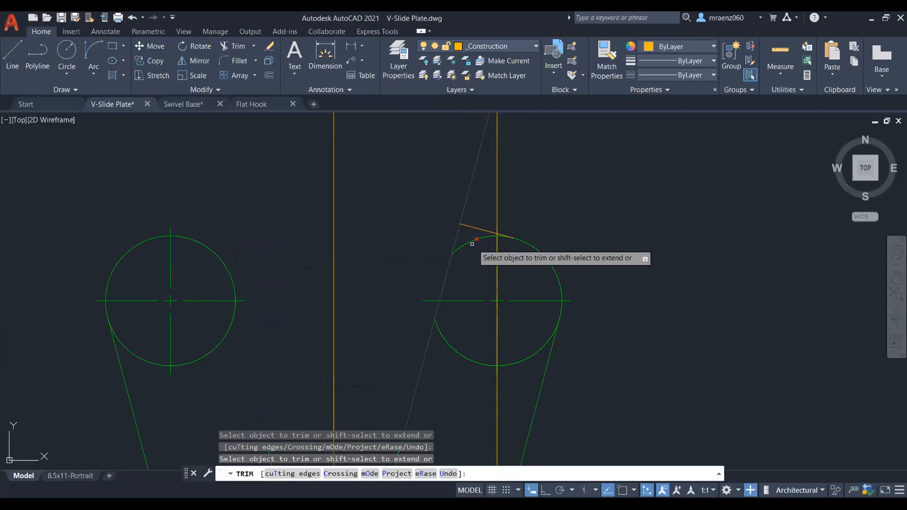
pyautogui.click(468, 197)
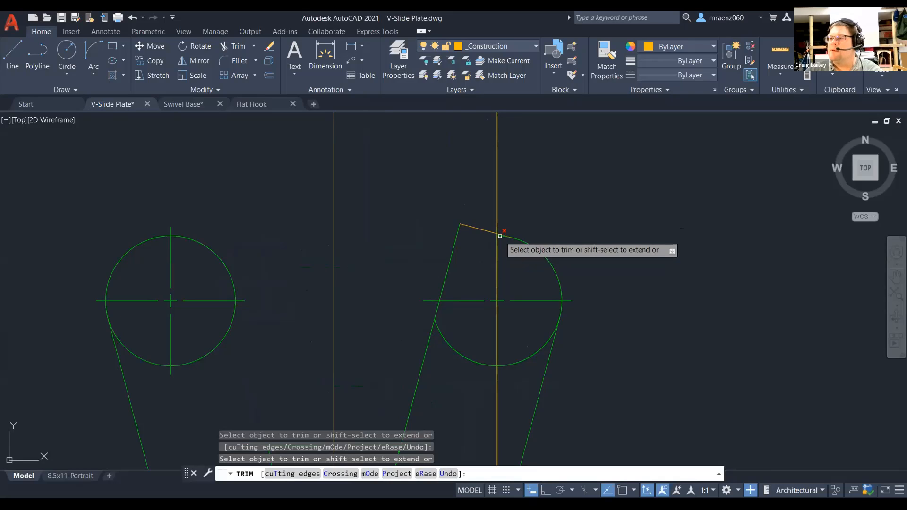
# Trim the leftover arc under the short tangent line and the circle's lower arcs, keeping only the outer rounded corner
pyautogui.click(500, 235)
pyautogui.hotkey('ctrl', 'z')
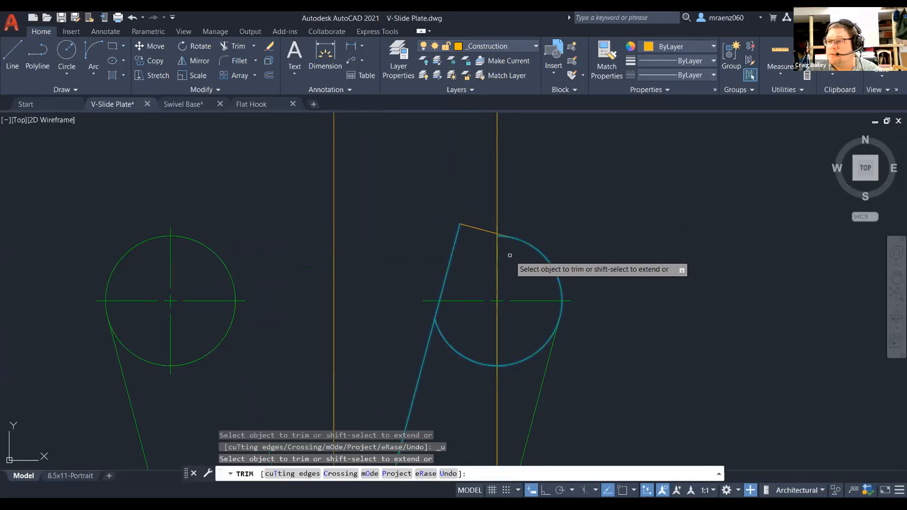
pyautogui.scroll(2, 501, 241)
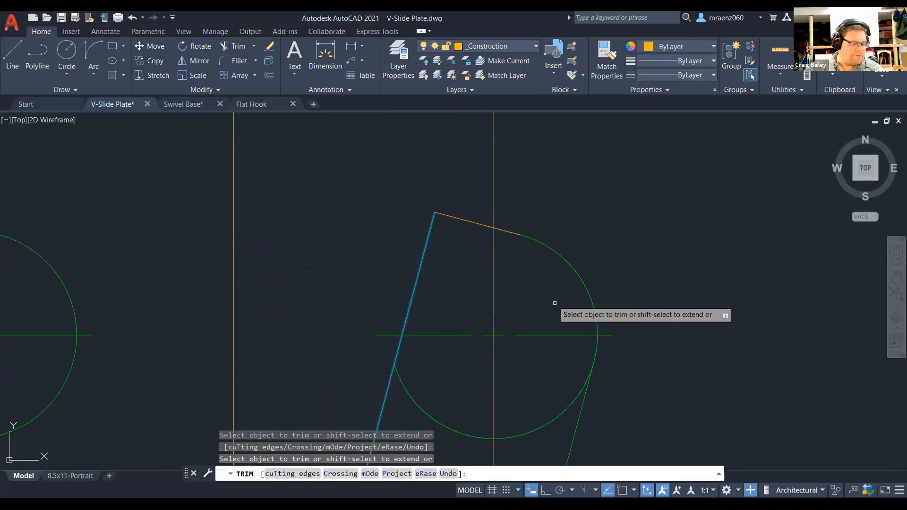
pyautogui.scroll(-2, 550, 300)
pyautogui.click(531, 383)
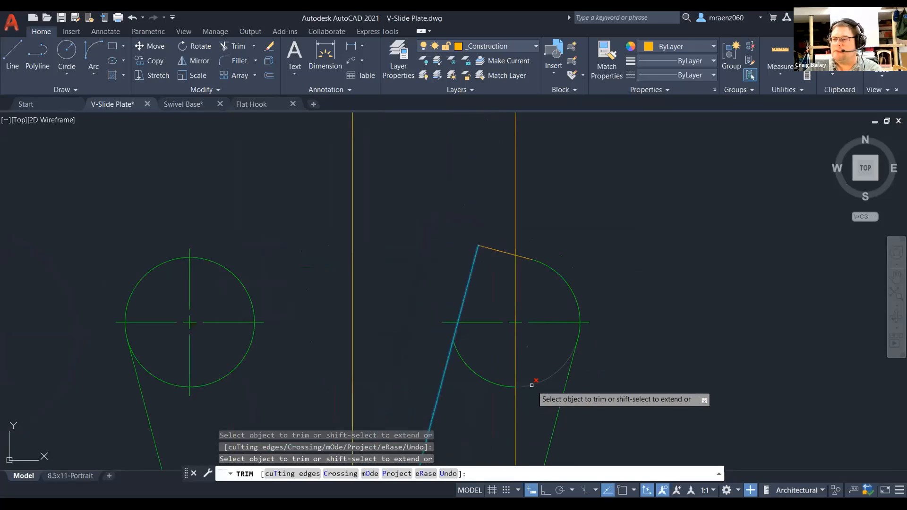
pyautogui.click(487, 378)
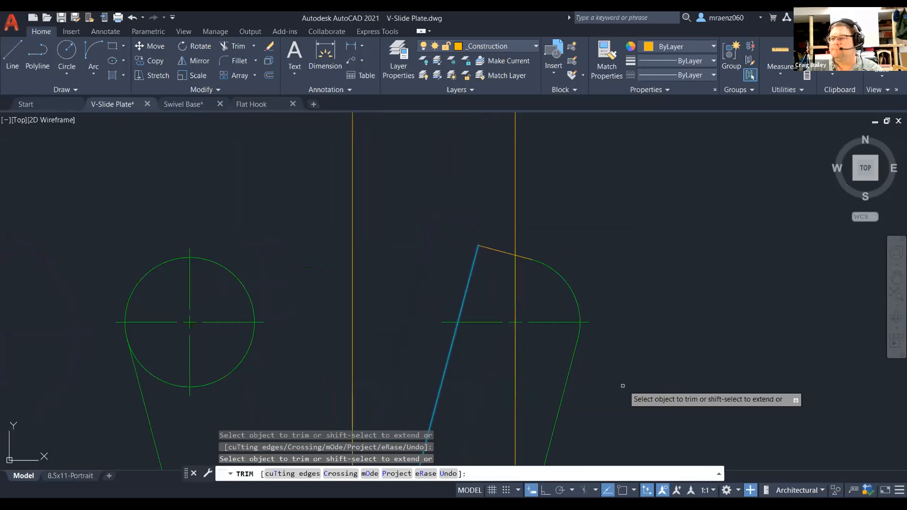
pyautogui.scroll(-4, 625, 384)
pyautogui.scroll(-2, 629, 381)
pyautogui.moveTo(632, 379)
pyautogui.mouseDown(button='middle')
pyautogui.moveTo(603, 328)
pyautogui.moveTo(507, 243)
pyautogui.mouseUp(button='middle')
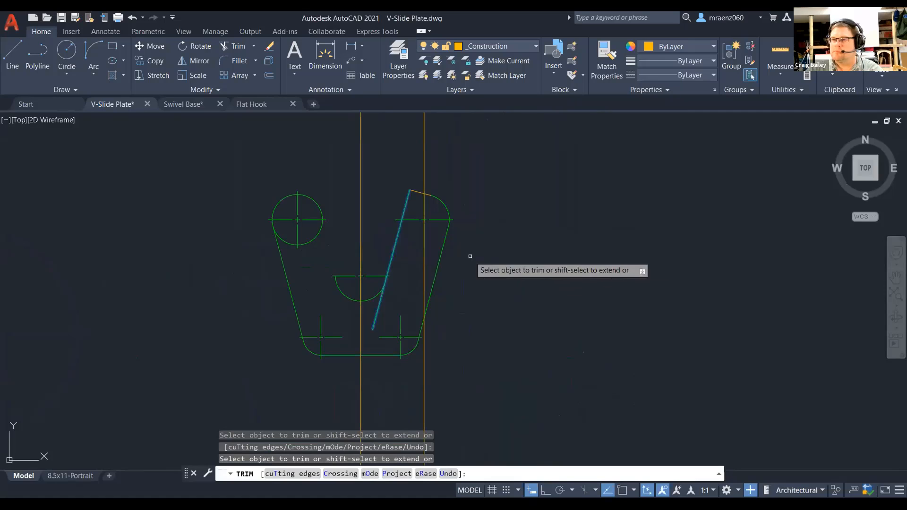
pyautogui.press('Escape')
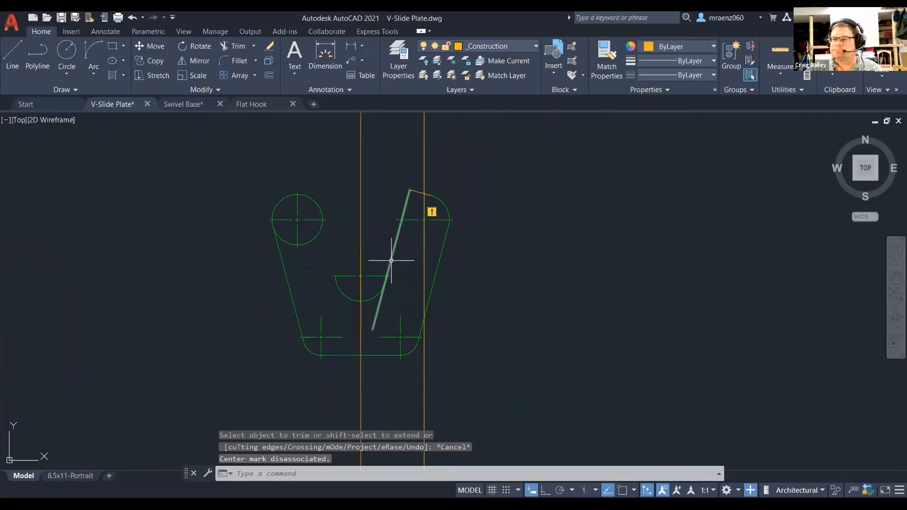
# Trim the middle arc above its tangent point with the inner slanted edge, and the edge's excess below that point
pyautogui.scroll(2, 397, 257)
pyautogui.moveTo(417, 250); pyautogui.dragTo(489, 267, button='middle')
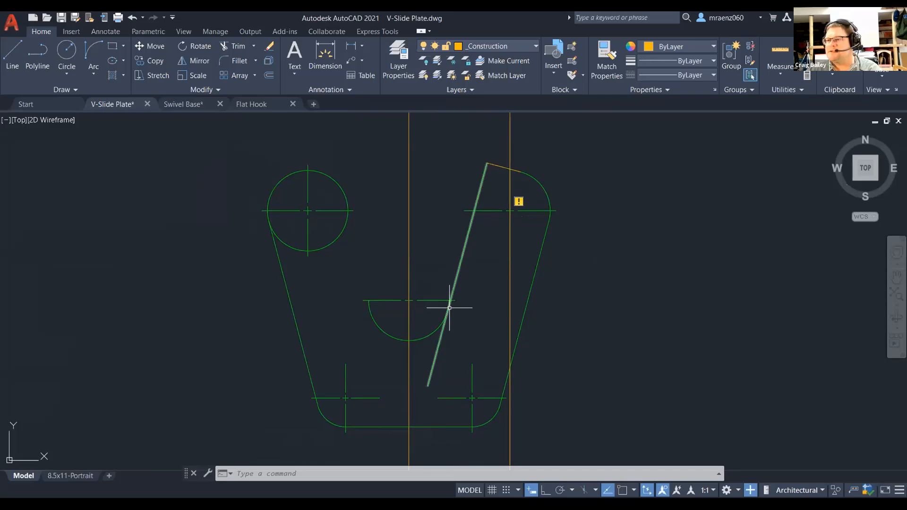
pyautogui.scroll(6, 451, 305)
pyautogui.scroll(2, 451, 307)
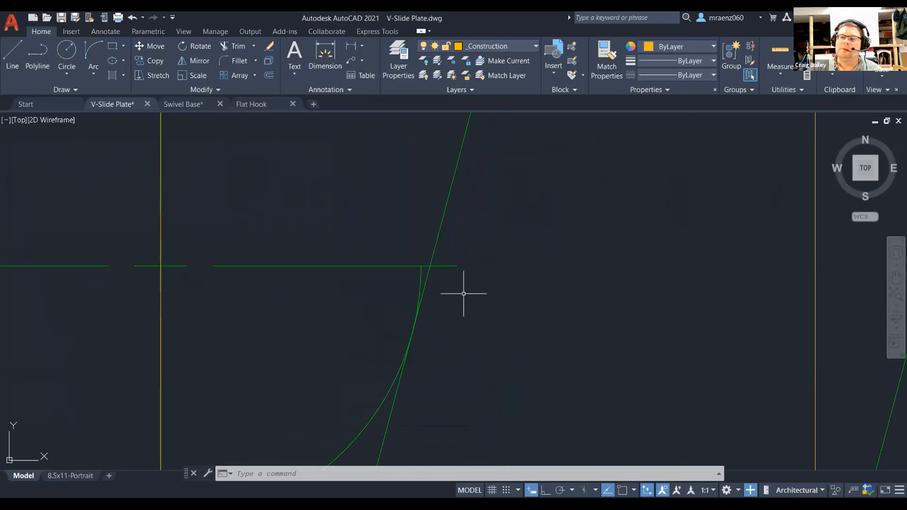
pyautogui.write('TRIM')
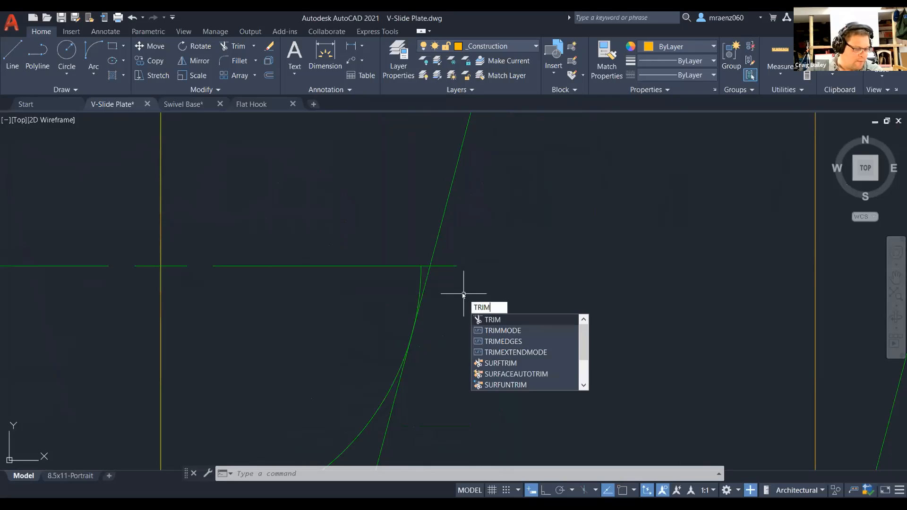
pyautogui.press('Return')
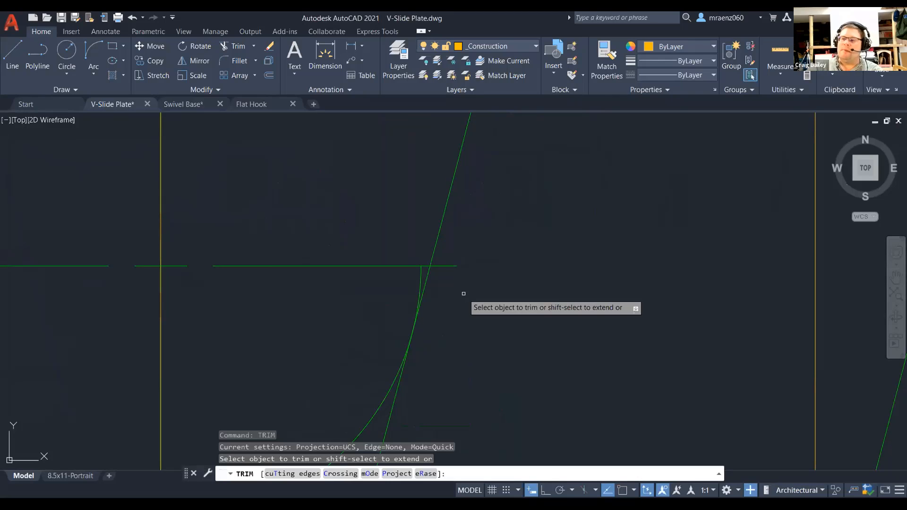
pyautogui.click(420, 282)
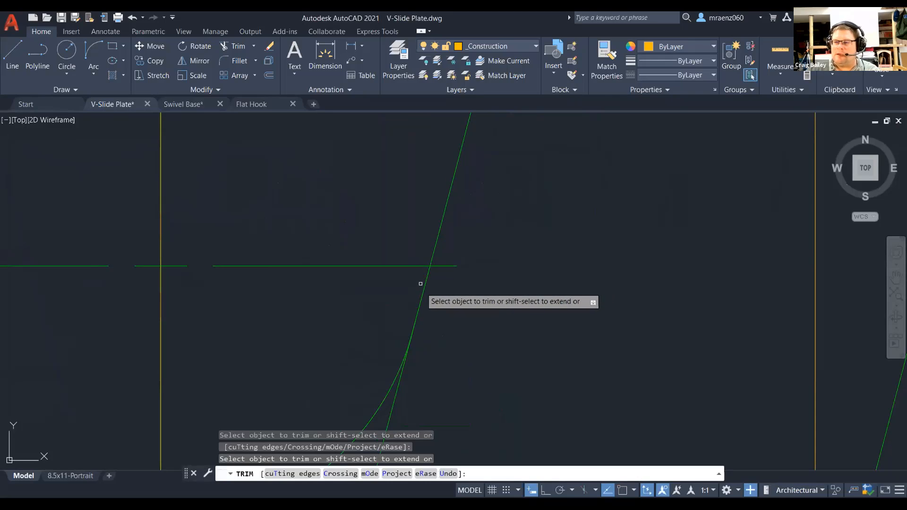
pyautogui.click(398, 392)
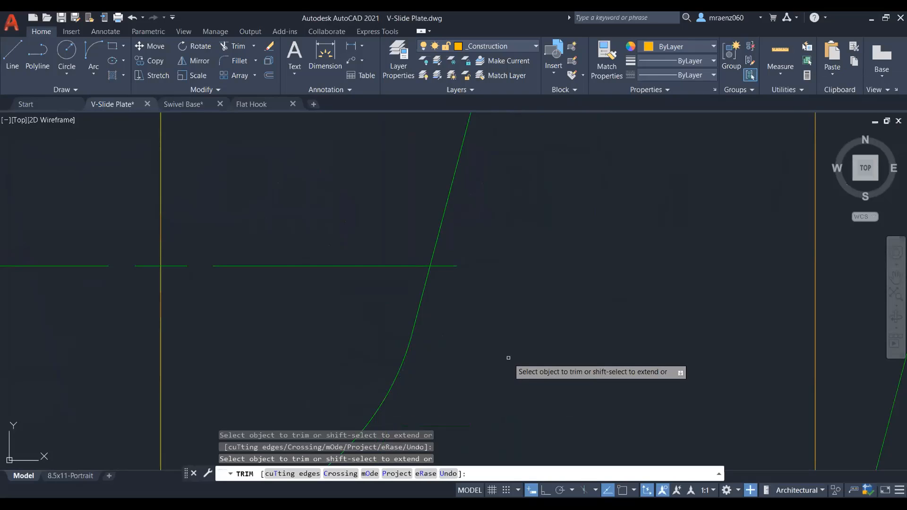
pyautogui.press('Escape')
pyautogui.scroll(-5, 508, 357)
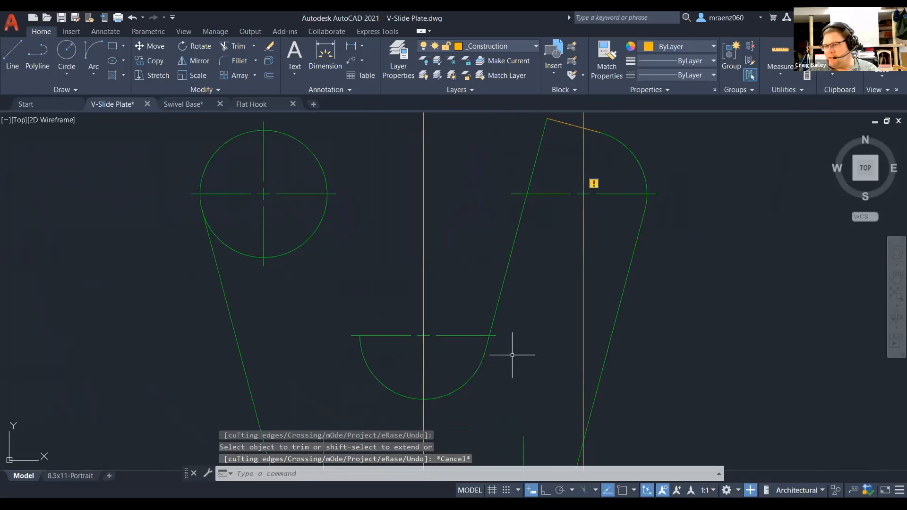
pyautogui.write('mirror')
pyautogui.press('Return')
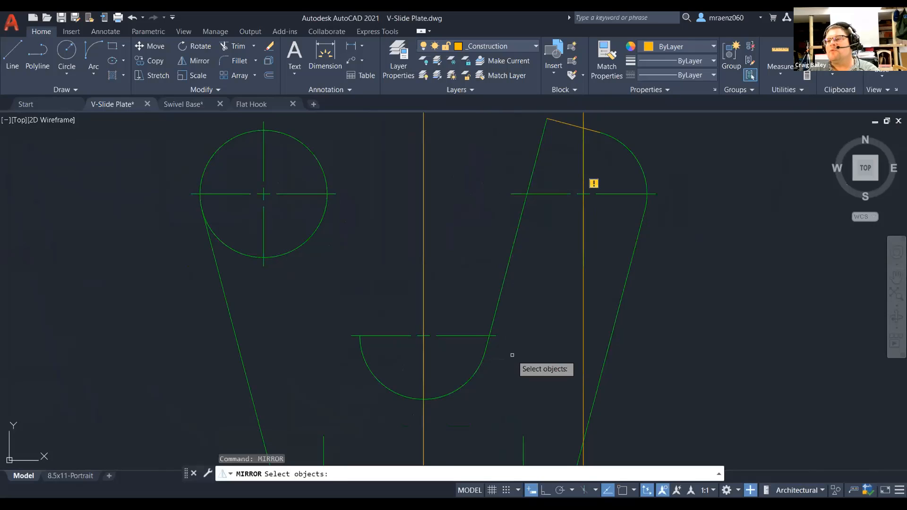
pyautogui.click(509, 258)
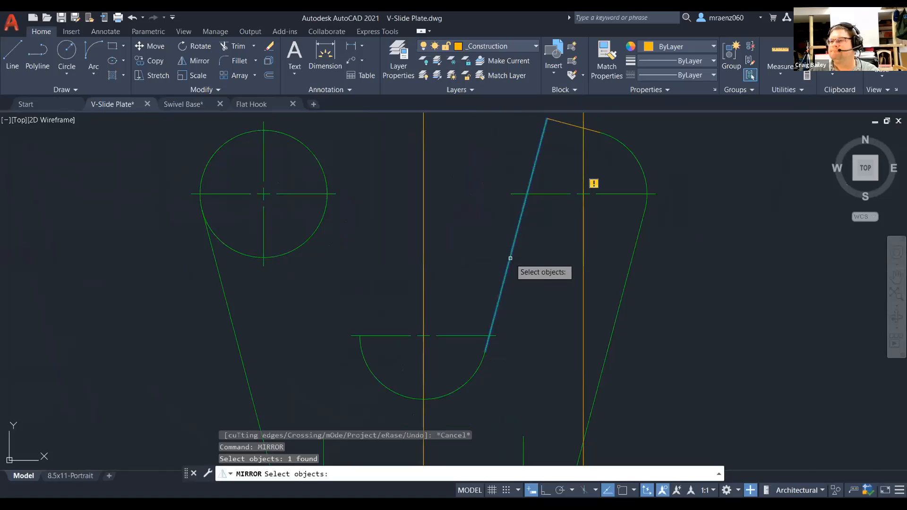
pyautogui.click(560, 122)
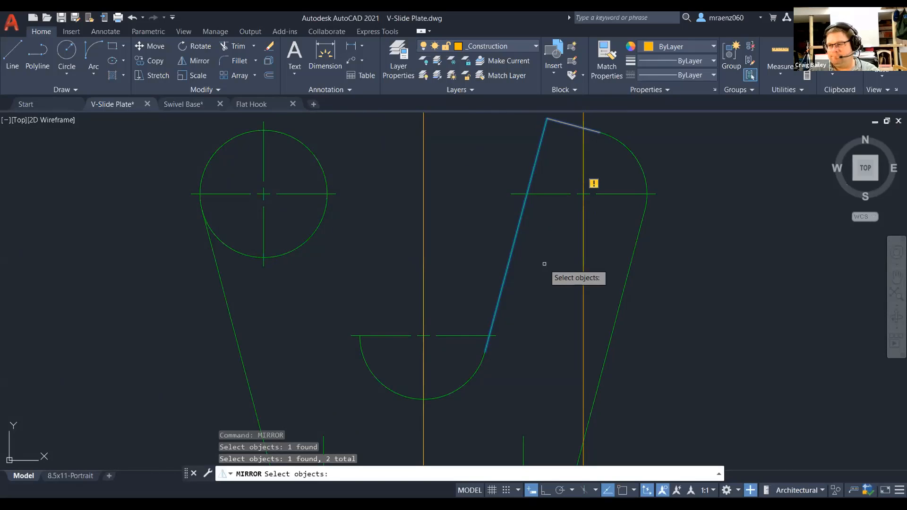
pyautogui.press('Escape')
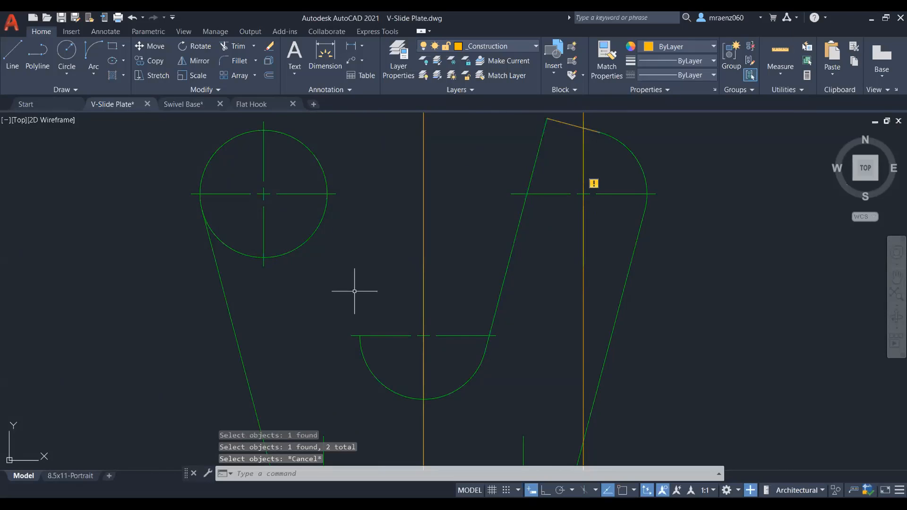
# Start a polyline edit on the plate's horizontal bottom edge and convert that line into a polyline
pyautogui.scroll(-2, 473, 353)
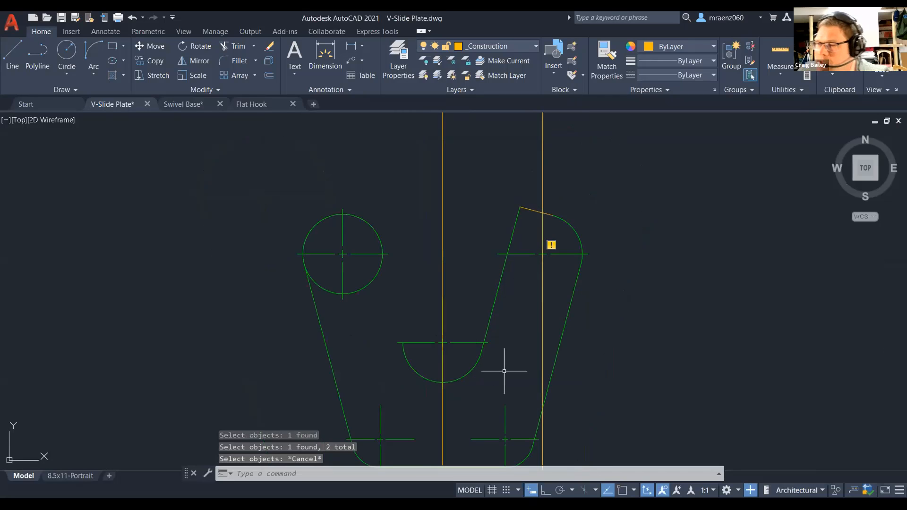
pyautogui.moveTo(504, 371); pyautogui.dragTo(496, 311, button='middle')
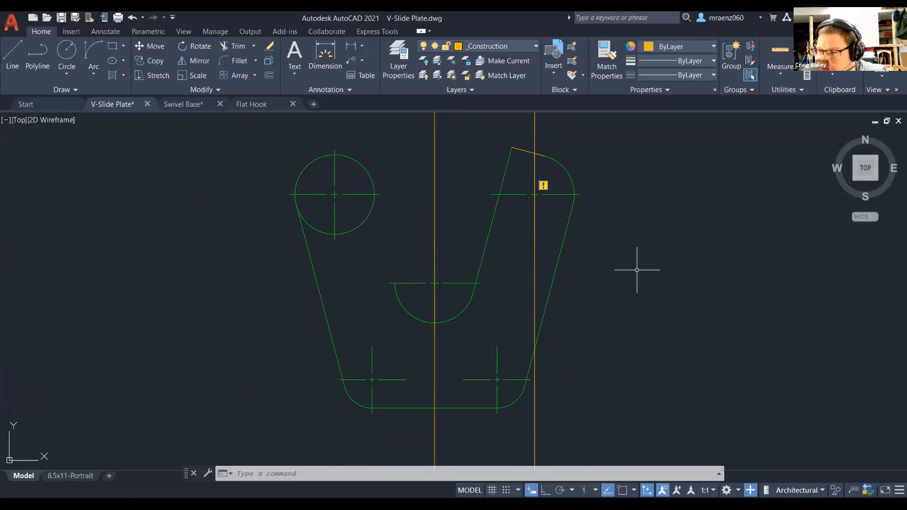
pyautogui.write('pedit')
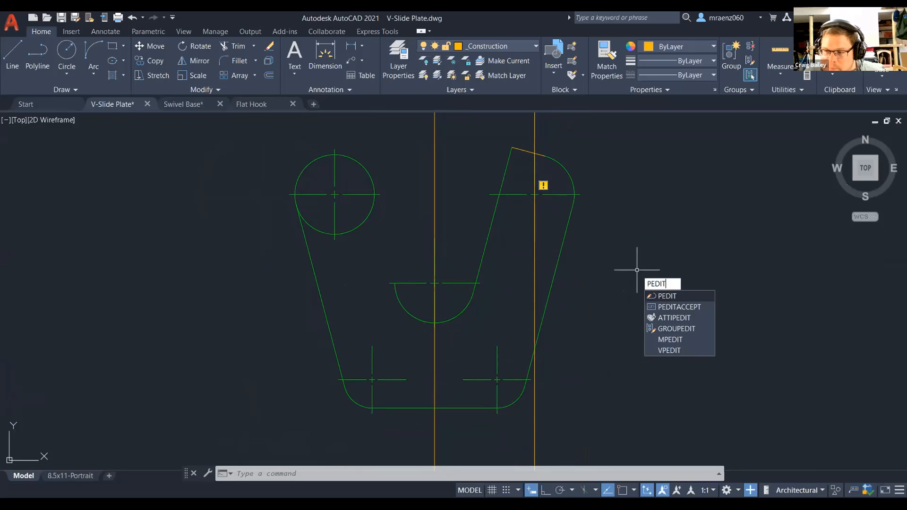
pyautogui.press('Return')
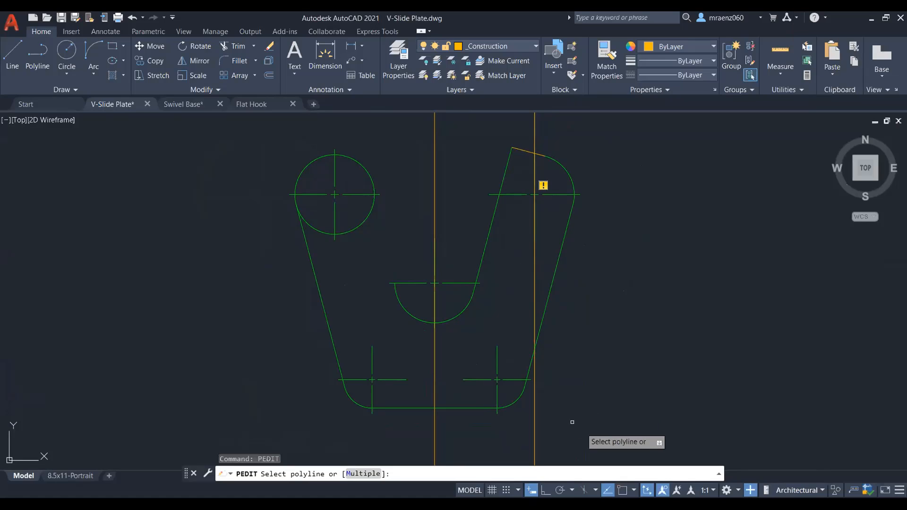
pyautogui.click(472, 407)
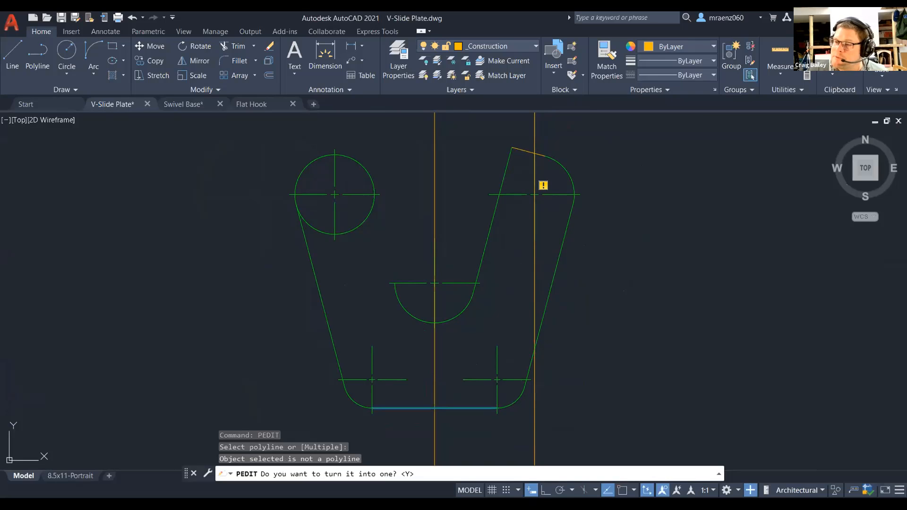
pyautogui.press('Return')
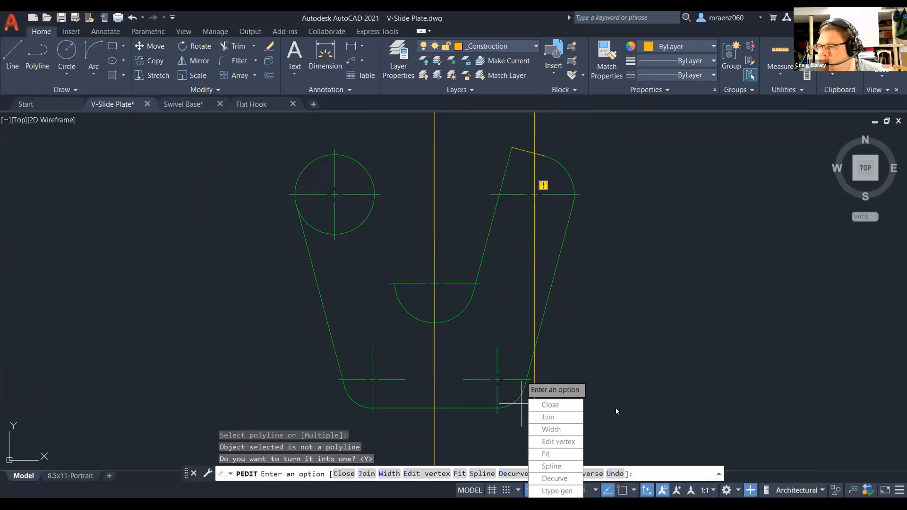
# Join the lower-right corner arc, right arm edges, rounded top corner, short top line and middle arc to the bottom-edge polyline
pyautogui.click(572, 412)
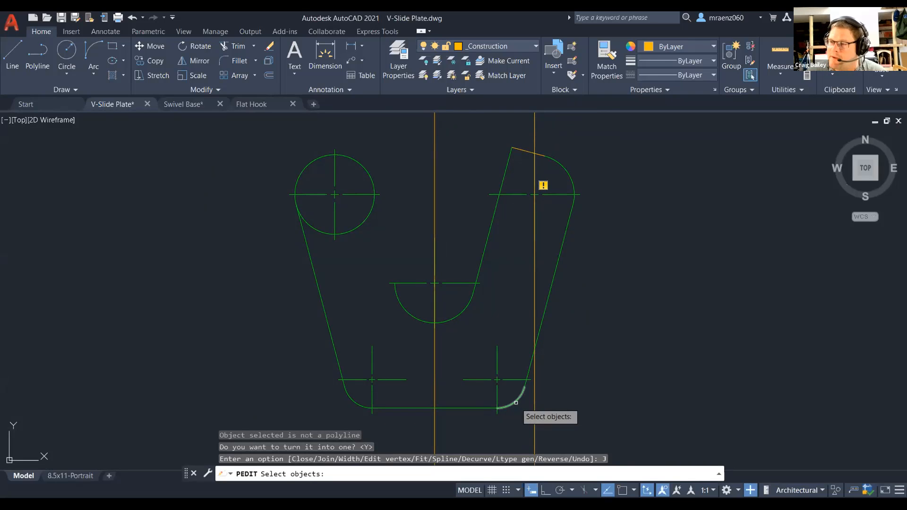
pyautogui.click(516, 402)
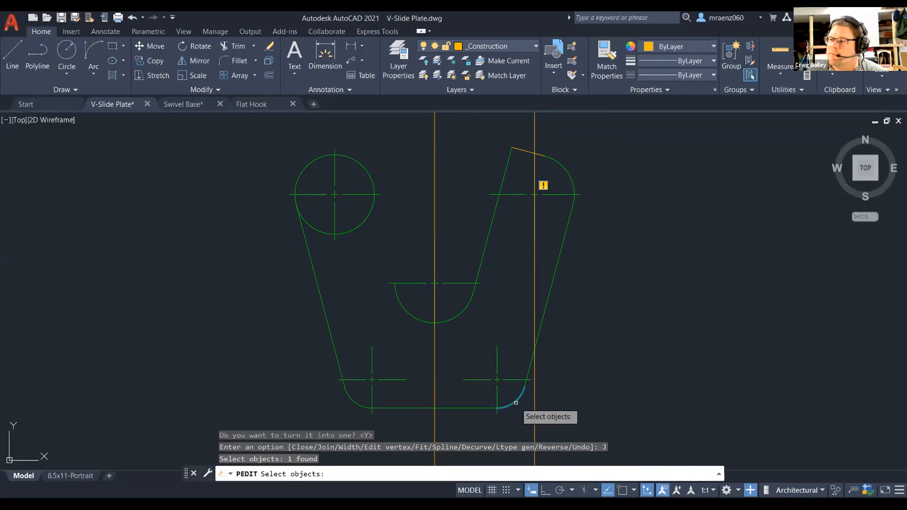
pyautogui.click(531, 367)
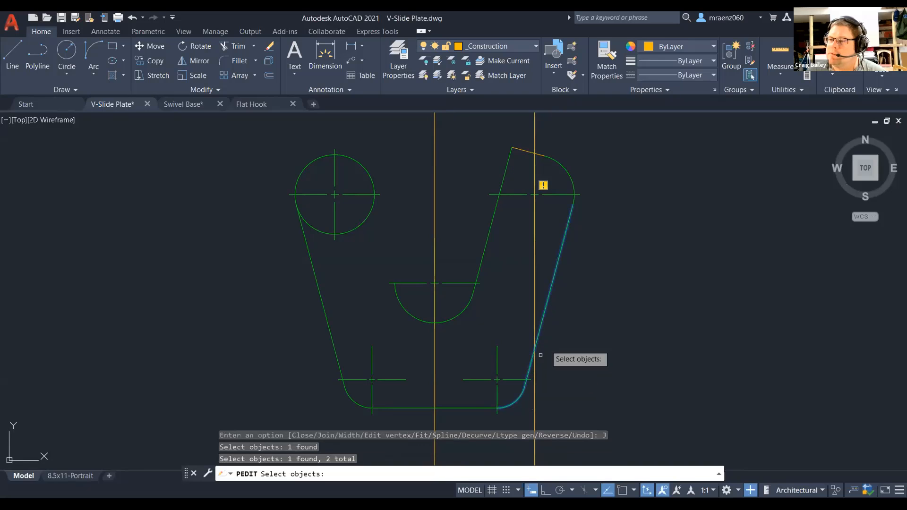
pyautogui.click(573, 179)
pyautogui.click(528, 152)
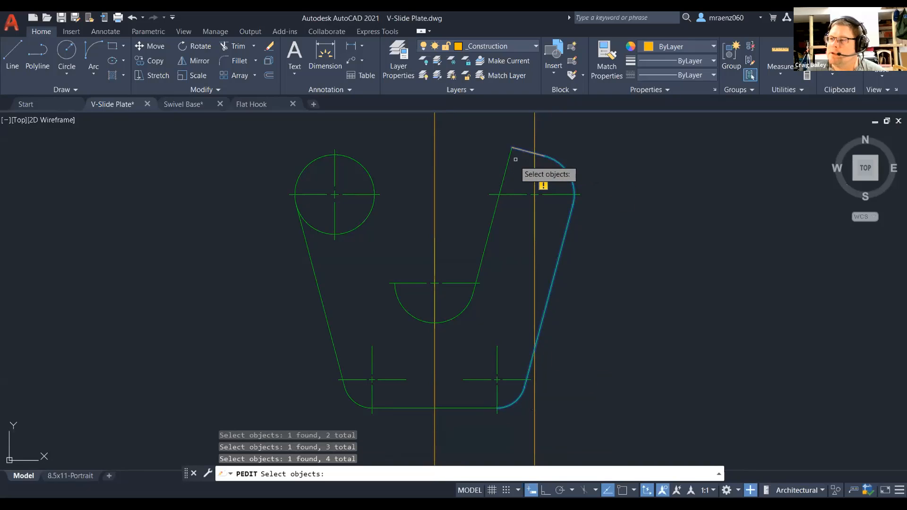
pyautogui.click(508, 165)
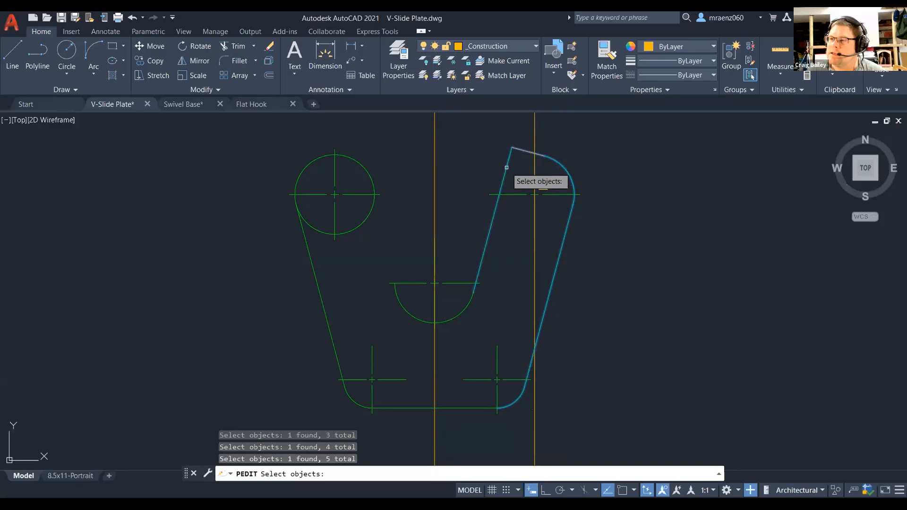
pyautogui.click(461, 312)
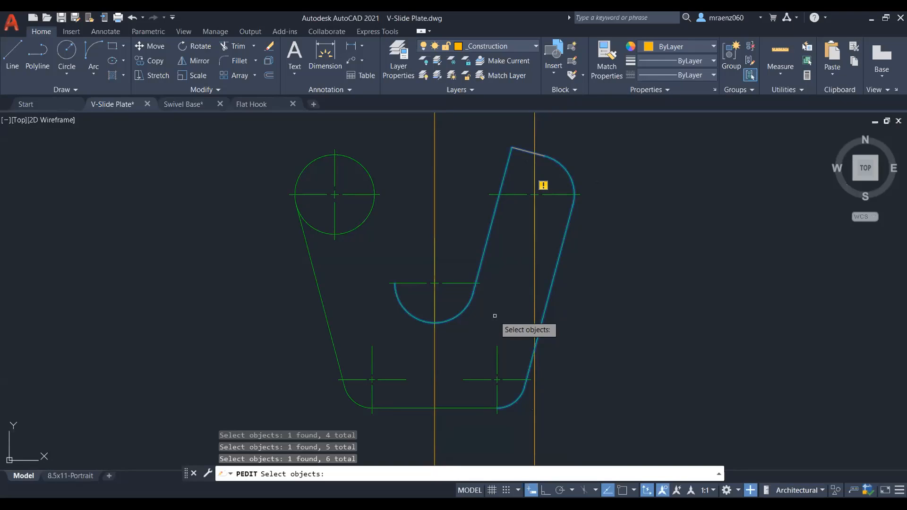
pyautogui.click(456, 406)
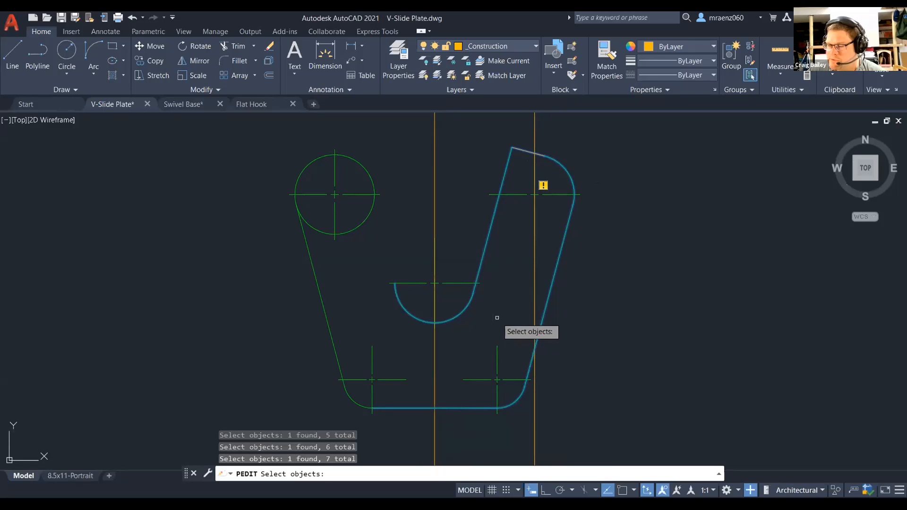
pyautogui.press('Return')
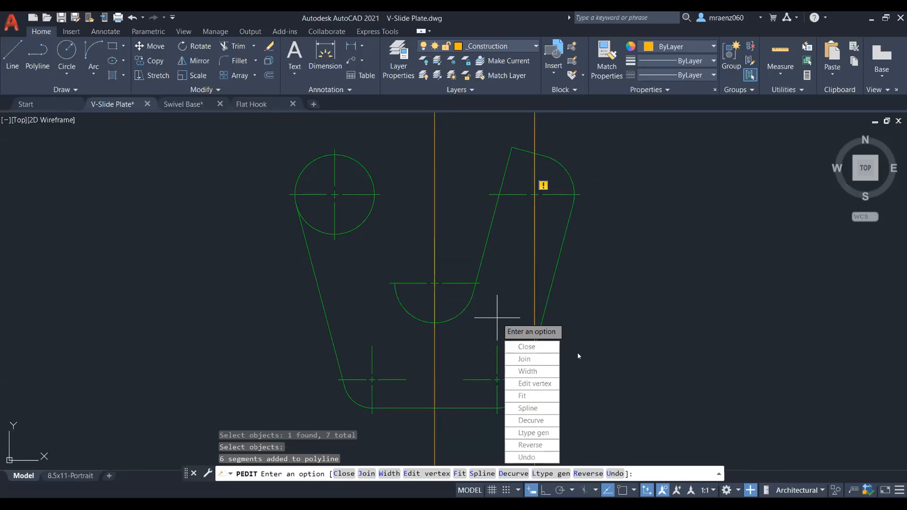
pyautogui.press('Escape')
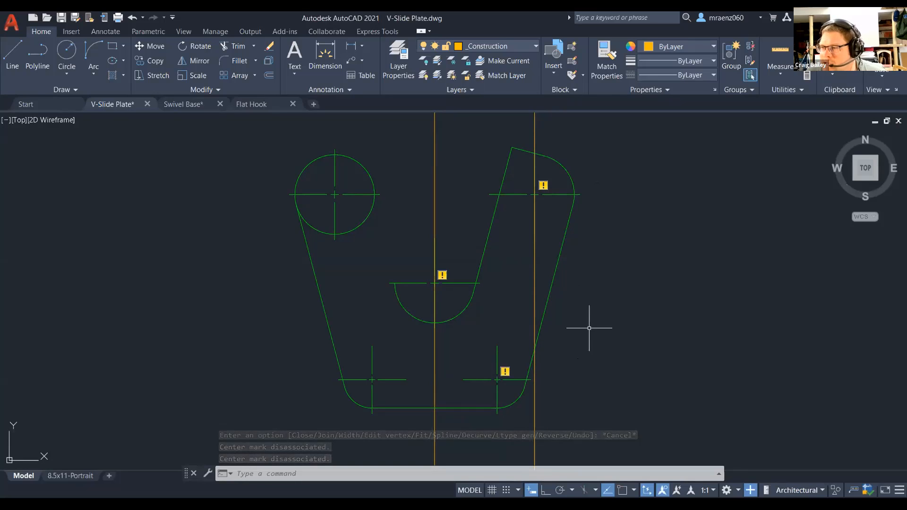
# Trim the middle arc and the bottom edge on the left side of the vertical center construction line
pyautogui.moveTo(555, 279)
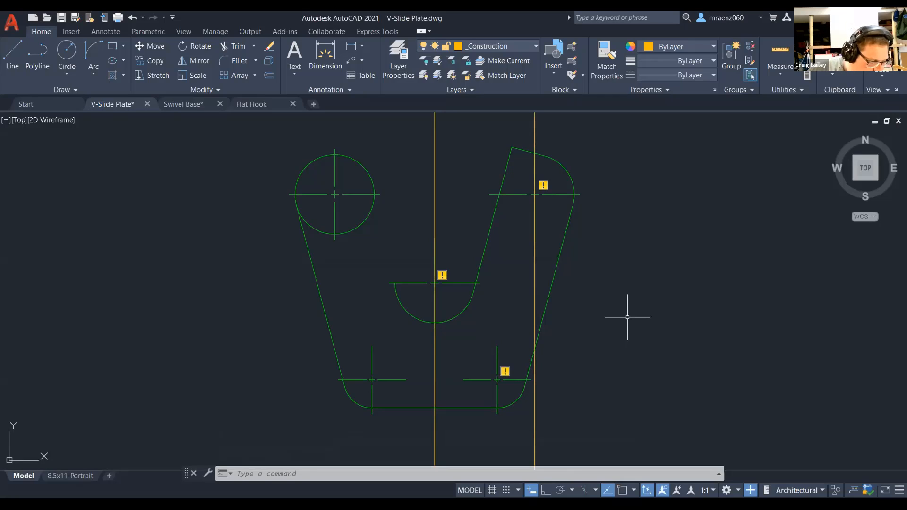
pyautogui.press('Return')
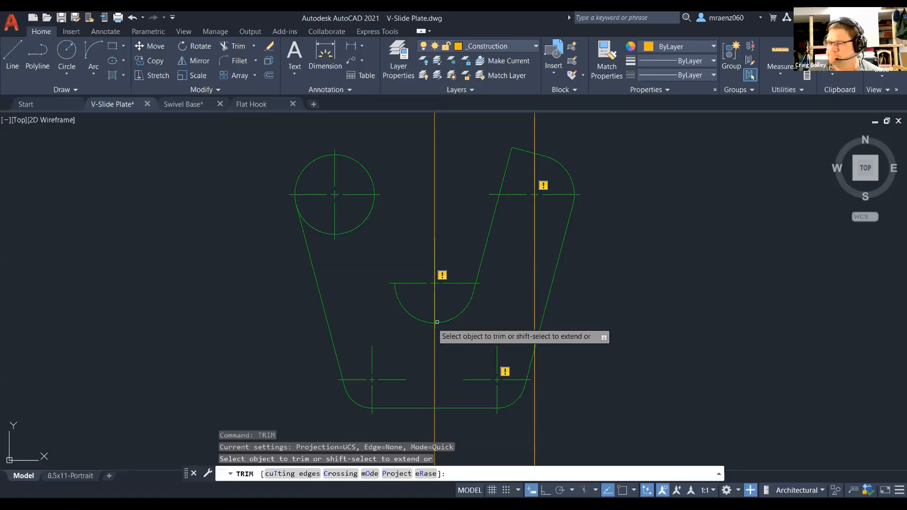
pyautogui.click(408, 313)
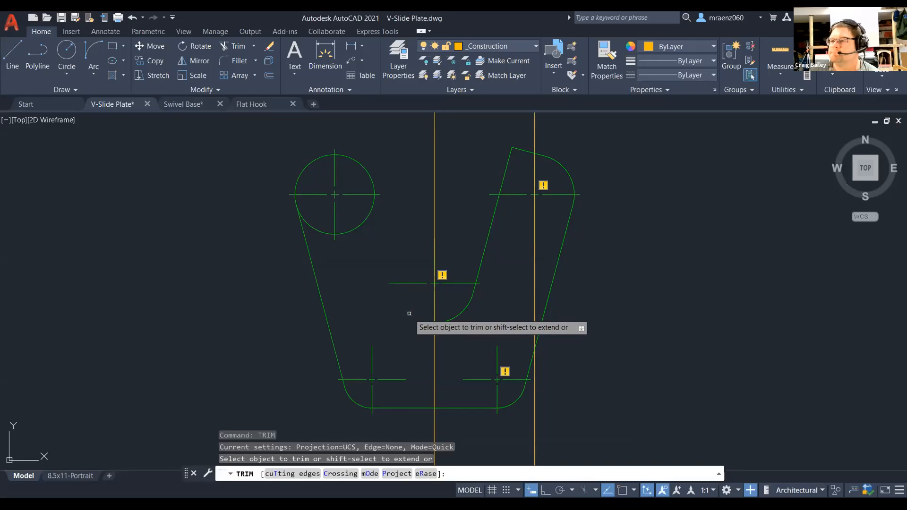
pyautogui.click(411, 408)
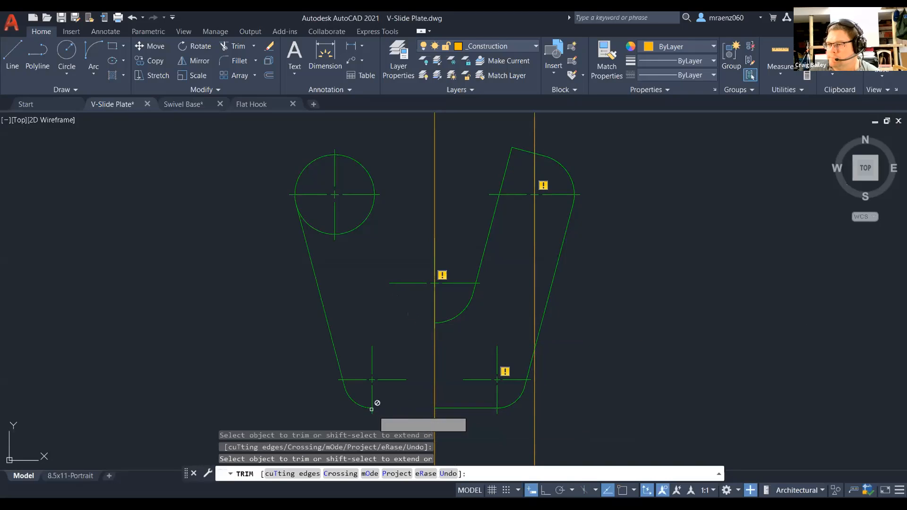
pyautogui.click(411, 410)
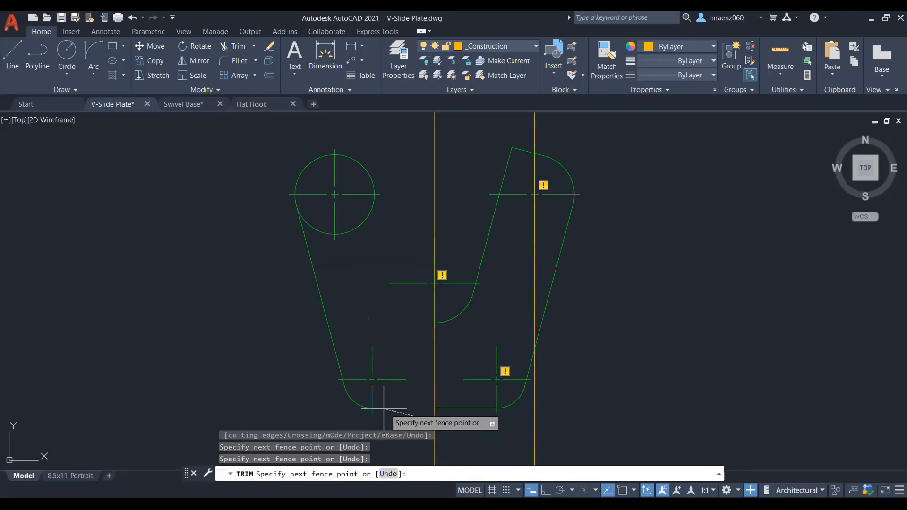
pyautogui.press('Return')
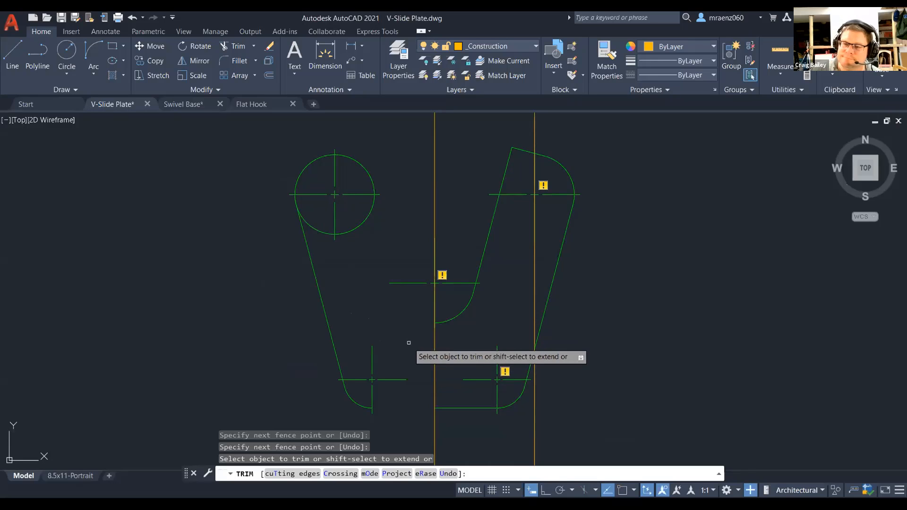
pyautogui.press('Return')
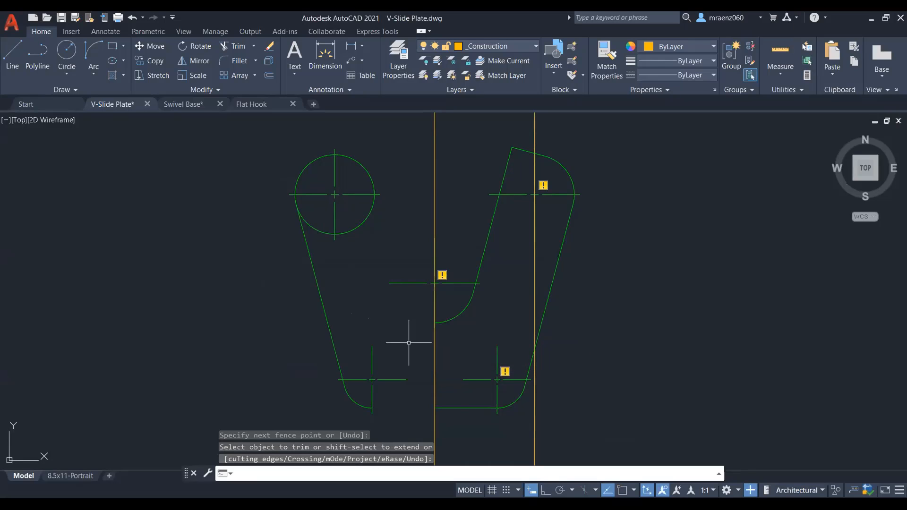
# Delete the remaining left-half geometry, including the circle, slanted edge, lower corner arc and the center marks, plus the middle arc's center mark
pyautogui.click(417, 415)
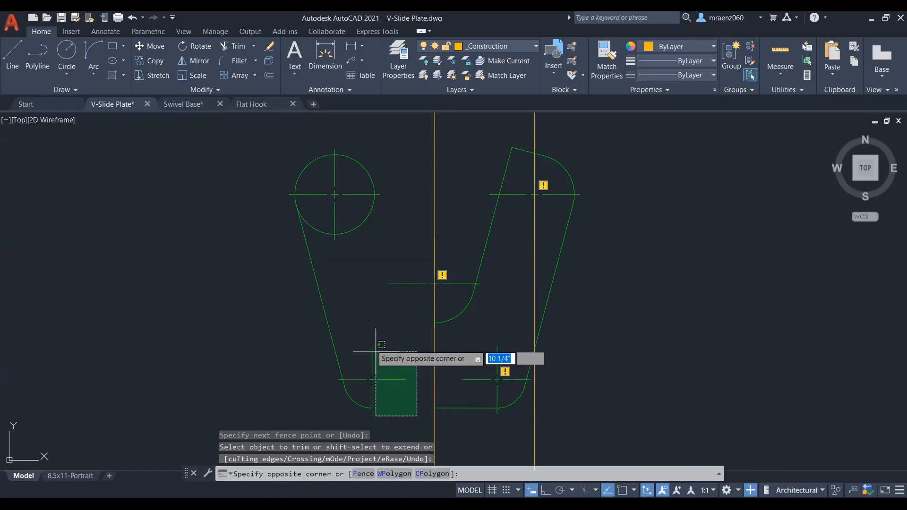
pyautogui.click(279, 143)
pyautogui.press('Delete')
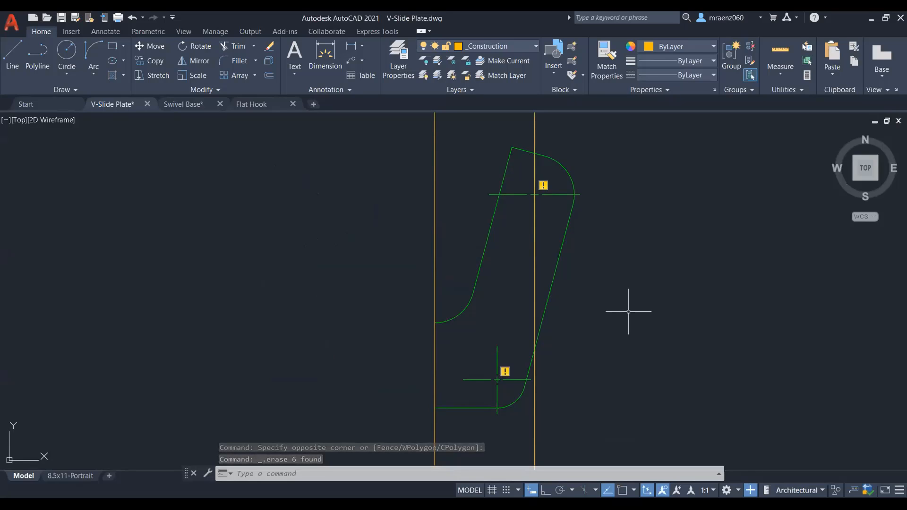
pyautogui.write('MIRROr')
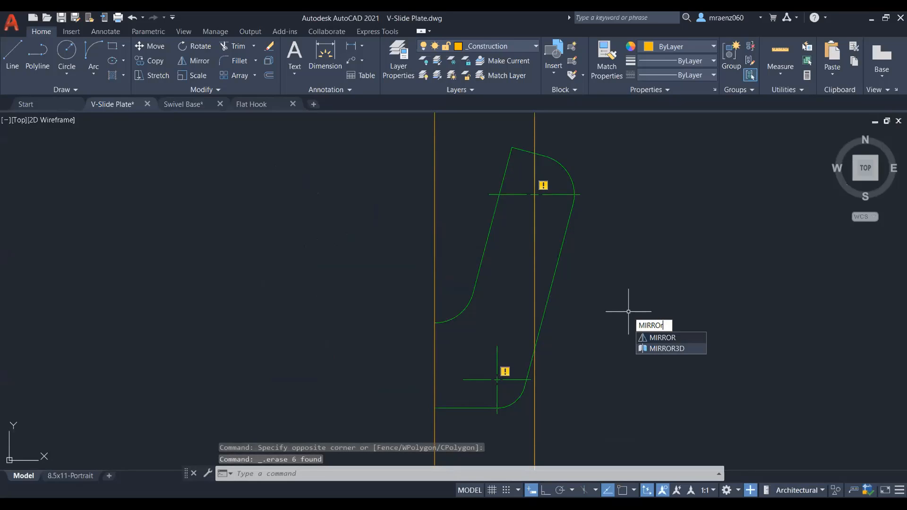
pyautogui.press('Return')
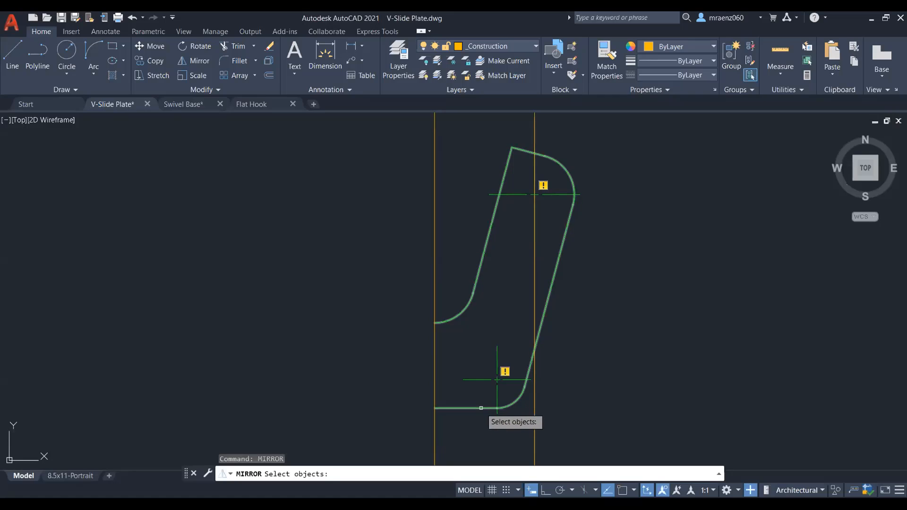
pyautogui.click(481, 408)
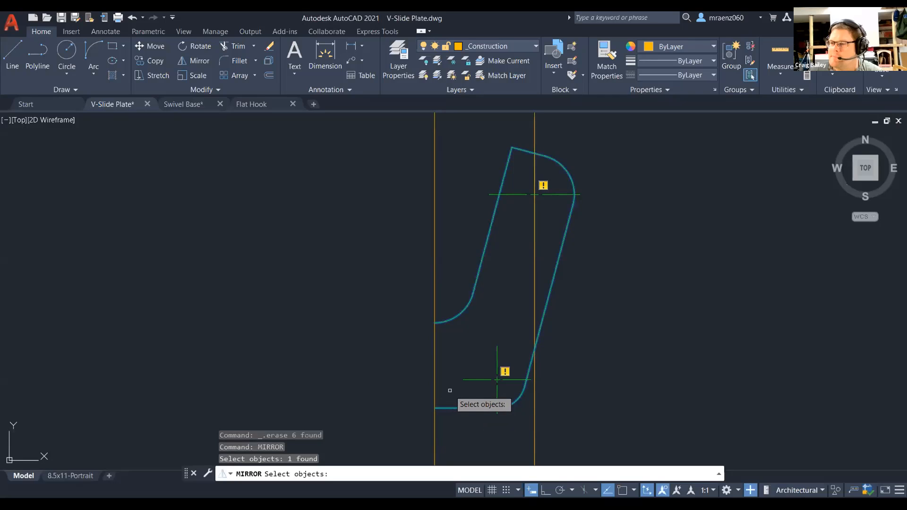
pyautogui.press('Return')
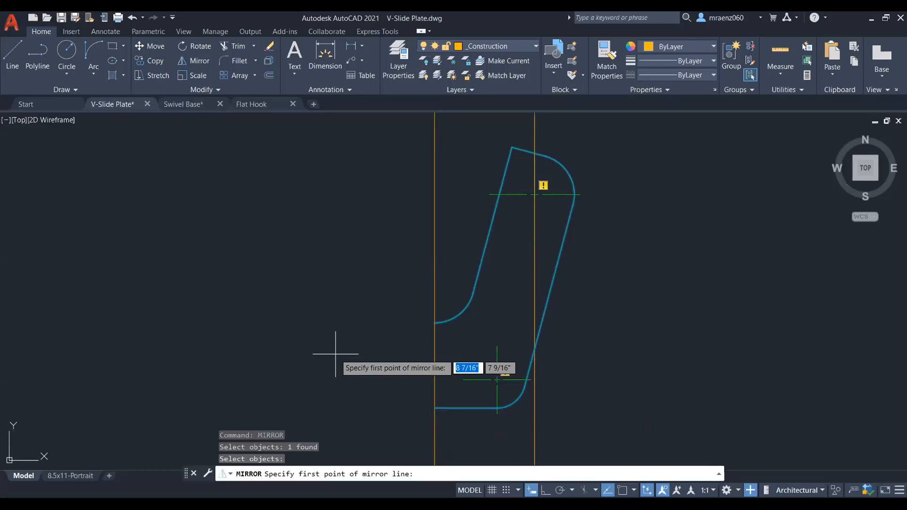
pyautogui.write('8')
pyautogui.press('BackSpace')
pyautogui.press('Escape')
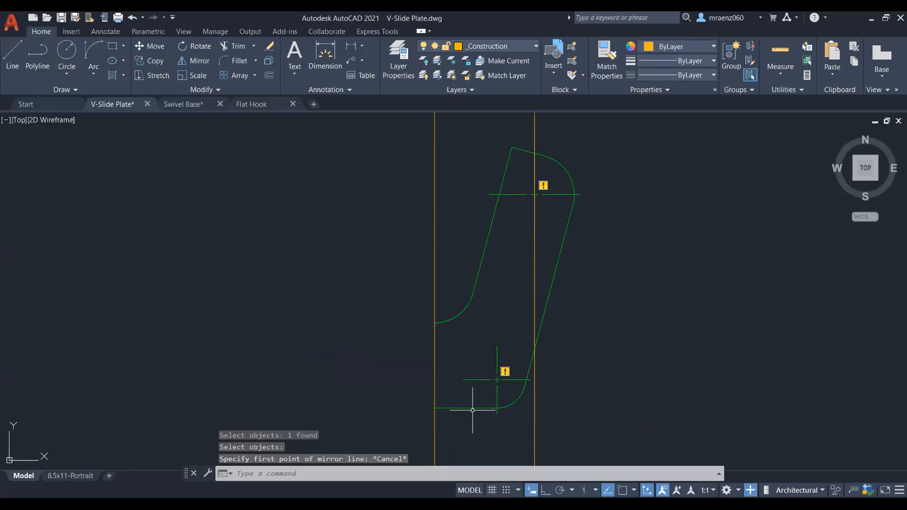
# Mirror the right-half polyline across the vertical centerline, from the bottom edge's end to the middle arc's end, keeping the source object
pyautogui.write('mirror')
pyautogui.press('Return')
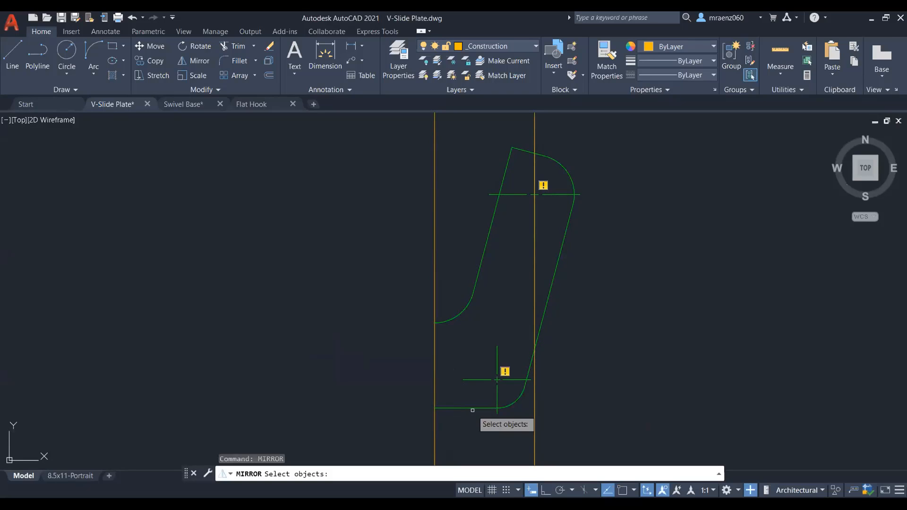
pyautogui.click(469, 409)
pyautogui.press('F3')
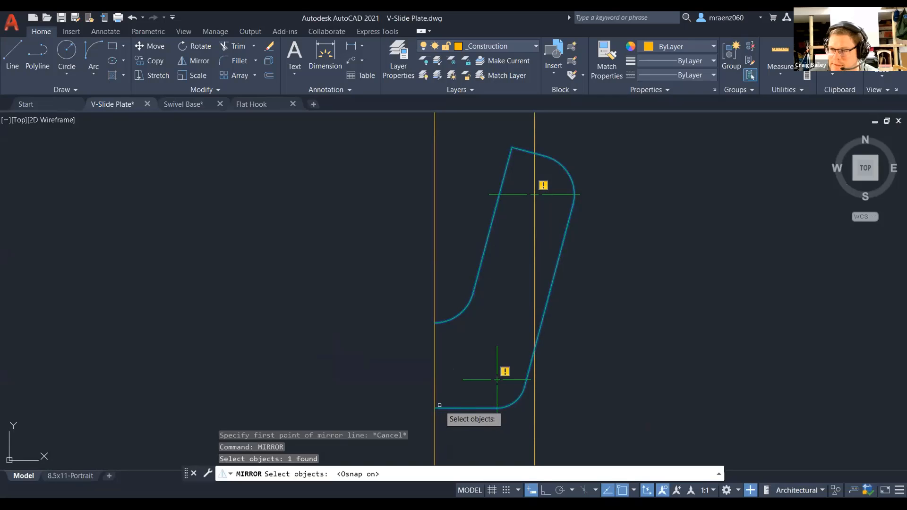
pyautogui.press('Return')
pyautogui.click(435, 407)
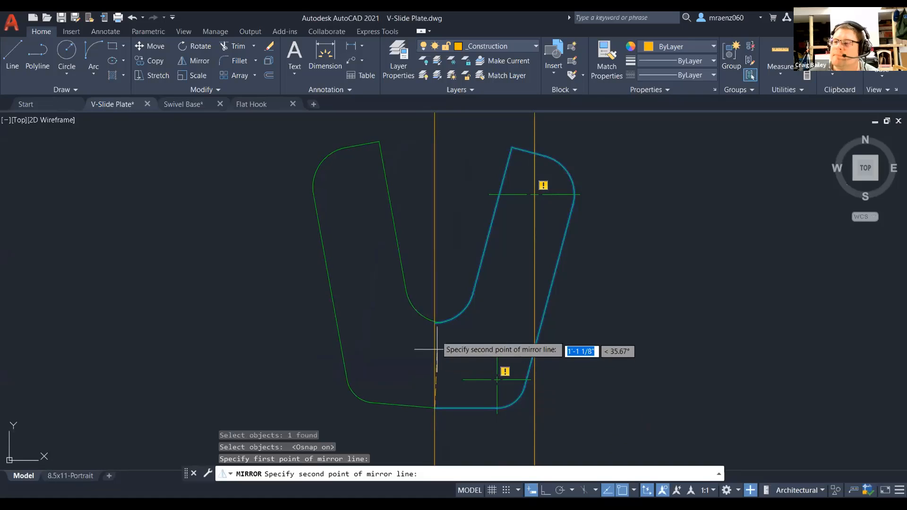
pyautogui.click(434, 322)
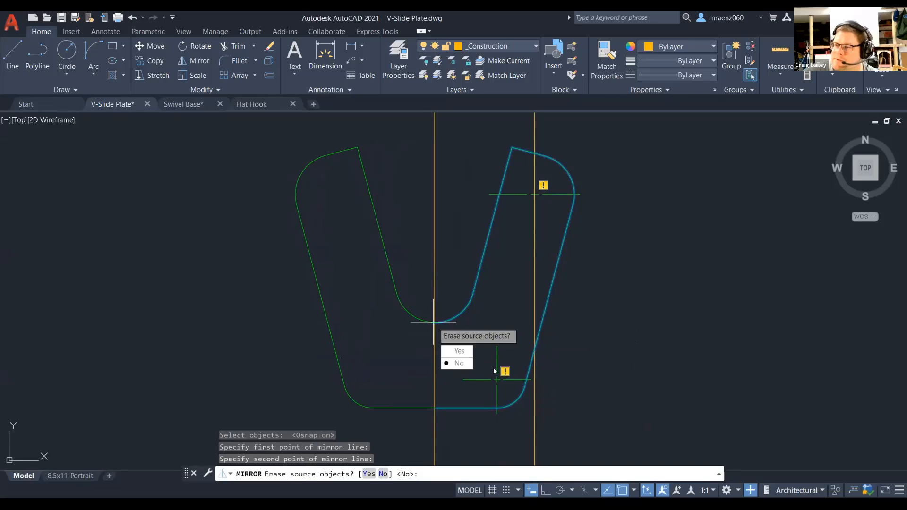
pyautogui.write('n')
pyautogui.press('Return')
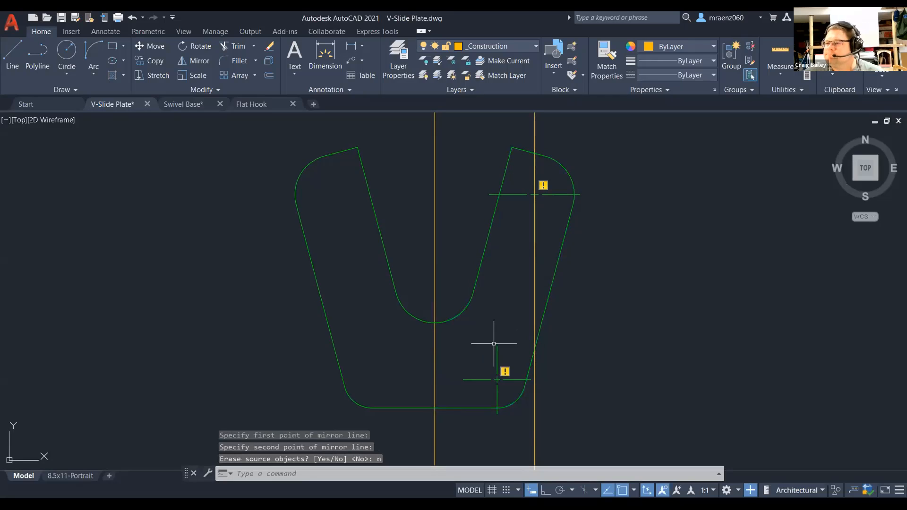
# Delete the lower-right and upper-right center marks and the vertical construction line through the right arm
pyautogui.click(497, 379)
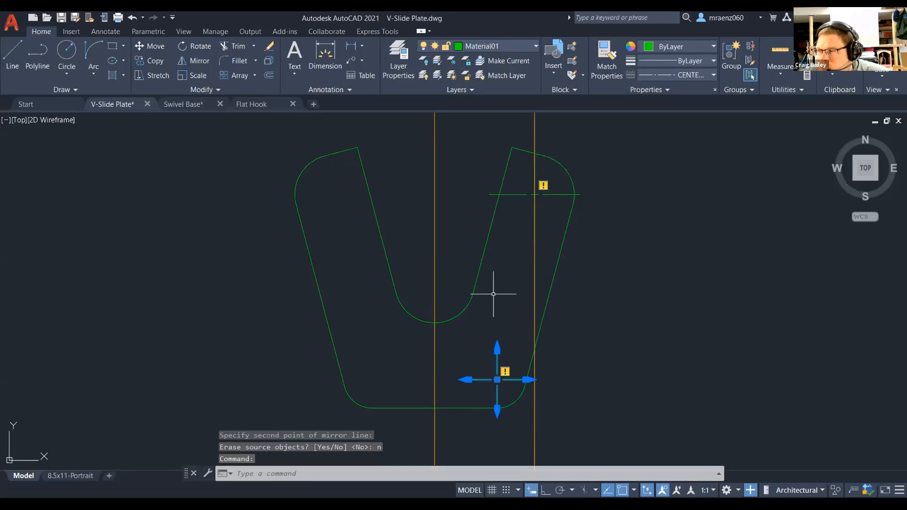
pyautogui.press('Delete')
pyautogui.click(531, 193)
pyautogui.press('Delete')
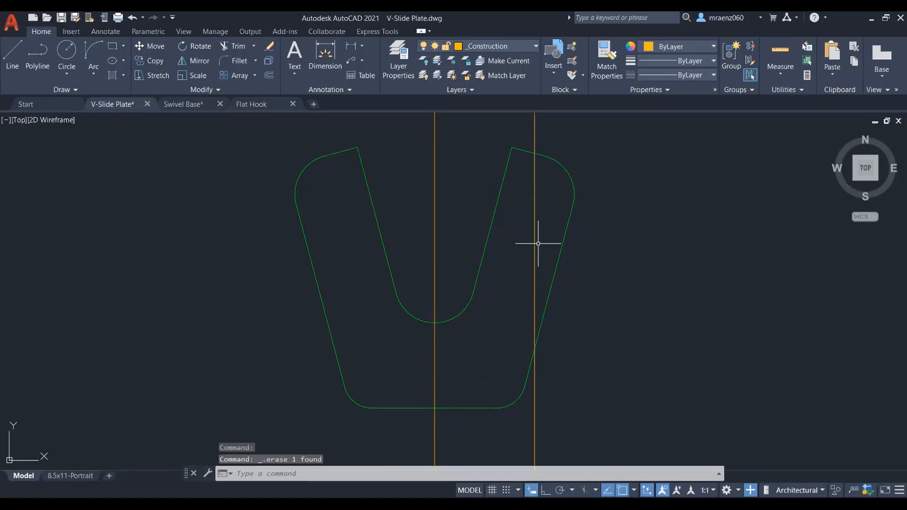
pyautogui.click(535, 249)
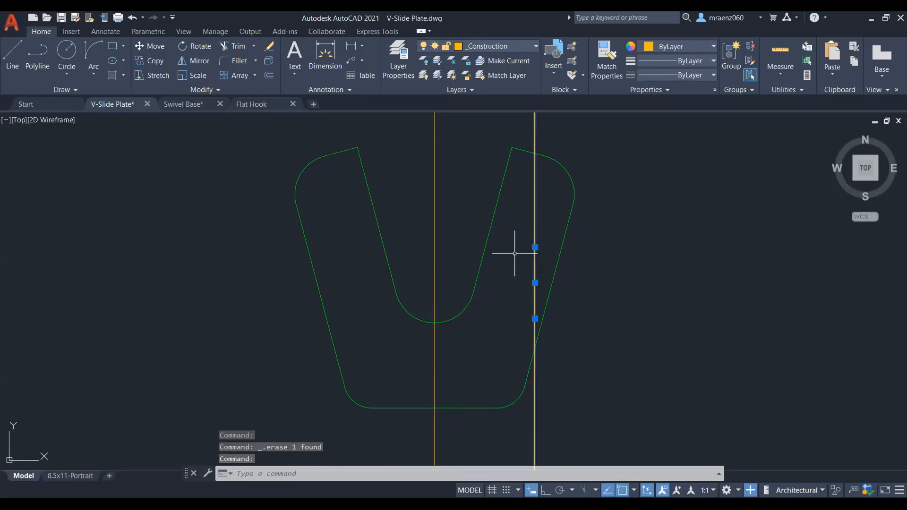
pyautogui.press('Delete')
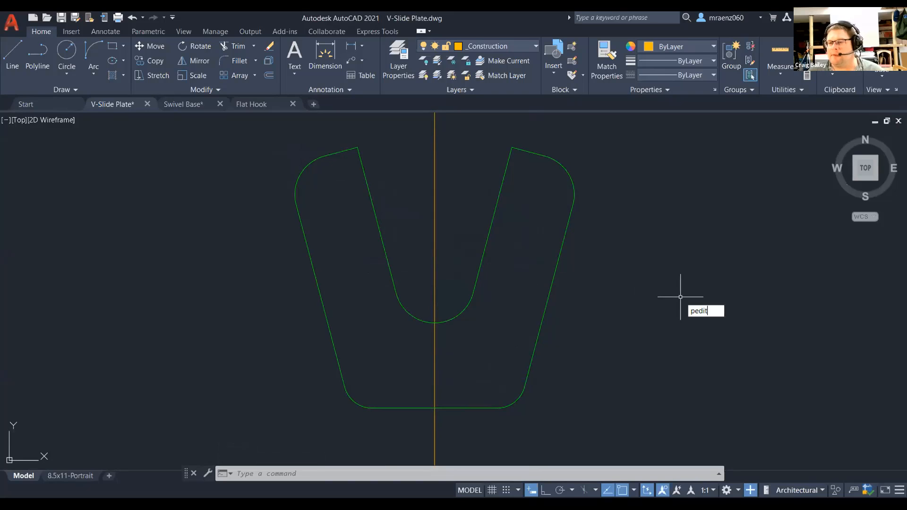
# Join the left and right half polylines into one closed plate outline with a polyline edit
pyautogui.press('Return')
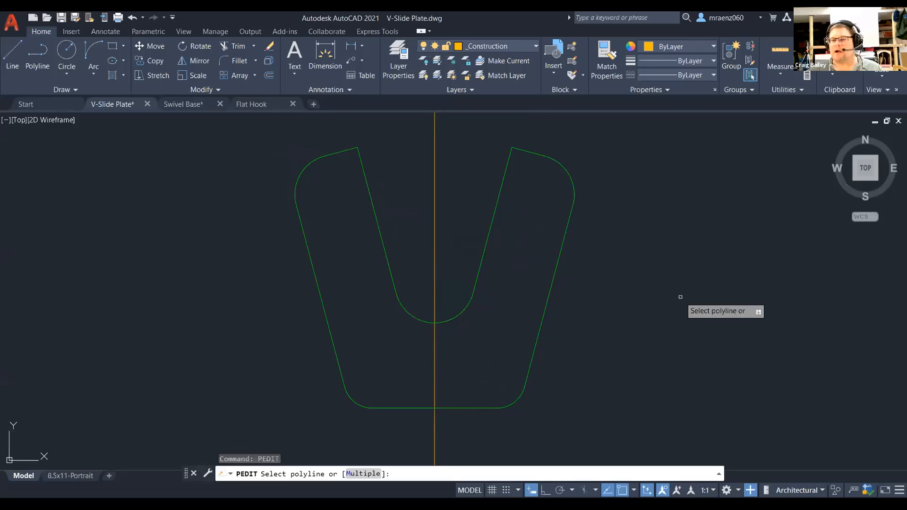
pyautogui.click(369, 406)
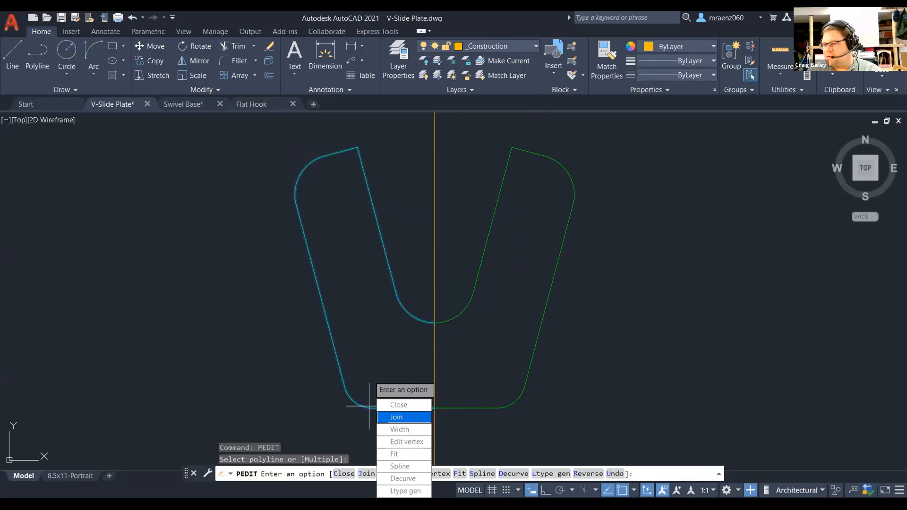
pyautogui.click(396, 417)
pyautogui.click(450, 407)
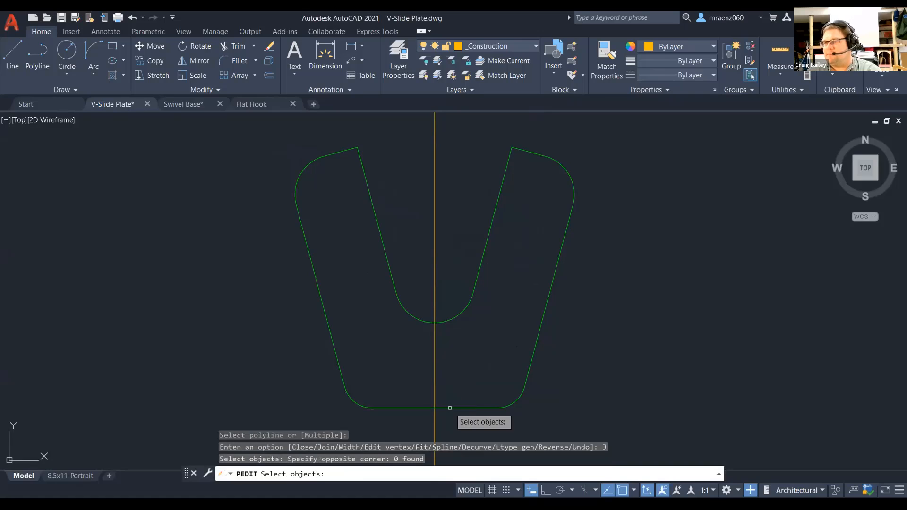
pyautogui.click(460, 408)
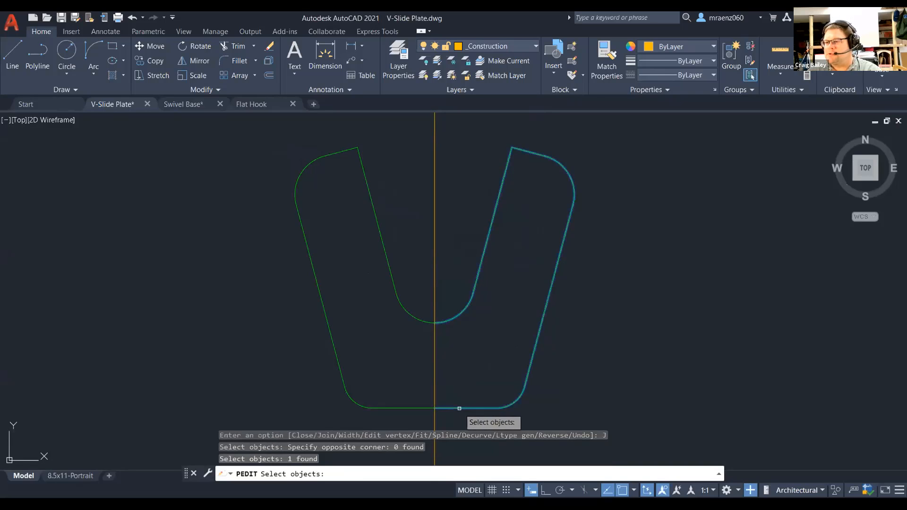
pyautogui.click(376, 407)
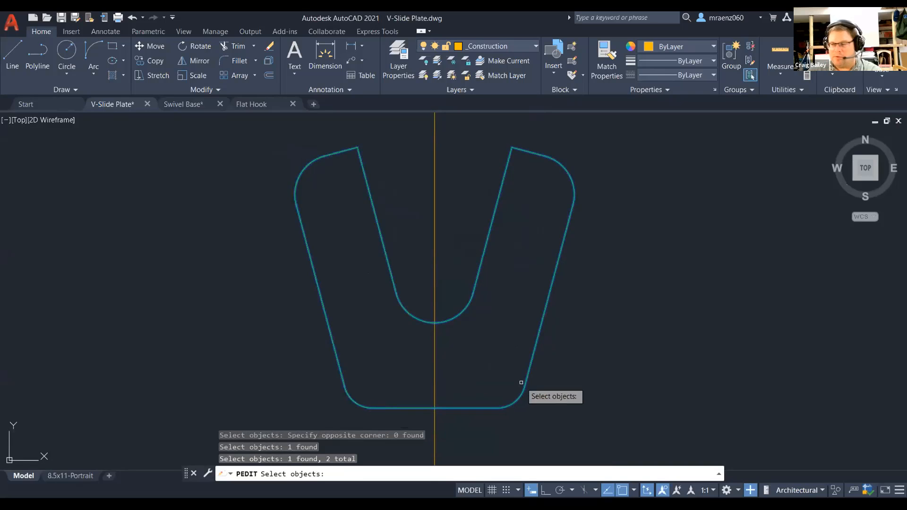
pyautogui.press('Return')
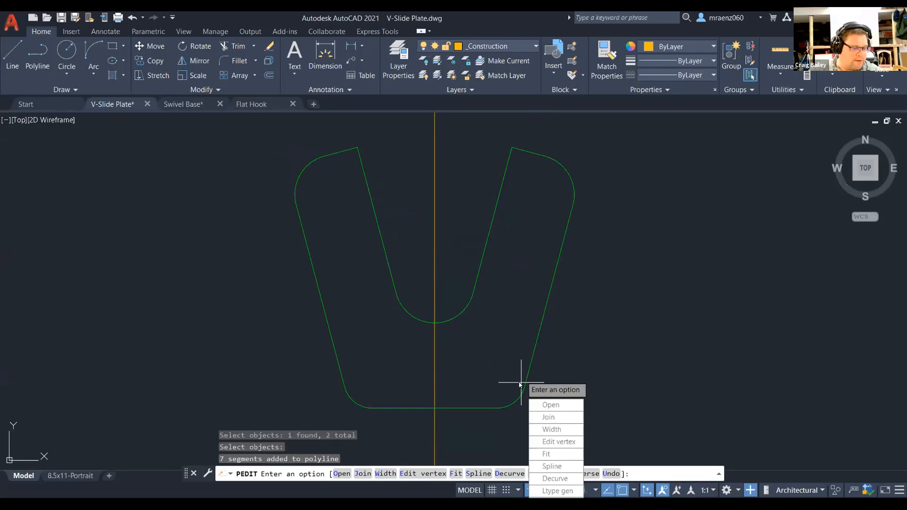
pyautogui.press('Escape')
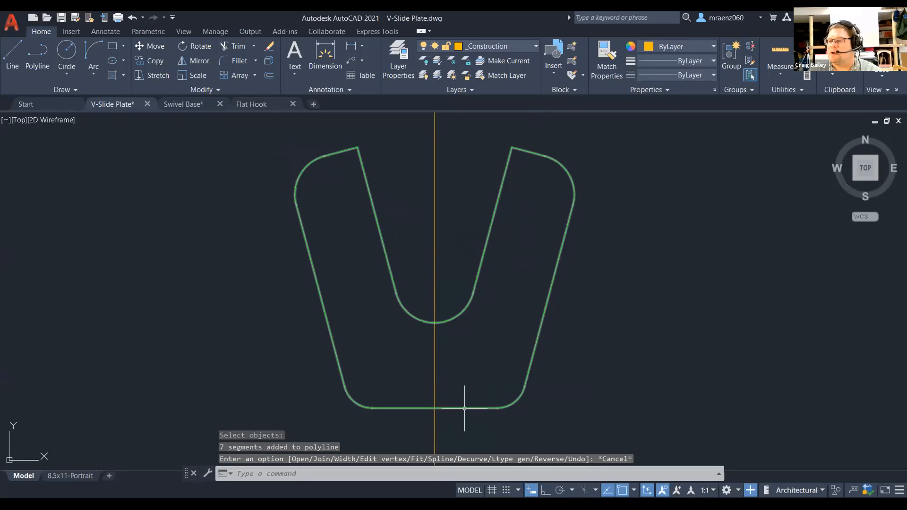
pyautogui.moveTo(465, 409)
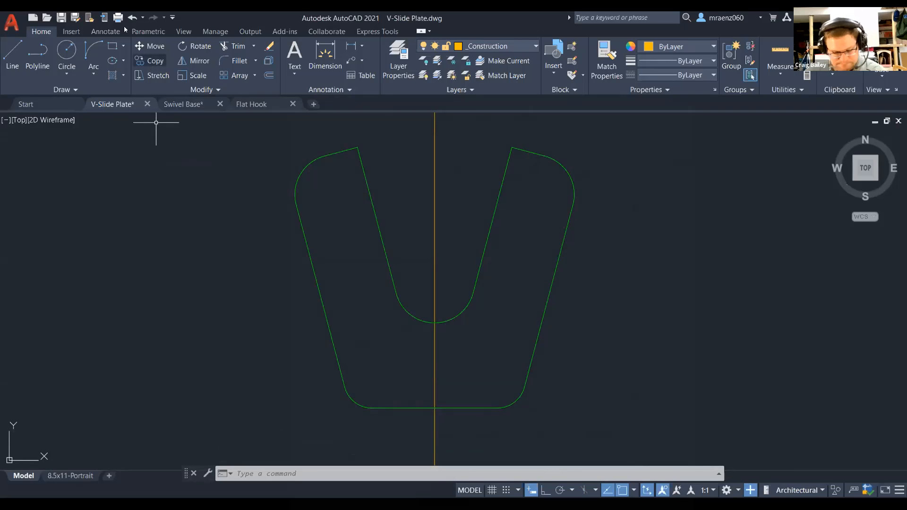
pyautogui.click(105, 32)
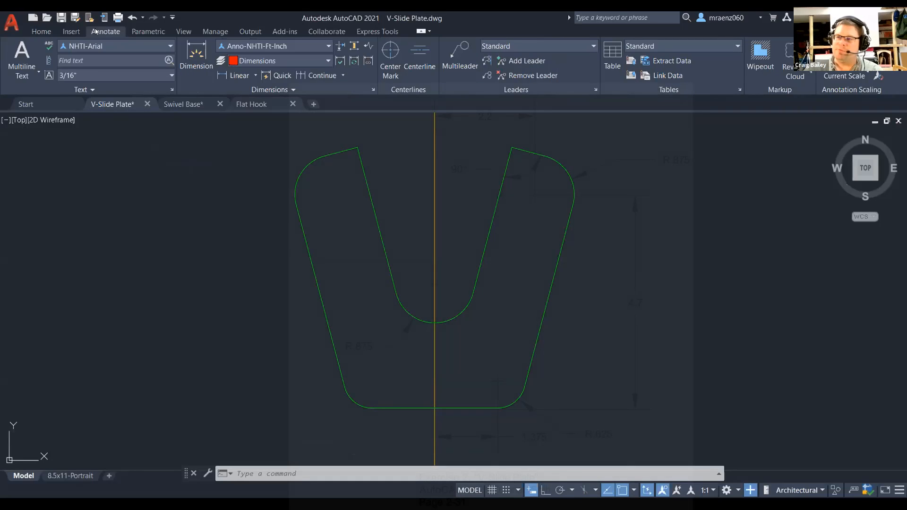
pyautogui.click(196, 54)
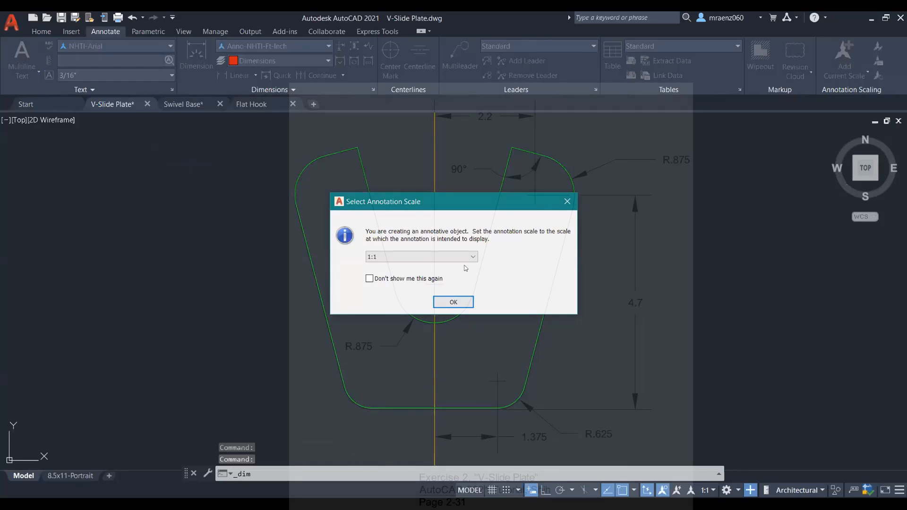
pyautogui.click(463, 302)
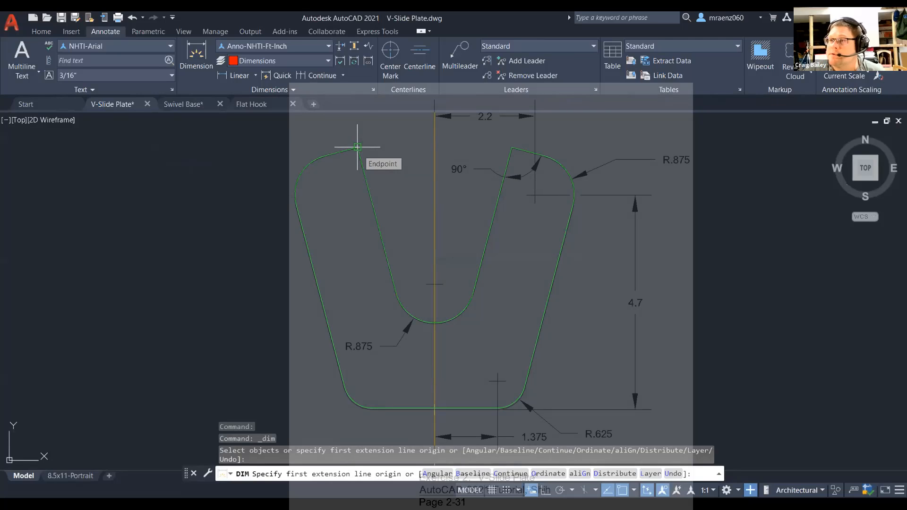
pyautogui.press('Escape')
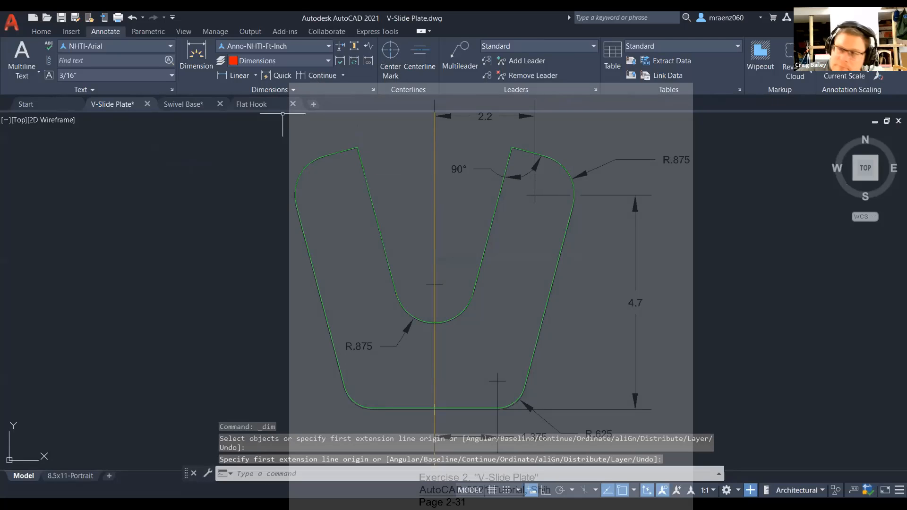
# Add center marks to both upper corner arcs, both lower corner arcs and the middle arc of the plate
pyautogui.click(390, 58)
pyautogui.click(301, 181)
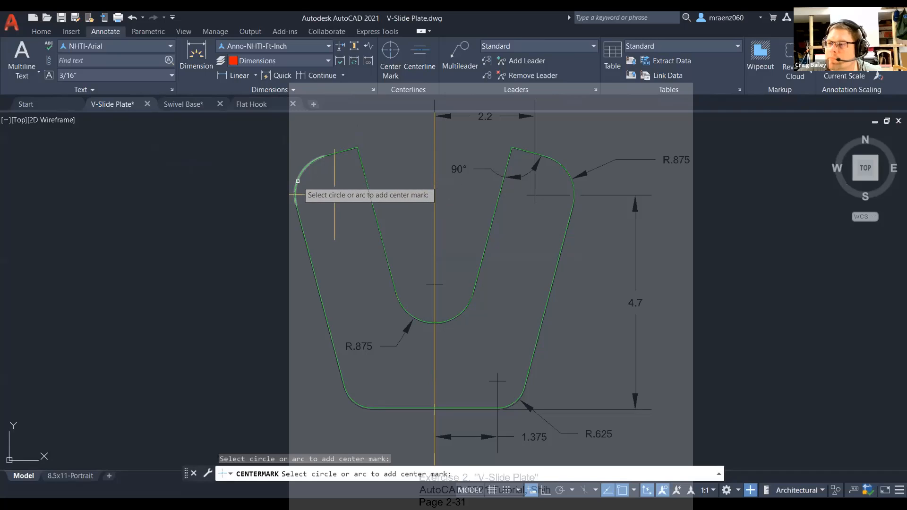
pyautogui.click(564, 168)
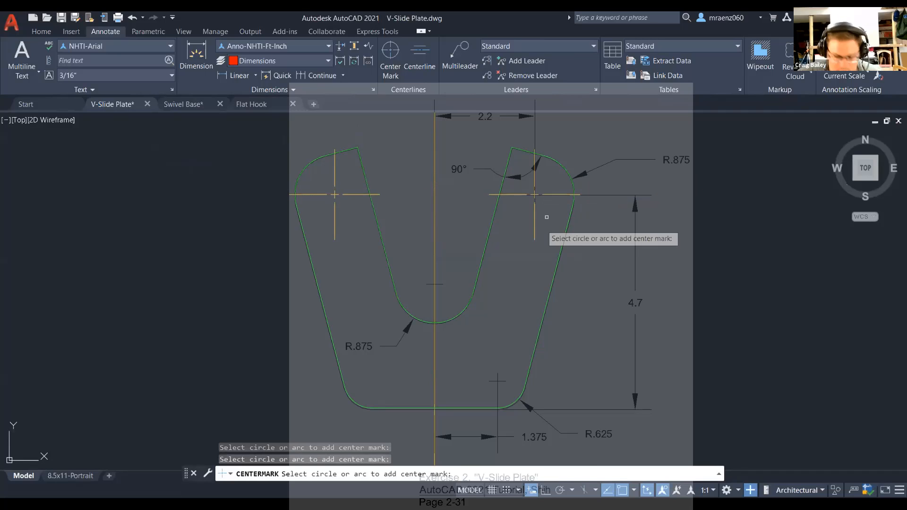
pyautogui.click(361, 404)
pyautogui.click(443, 320)
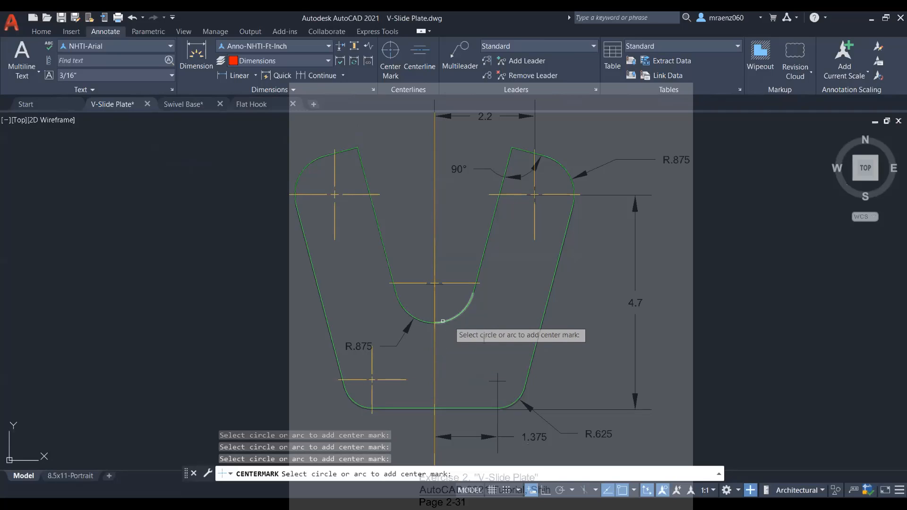
pyautogui.click(515, 401)
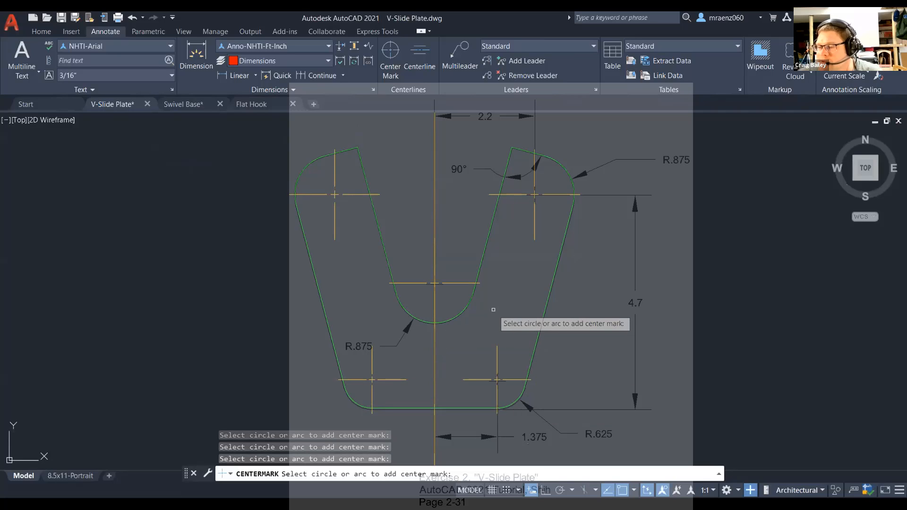
pyautogui.press('Escape')
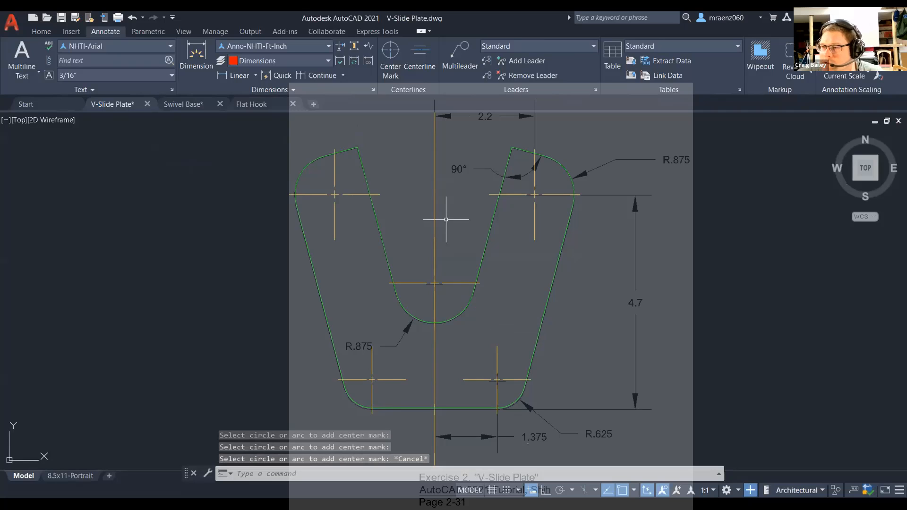
# Delete the vertical center construction line and undo that deletion
pyautogui.click(436, 217)
pyautogui.press('Delete')
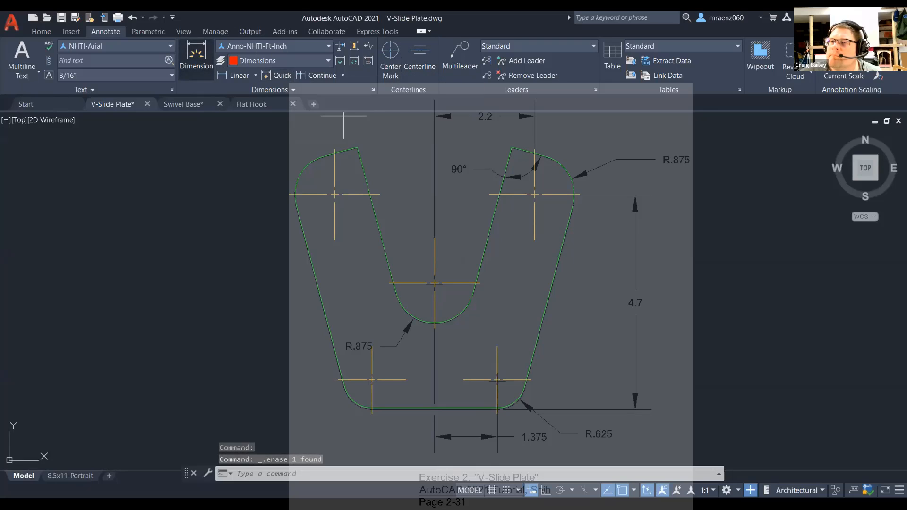
pyautogui.click(196, 54)
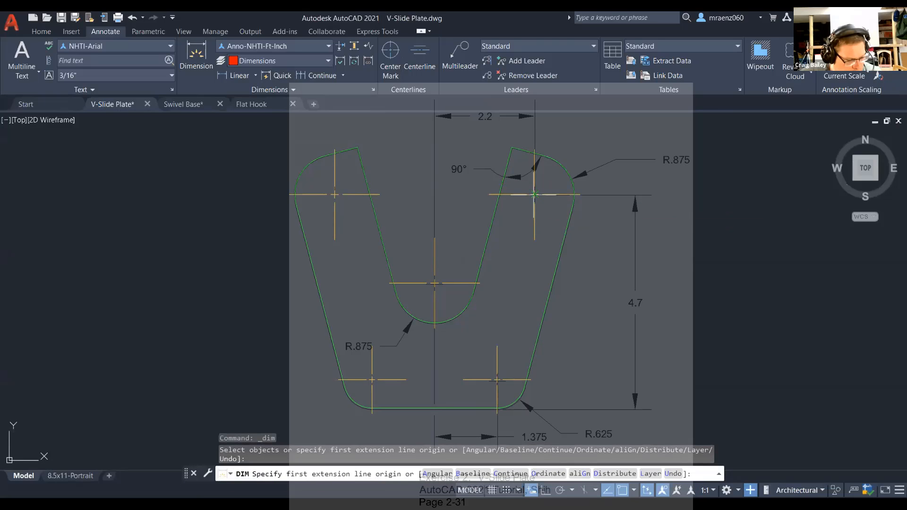
pyautogui.hotkey('ctrl', 'z')
pyautogui.hotkey('ctrl', 'z')
pyautogui.press('Escape')
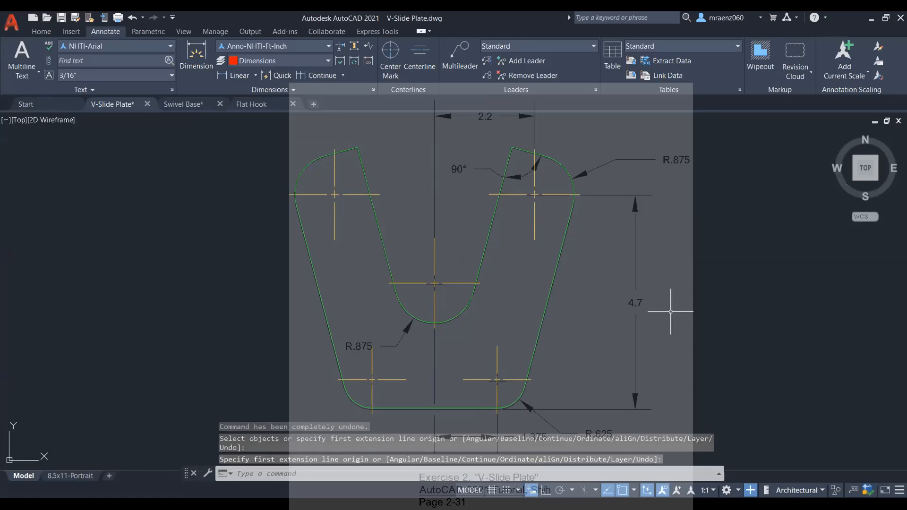
pyautogui.hotkey('ctrl', 'z')
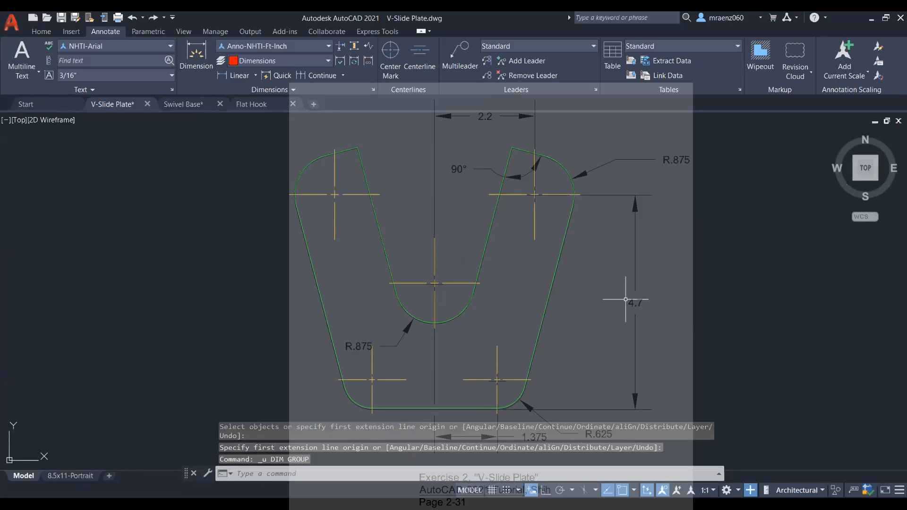
pyautogui.hotkey('ctrl', 'z')
# Dimension the horizontal distance between the upper-right arc's center and the middle arc's center, placing the dimension line just above the plate
pyautogui.click(196, 53)
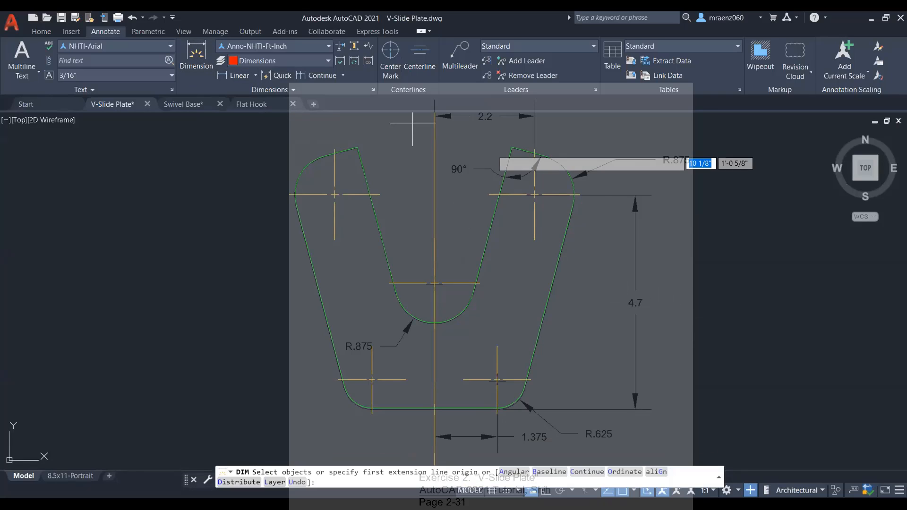
pyautogui.click(534, 194)
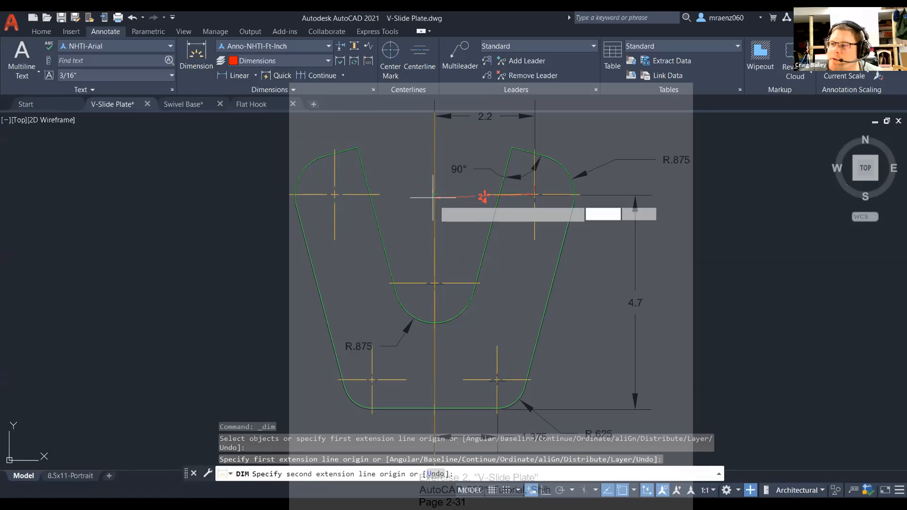
pyautogui.click(434, 283)
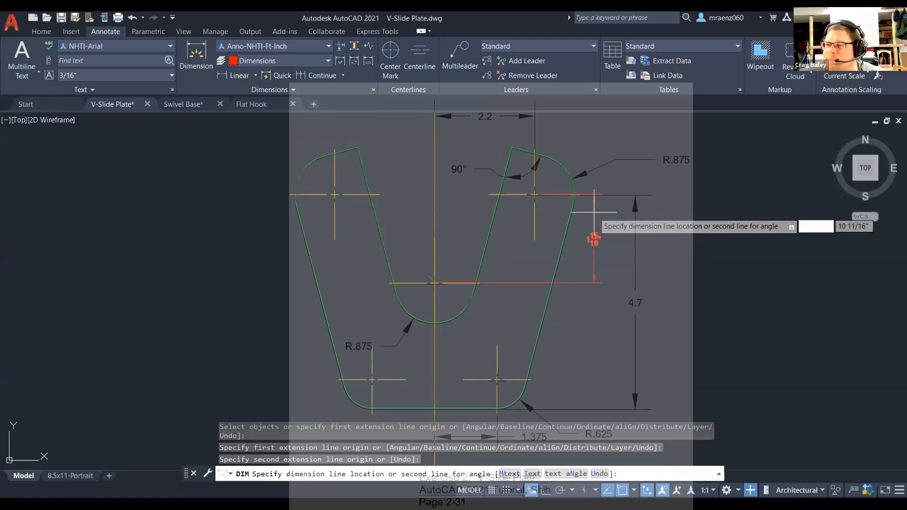
pyautogui.click(520, 132)
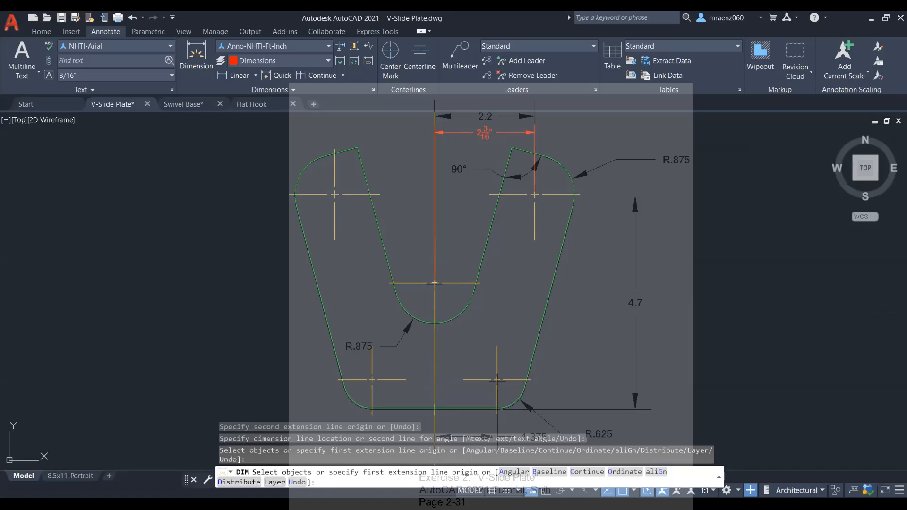
# Add a radius dimension to the plate's lower-right corner arc, placing its text just outside the corner
pyautogui.click(420, 320)
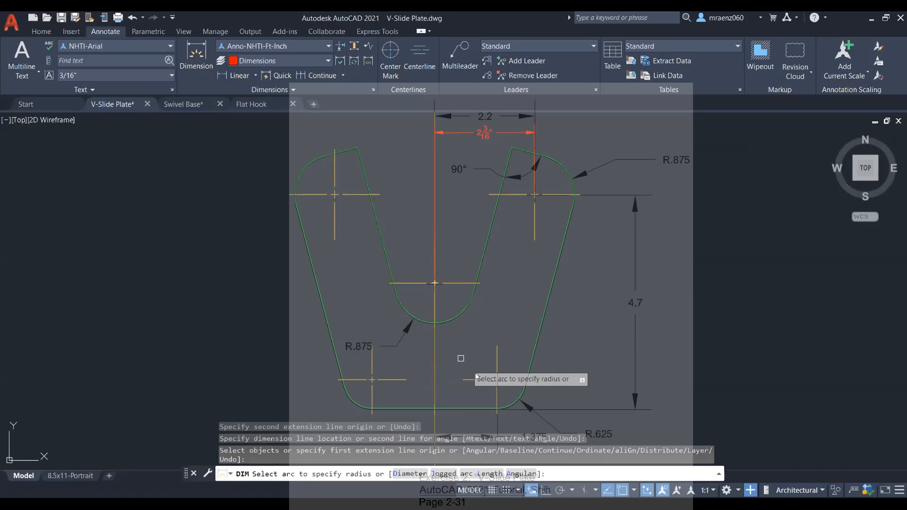
pyautogui.click(518, 400)
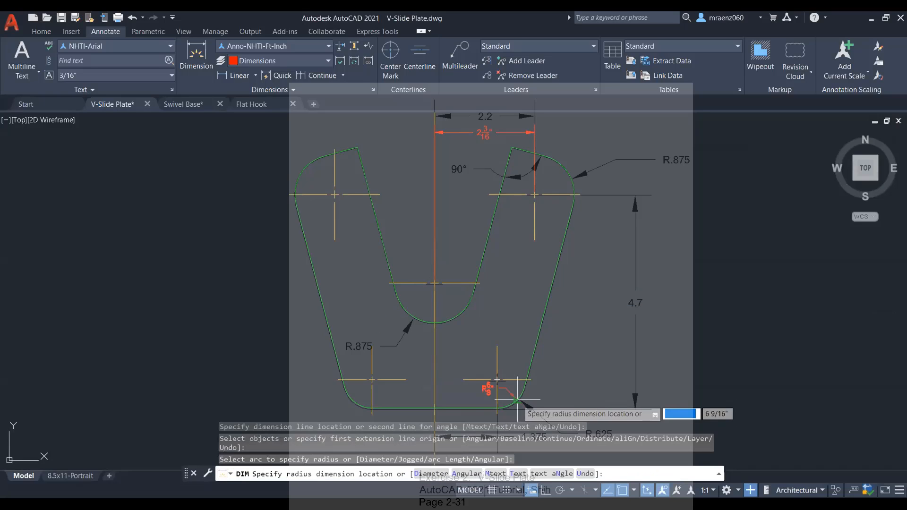
pyautogui.click(567, 407)
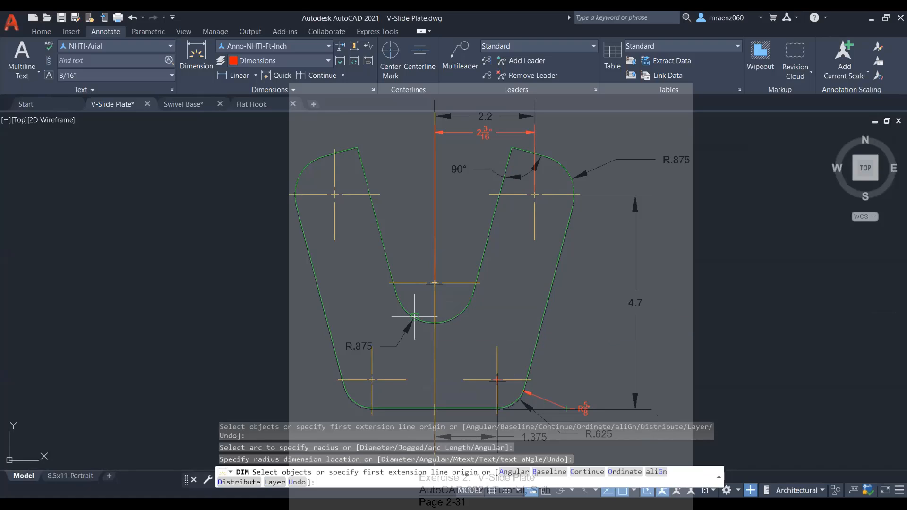
pyautogui.press('Return')
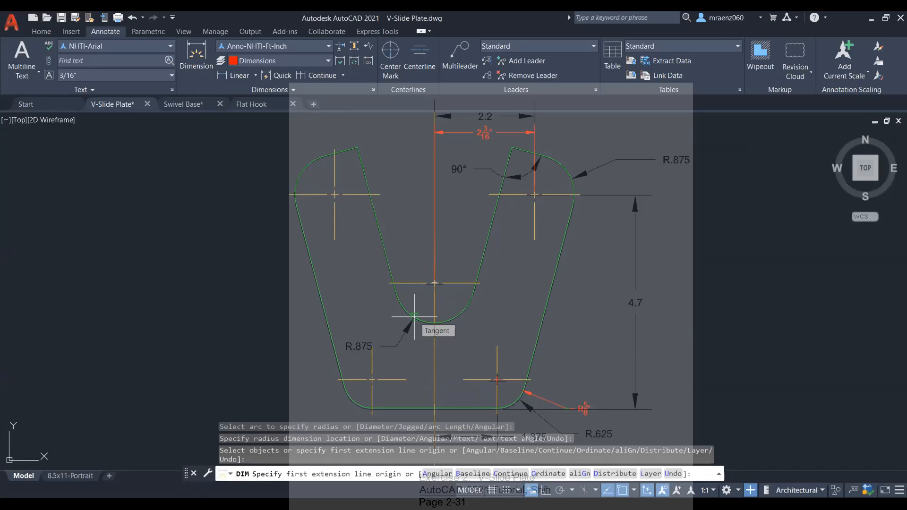
pyautogui.click(414, 316)
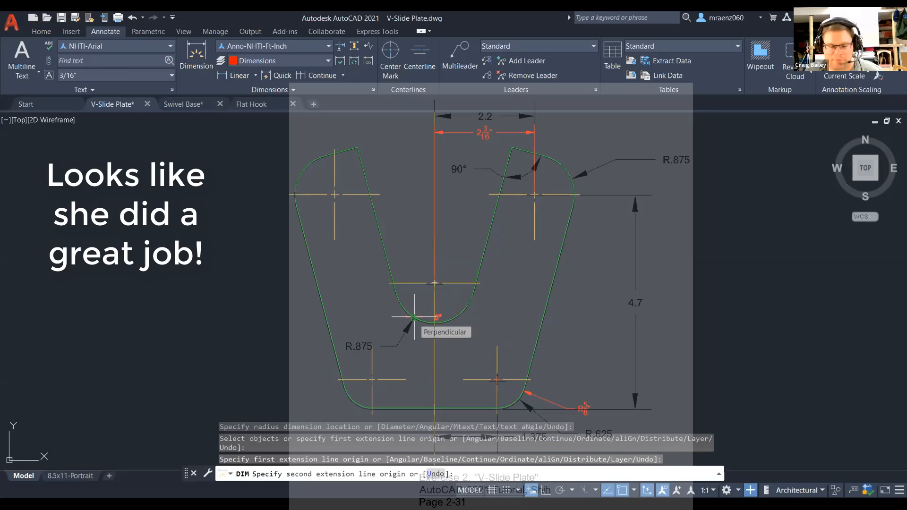
pyautogui.press('Escape')
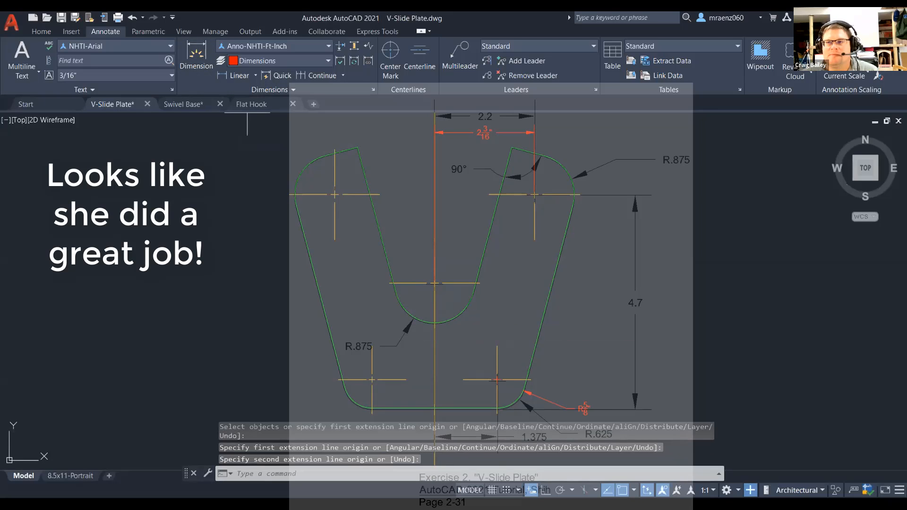
# Add radius dimensions to the upper-left corner arc and the middle arc, placing each text to the left of its arc
pyautogui.click(196, 56)
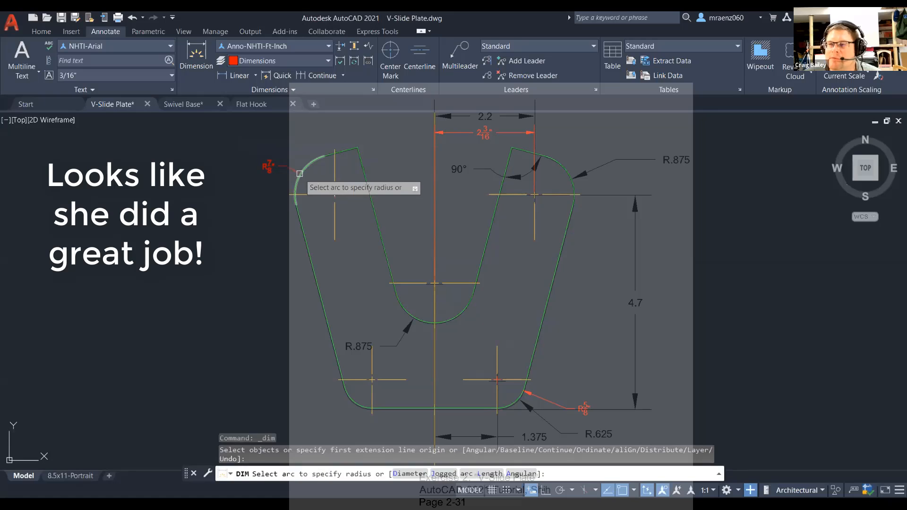
pyautogui.click(299, 174)
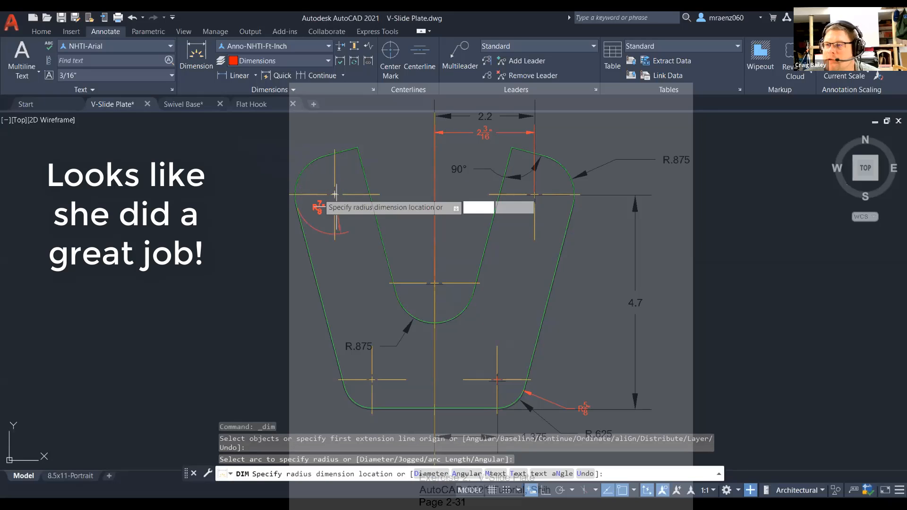
pyautogui.click(286, 170)
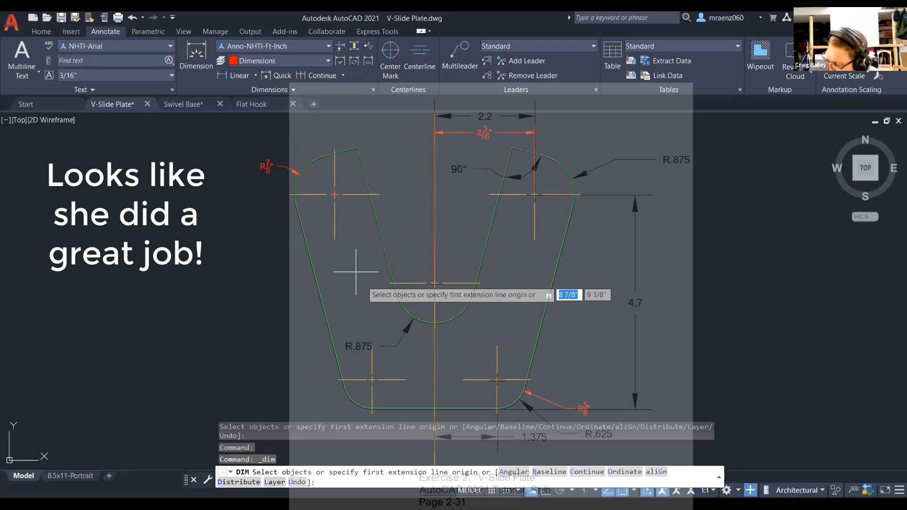
pyautogui.click(418, 322)
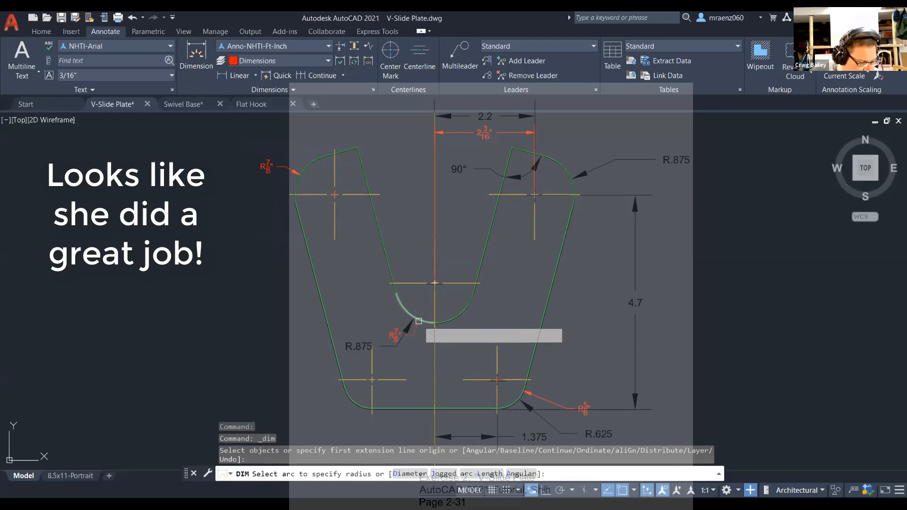
pyautogui.click(419, 322)
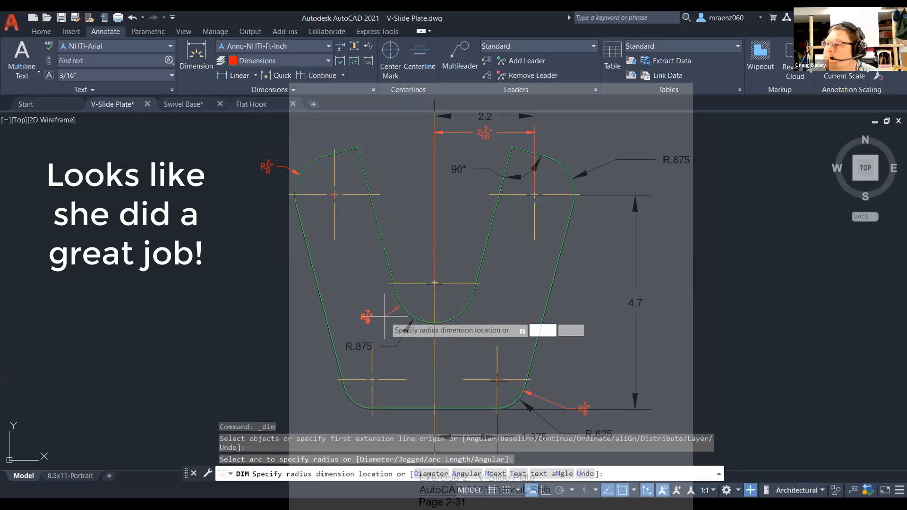
pyautogui.click(402, 334)
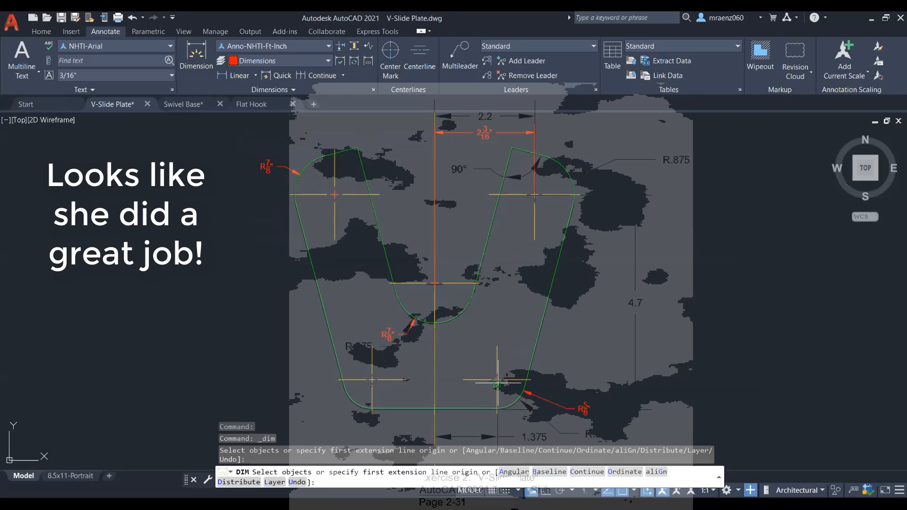
# Dimension the horizontal distance from the lower-right arc's center to the vertical centerline, placing the dimension line below the plate
pyautogui.click(497, 381)
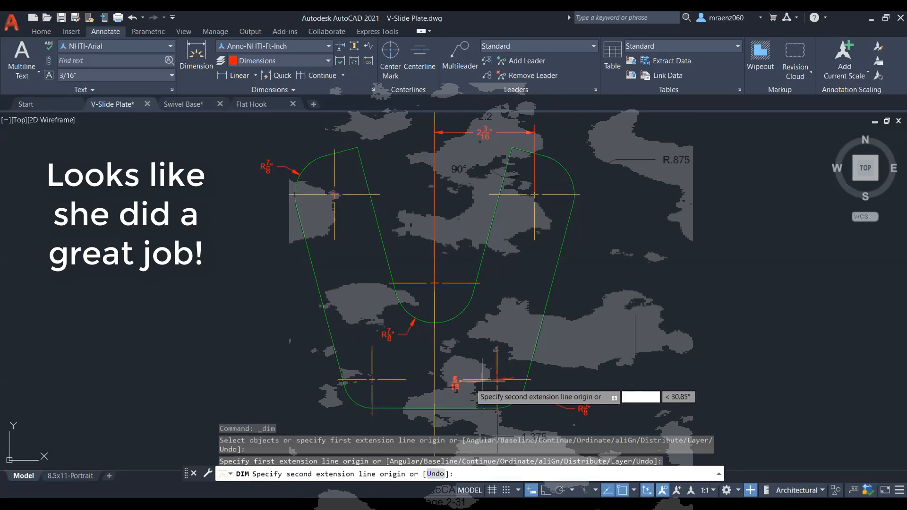
pyautogui.click(435, 380)
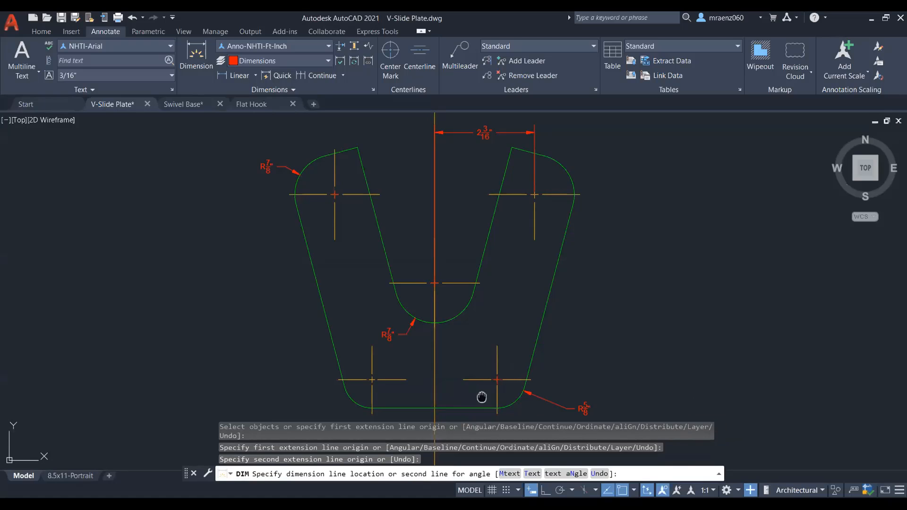
pyautogui.scroll(-3, 480, 392)
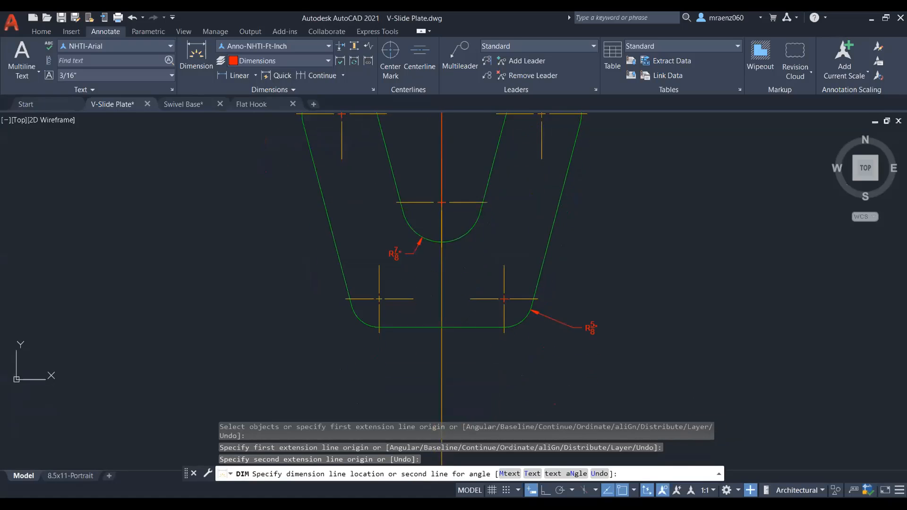
pyautogui.click(496, 353)
# Dimension the vertical distance from the middle arc's center to the plate's bottom edge, placing the dimension line right of the plate
pyautogui.scroll(2, 534, 331)
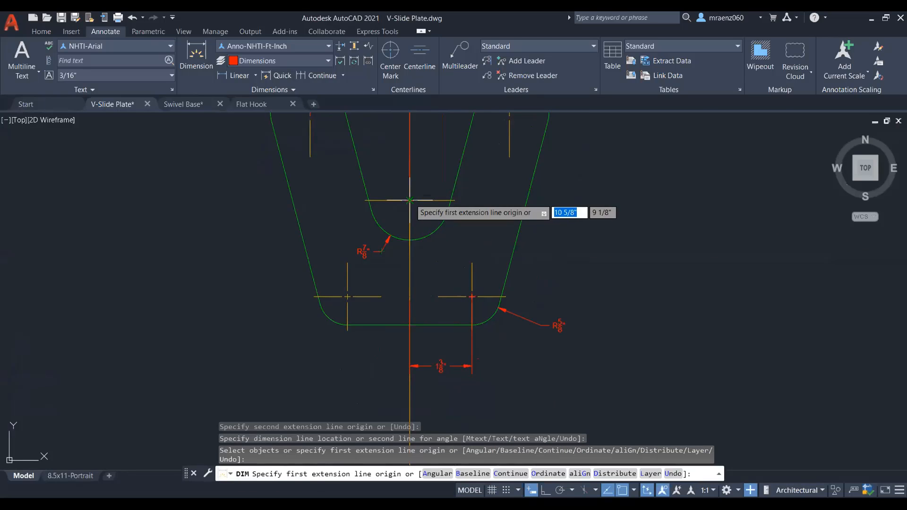
pyautogui.click(410, 201)
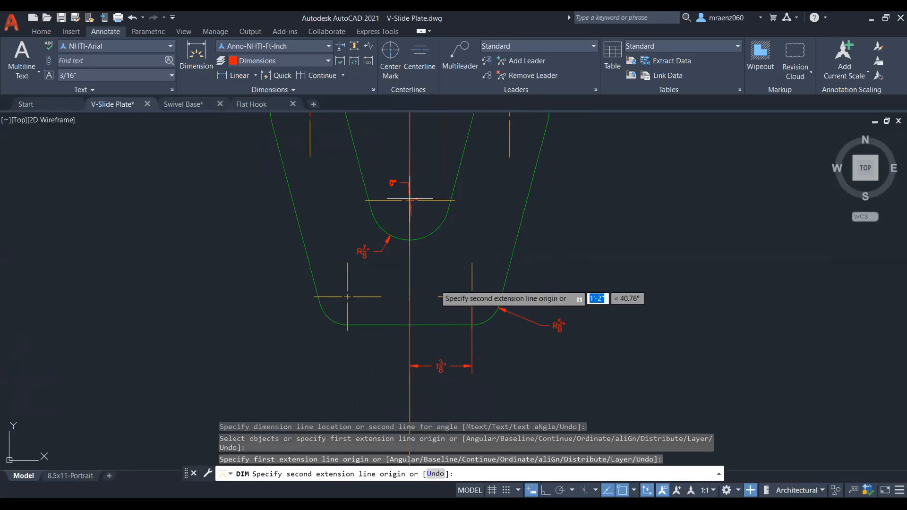
pyautogui.click(410, 325)
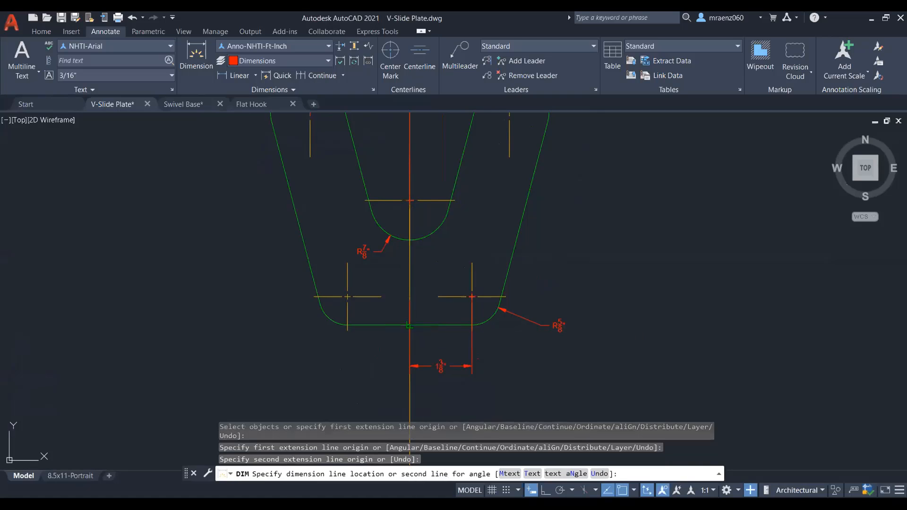
pyautogui.click(598, 330)
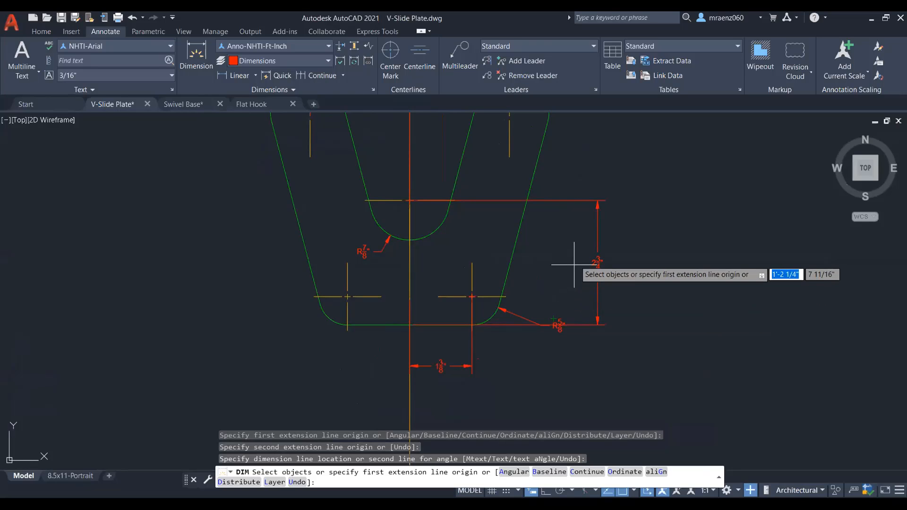
# Dimension the vertical distance from the upper-right arc's center to the bottom edge, placing it outside the shorter vertical dimension
pyautogui.moveTo(665, 238); pyautogui.dragTo(622, 274, button='middle')
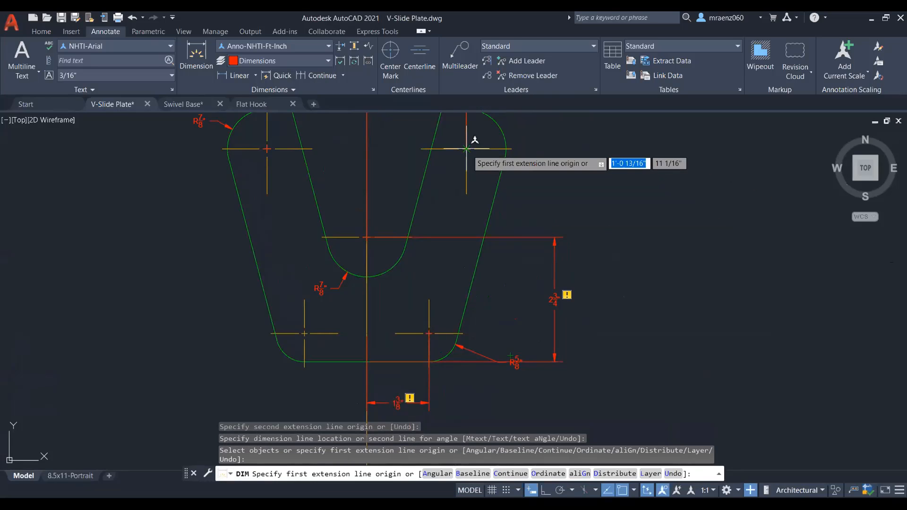
pyautogui.click(467, 149)
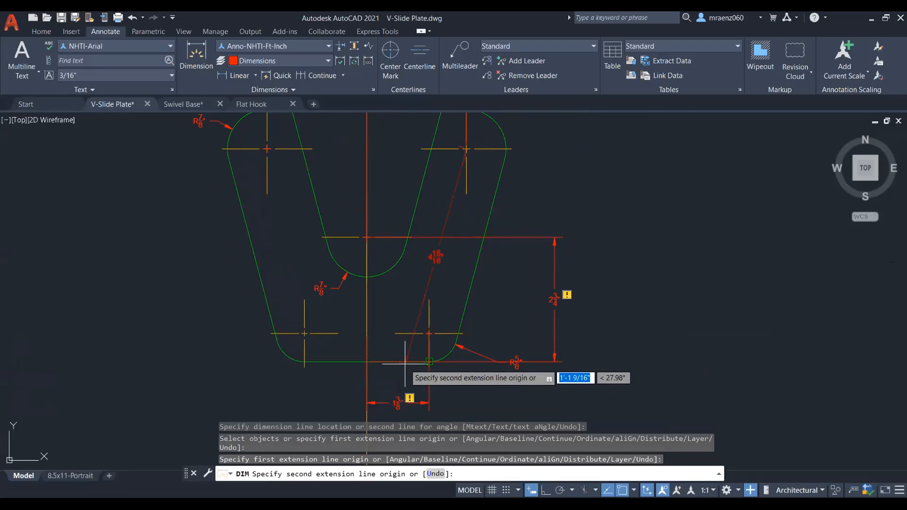
pyautogui.click(415, 364)
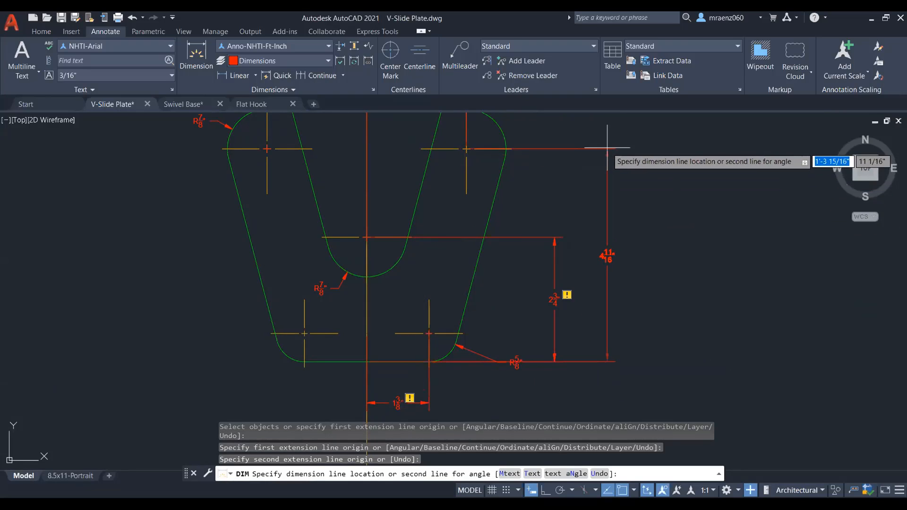
pyautogui.click(601, 147)
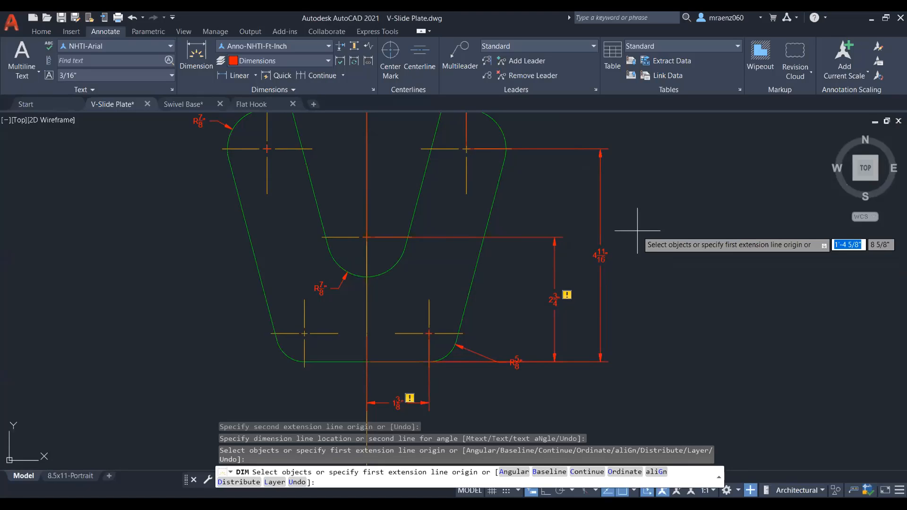
pyautogui.scroll(-1, 638, 226)
pyautogui.scroll(4, 656, 276)
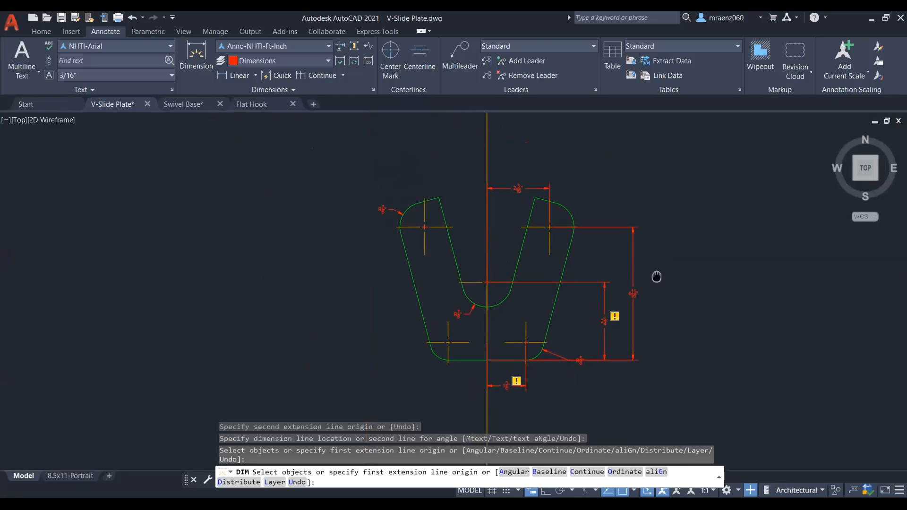
pyautogui.scroll(2, 531, 194)
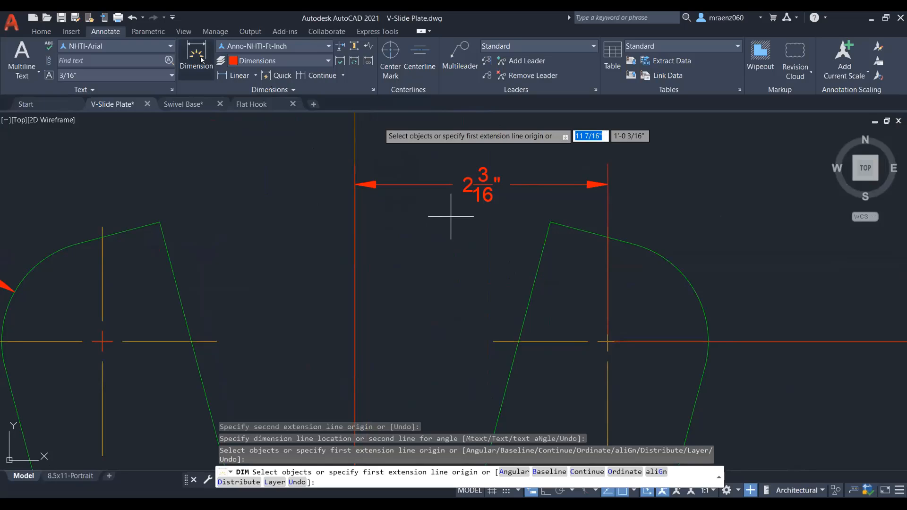
pyautogui.click(202, 90)
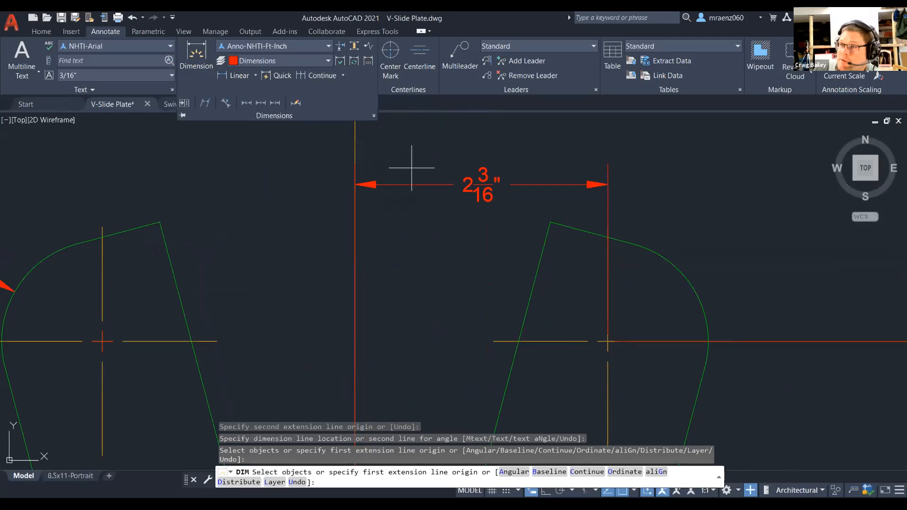
pyautogui.click(196, 56)
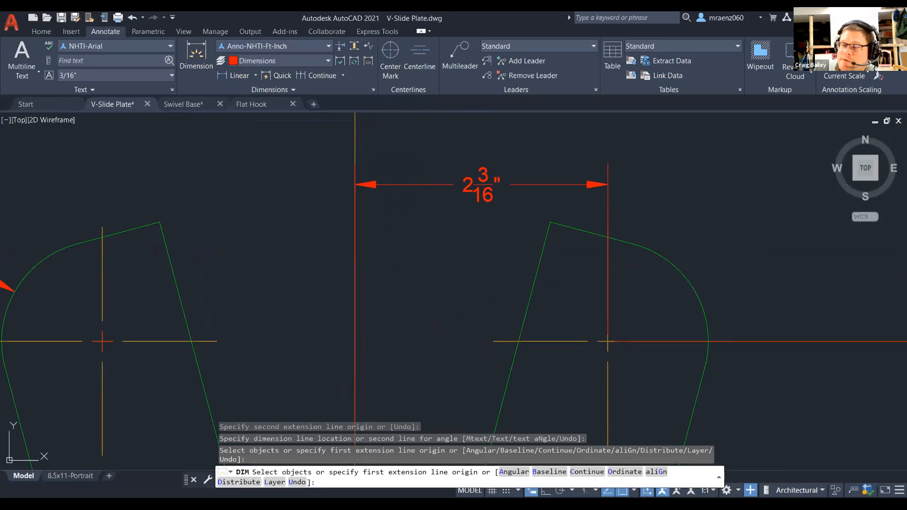
pyautogui.click(548, 222)
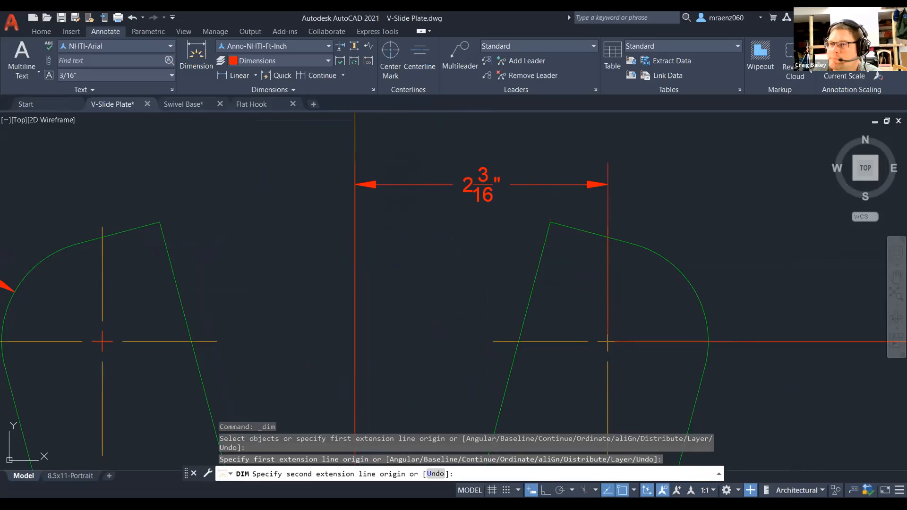
pyautogui.press('Escape')
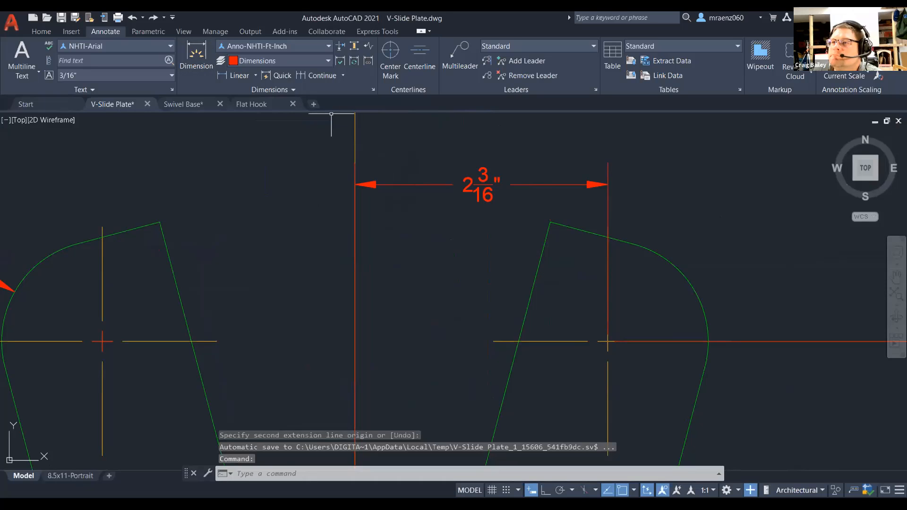
# With object snap off, dimension the angle between the right leg's sloped top edge and inner edge, placing the dimension arc inside the corner
pyautogui.press('space')
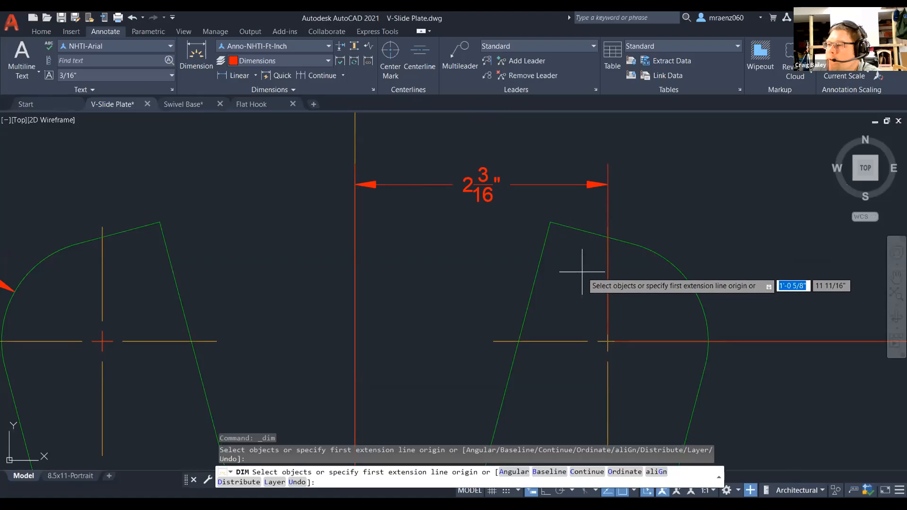
pyautogui.press('F3')
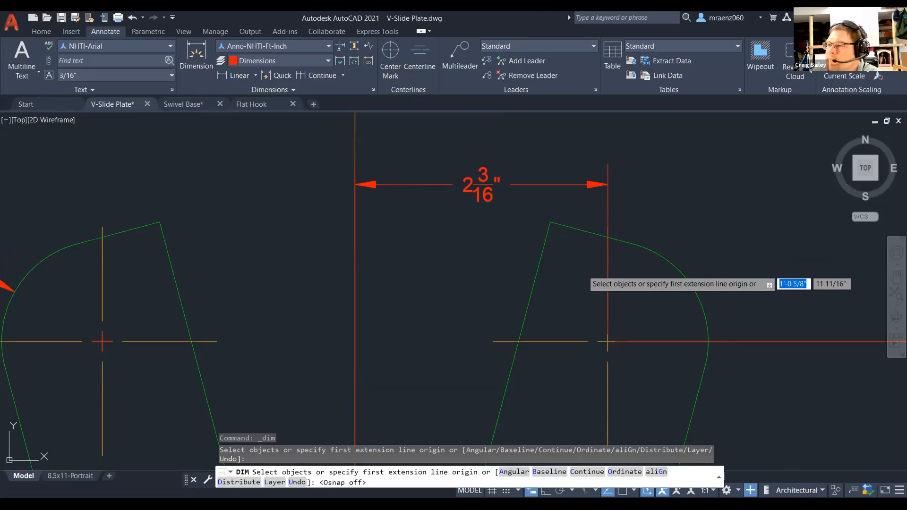
pyautogui.click(587, 231)
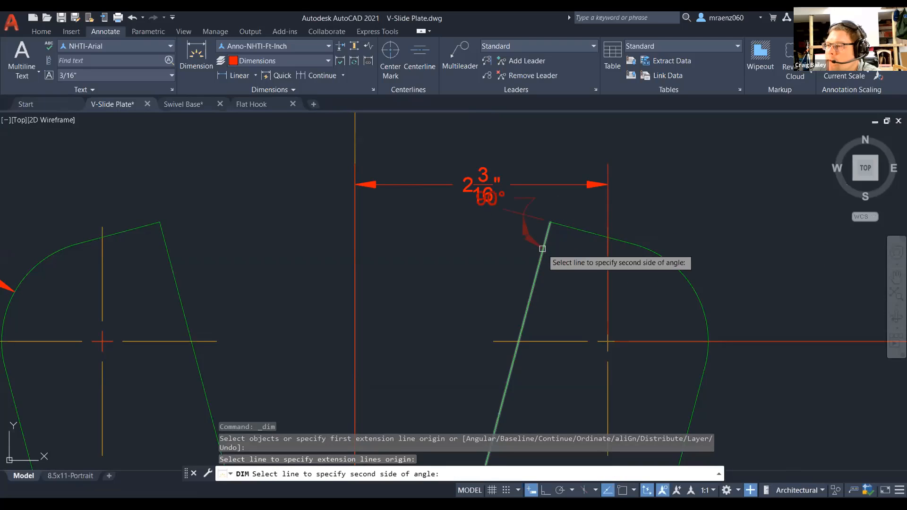
pyautogui.click(544, 239)
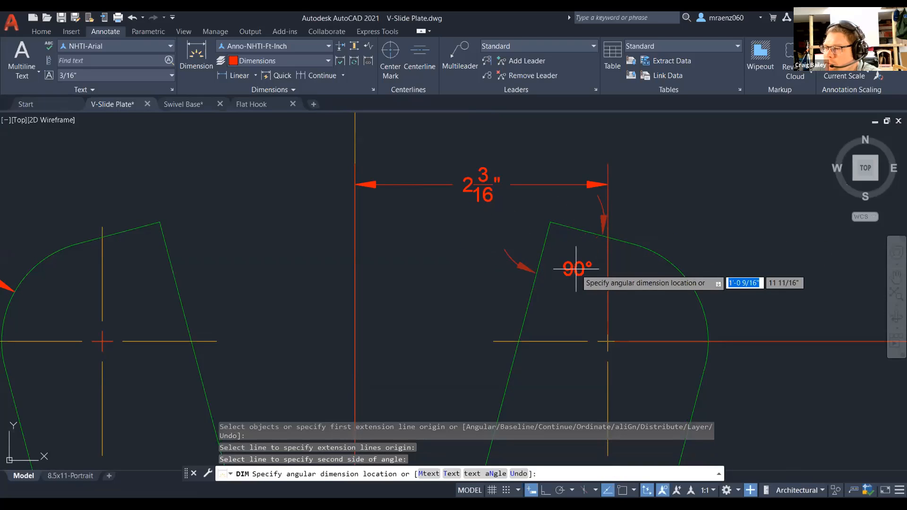
pyautogui.click(572, 268)
pyautogui.press('Escape')
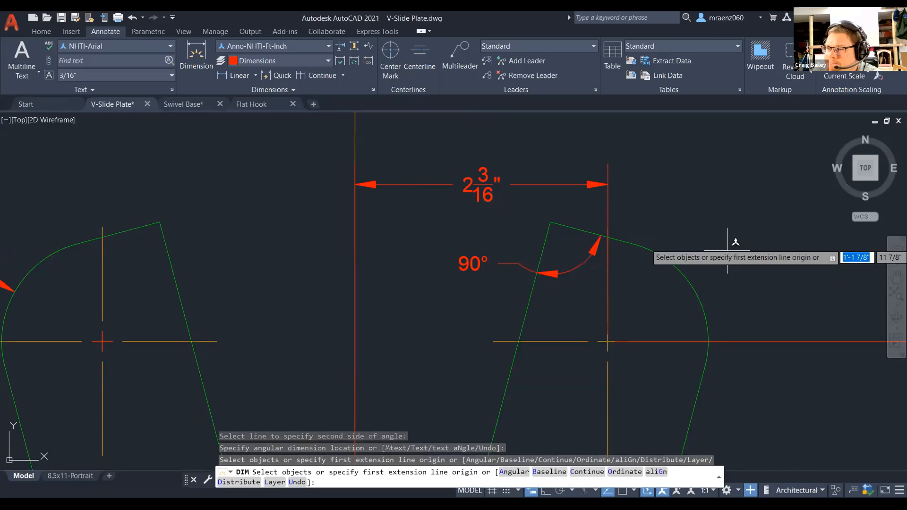
pyautogui.scroll(-5, 686, 259)
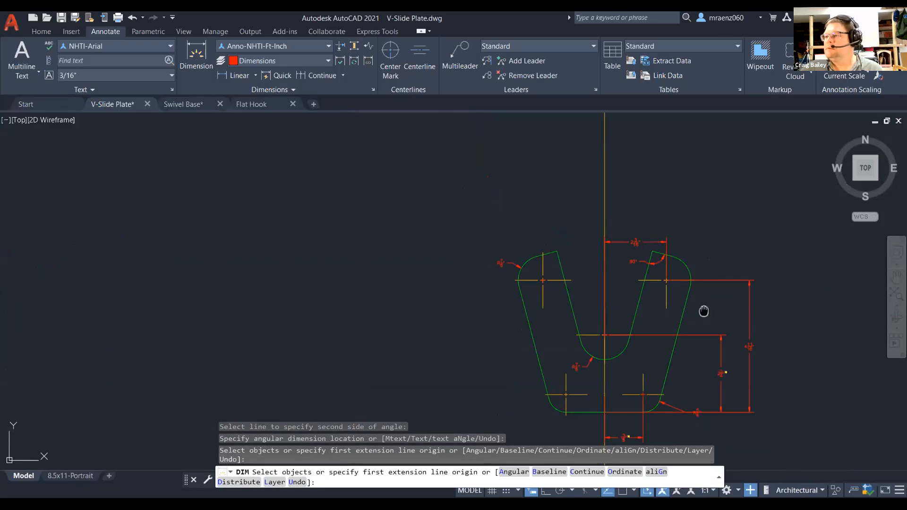
# Save the dimensioned V-Slide Plate drawing
pyautogui.moveTo(707, 312)
pyautogui.mouseDown(button='middle')
pyautogui.moveTo(623, 273)
pyautogui.moveTo(532, 248)
pyautogui.mouseUp(button='middle')
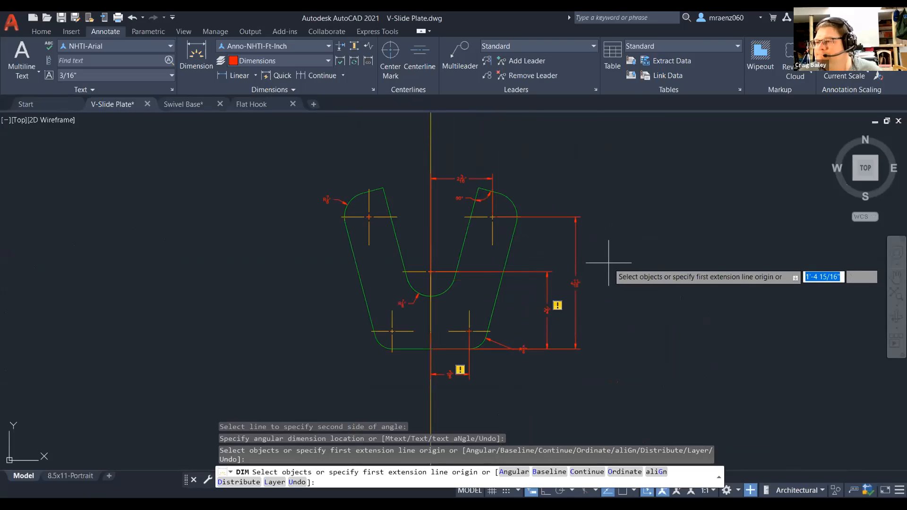
pyautogui.scroll(2, 610, 261)
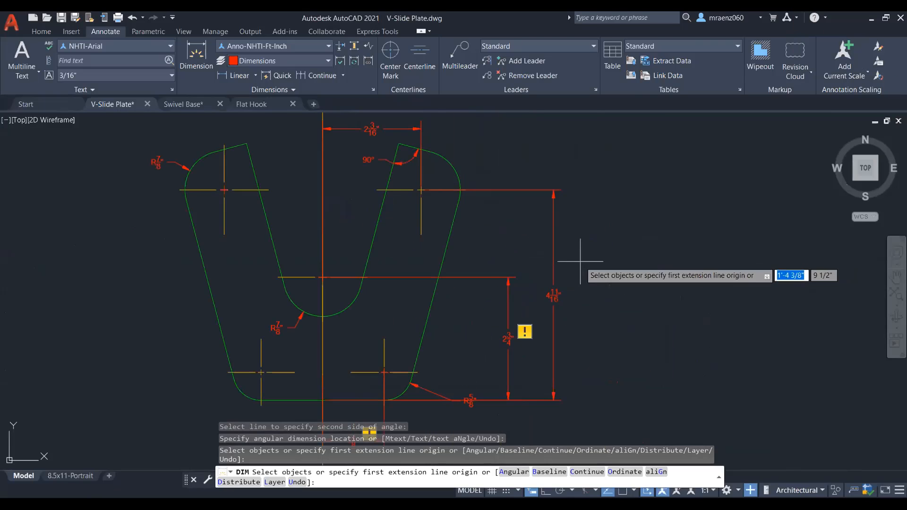
pyautogui.scroll(-2, 586, 262)
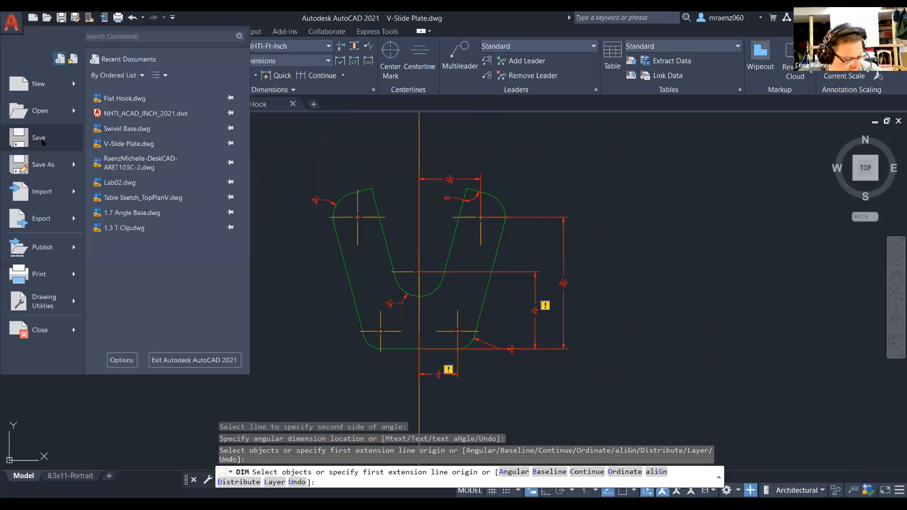
pyautogui.click(39, 138)
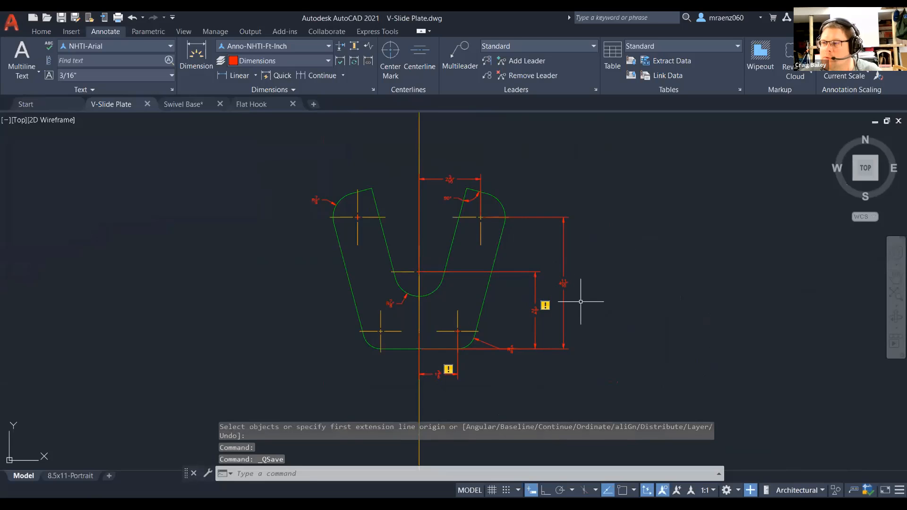
pyautogui.scroll(2, 580, 302)
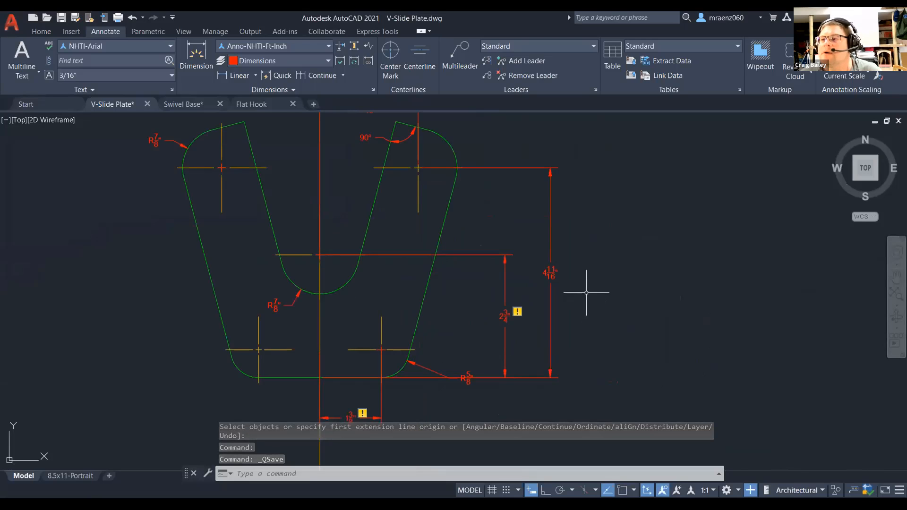
pyautogui.moveTo(587, 292); pyautogui.dragTo(638, 320, button='middle')
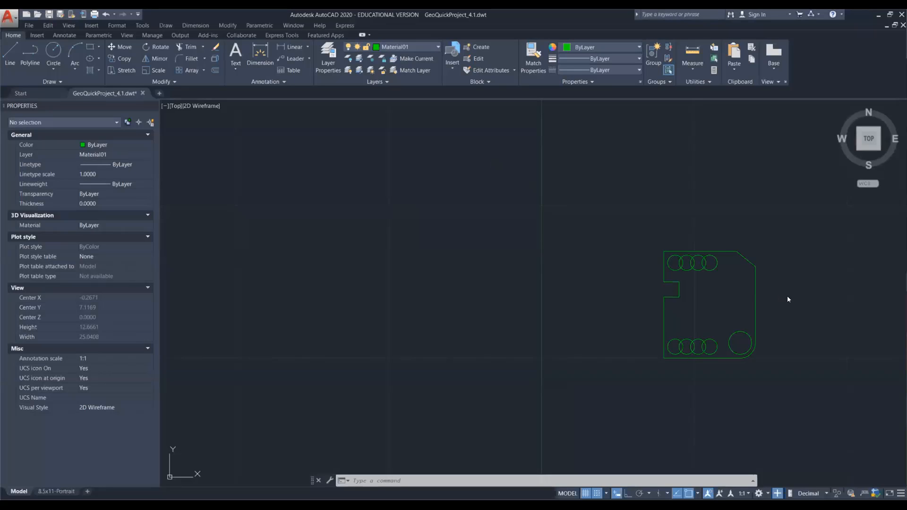
pyautogui.scroll(-2, 788, 299)
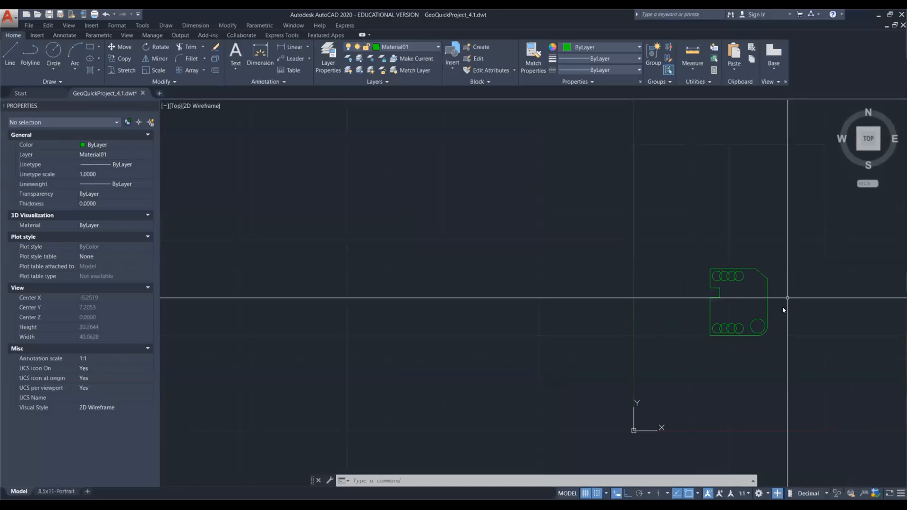
pyautogui.scroll(2, 755, 300)
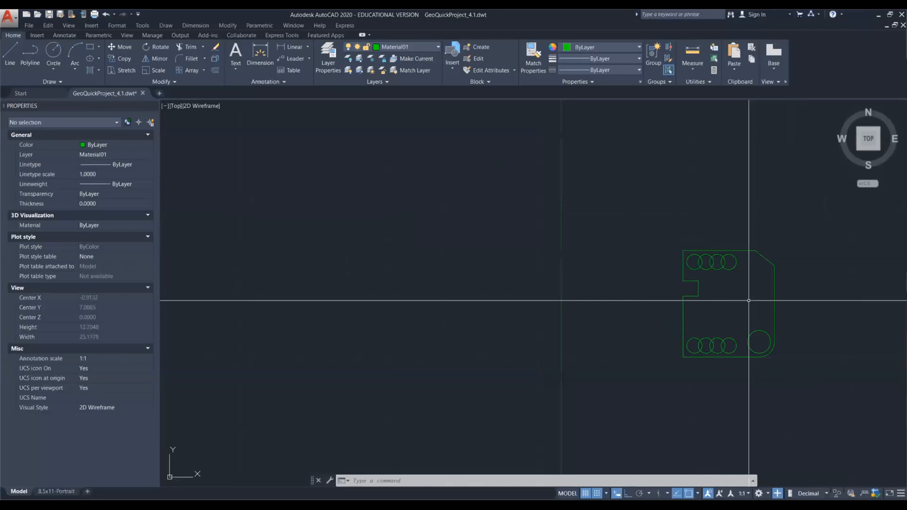
pyautogui.scroll(2, 749, 300)
pyautogui.scroll(-6, 727, 297)
pyautogui.moveTo(764, 286); pyautogui.dragTo(557, 303, button='middle')
pyautogui.scroll(4, 542, 305)
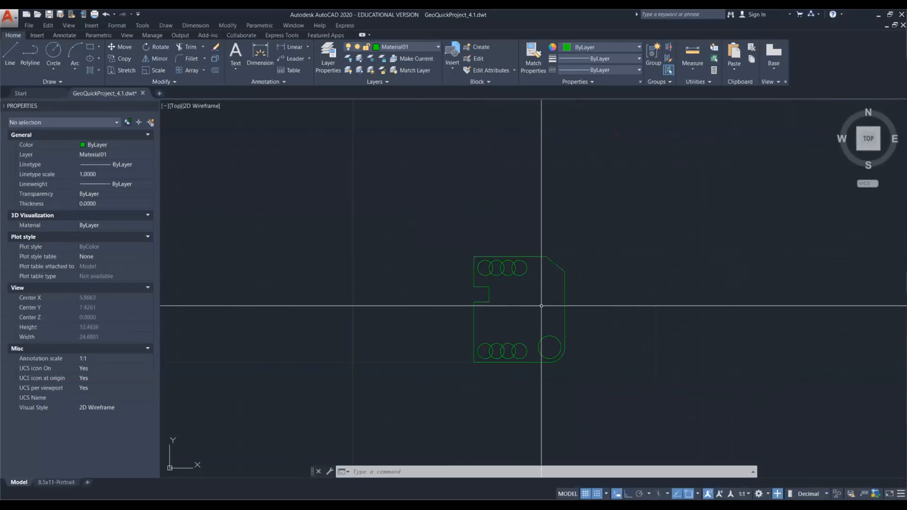
pyautogui.scroll(-2, 541, 305)
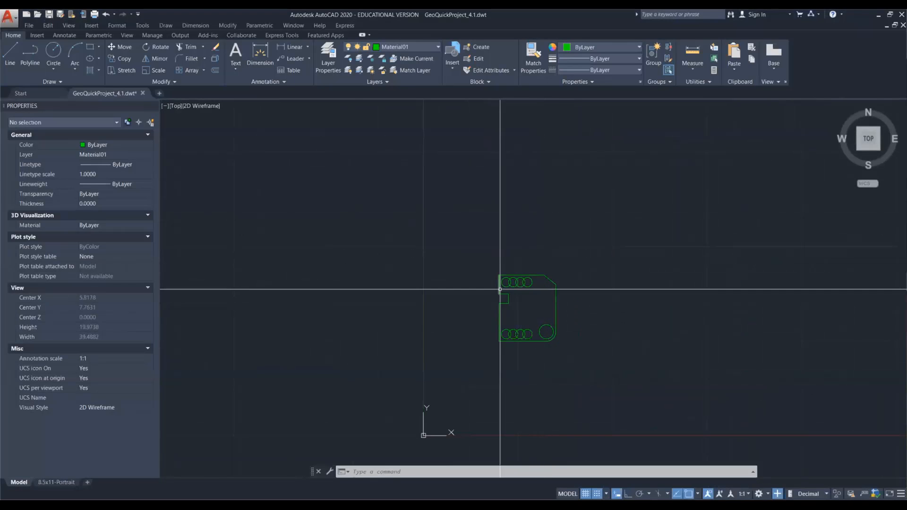
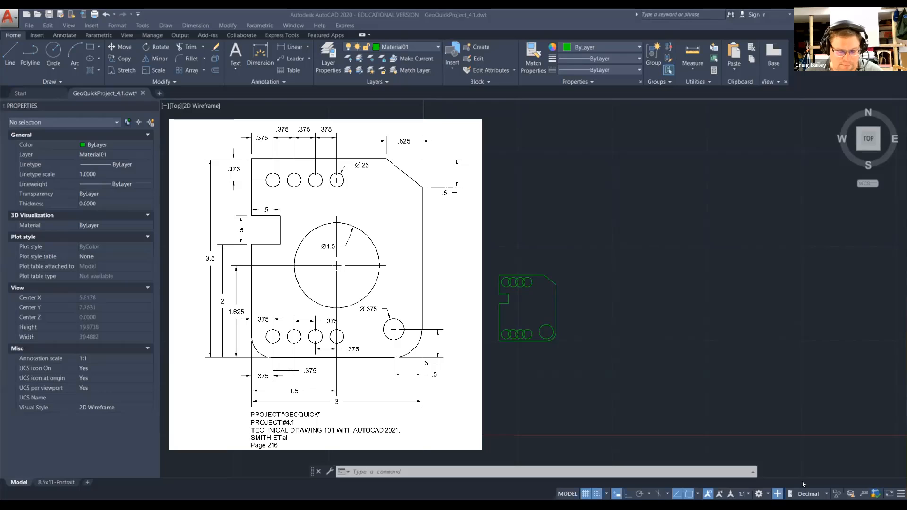
# Begin a center-diameter circle whose center is referenced with the From snap to the plate's lower-left corner
pyautogui.scroll(6, 520, 331)
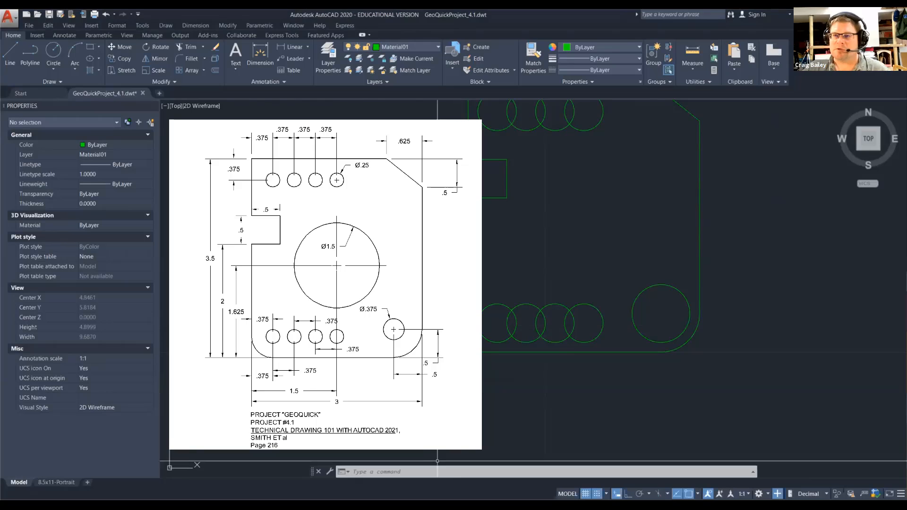
pyautogui.write('CIRCTAN')
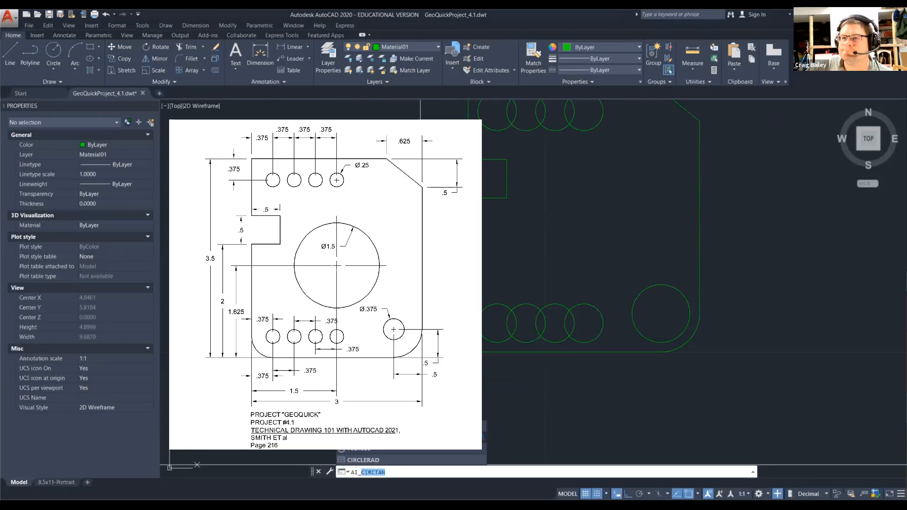
pyautogui.click(54, 70)
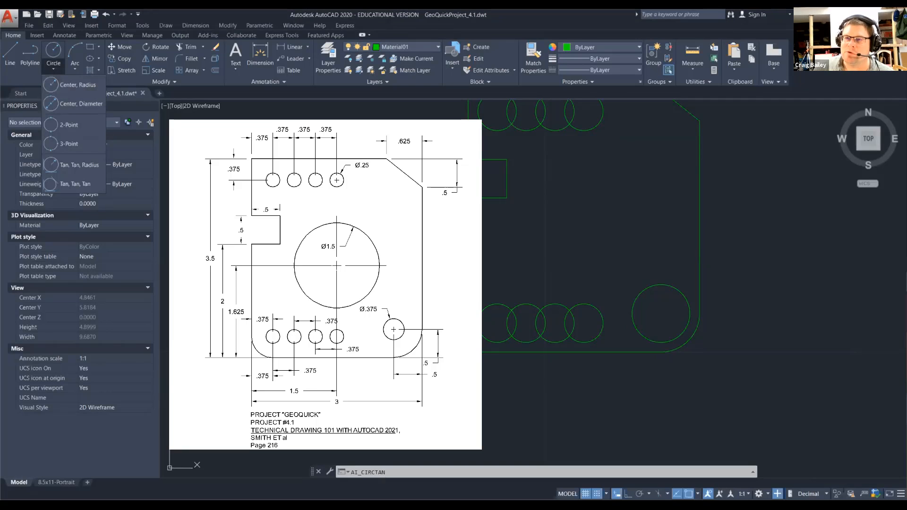
pyautogui.click(84, 102)
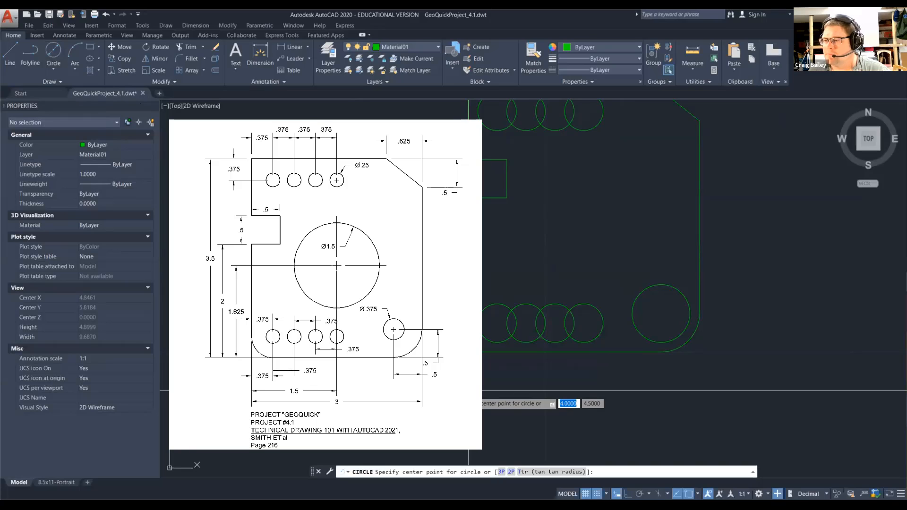
pyautogui.keyDown('shift'); pyautogui.rightClick(468, 390); pyautogui.keyUp('shift')
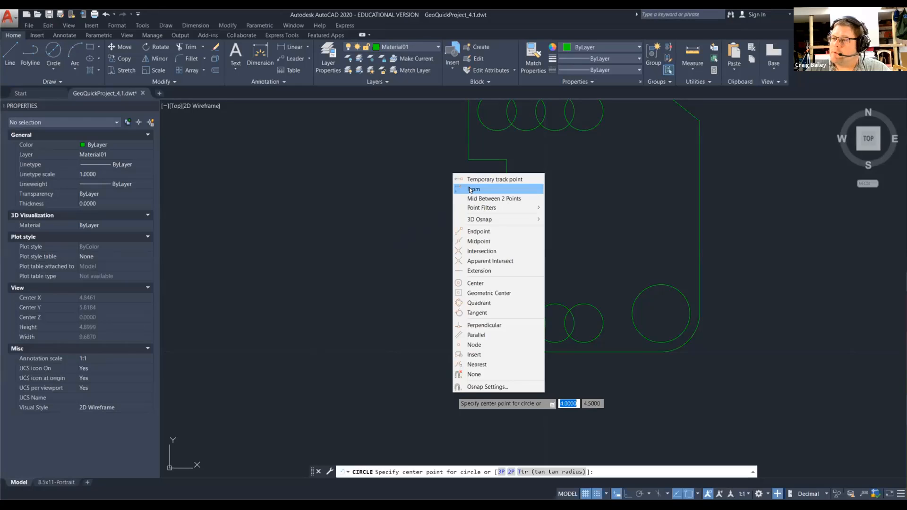
pyautogui.click(485, 189)
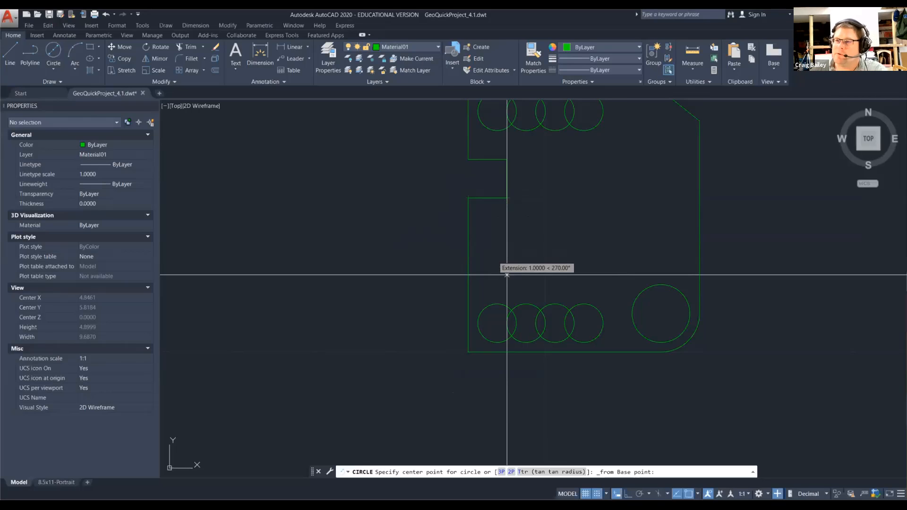
pyautogui.click(468, 352)
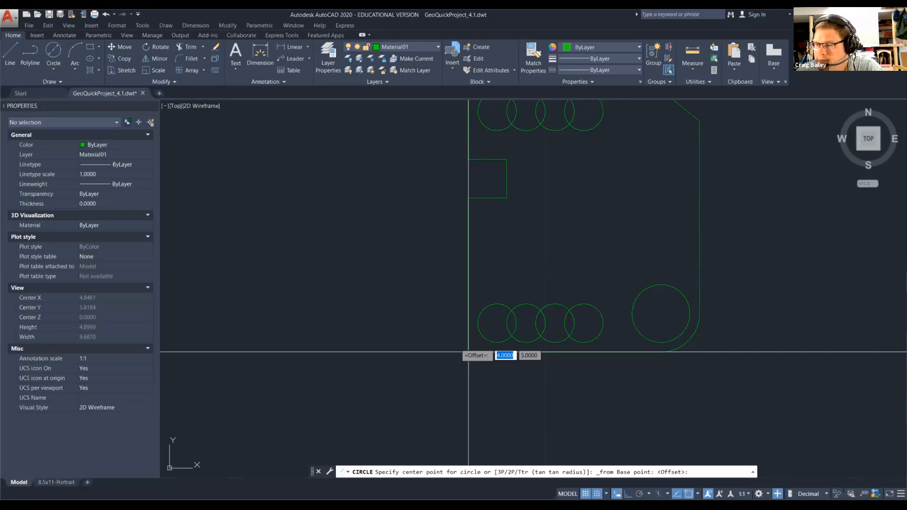
# Place the circle's center at offset @1.5,1.625 from the base corner and give it a diameter of 1.5
pyautogui.write('@')
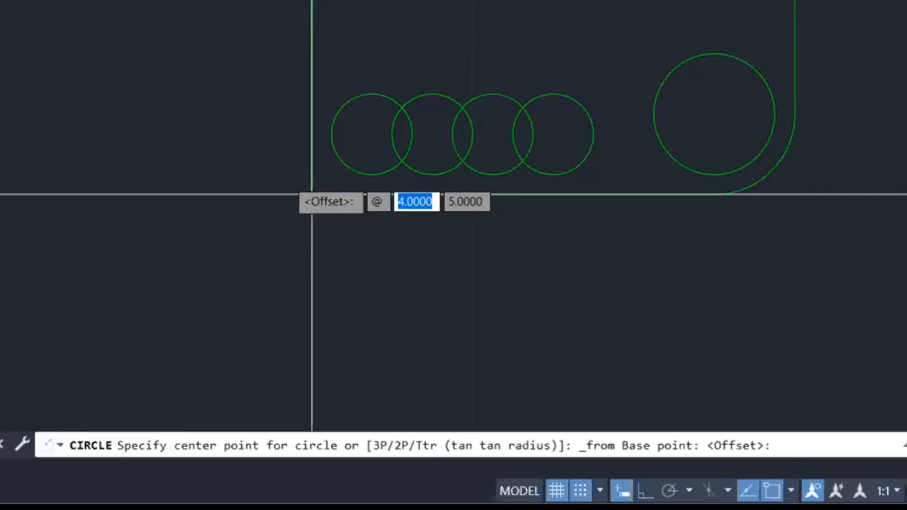
pyautogui.write('1.5')
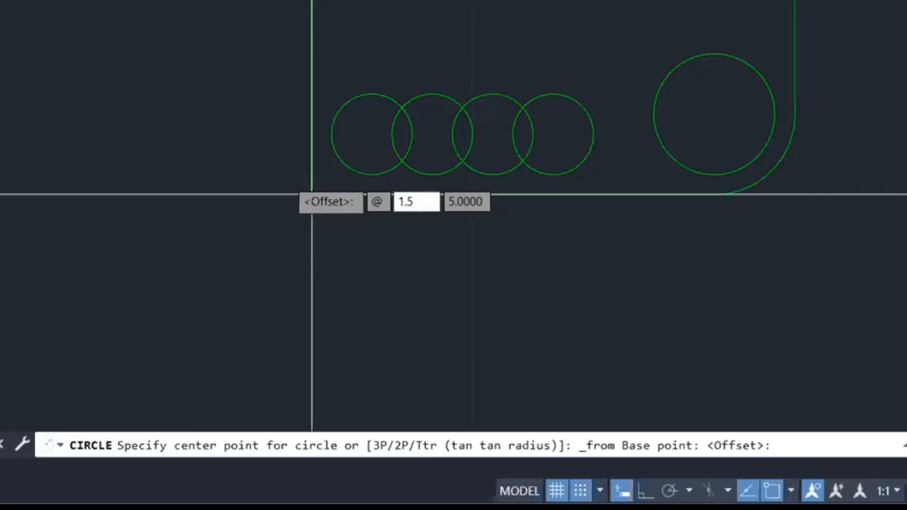
pyautogui.press('Tab')
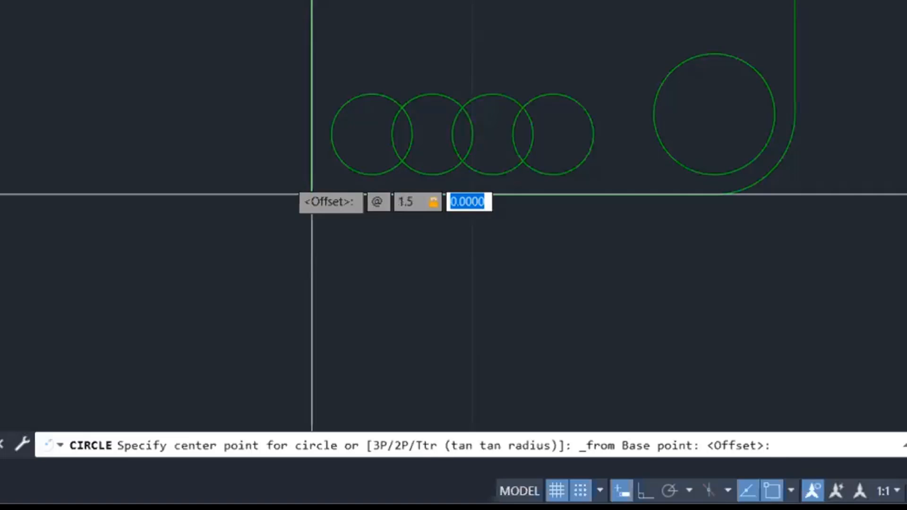
pyautogui.write('1.625')
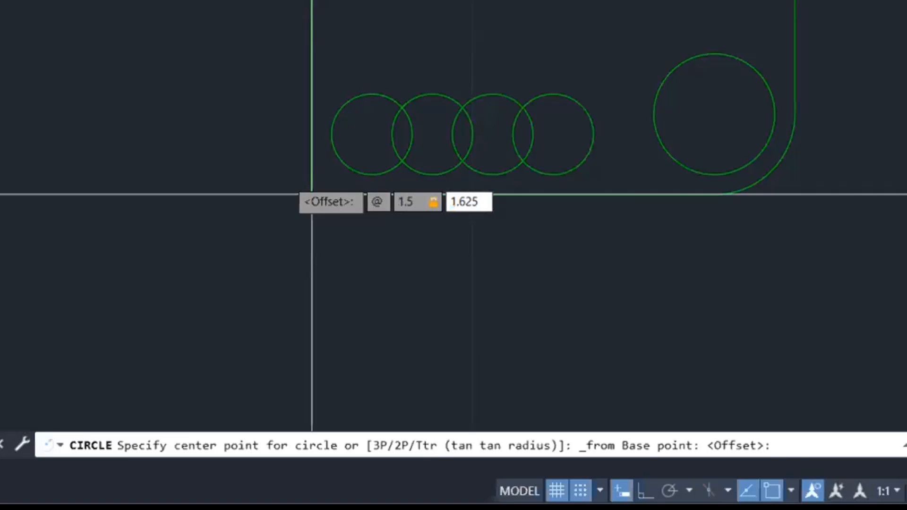
pyautogui.press('Return')
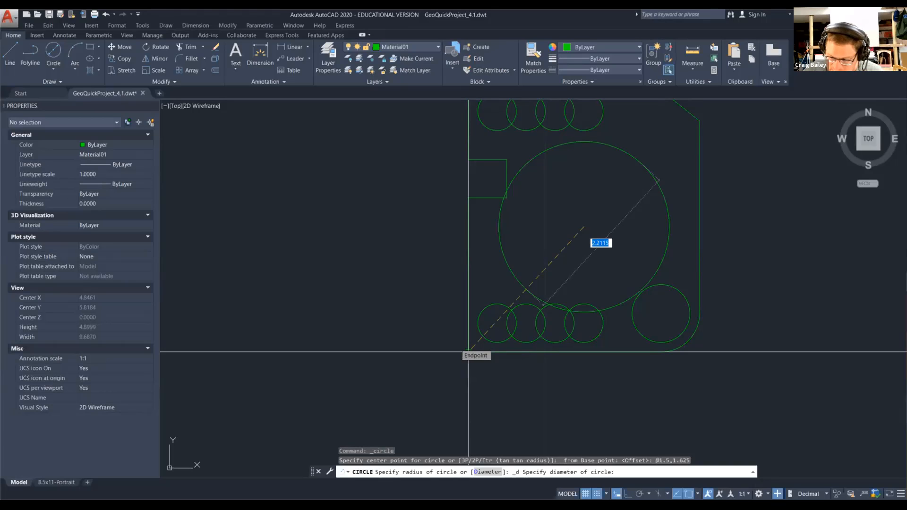
pyautogui.write('1.5')
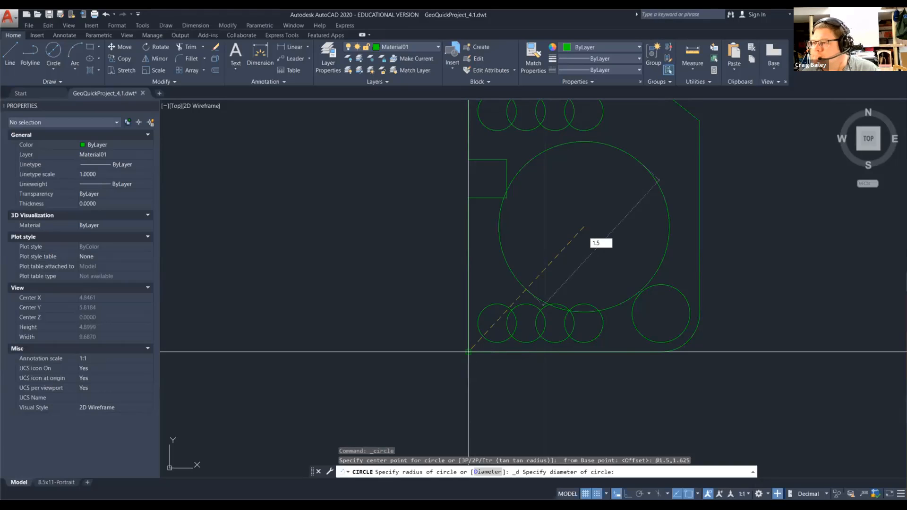
pyautogui.press('Return')
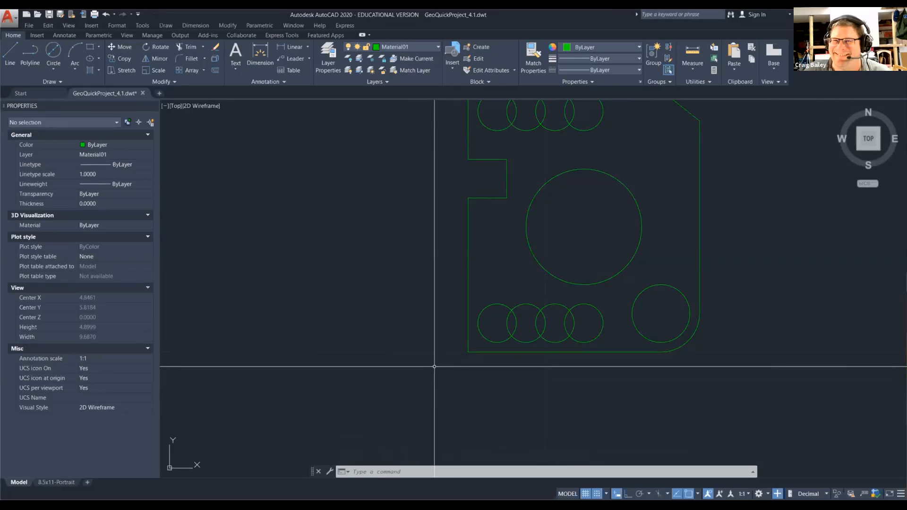
# Draw a circle of diameter .375 concentric with the large circle near the plate's lower-right rounded corner
pyautogui.scroll(-2, 434, 366)
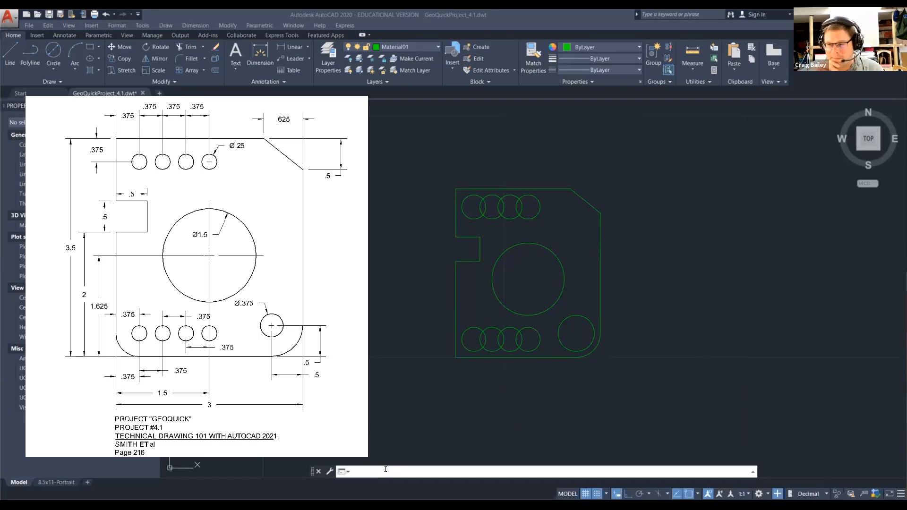
pyautogui.write('cir')
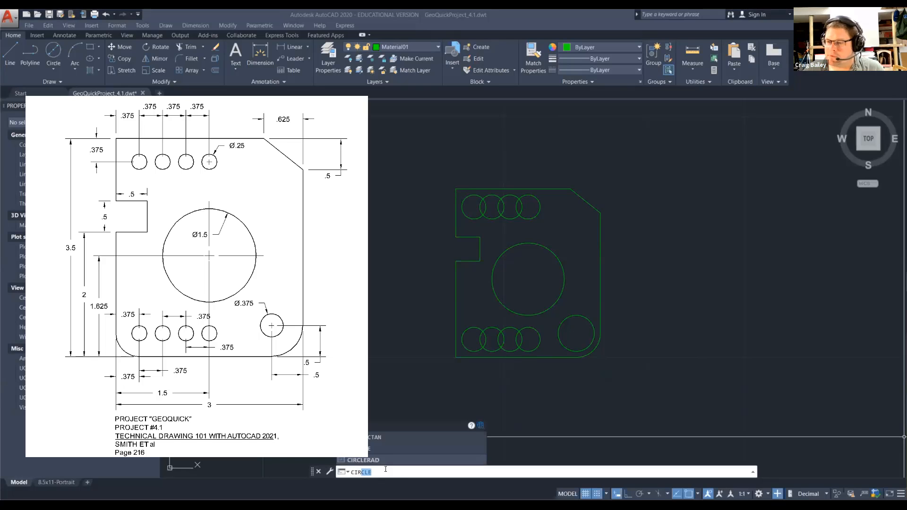
pyautogui.press('Return')
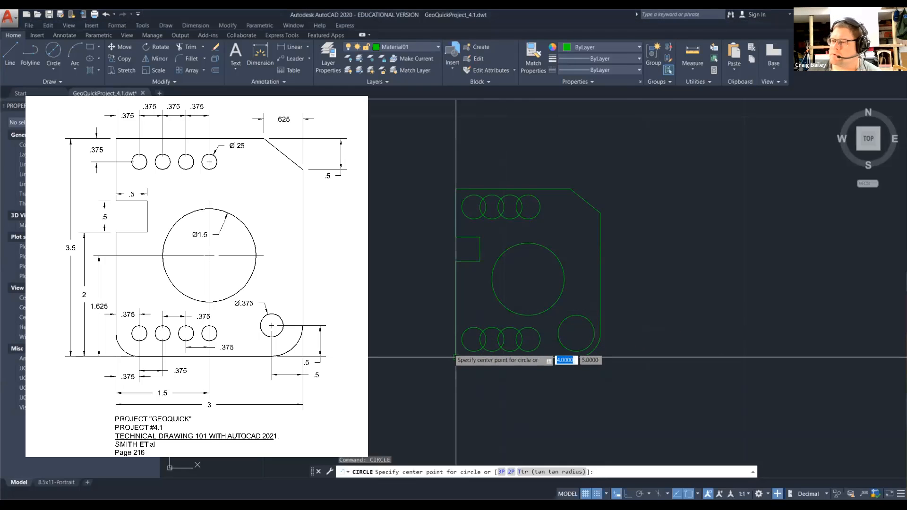
pyautogui.click(576, 333)
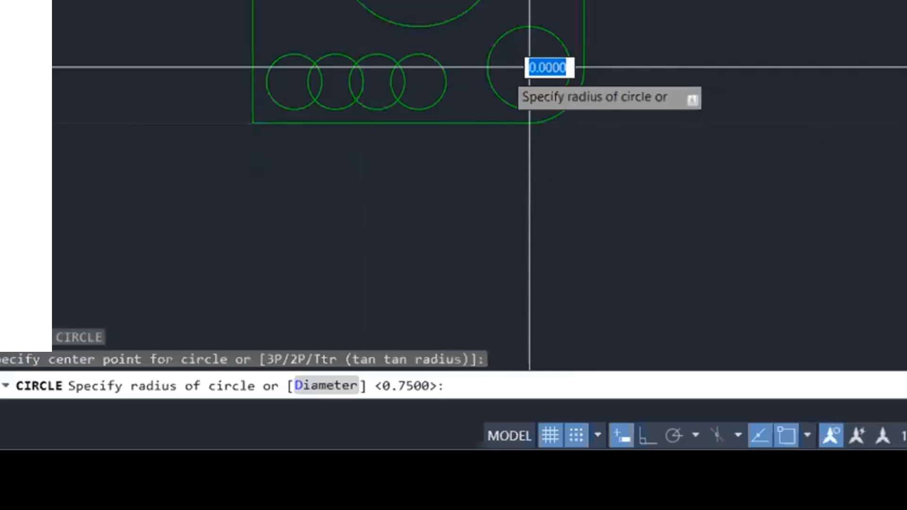
pyautogui.write('d')
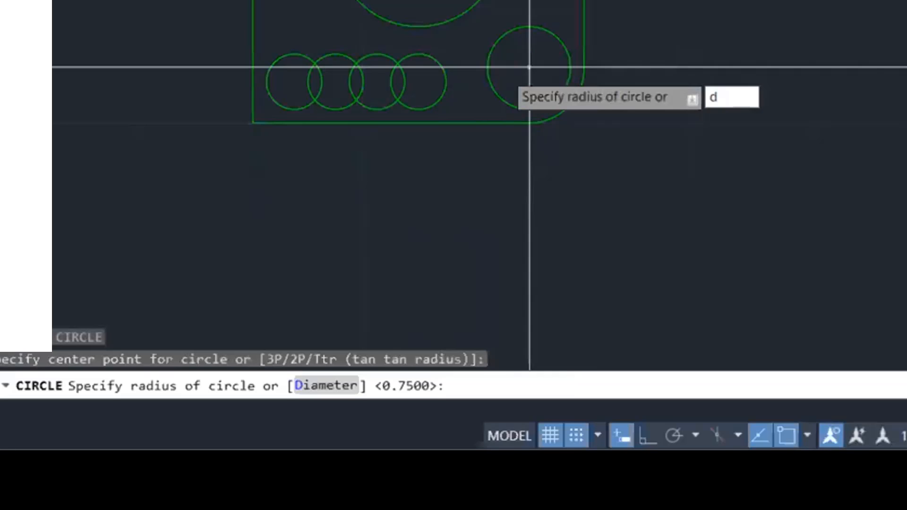
pyautogui.press('Return')
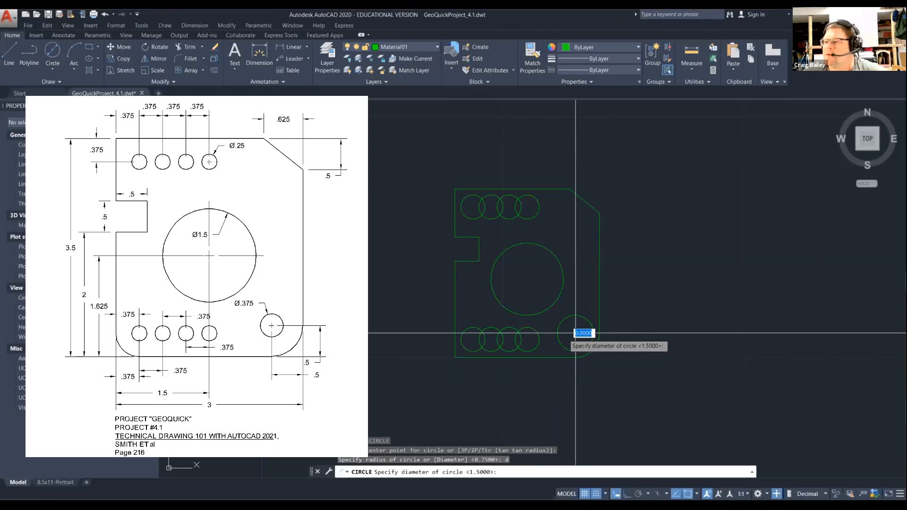
pyautogui.write('.375')
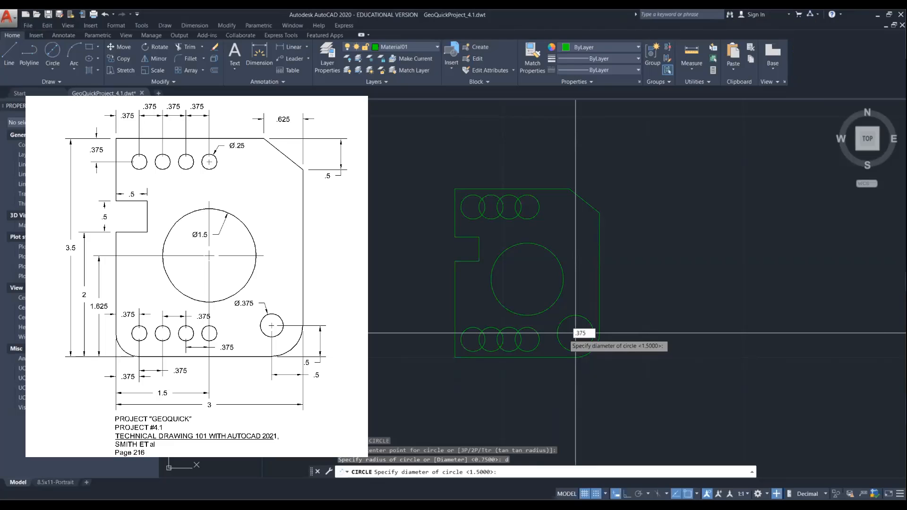
pyautogui.press('Return')
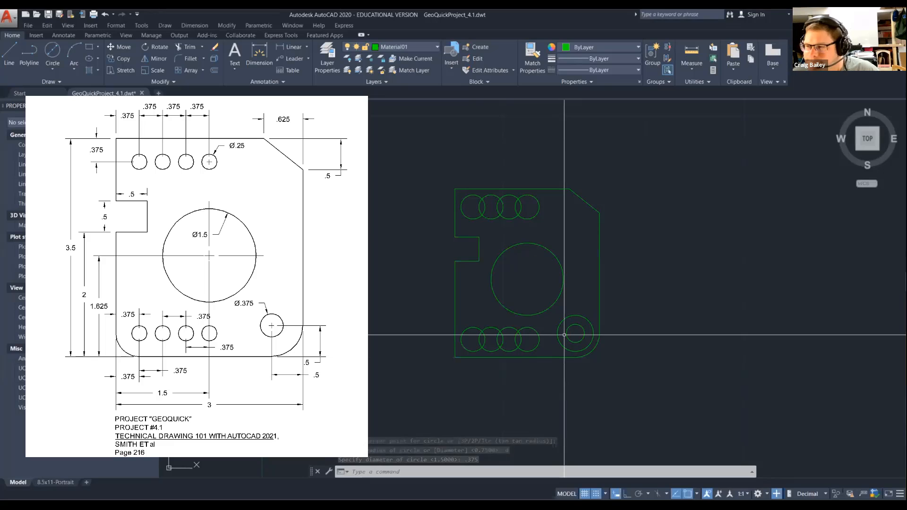
# Erase the larger circle surrounding the .375 hole near the plate's lower-right rounded corner
pyautogui.write('erase')
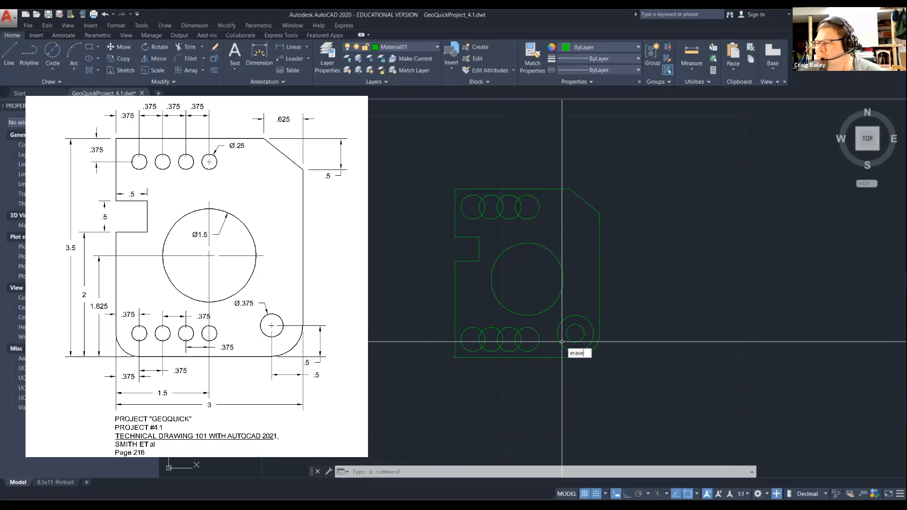
pyautogui.press('Return')
pyautogui.click(559, 340)
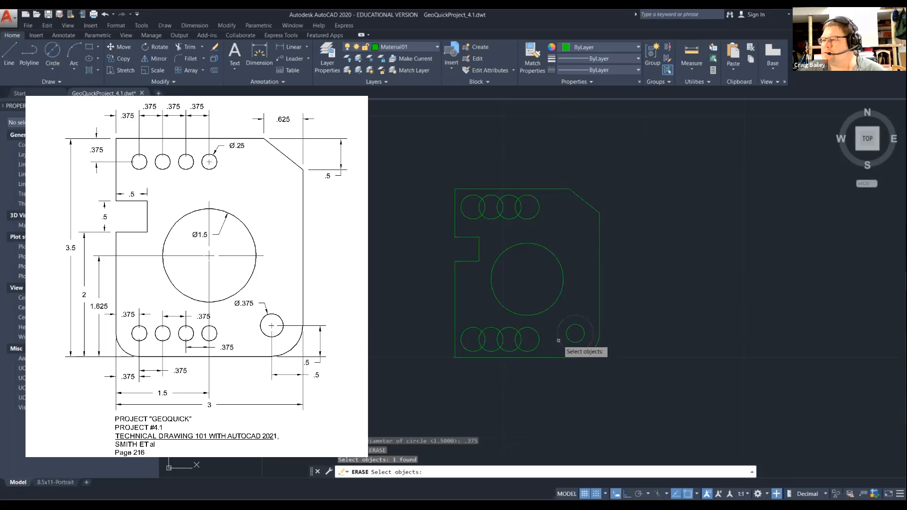
pyautogui.press('Return')
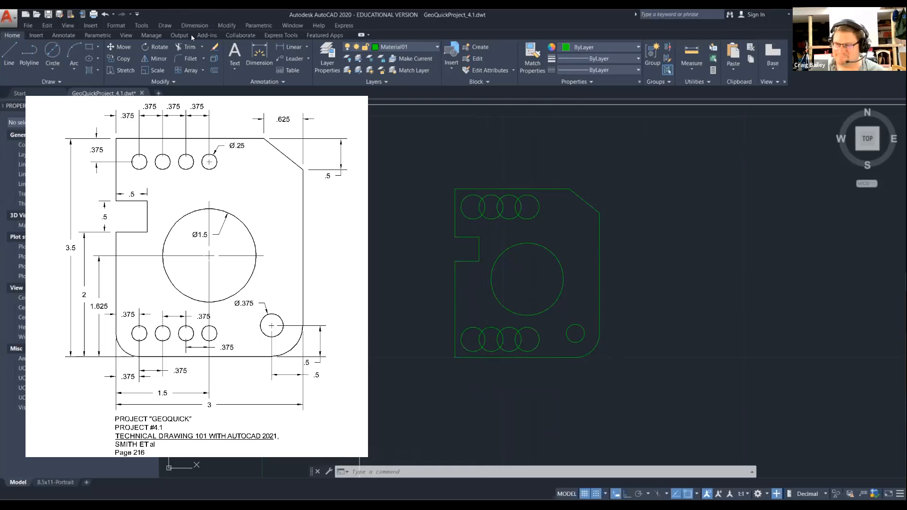
# Erase the upper and lower rows of overlapping circles from the plate
pyautogui.click(214, 47)
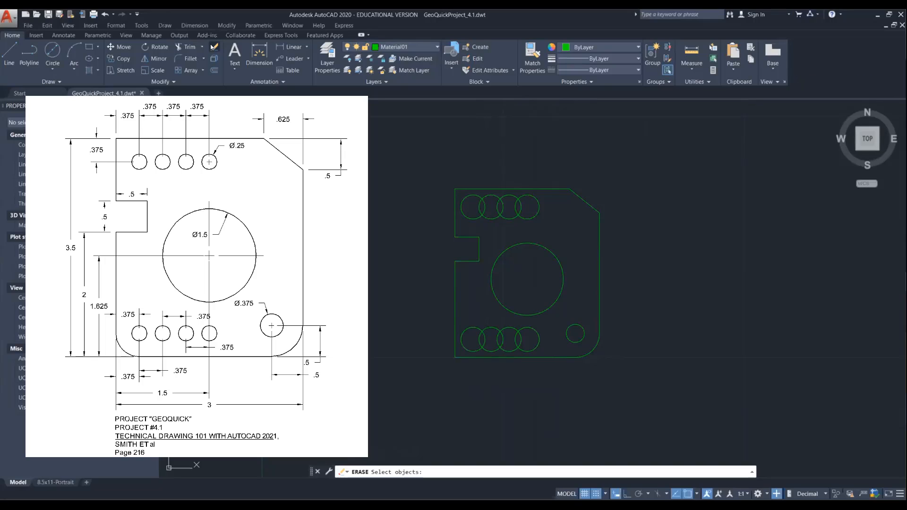
pyautogui.click(493, 217)
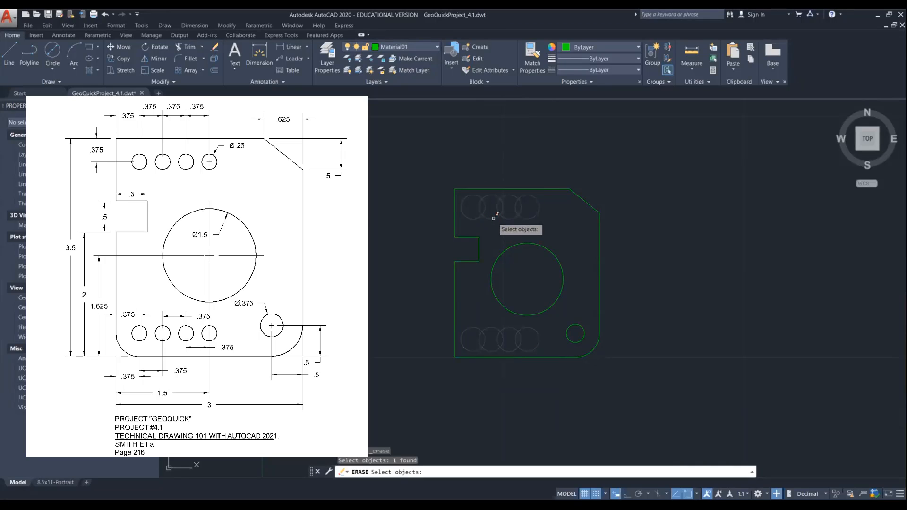
pyautogui.press('Return')
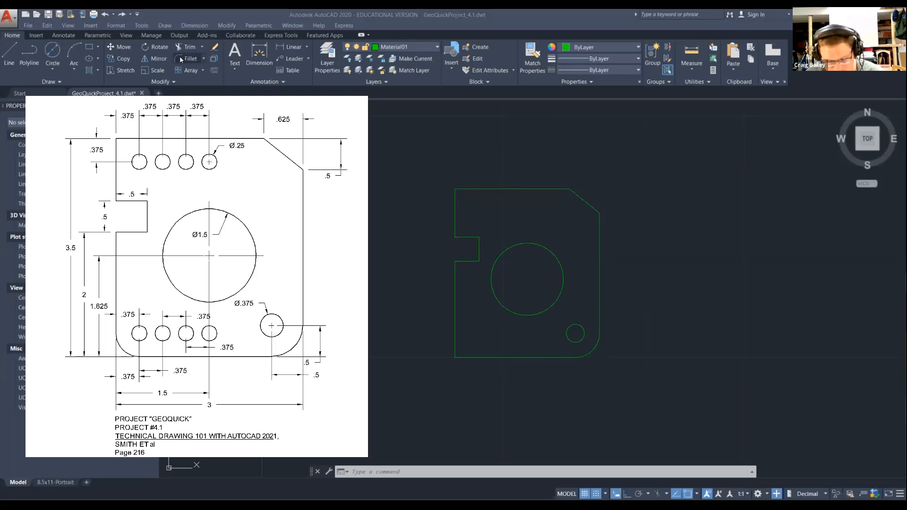
pyautogui.click(381, 470)
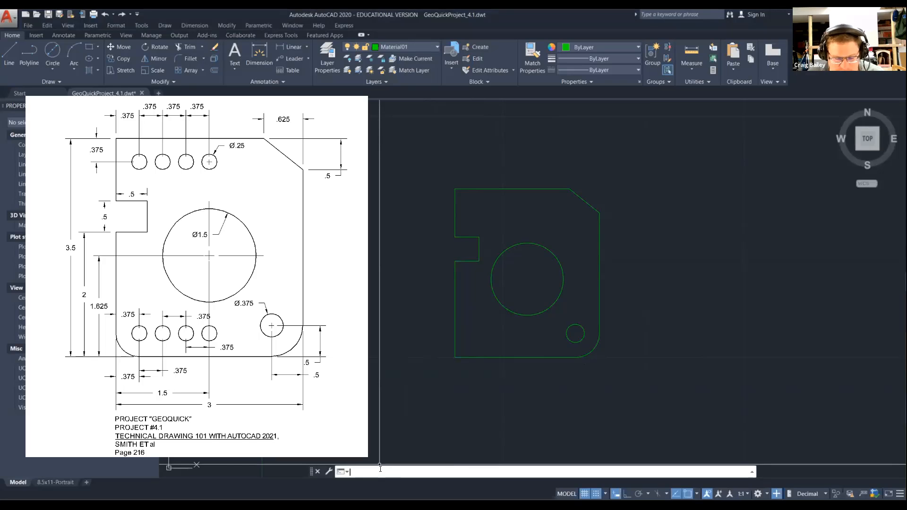
pyautogui.write('FILLET')
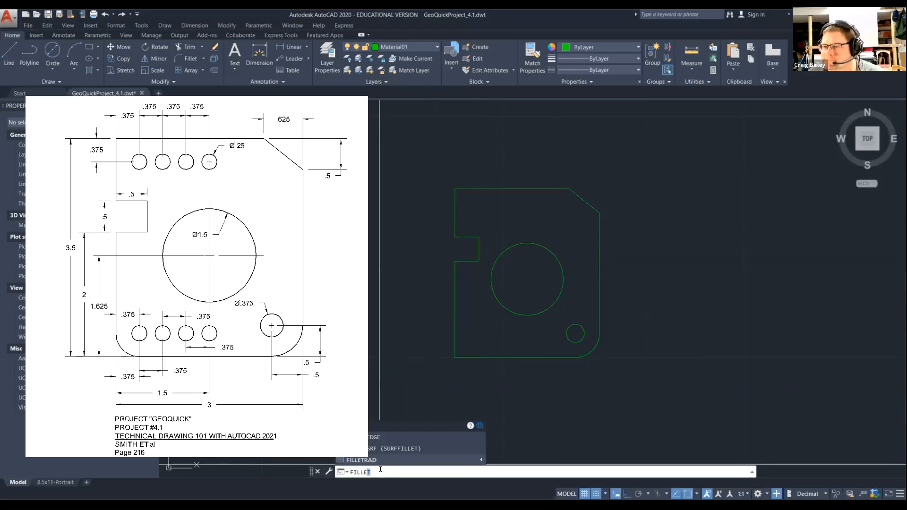
pyautogui.press('Return')
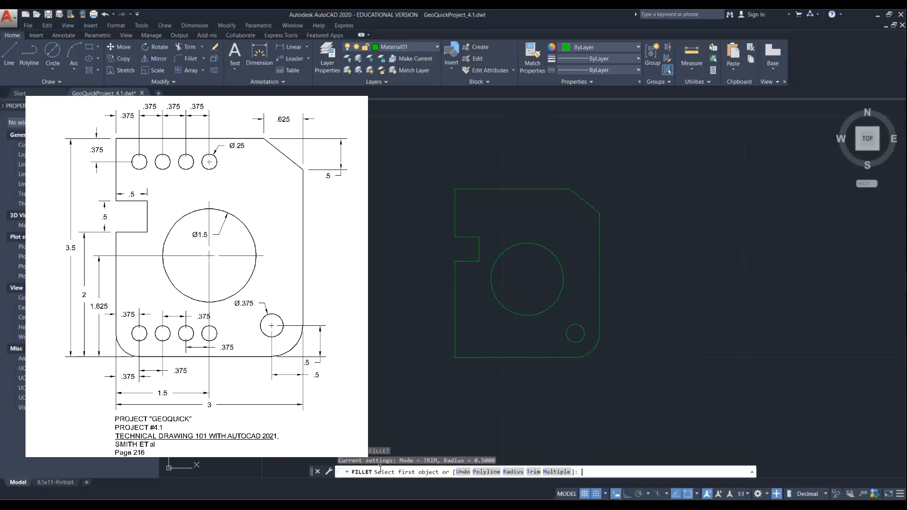
pyautogui.write('r')
pyautogui.press('Return')
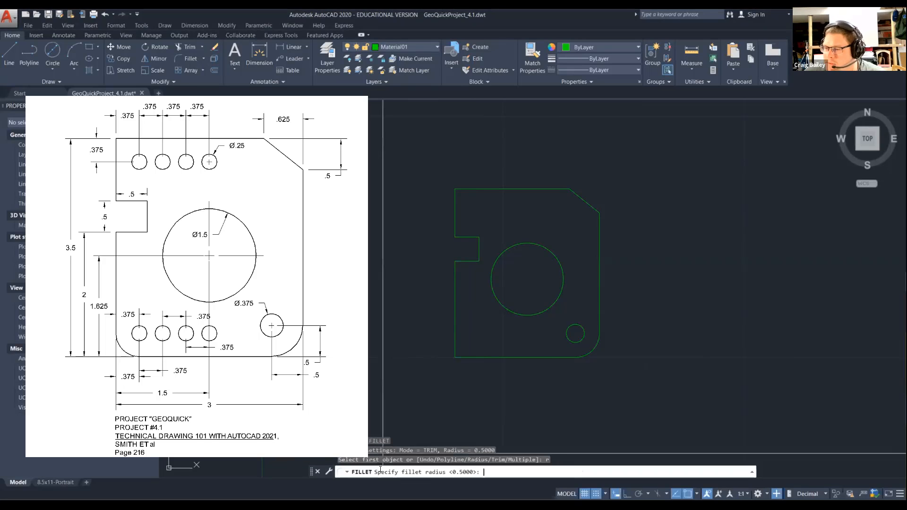
pyautogui.write('.375')
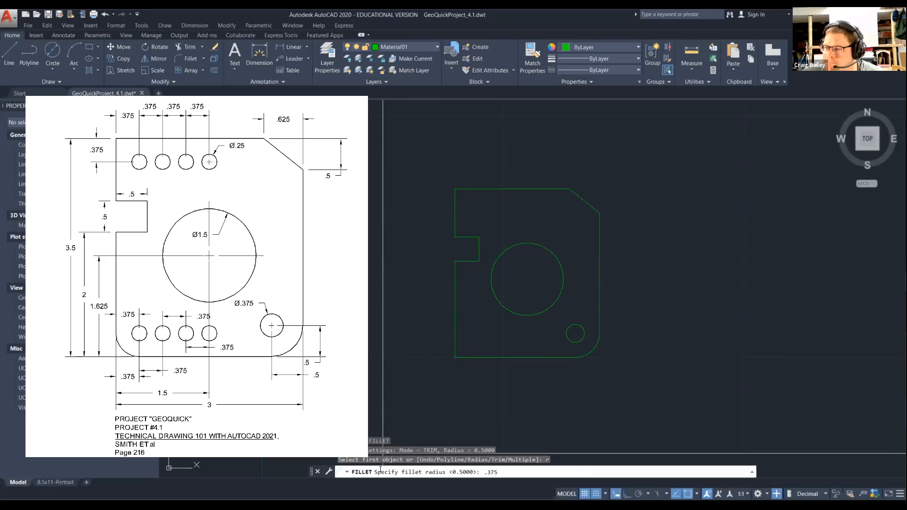
pyautogui.press('Return')
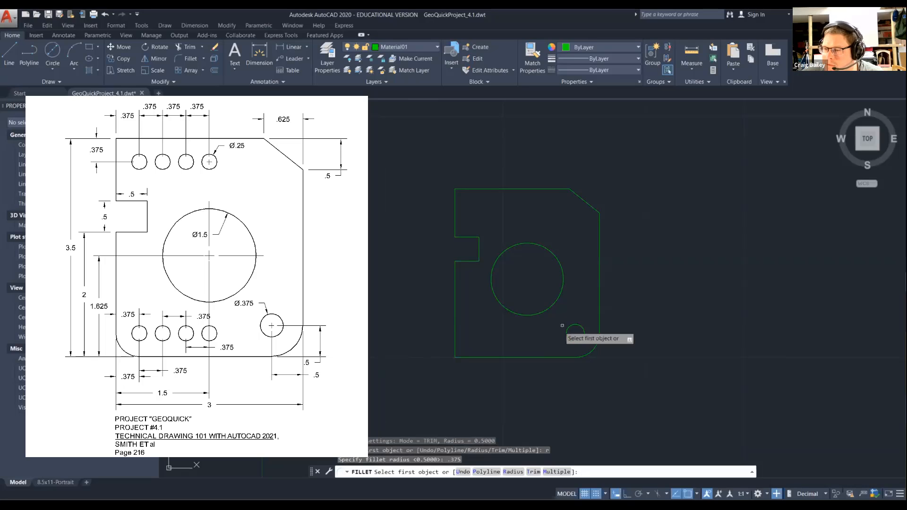
pyautogui.click(600, 320)
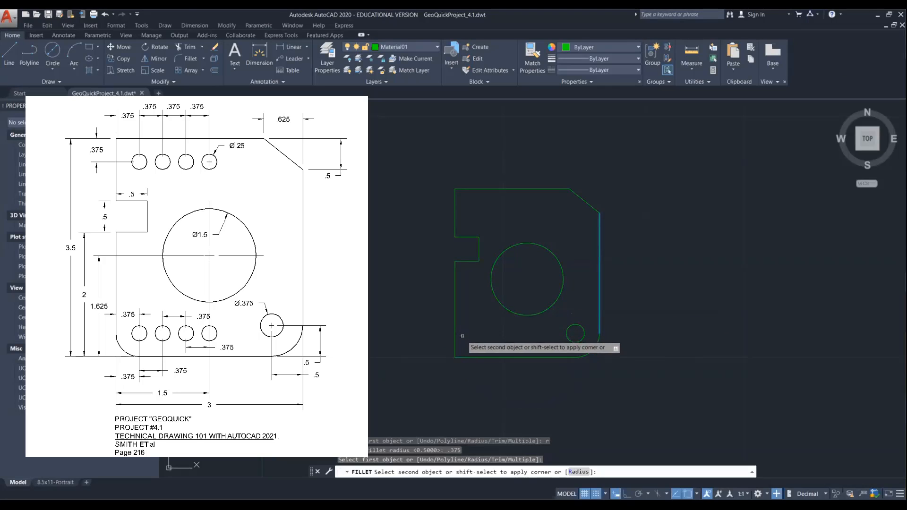
pyautogui.press('Escape')
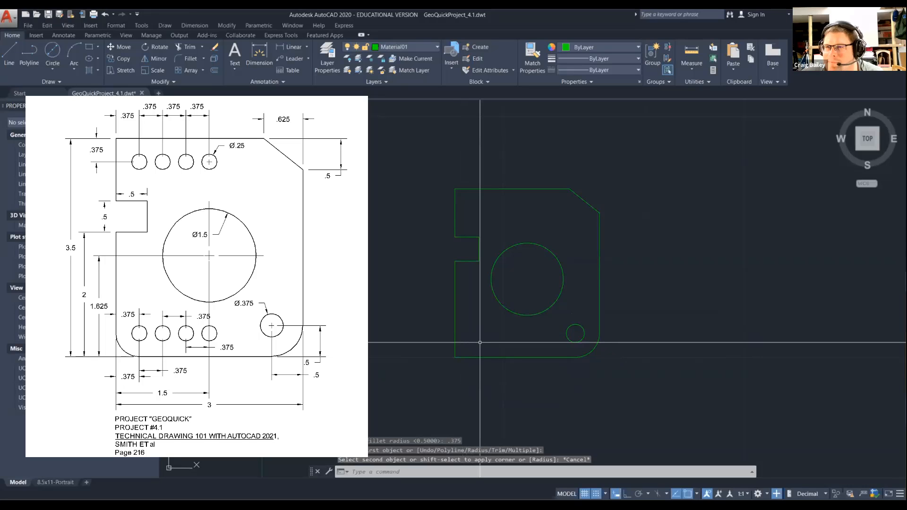
pyautogui.write('R')
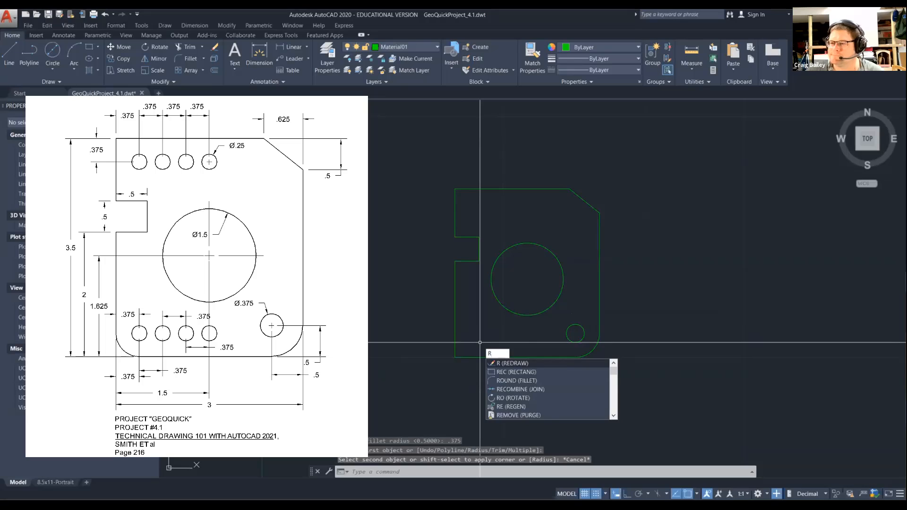
pyautogui.press('Return')
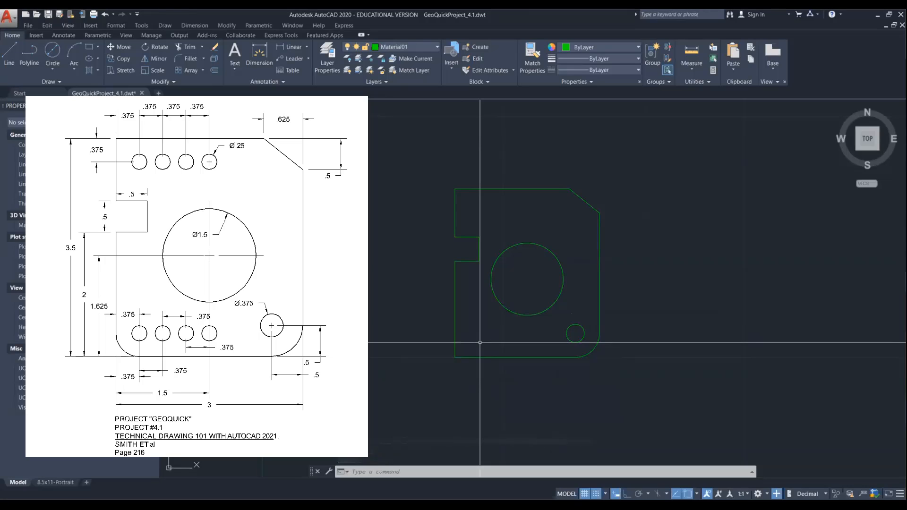
# Fillet the plate's lower-left corner, between the bottom edge and the left edge, with a radius of .375
pyautogui.write('FILLET')
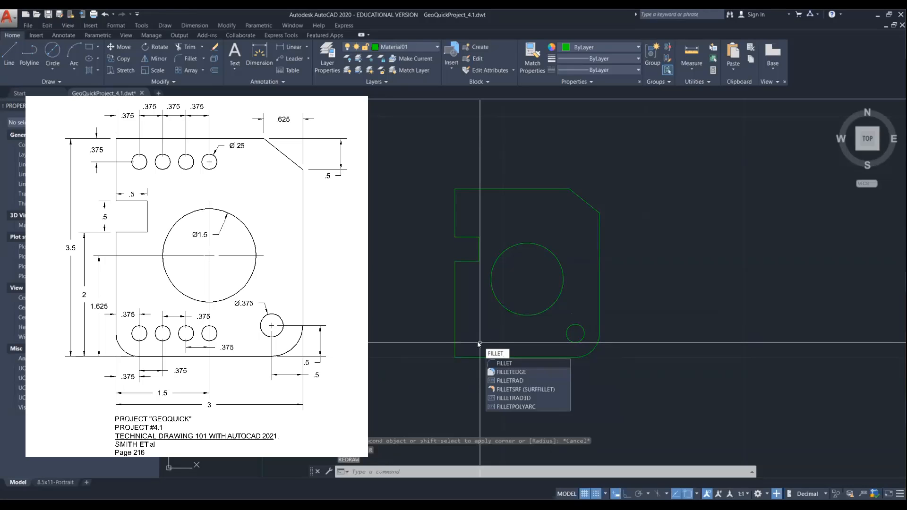
pyautogui.press('Return')
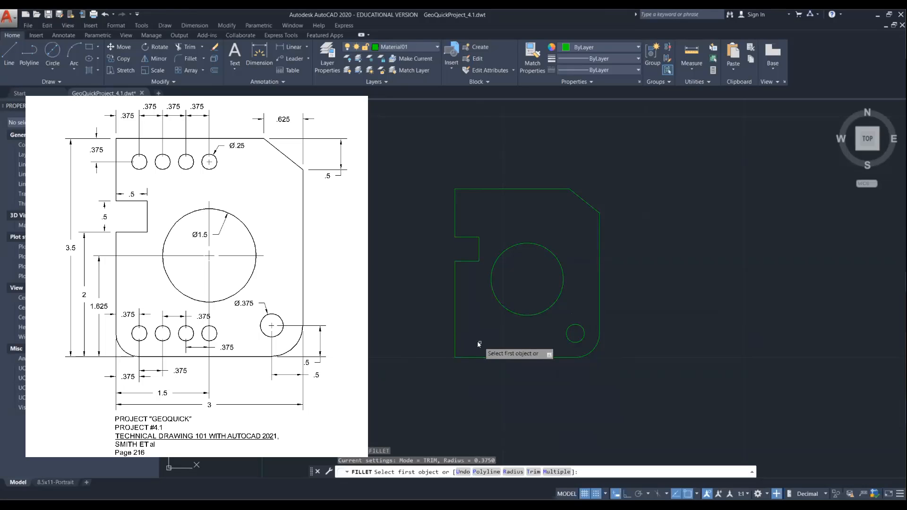
pyautogui.write('r')
pyautogui.press('Return')
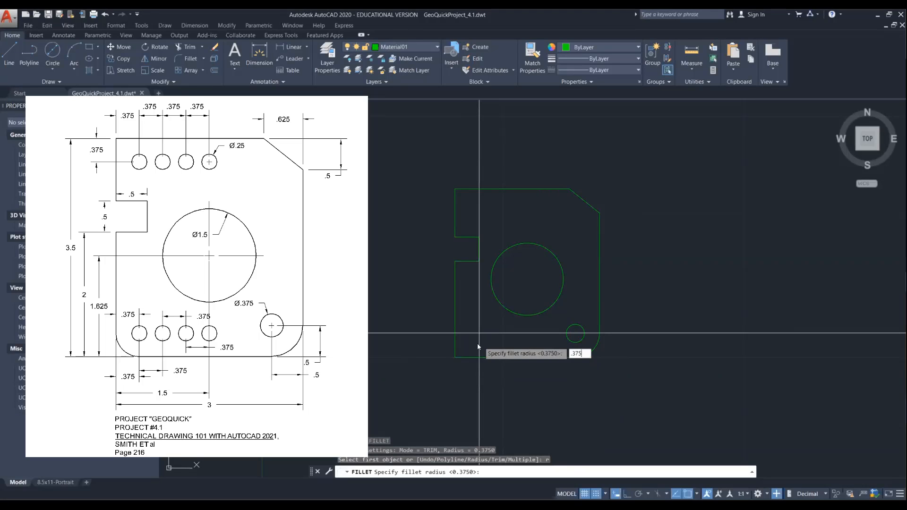
pyautogui.press('Return')
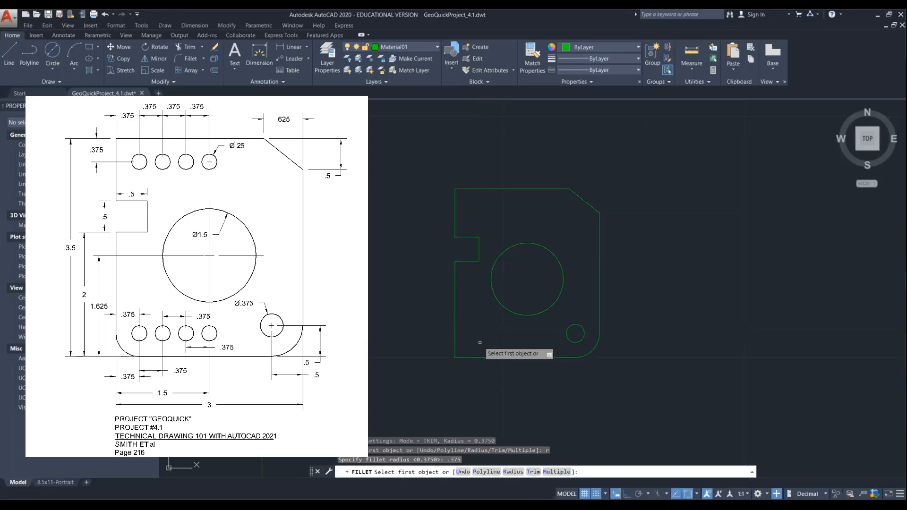
pyautogui.click(523, 357)
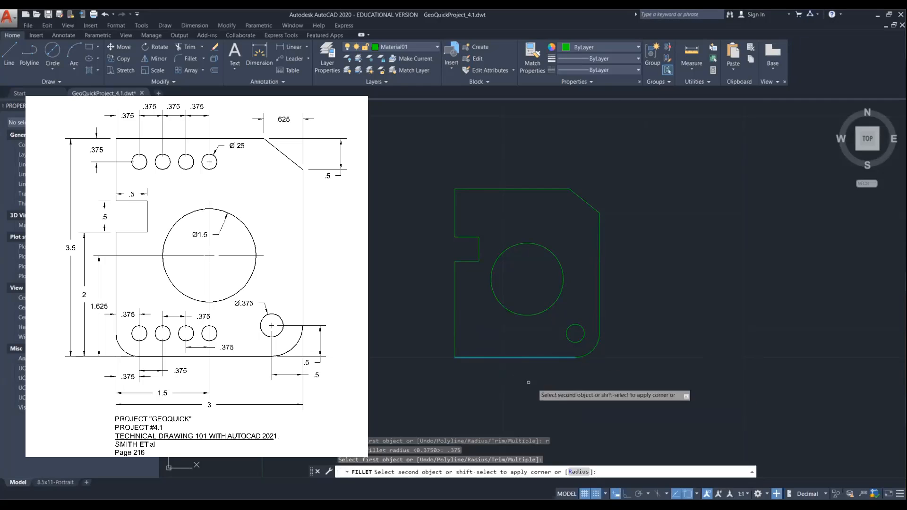
pyautogui.click(455, 331)
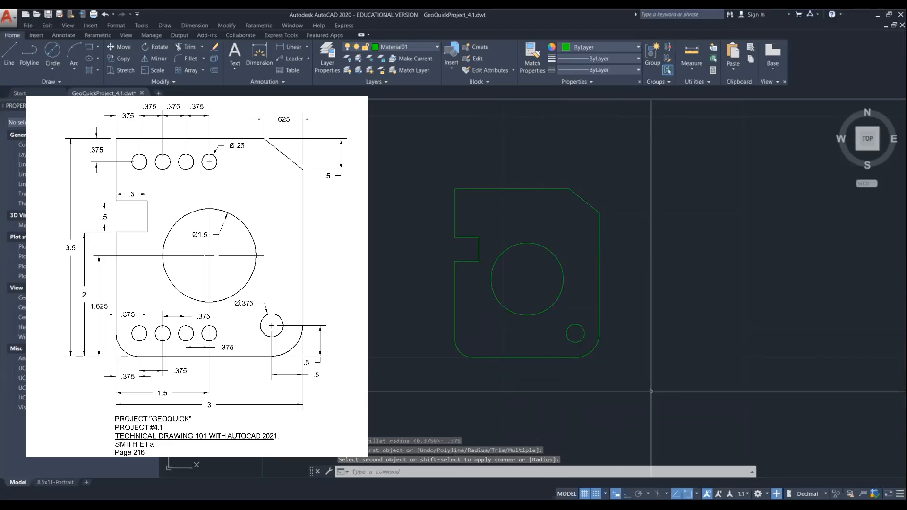
pyautogui.scroll(-2, 651, 391)
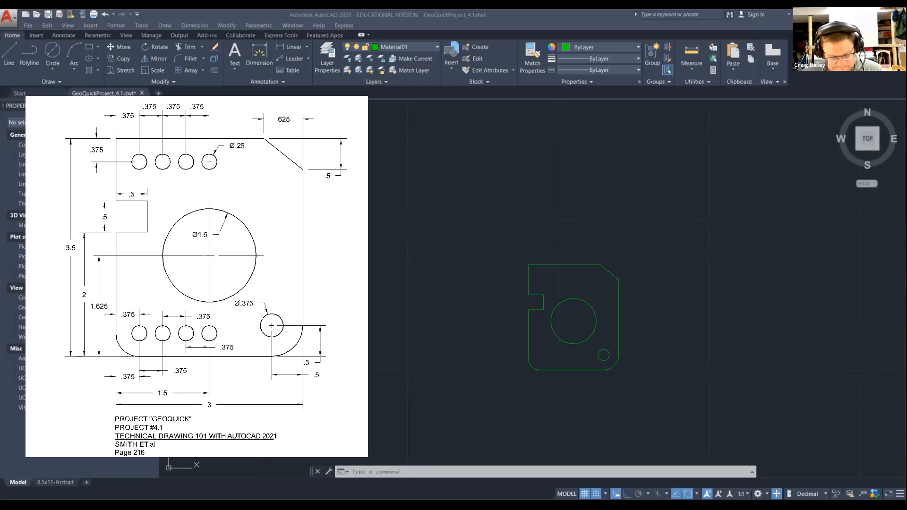
pyautogui.click(426, 474)
pyautogui.write('cirl')
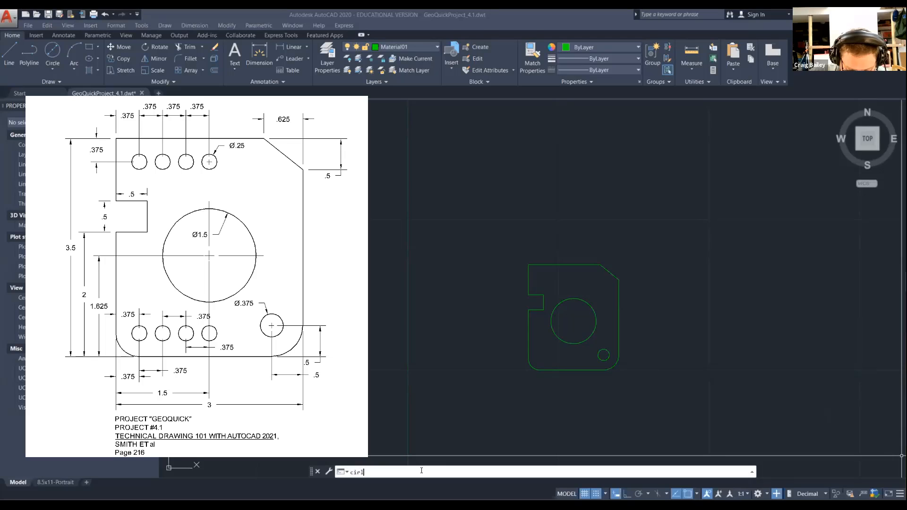
pyautogui.write('e')
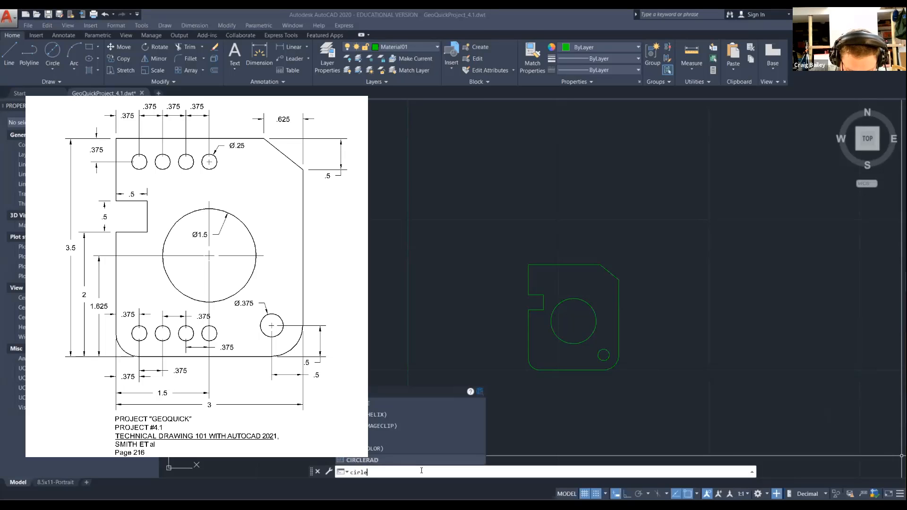
pyautogui.press('BackSpace')
pyautogui.press('BackSpace')
pyautogui.write('cle')
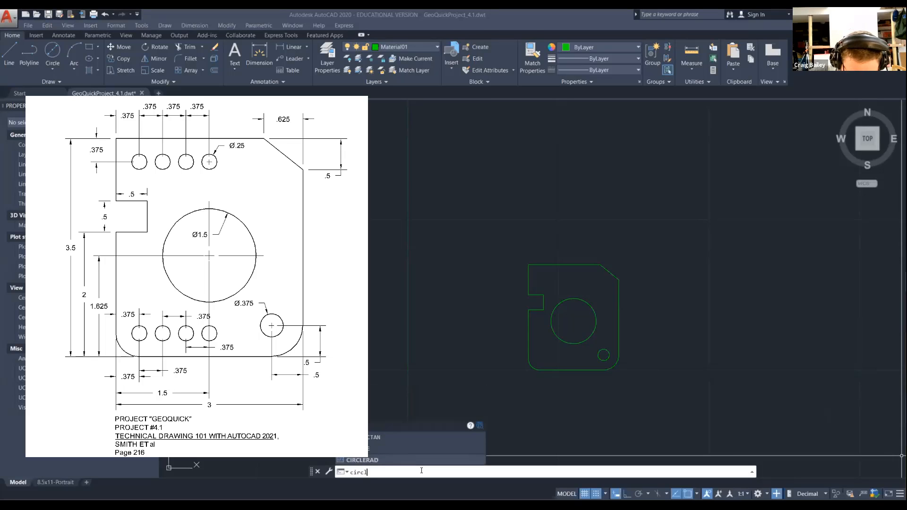
pyautogui.press('Return')
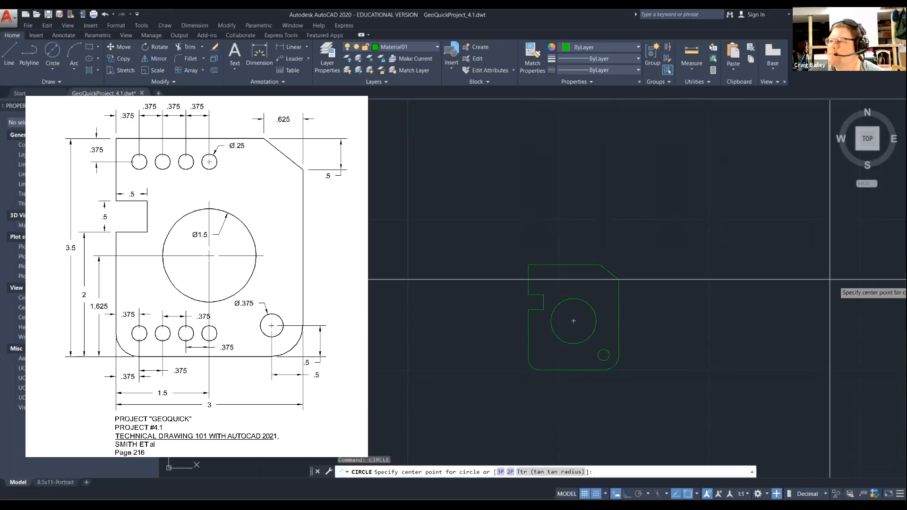
pyautogui.click(532, 365)
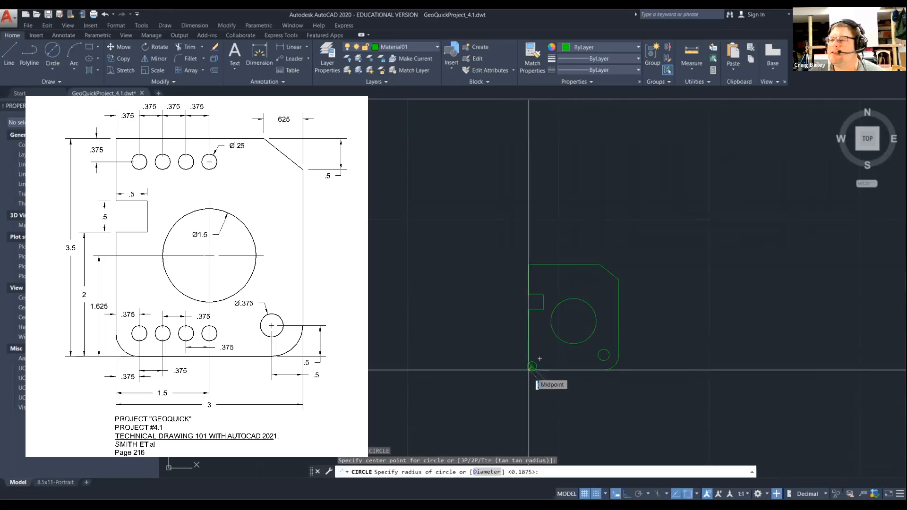
pyautogui.scroll(5, 529, 370)
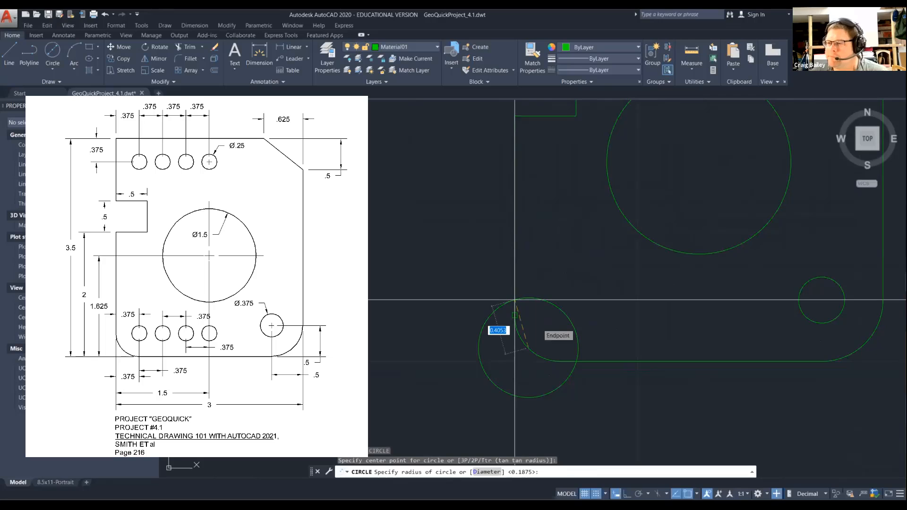
pyautogui.press('Escape')
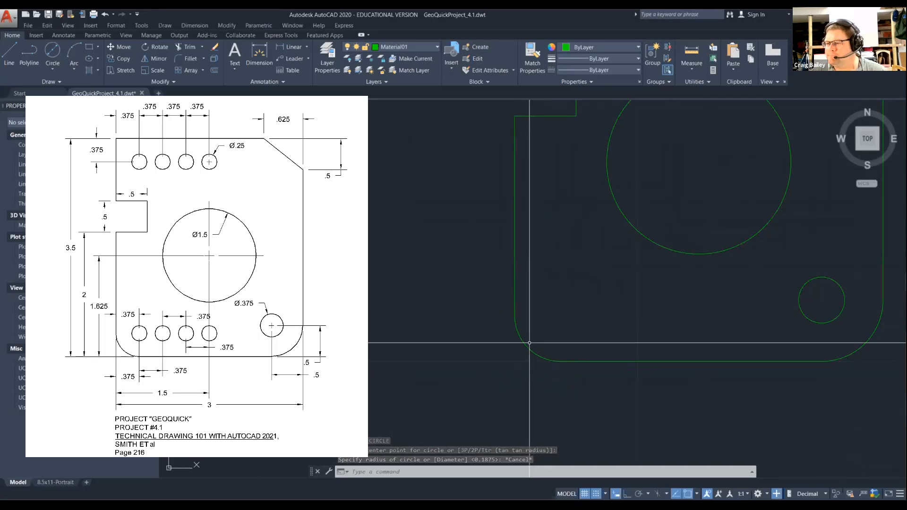
pyautogui.write('CIRCLE')
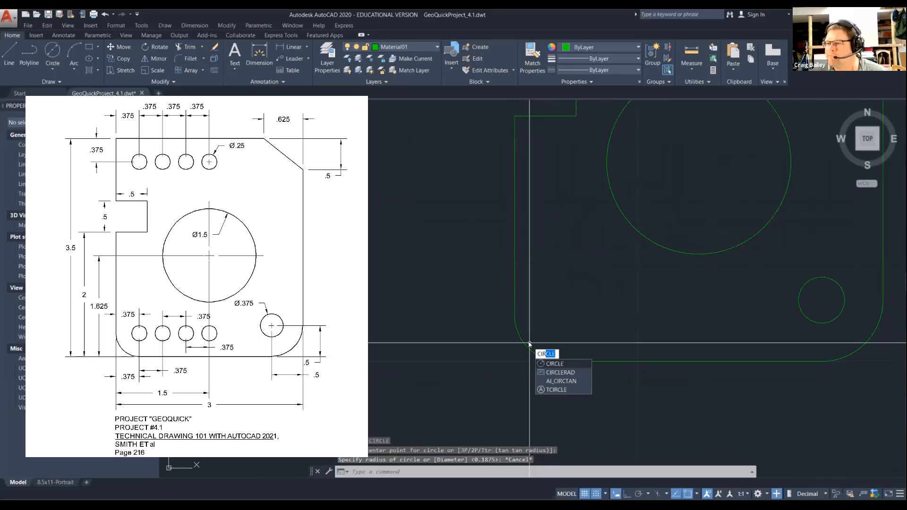
pyautogui.press('Return')
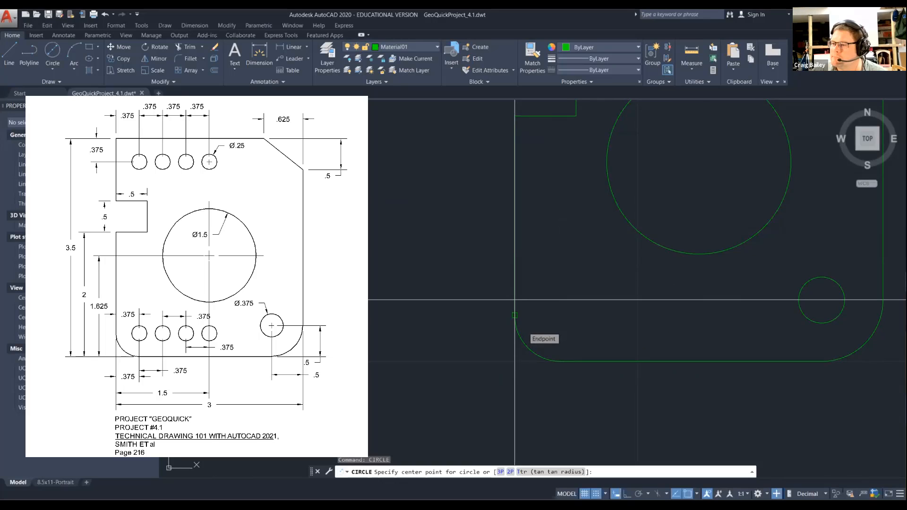
pyautogui.keyDown('shift'); pyautogui.rightClick(523, 330); pyautogui.keyUp('shift')
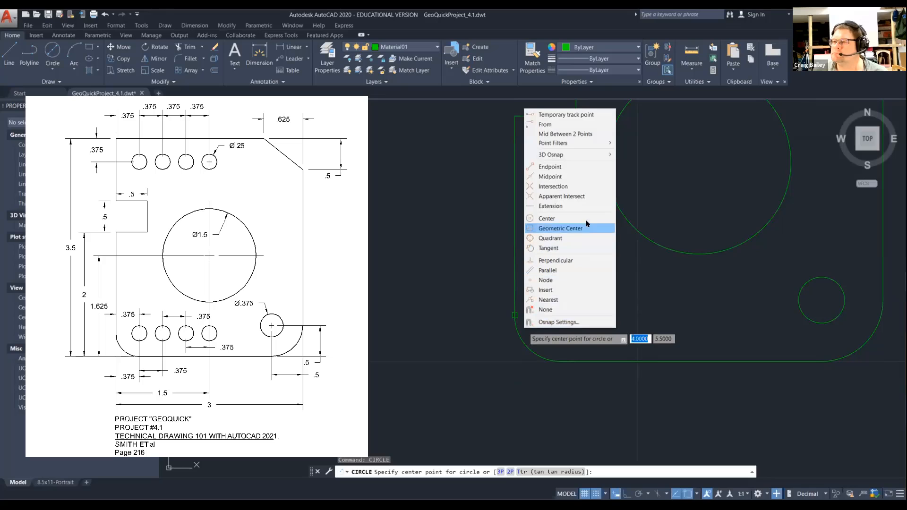
pyautogui.moveTo(599, 160)
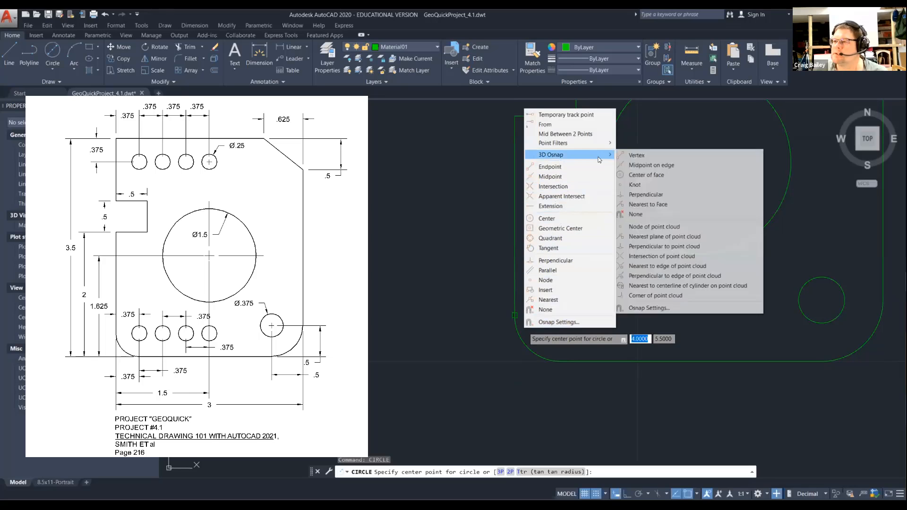
pyautogui.click(586, 217)
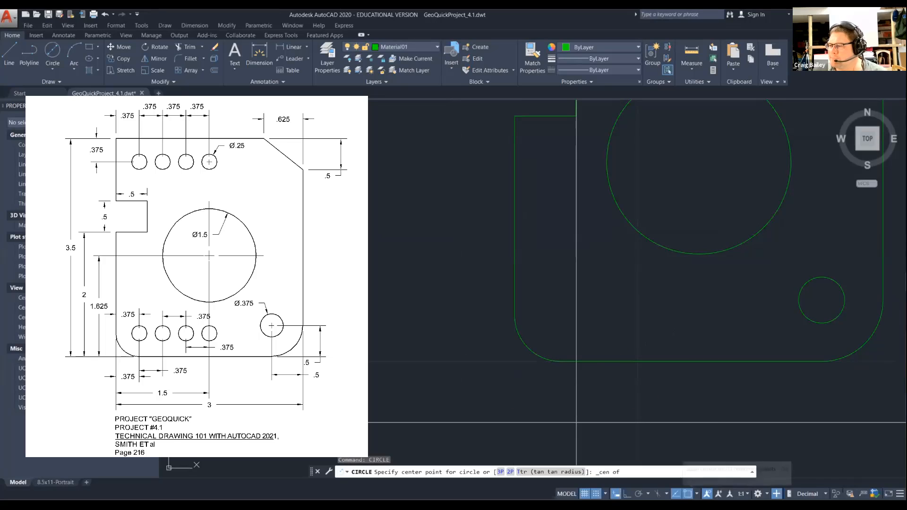
# Turn off snap mode in the snap settings and cancel the unfinished circle command
pyautogui.click(605, 492)
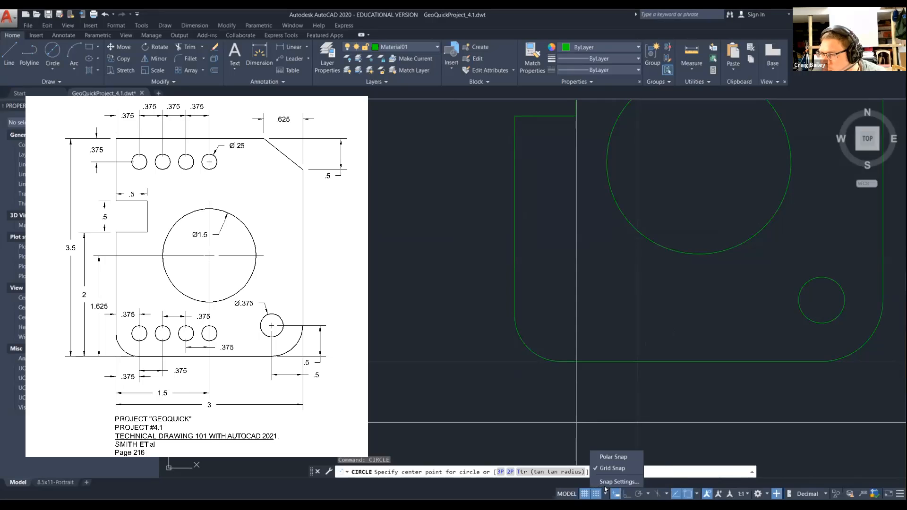
pyautogui.click(612, 469)
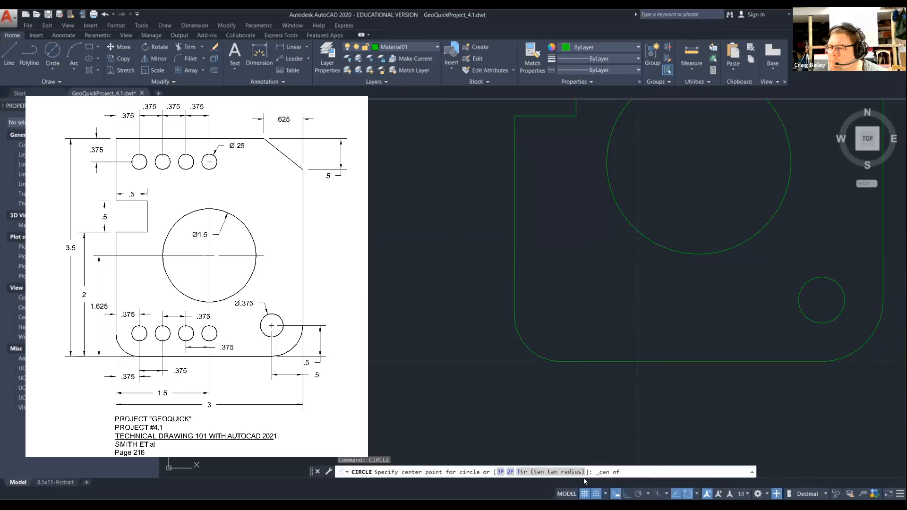
pyautogui.click(606, 494)
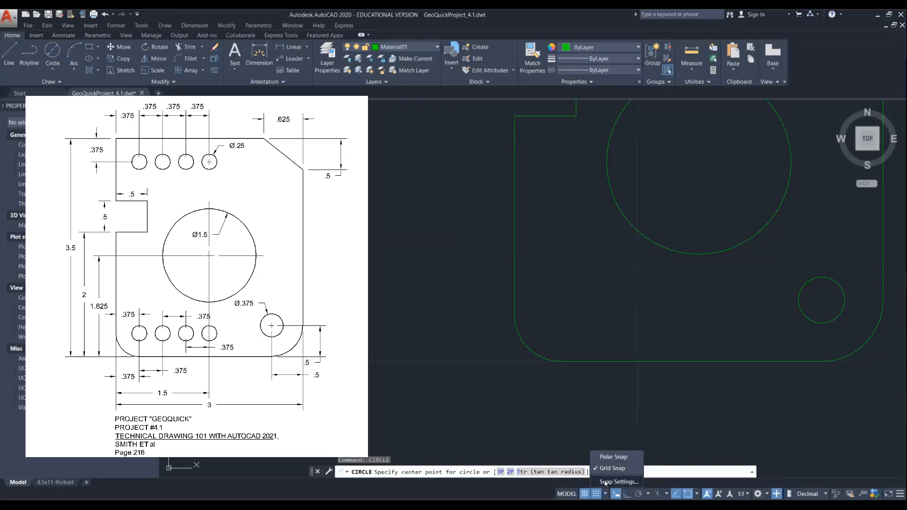
pyautogui.click(619, 482)
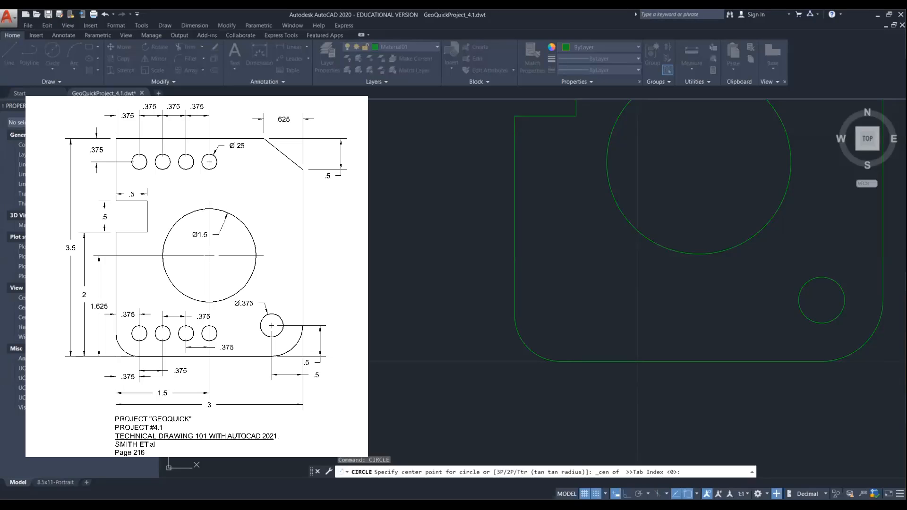
pyautogui.click(477, 350)
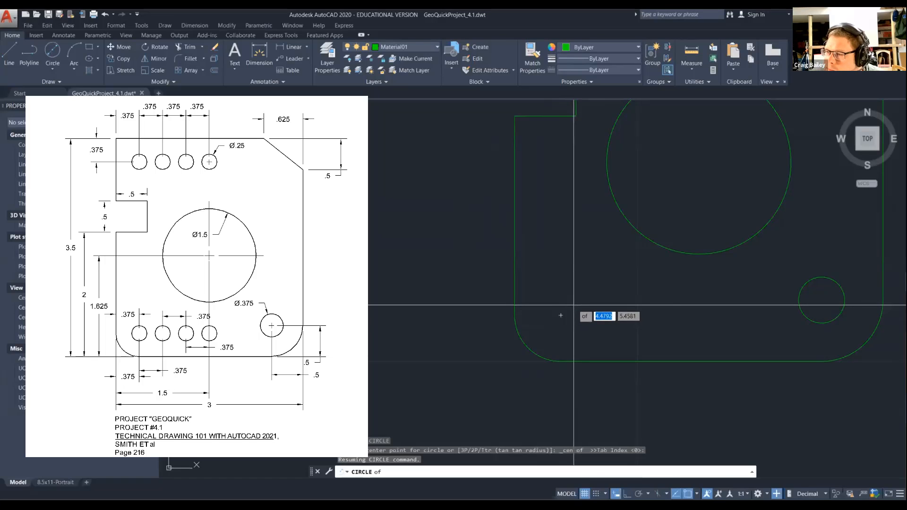
pyautogui.press('Return')
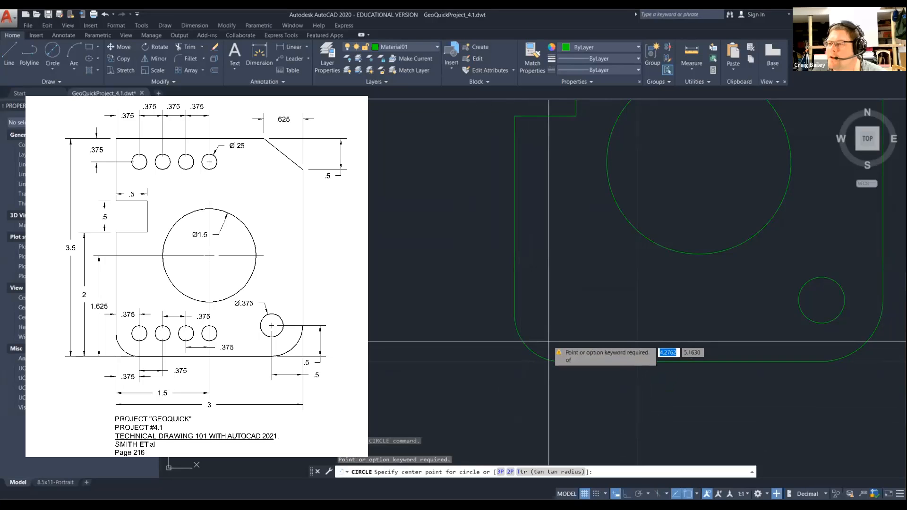
pyautogui.press('Escape')
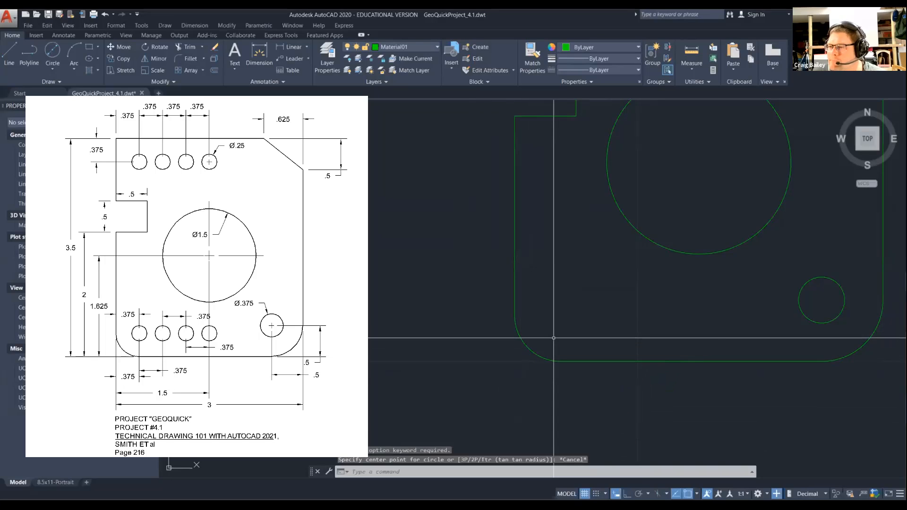
# Draw a circle of diameter .25 centred on the centre point of the plate's lower-left fillet arc
pyautogui.write('cirl')
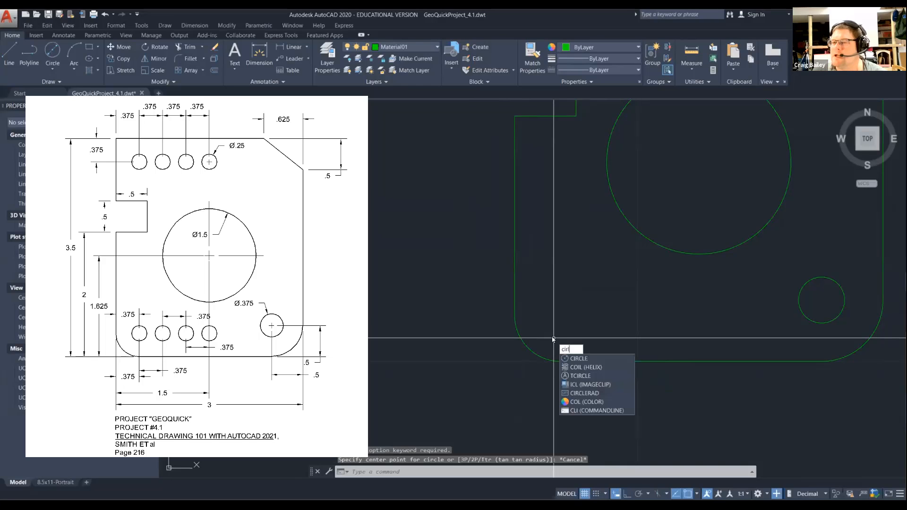
pyautogui.press('BackSpace')
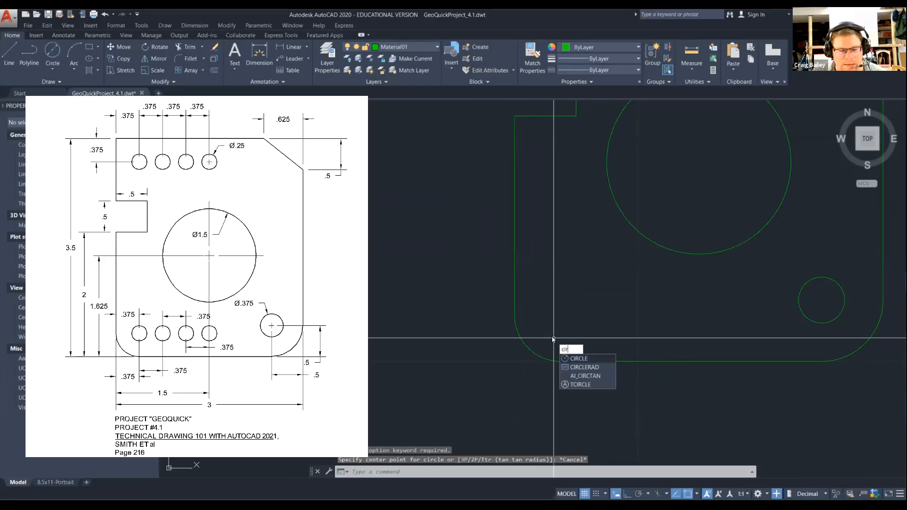
pyautogui.press('Return')
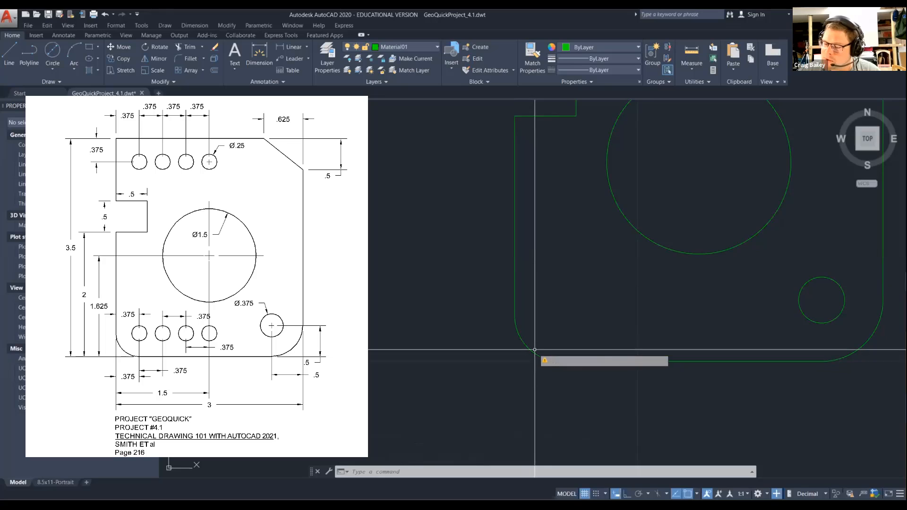
pyautogui.write('CIRcle')
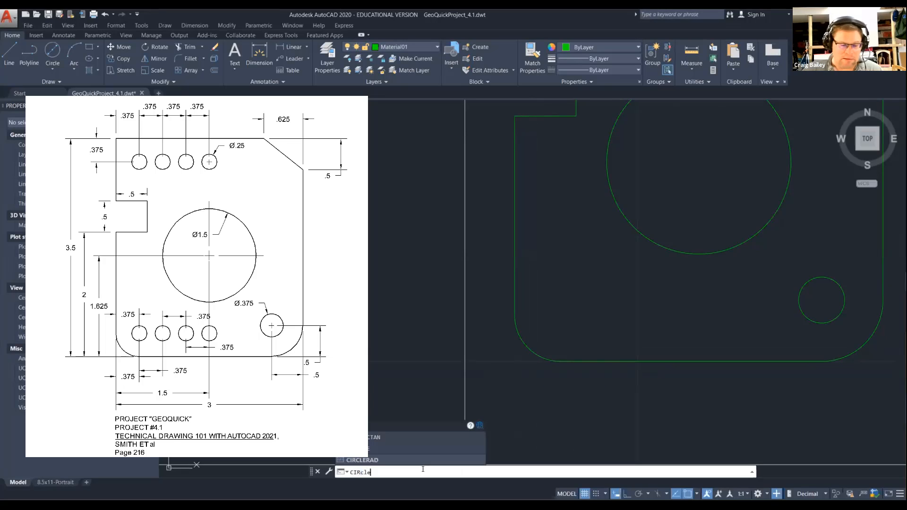
pyautogui.press('Return')
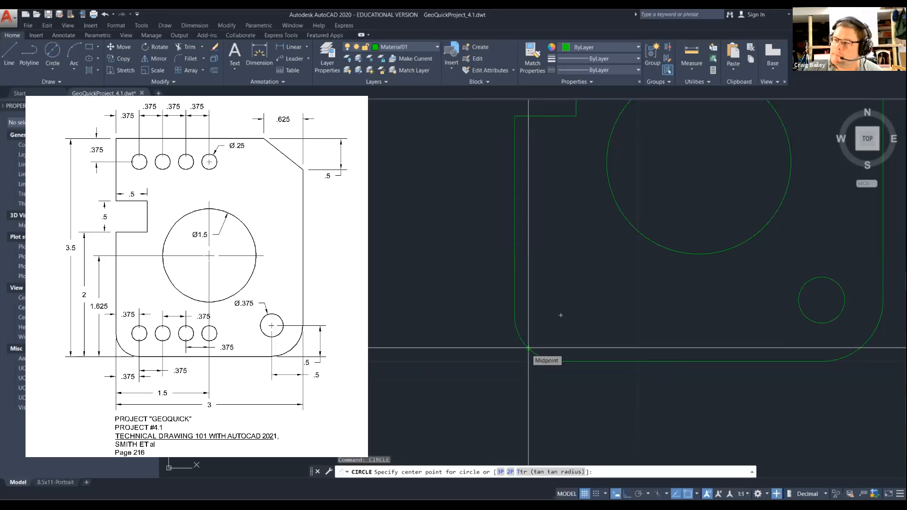
pyautogui.click(560, 315)
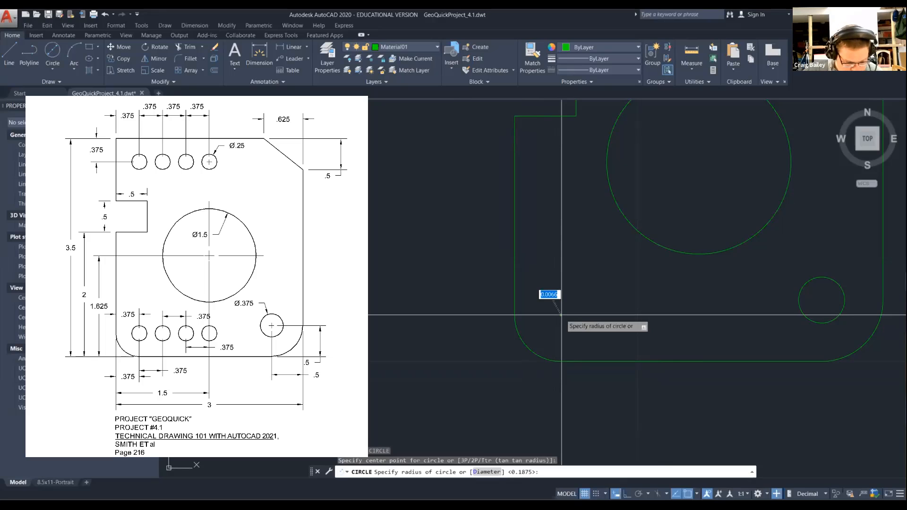
pyautogui.write('d')
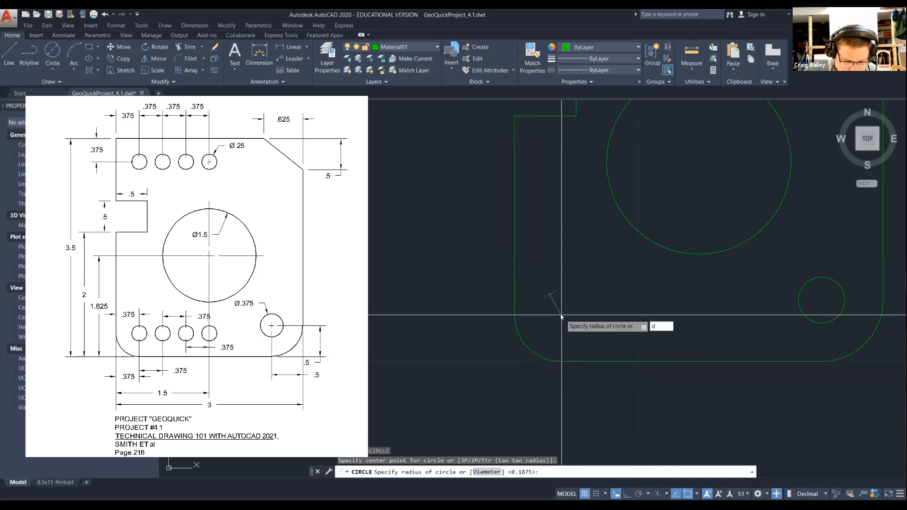
pyautogui.press('Return')
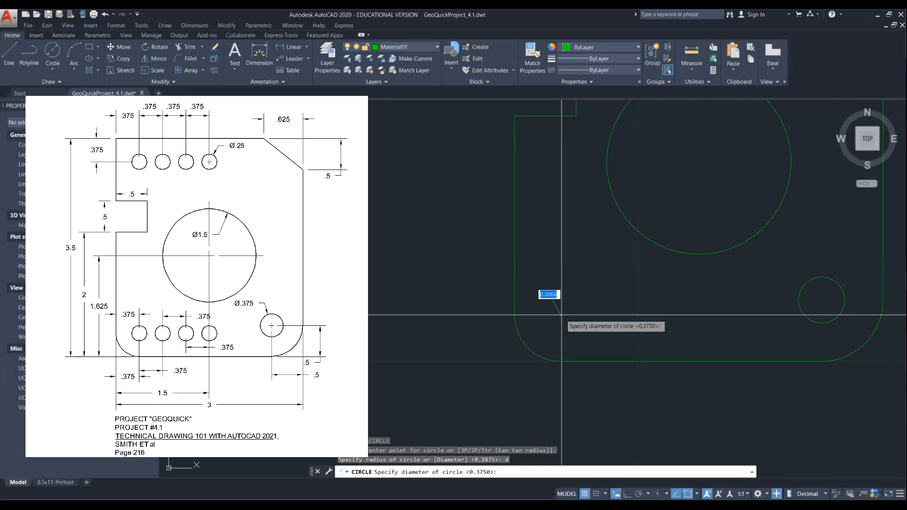
pyautogui.write('.25')
pyautogui.press('Return')
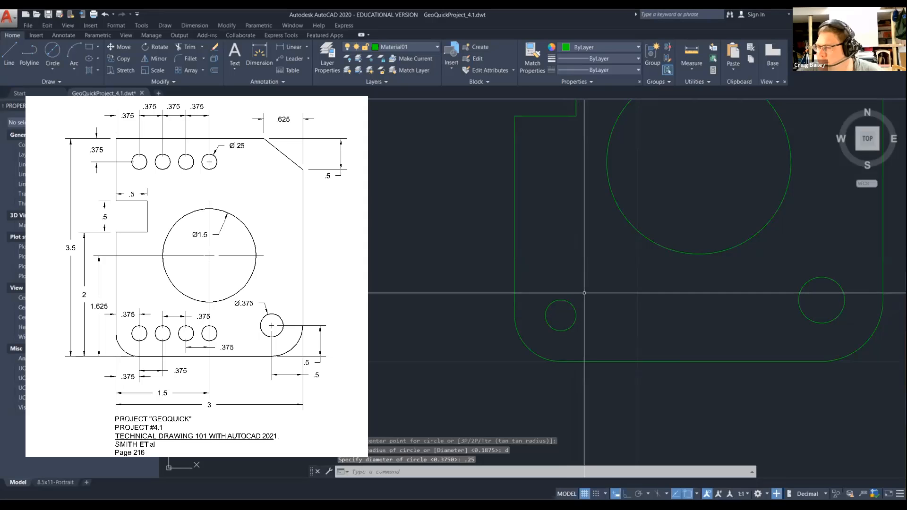
# Create a rectangular array of the .25 circle near the lower-left fillet with 4 columns spaced .375 apart
pyautogui.scroll(-2, 584, 292)
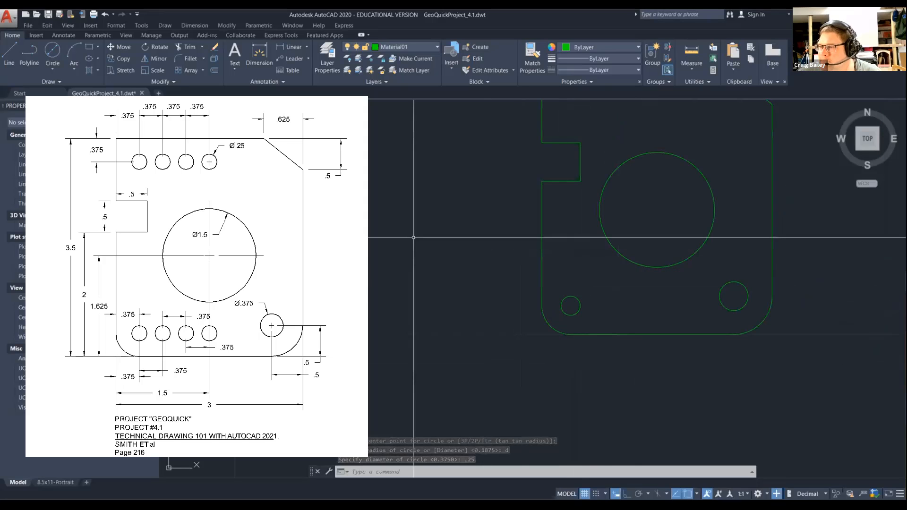
pyautogui.moveTo(413, 238); pyautogui.dragTo(356, 280, button='middle')
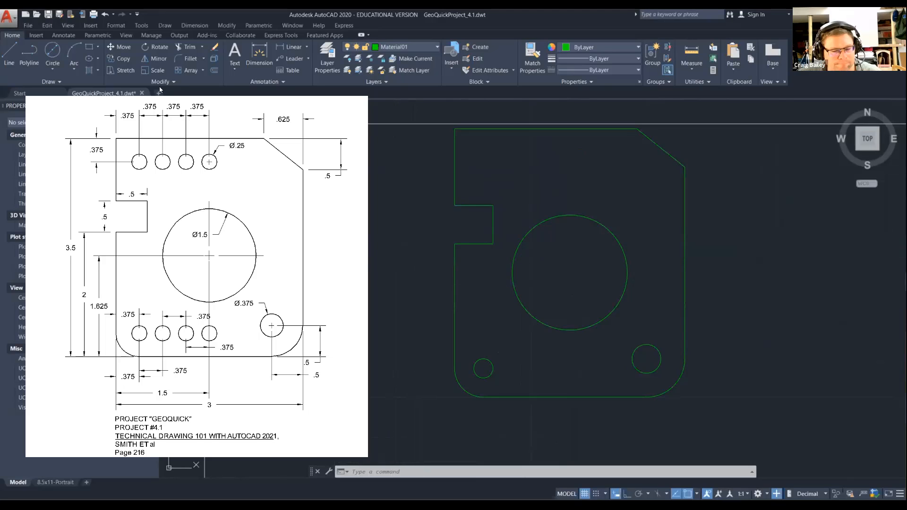
pyautogui.click(189, 69)
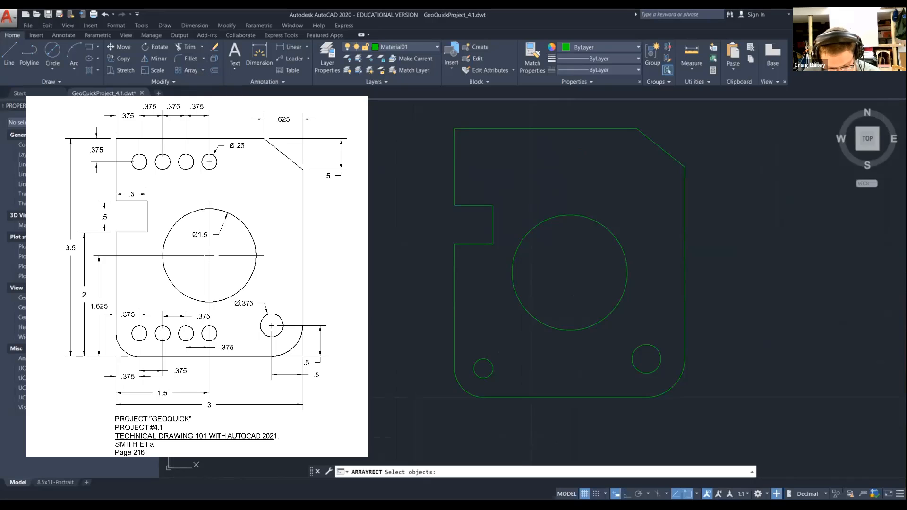
pyautogui.click(485, 378)
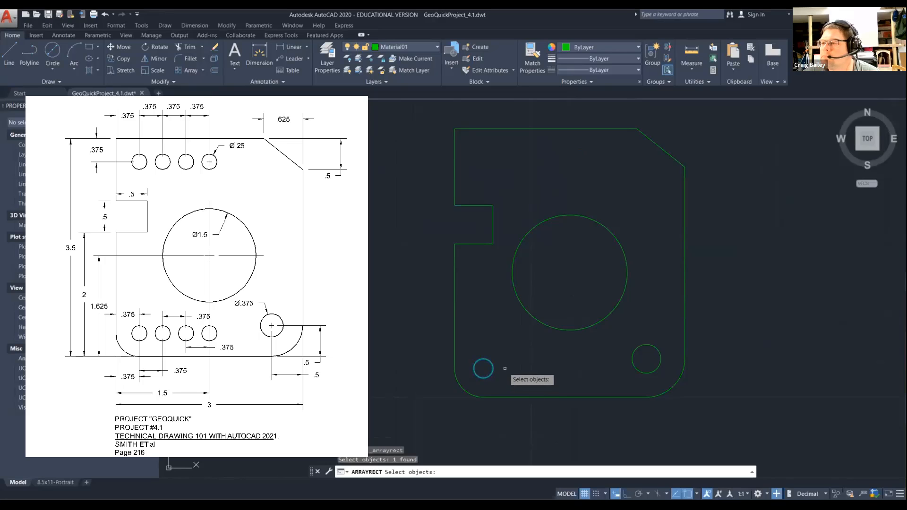
pyautogui.press('Return')
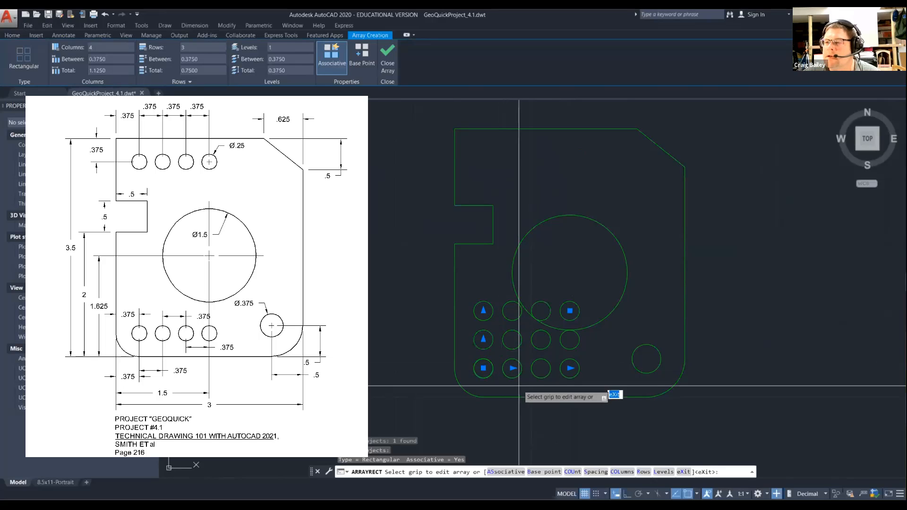
pyautogui.click(621, 473)
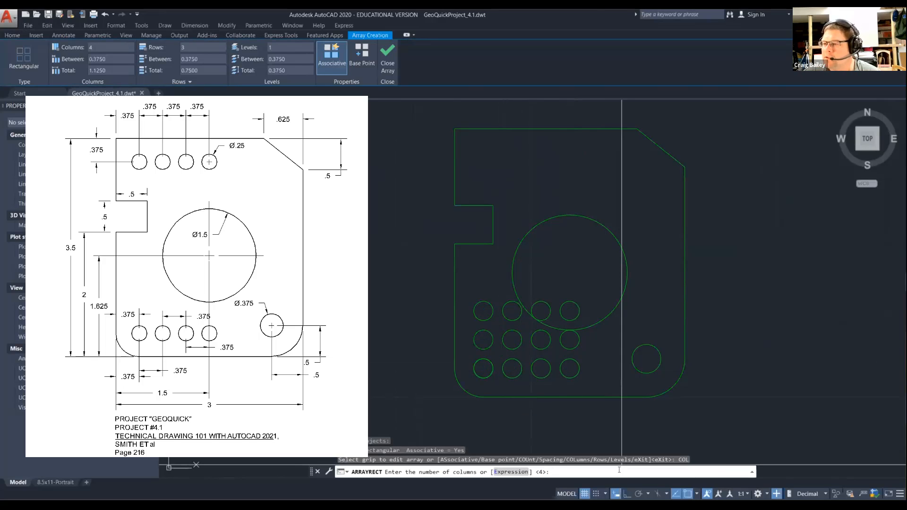
pyautogui.write('4')
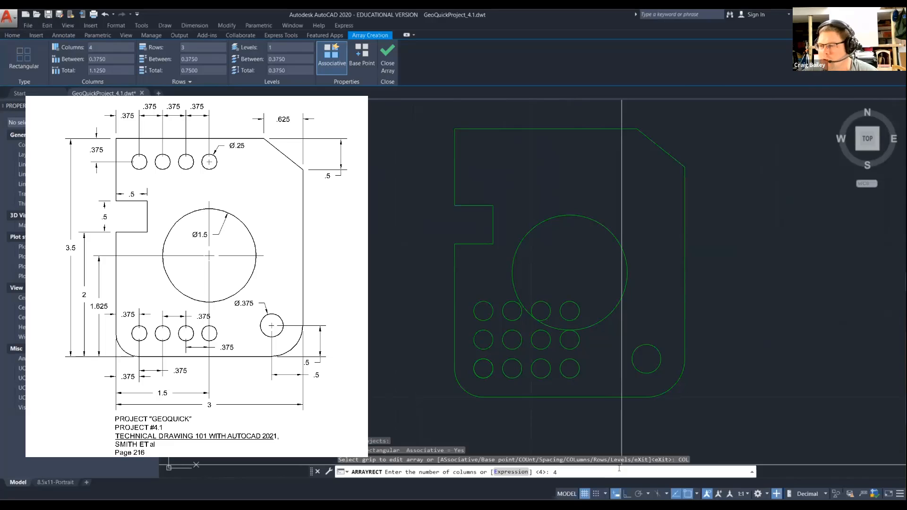
pyautogui.press('Return')
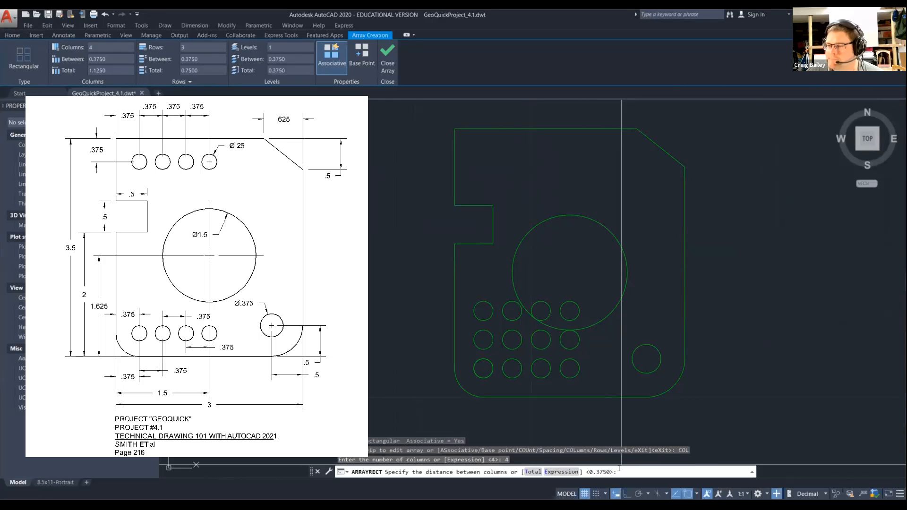
pyautogui.write('.375')
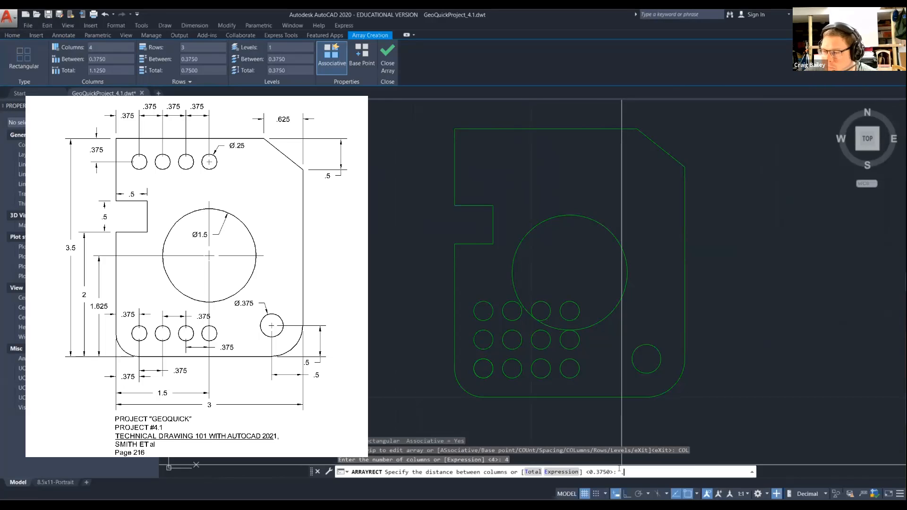
pyautogui.press('Return')
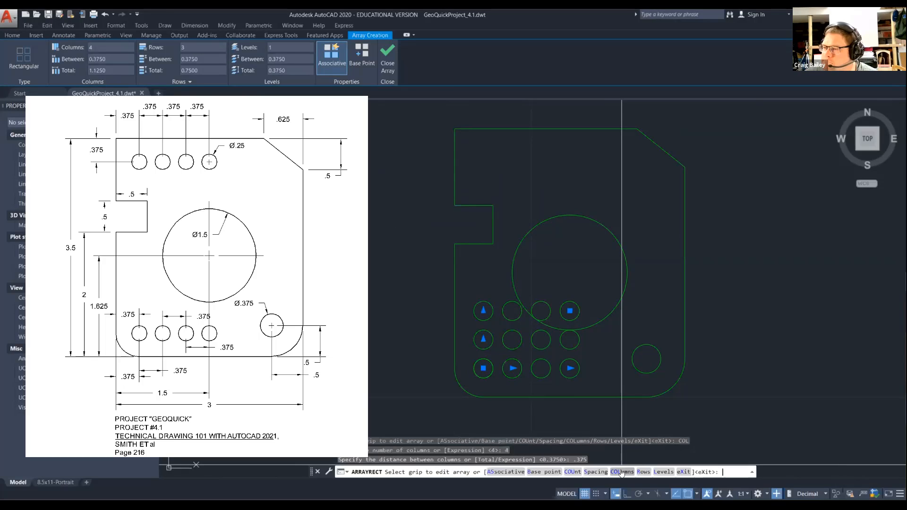
# Set the .25 circle array to 2 rows spaced 2.75 apart and finish the array
pyautogui.write('r')
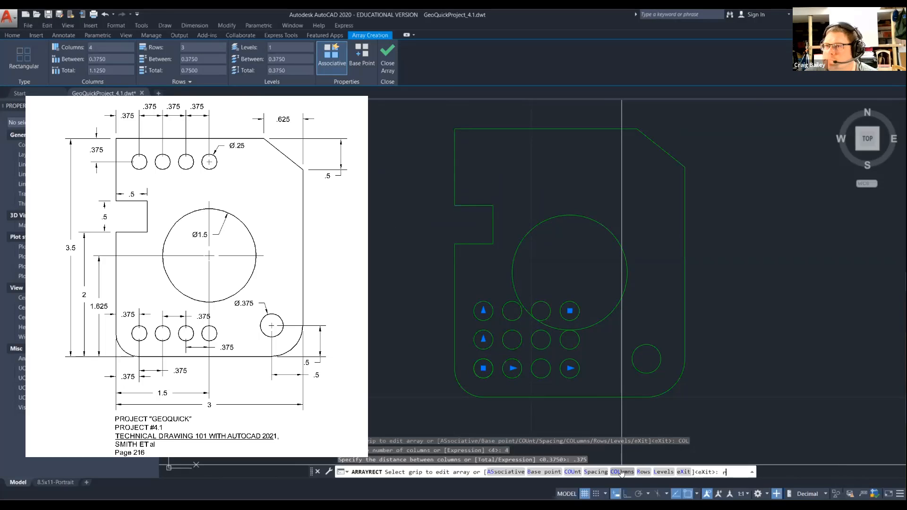
pyautogui.press('Return')
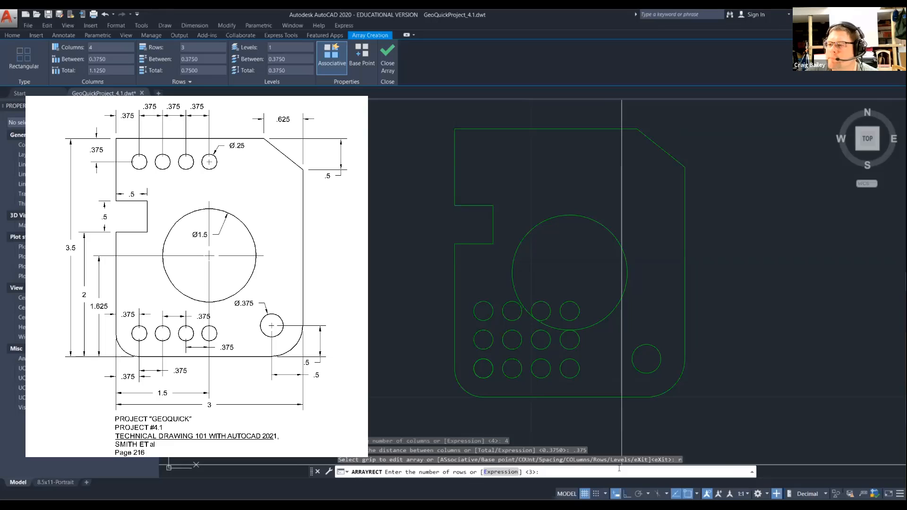
pyautogui.write('2')
pyautogui.press('Return')
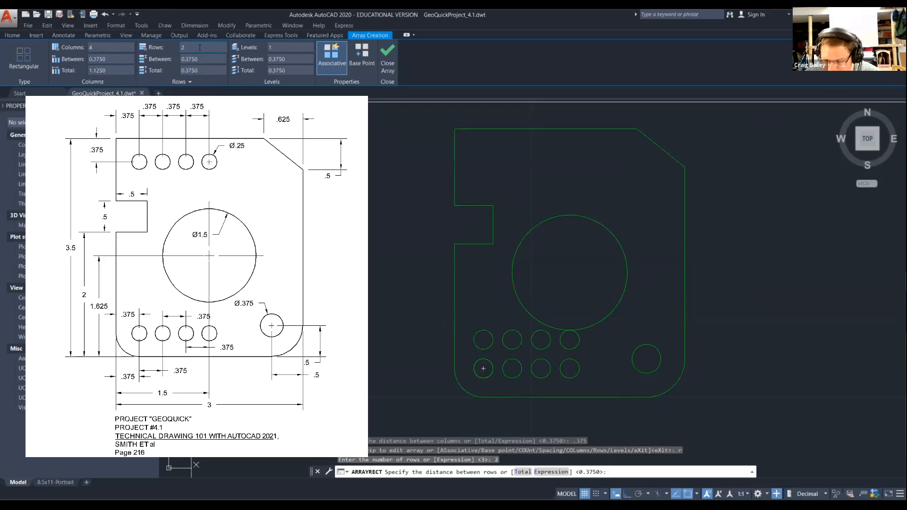
pyautogui.click(211, 57)
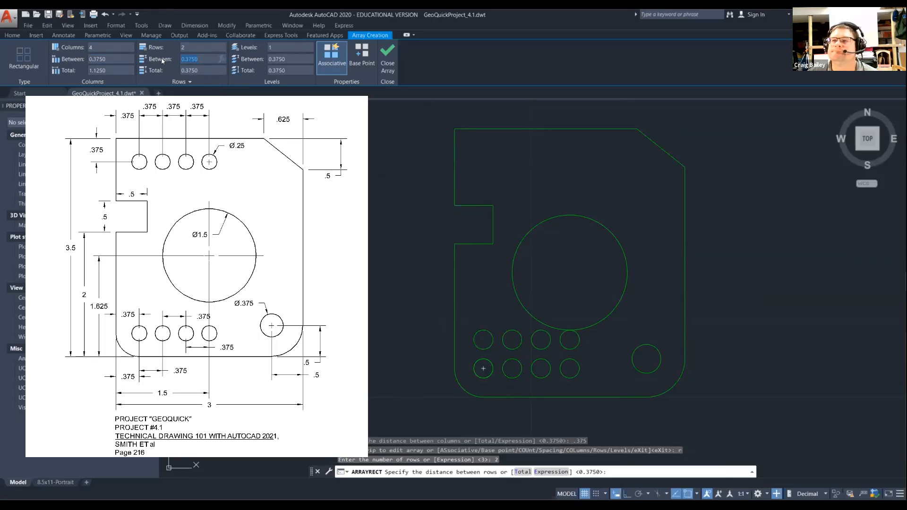
pyautogui.write('2.75')
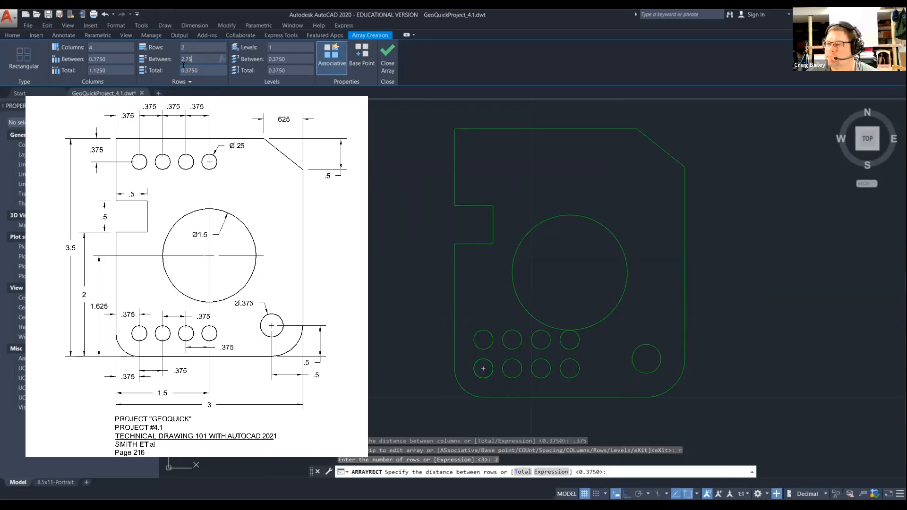
pyautogui.press('Return')
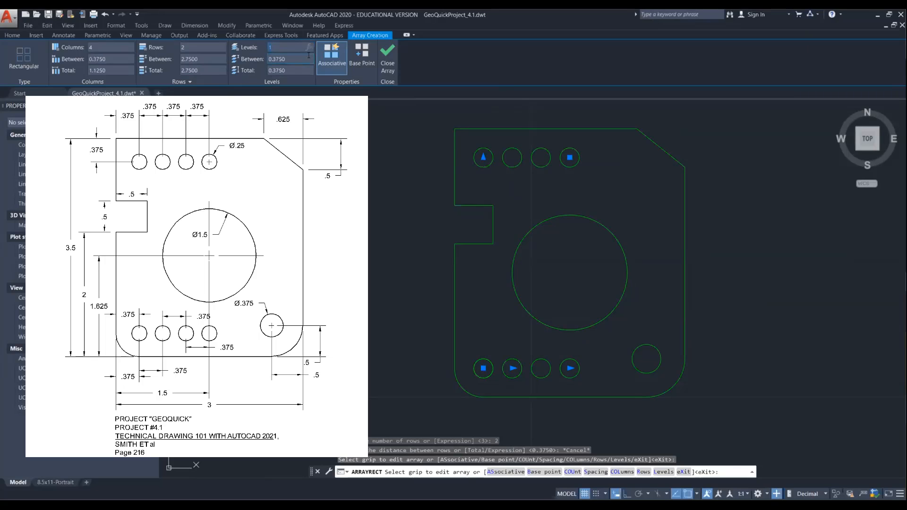
pyautogui.click(387, 54)
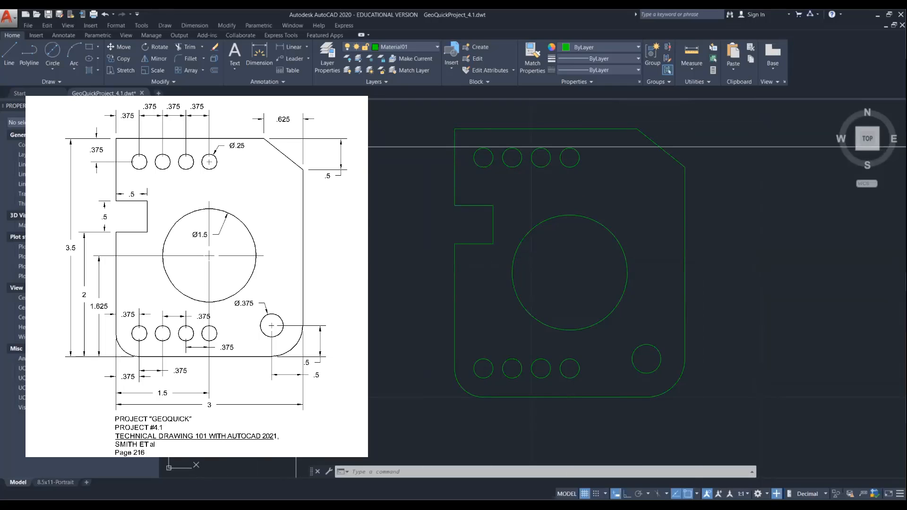
# Start editing the plate's top edge with PEDIT and convert that line into a polyline
pyautogui.click(25, 51)
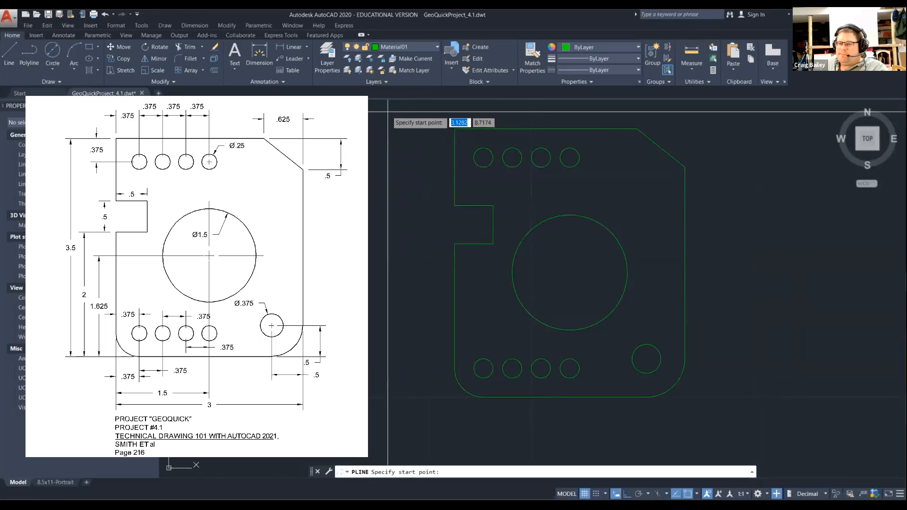
pyautogui.press('Escape')
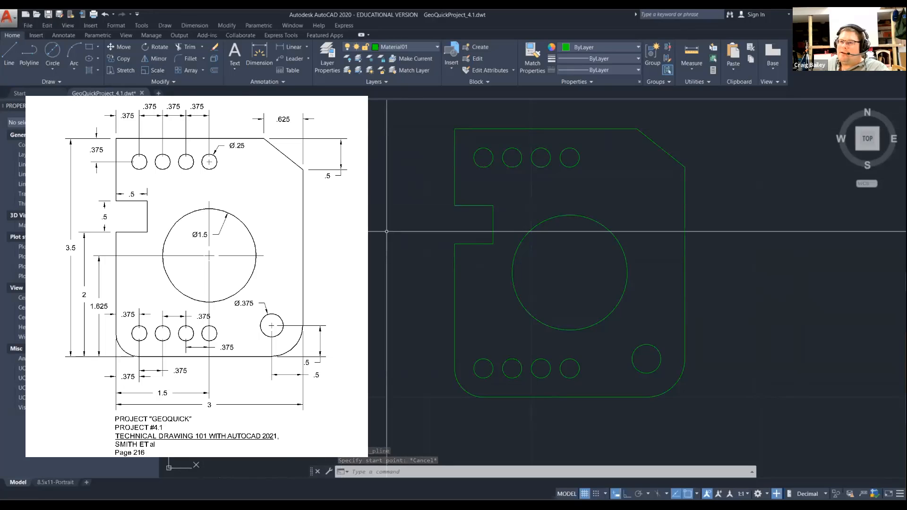
pyautogui.write('p')
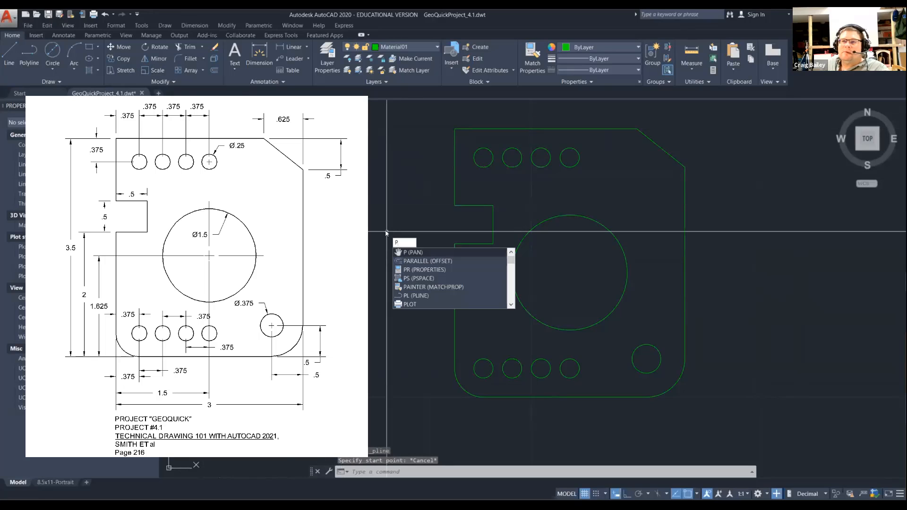
pyautogui.write('eedit')
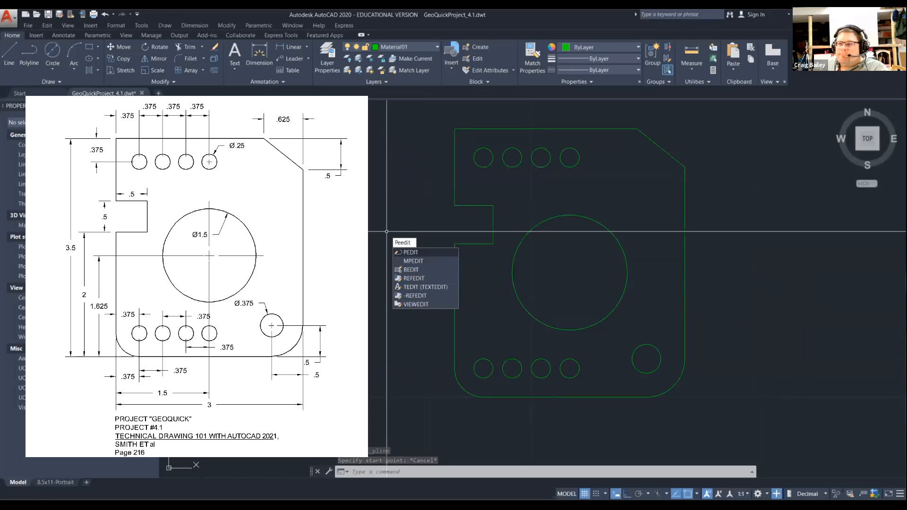
pyautogui.press('Return')
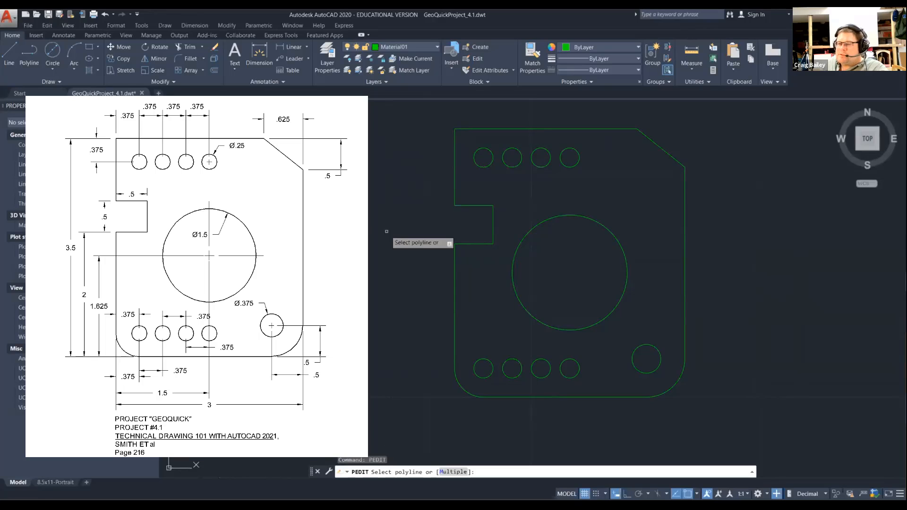
pyautogui.click(484, 128)
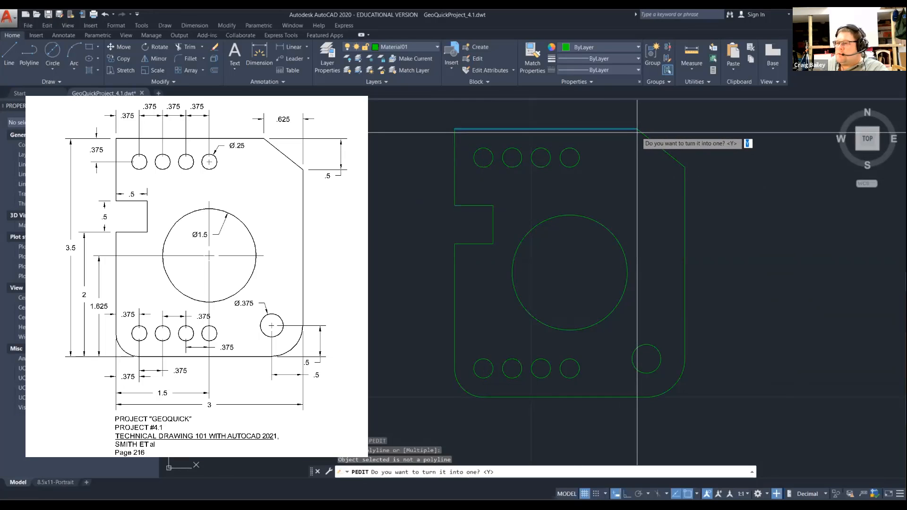
pyautogui.write('y')
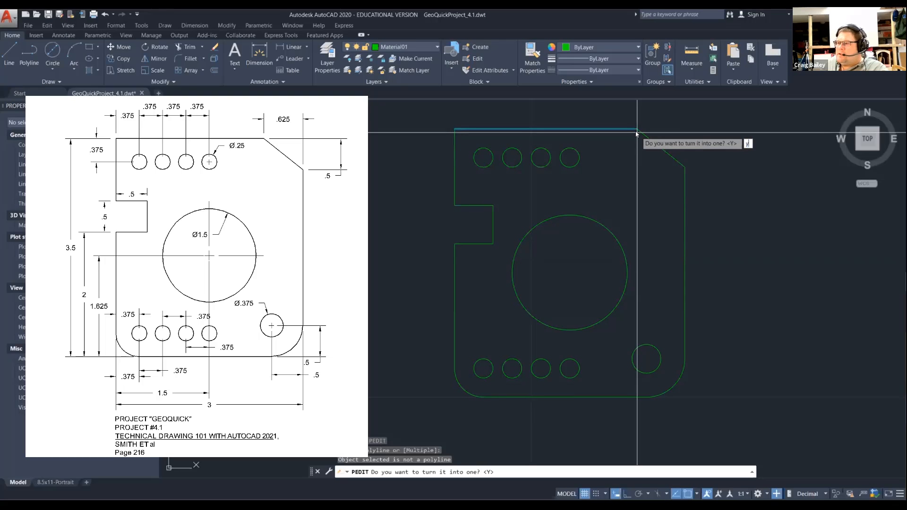
pyautogui.press('Return')
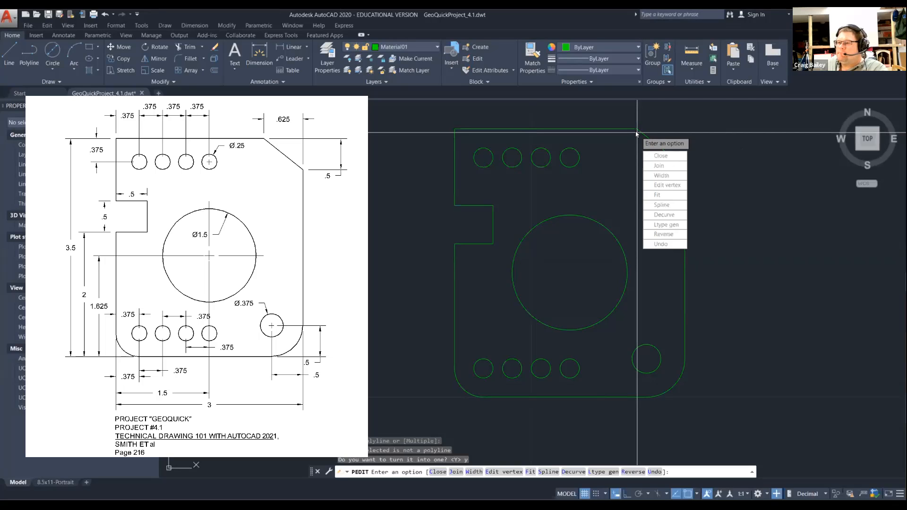
# Join the chamfer, right edge, bottom fillets, bottom edge, left edges and notch lines with the top edge into one closed outline polyline
pyautogui.write('j')
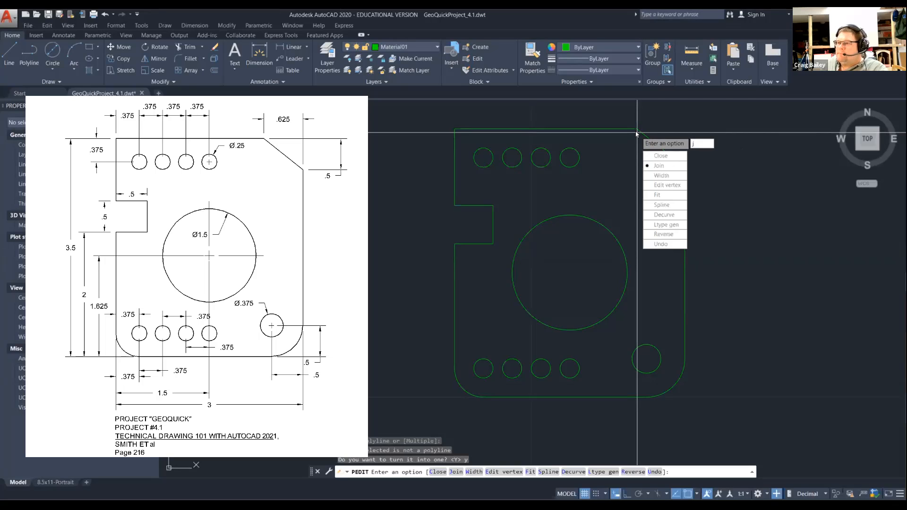
pyautogui.press('Return')
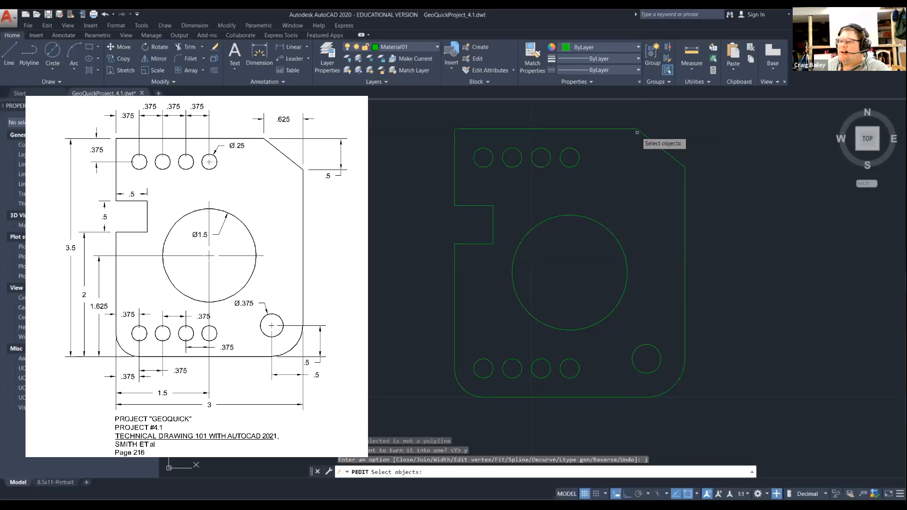
pyautogui.click(637, 131)
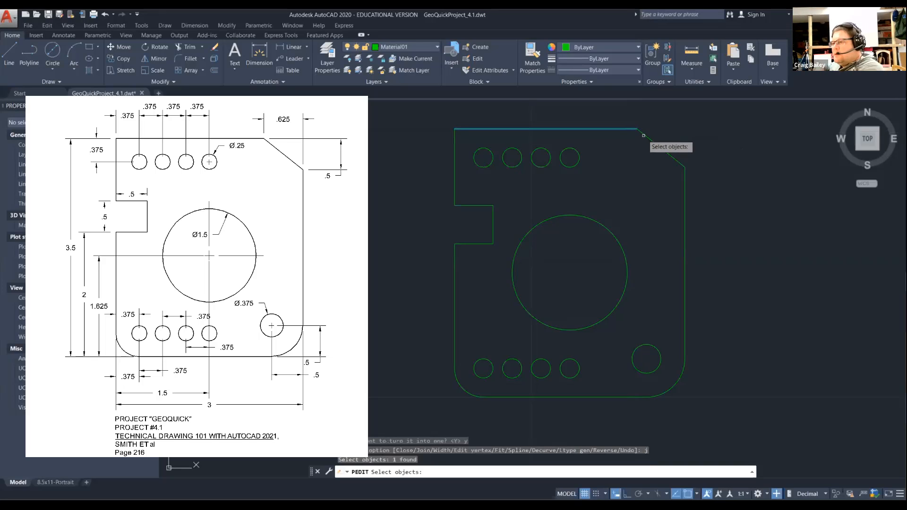
pyautogui.click(663, 153)
pyautogui.click(684, 197)
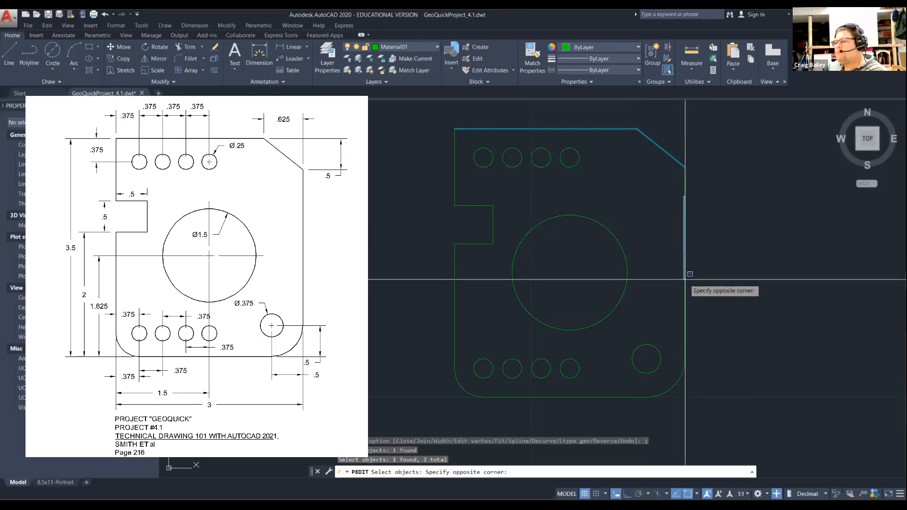
pyautogui.click(686, 262)
pyautogui.click(686, 244)
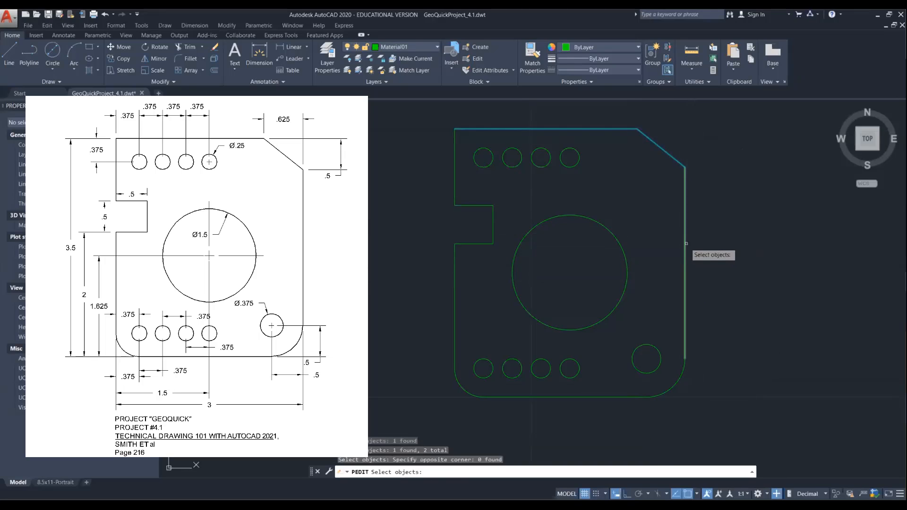
pyautogui.click(671, 383)
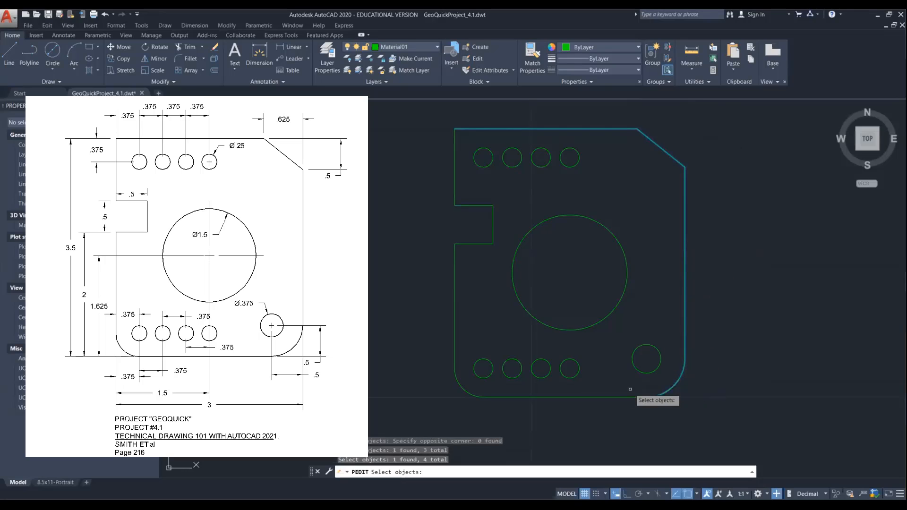
pyautogui.click(609, 398)
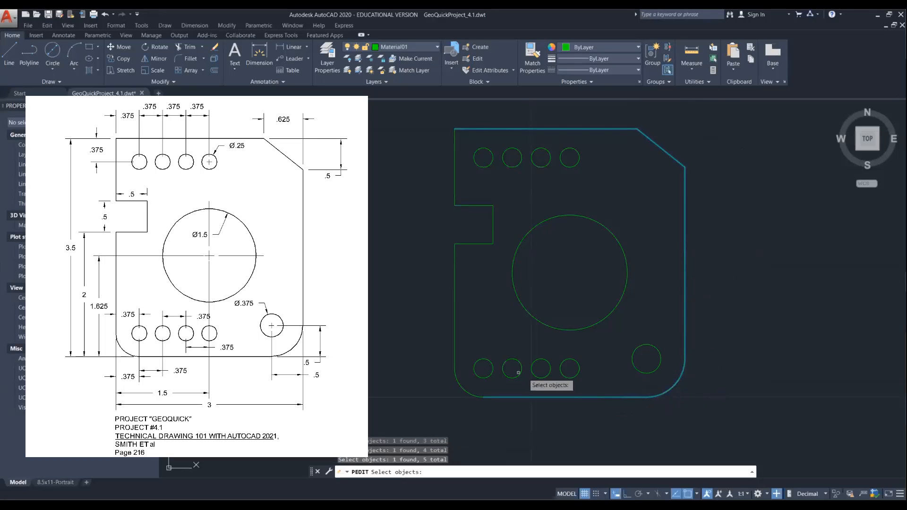
pyautogui.click(461, 387)
pyautogui.click(455, 350)
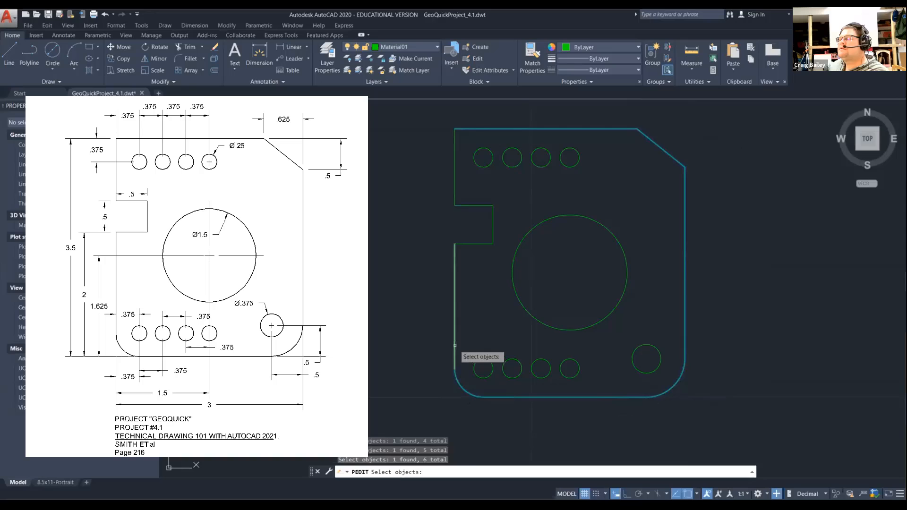
pyautogui.click(481, 243)
pyautogui.click(492, 226)
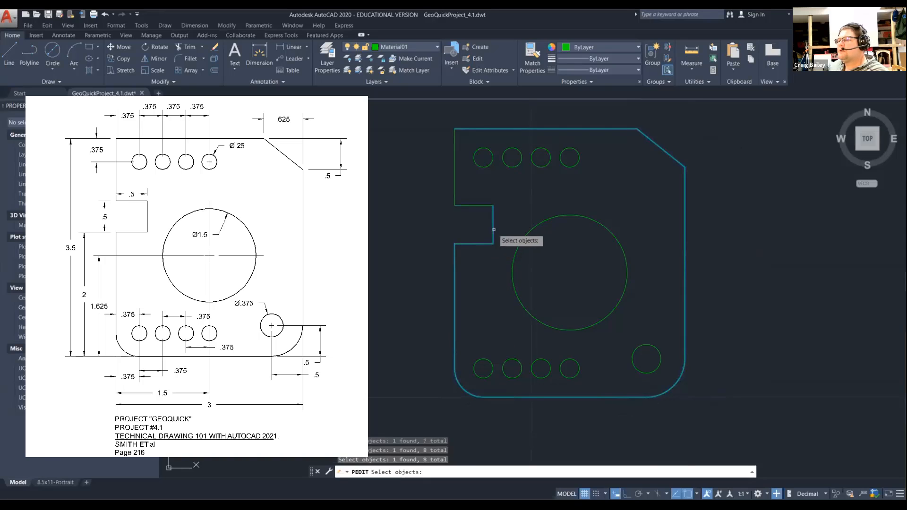
pyautogui.click(483, 205)
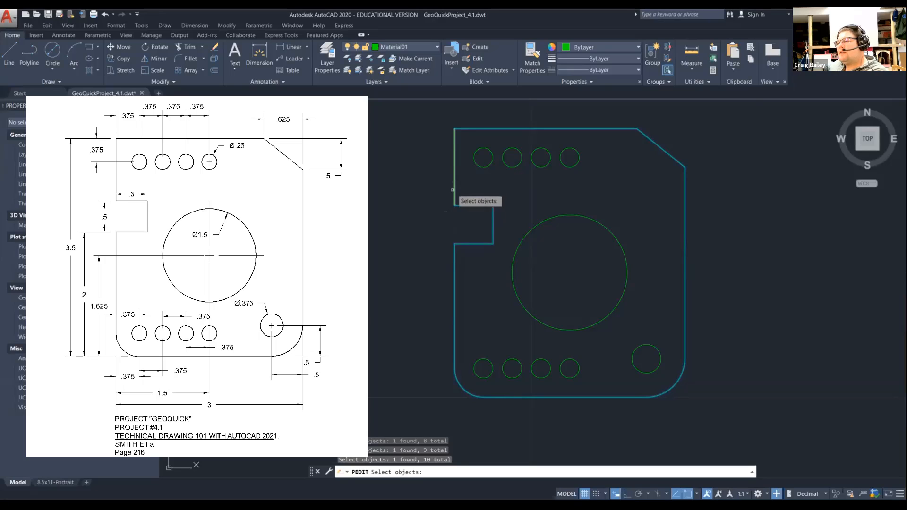
pyautogui.click(518, 192)
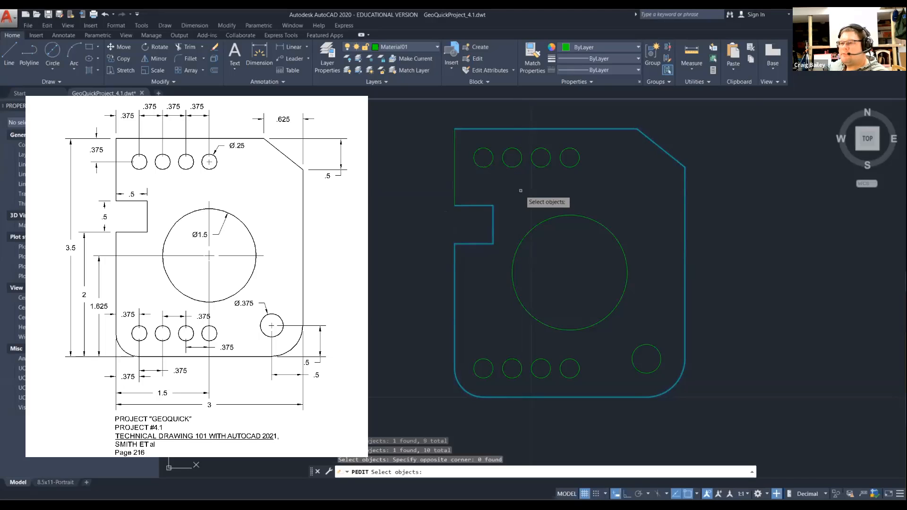
pyautogui.click(521, 191)
pyautogui.moveTo(522, 191)
pyautogui.mouseDown()
pyautogui.moveTo(411, 202)
pyautogui.moveTo(371, 338)
pyautogui.moveTo(376, 373)
pyautogui.moveTo(411, 432)
pyautogui.moveTo(432, 396)
pyautogui.mouseUp()
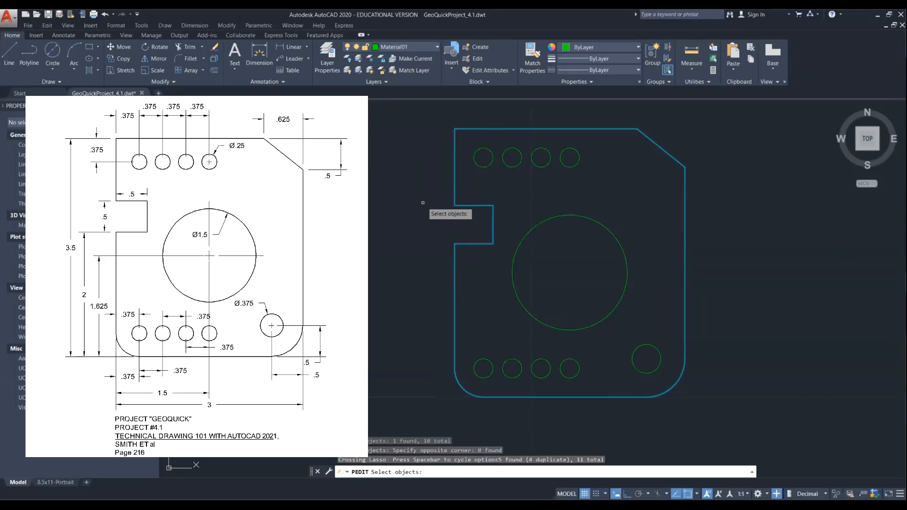
pyautogui.press('Return')
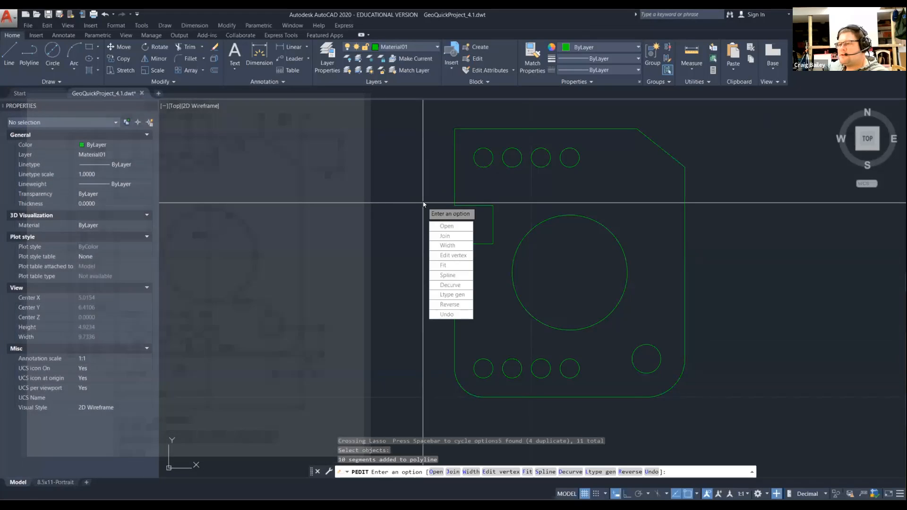
pyautogui.press('Return')
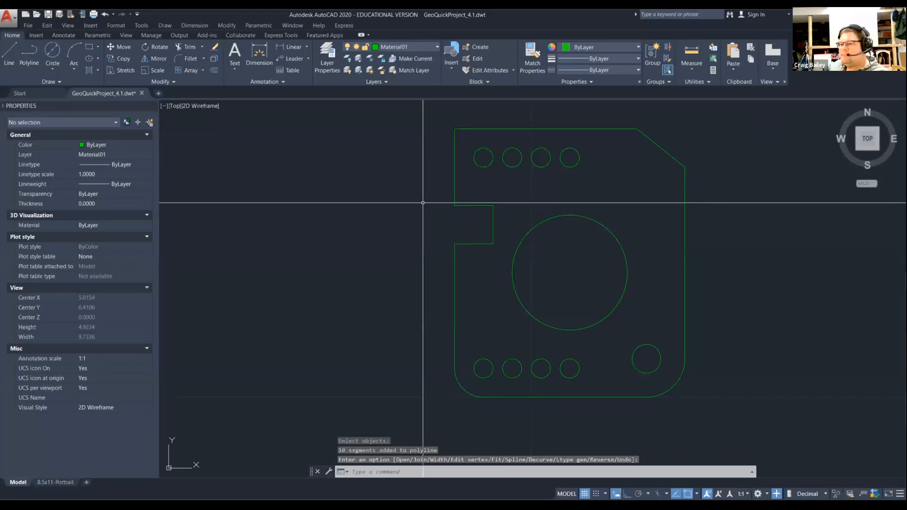
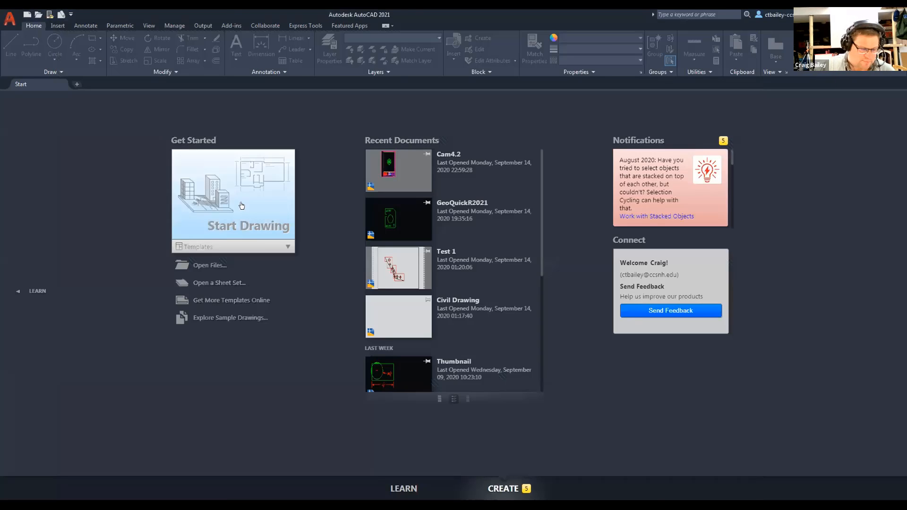
# Start a new drawing and open its layer properties to review the _Construction and Material01 layers
pyautogui.click(241, 206)
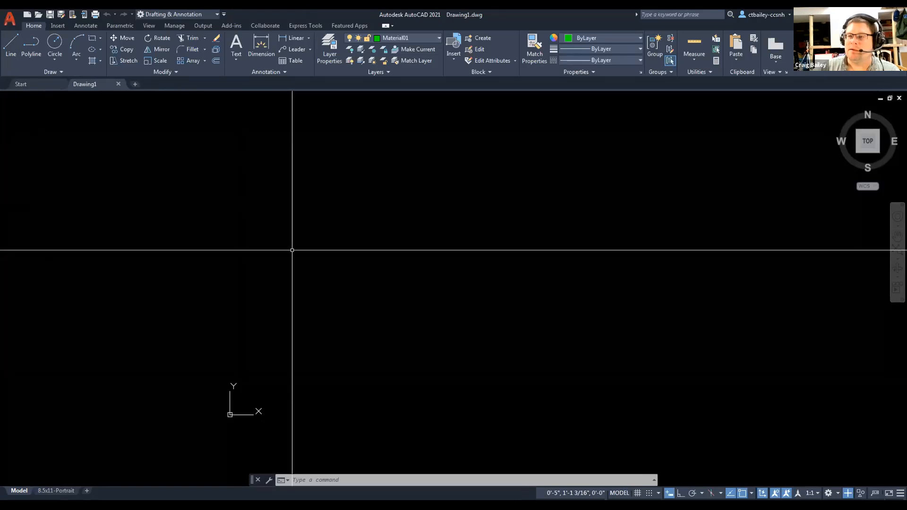
pyautogui.write('la')
pyautogui.press('Return')
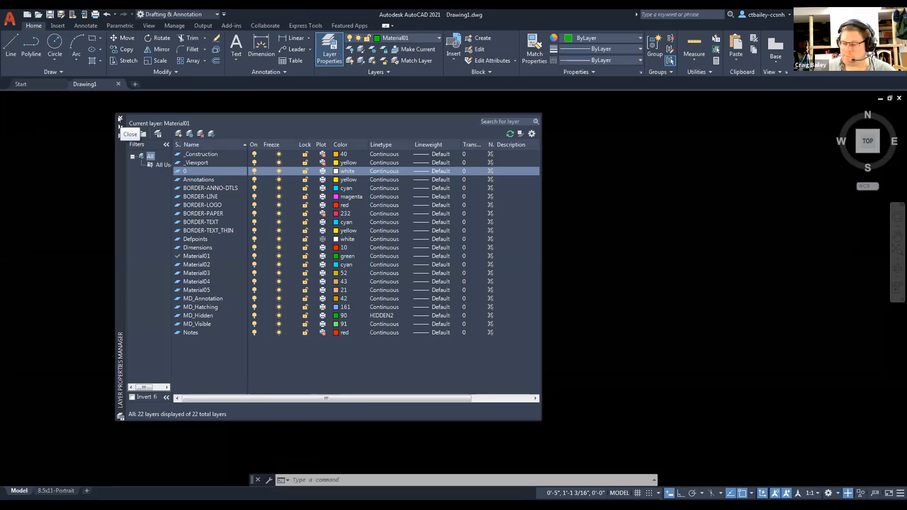
pyautogui.click(202, 155)
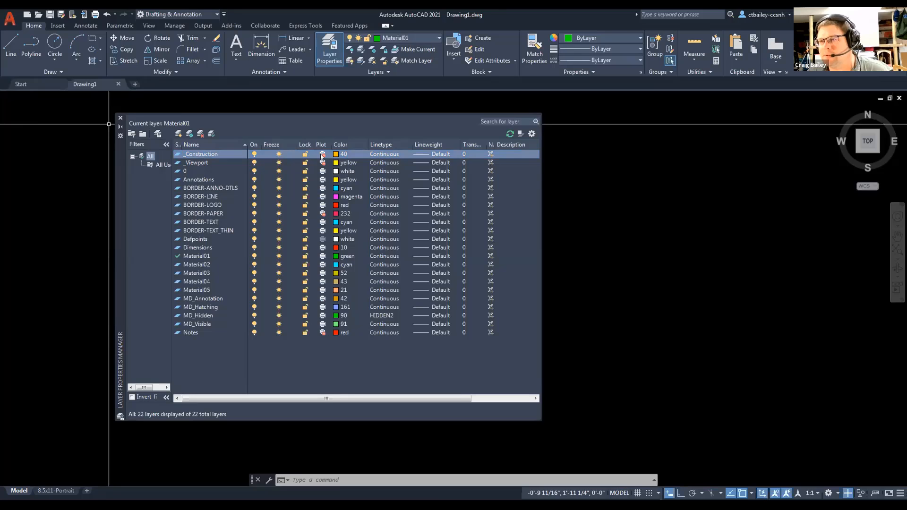
pyautogui.click(202, 257)
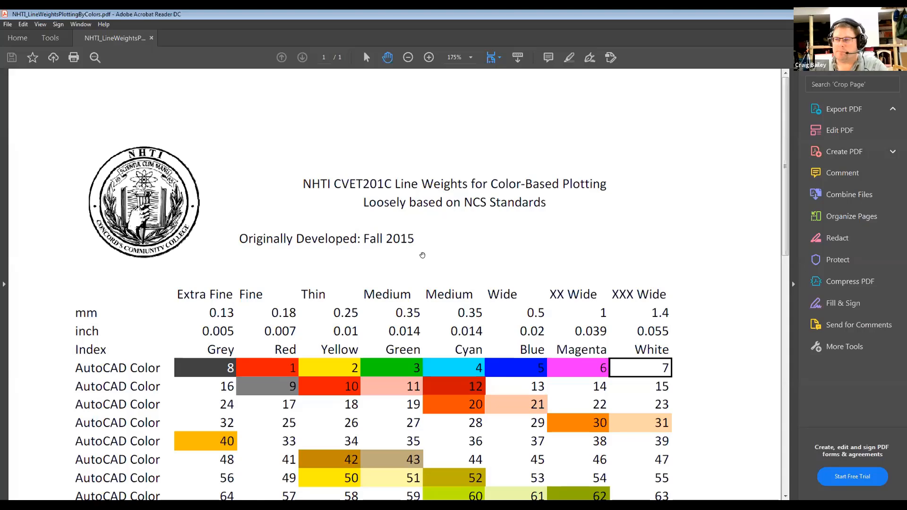
# In Acrobat Reader, examine the line weights by AutoCAD color chart in NHTI_LineWeightsPlottingByColors.pdf at 125%
pyautogui.keyDown('ctrl'); pyautogui.scroll(-1, 423, 255); pyautogui.keyUp('ctrl')
pyautogui.keyDown('ctrl'); pyautogui.scroll(-1, 426, 213); pyautogui.keyUp('ctrl')
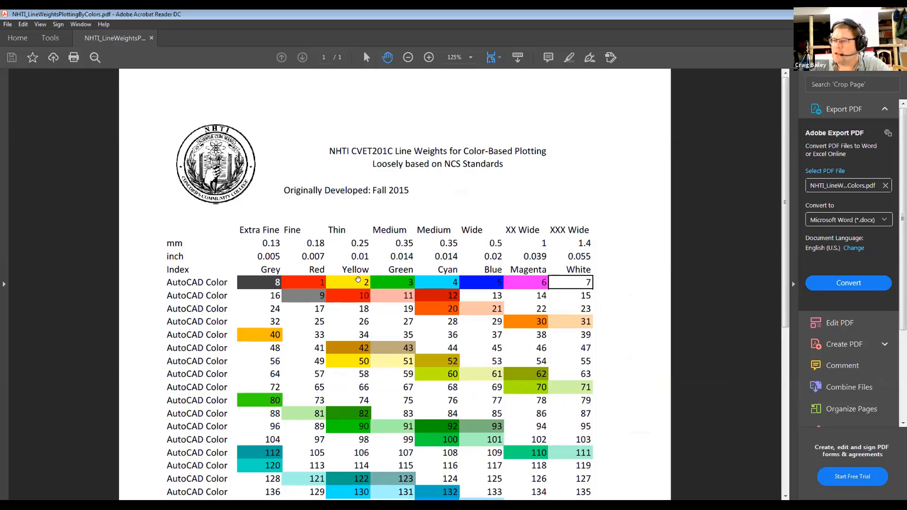
# Examine the chart's line weight headings and the AutoCAD color rows beneath them at 175% magnification
pyautogui.keyDown('ctrl'); pyautogui.scroll(4, 315, 269); pyautogui.keyUp('ctrl')
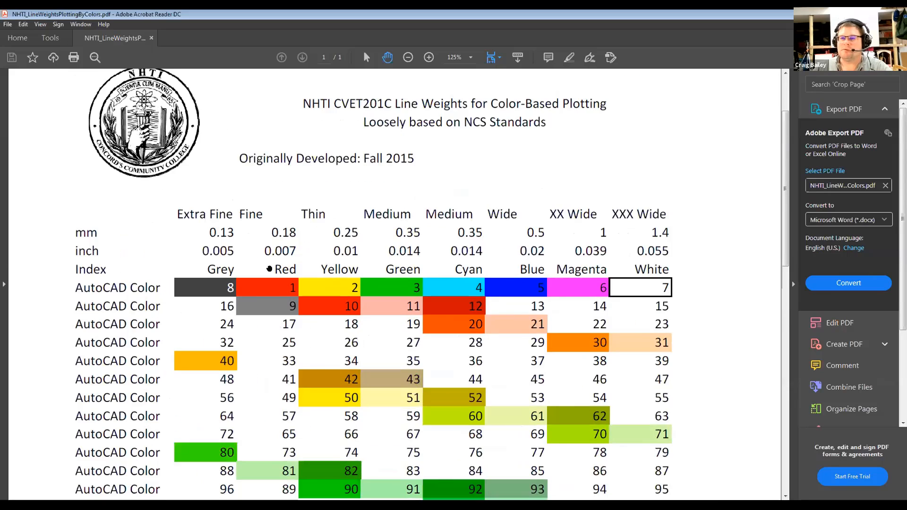
pyautogui.keyDown('ctrl'); pyautogui.scroll(1, 270, 269); pyautogui.keyUp('ctrl')
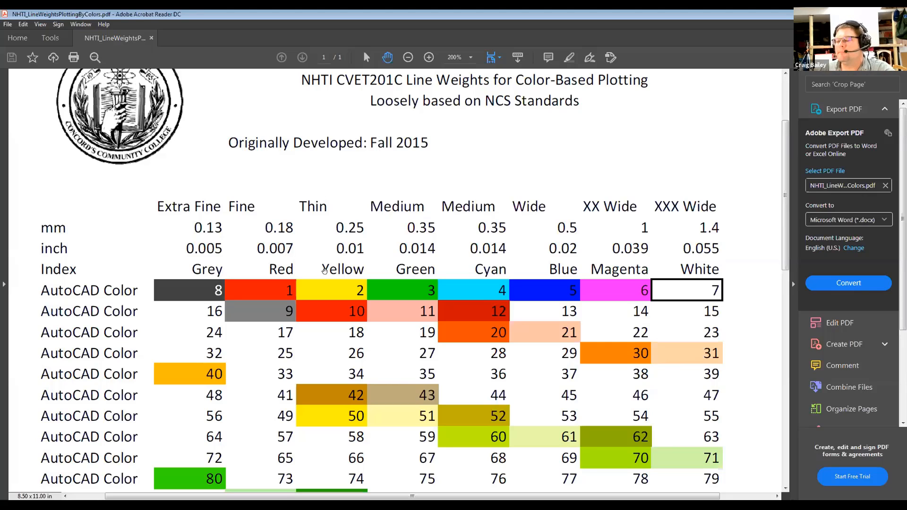
pyautogui.keyDown('ctrl'); pyautogui.scroll(-1, 320, 269); pyautogui.keyUp('ctrl')
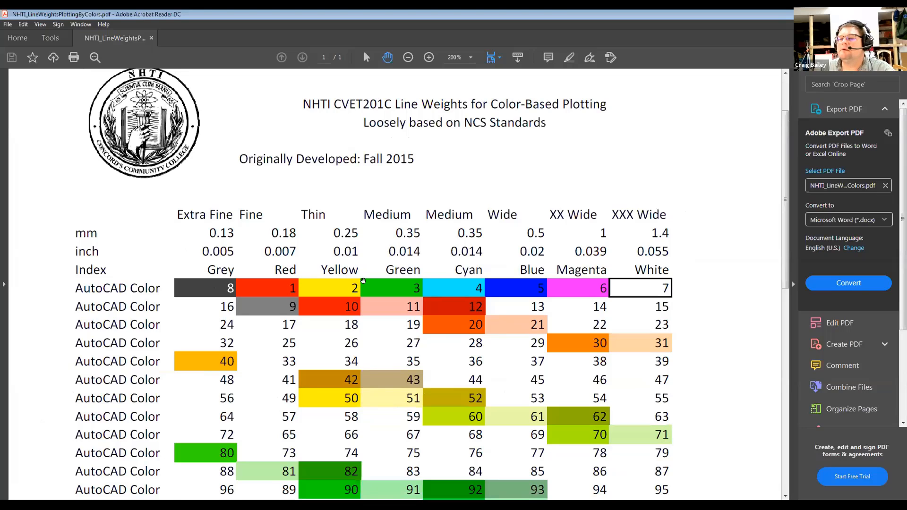
pyautogui.scroll(-1, 358, 280)
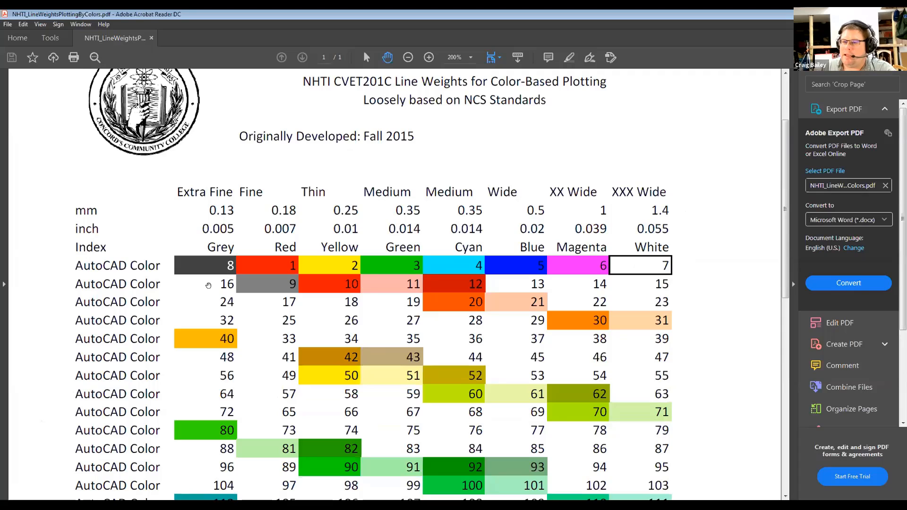
pyautogui.scroll(-1, 208, 294)
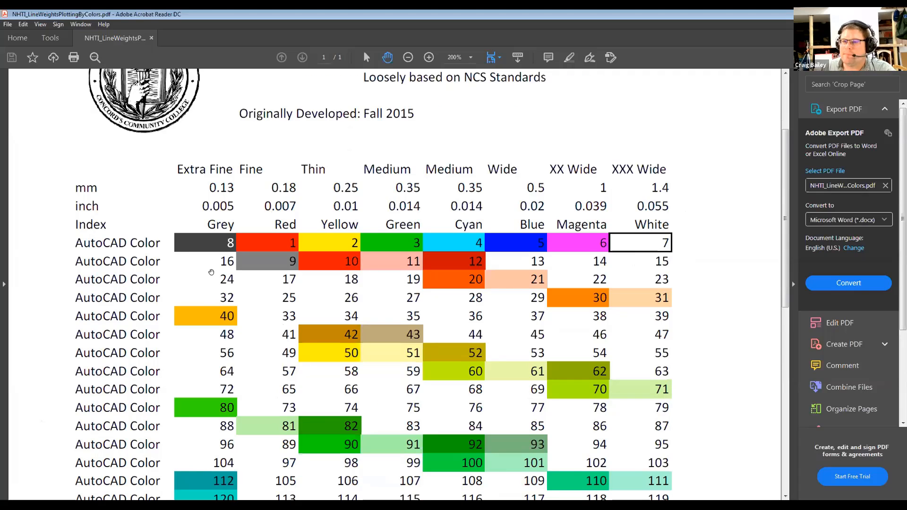
pyautogui.scroll(-2, 211, 272)
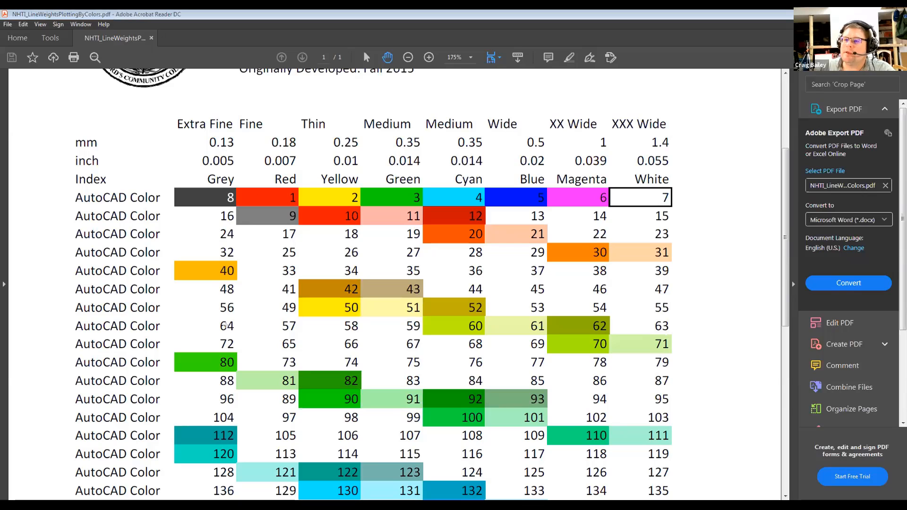
# Annotate the chart with vertical lines beside the Fine column and a box around the 96 and 104 rows, and clear the marks
pyautogui.moveTo(235, 142); pyautogui.dragTo(236, 499)
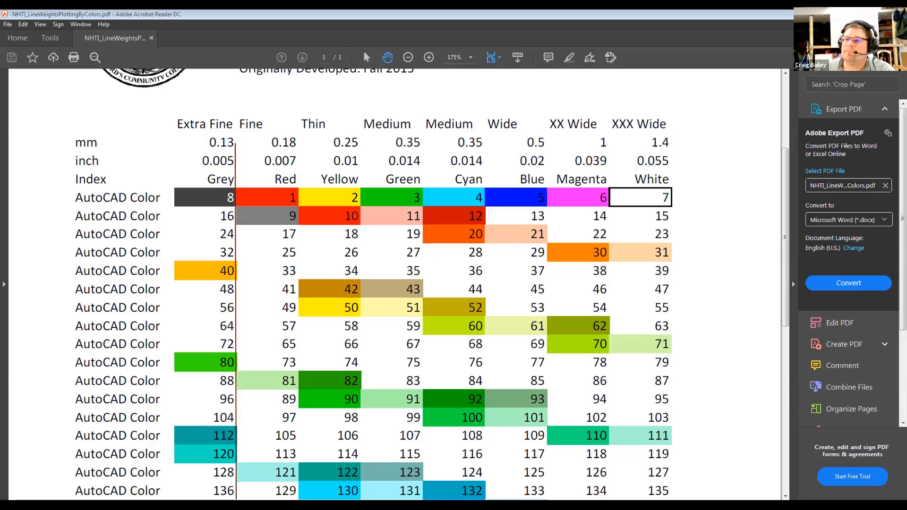
pyautogui.moveTo(297, 135); pyautogui.dragTo(296, 495)
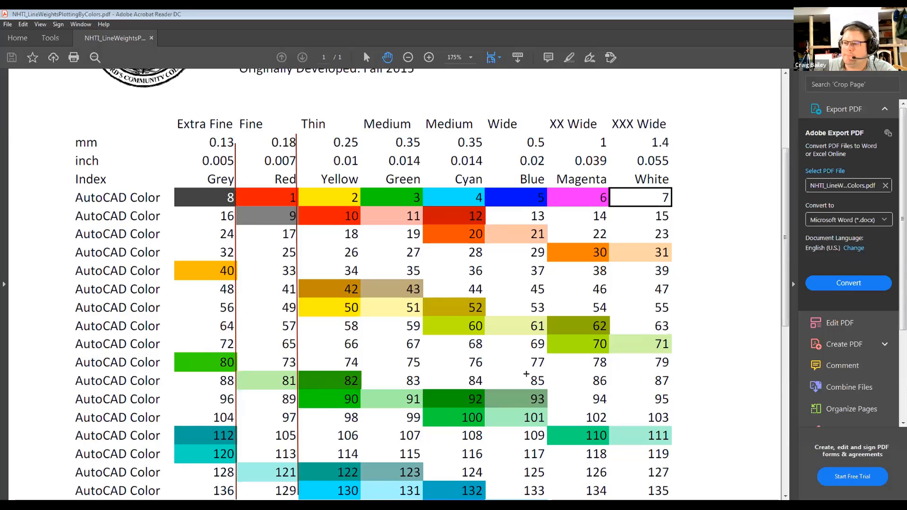
pyautogui.moveTo(537, 379); pyautogui.dragTo(172, 420)
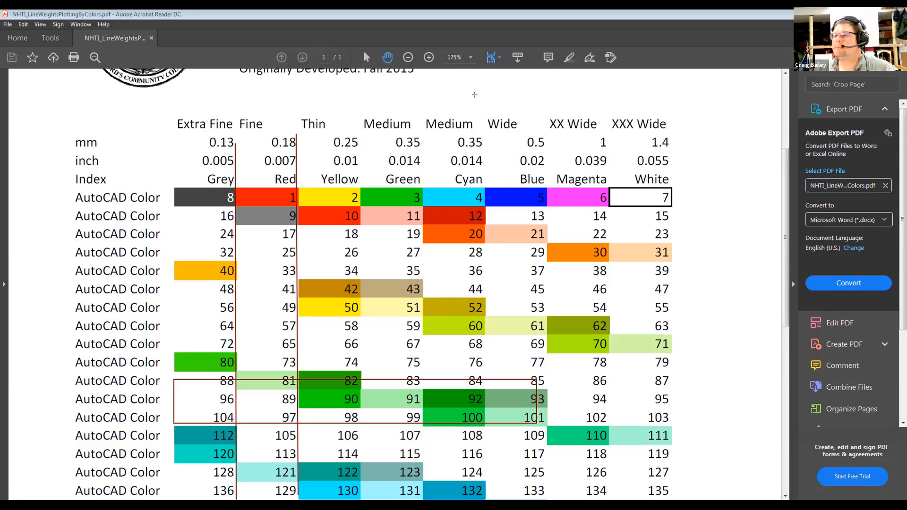
pyautogui.click(562, 81)
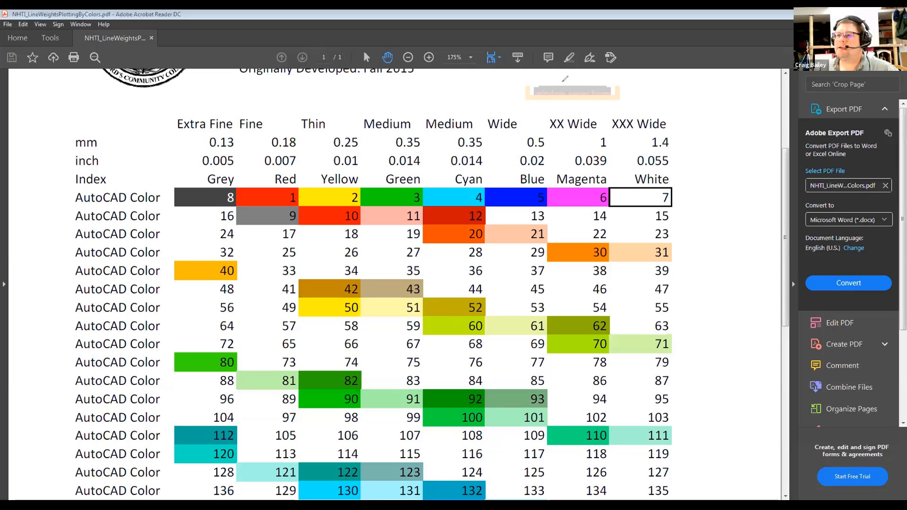
# Examine the remaining AutoCAD color rows down to color 255 and return to the line weight headings
pyautogui.scroll(-3, 411, 299)
pyautogui.scroll(-6, 410, 299)
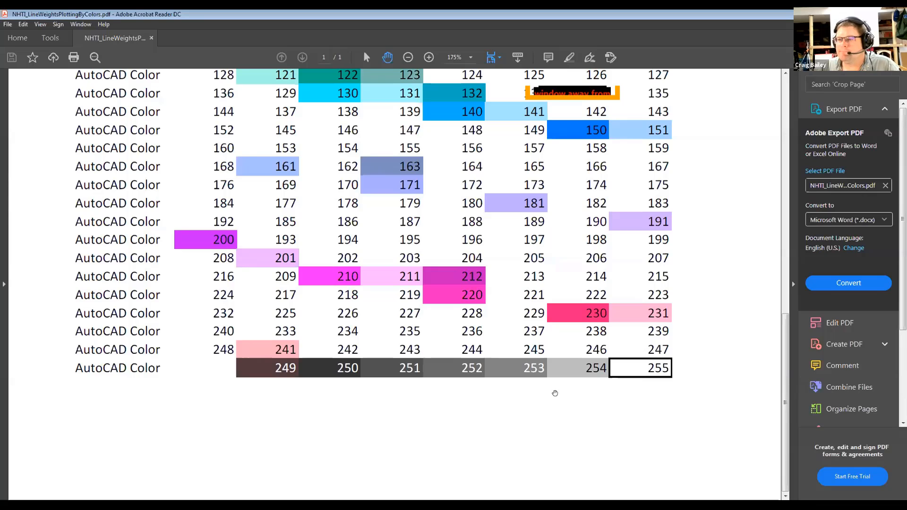
pyautogui.scroll(1, 552, 394)
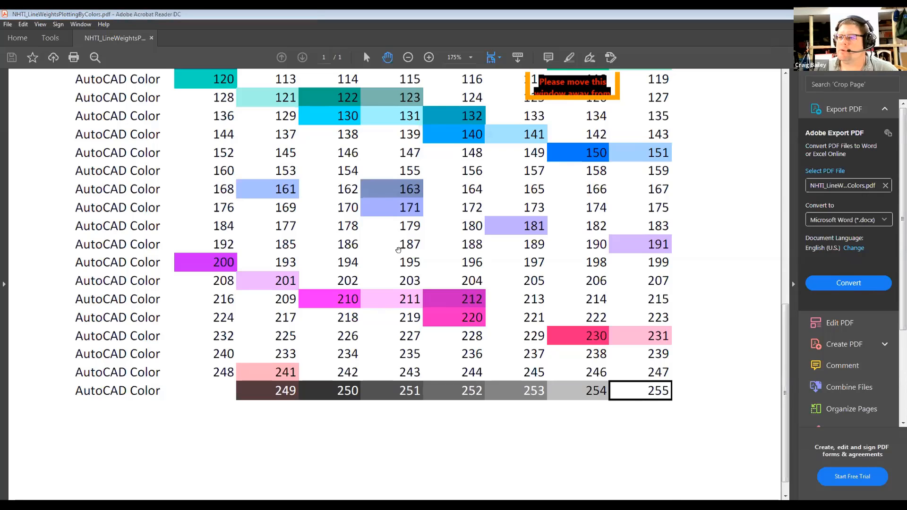
pyautogui.scroll(10, 385, 312)
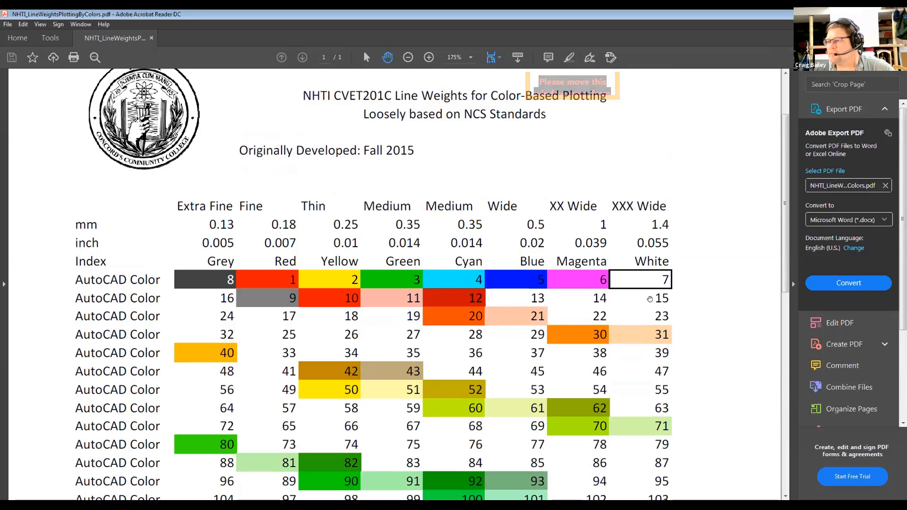
pyautogui.scroll(-3, 648, 335)
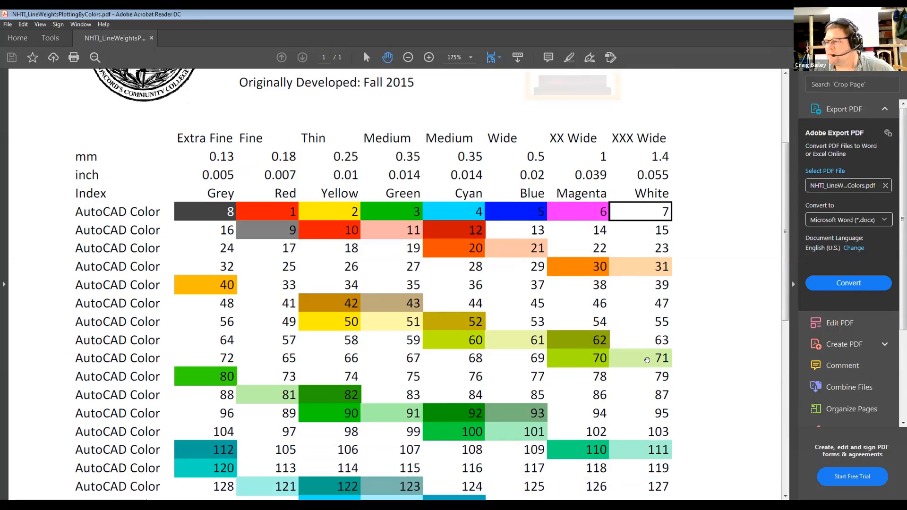
pyautogui.scroll(-2, 646, 355)
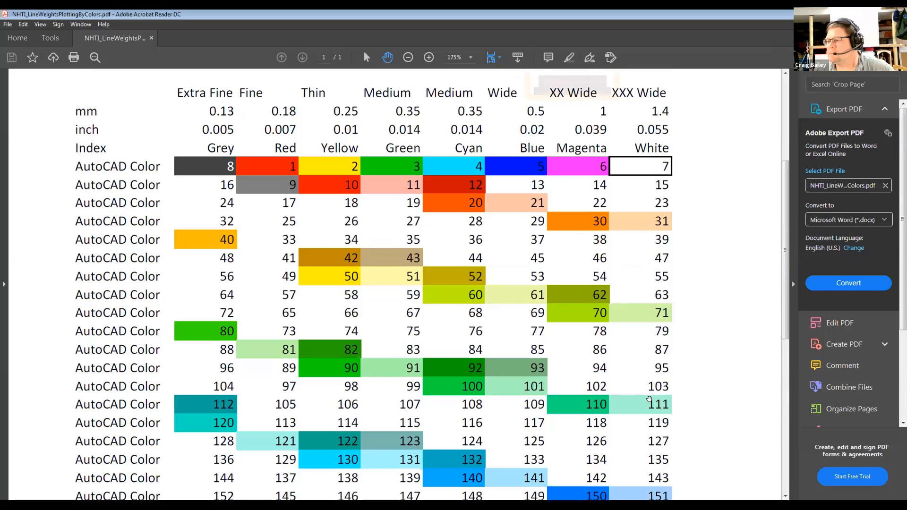
pyautogui.scroll(3, 666, 340)
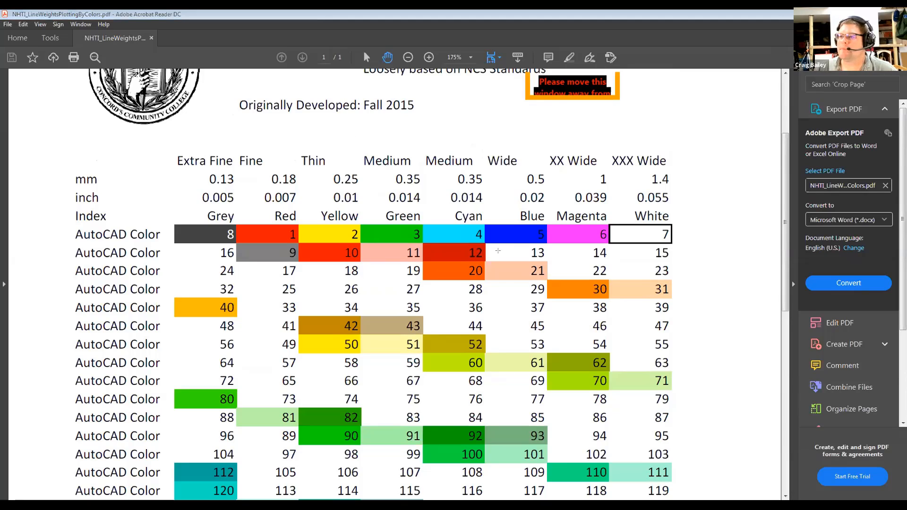
# Outline three line weight groups on the chart with boxes: Medium, Fine with Thin, and Wide through XXX Wide
pyautogui.moveTo(358, 136); pyautogui.dragTo(497, 499)
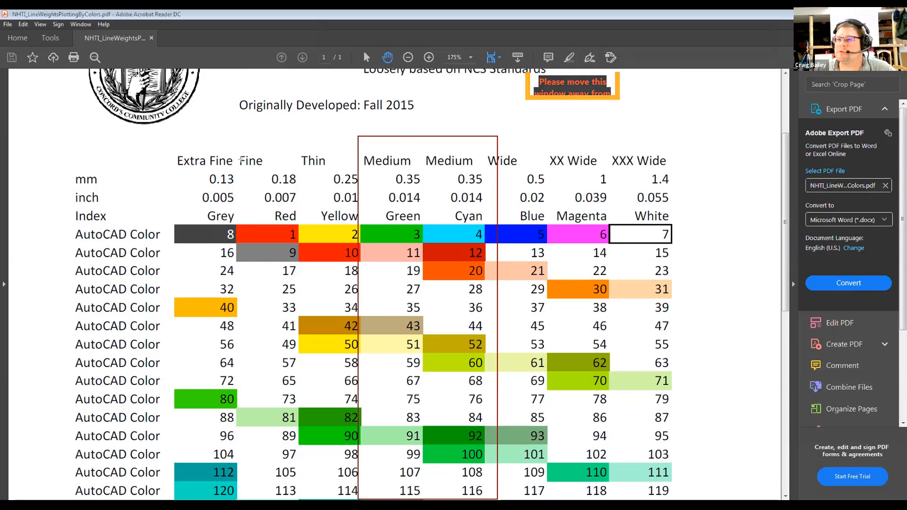
pyautogui.moveTo(227, 140); pyautogui.dragTo(360, 372)
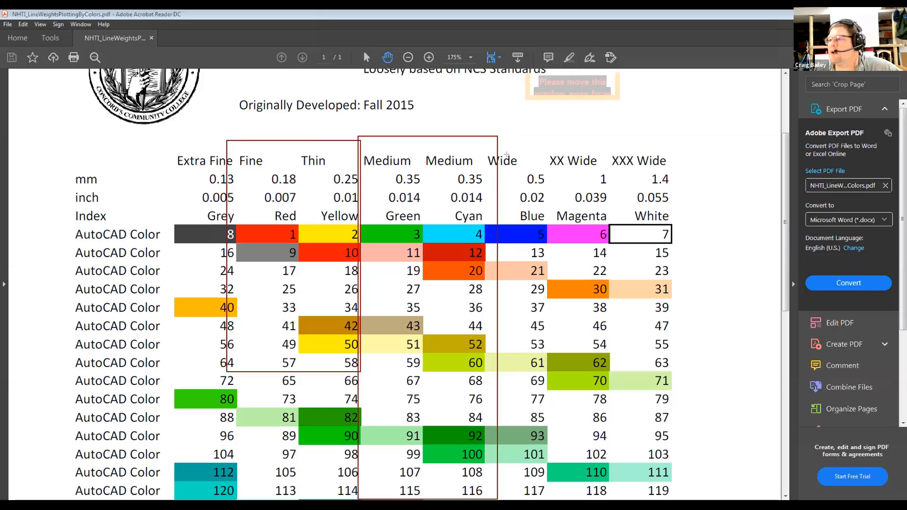
pyautogui.moveTo(503, 139); pyautogui.dragTo(678, 434)
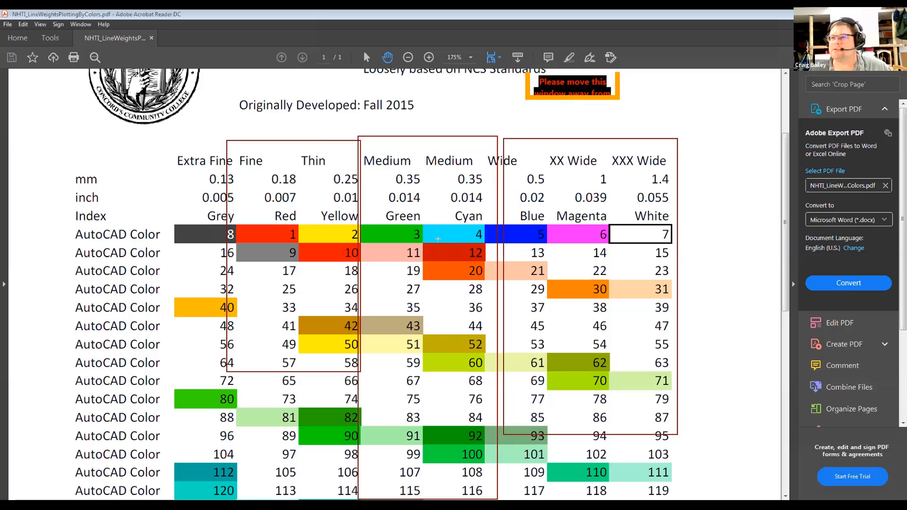
# Clear the markup on the line weight chart, switch to AutoCAD and set the _Construction layer's linetype to CENTER
pyautogui.press('Escape')
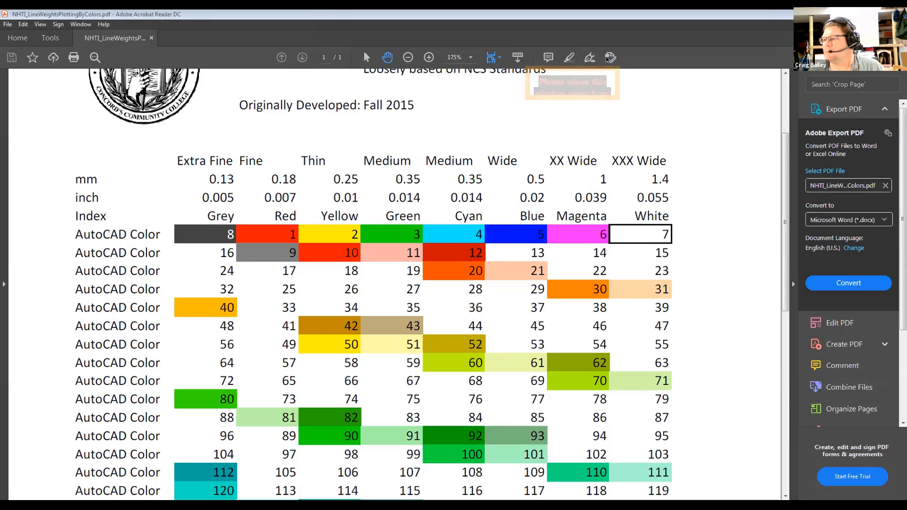
pyautogui.hotkey('alt', 'Tab')
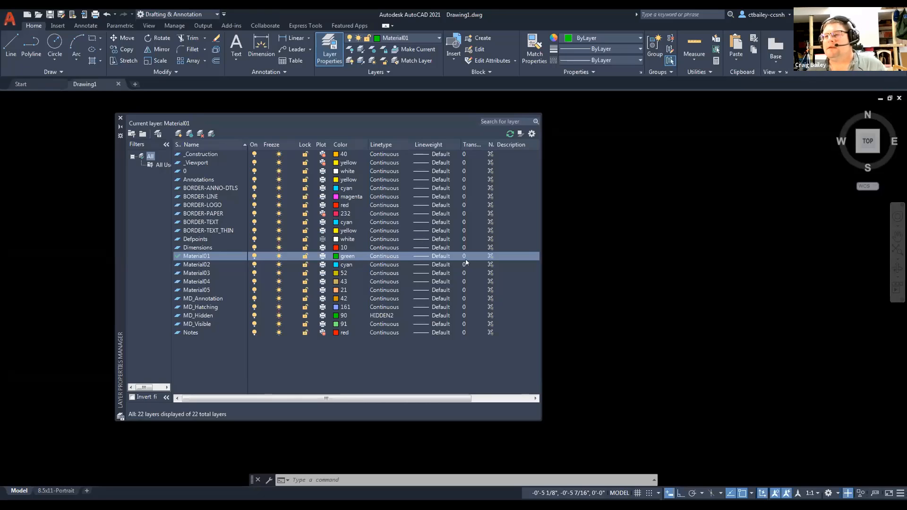
pyautogui.click(381, 155)
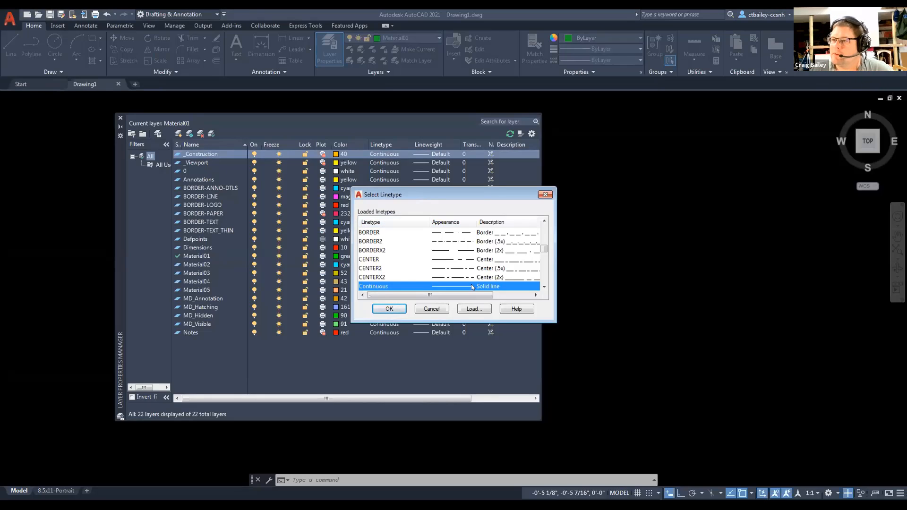
pyautogui.click(381, 260)
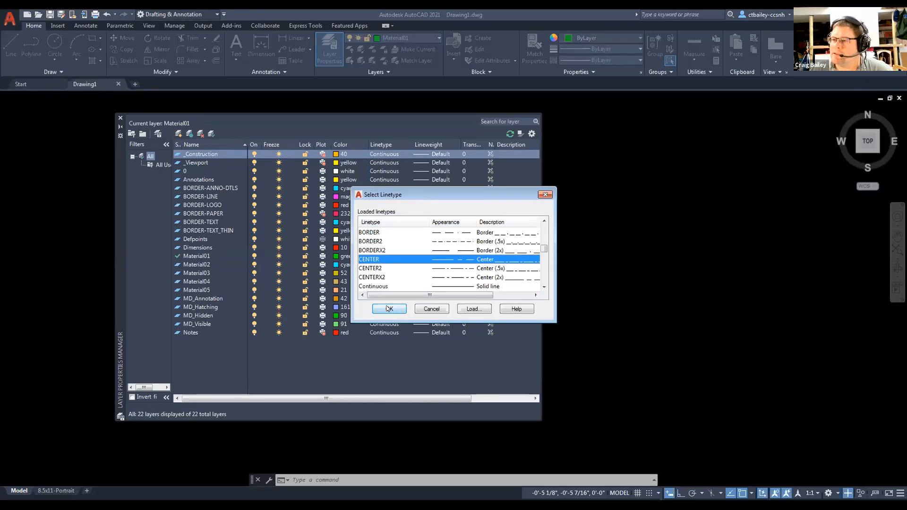
pyautogui.click(388, 309)
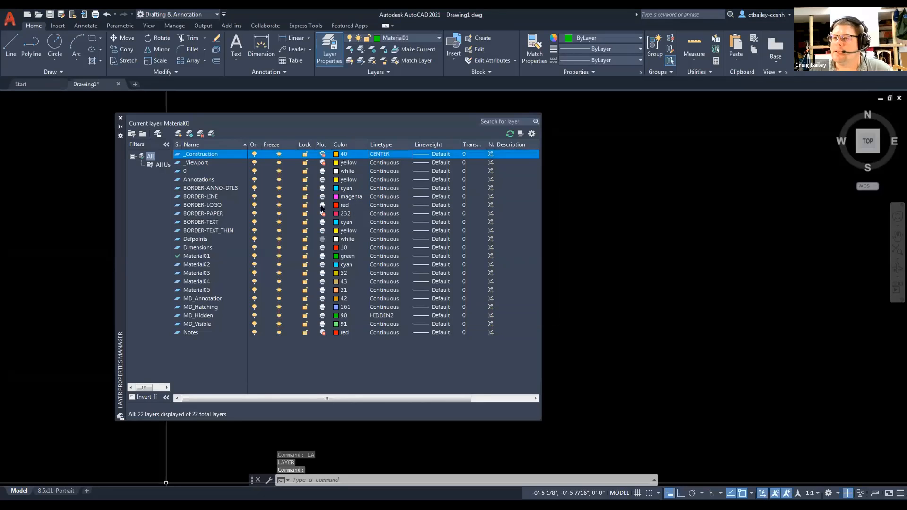
# Set the Material02 layer's linetype to DASHED
pyautogui.click(386, 264)
pyautogui.click(386, 265)
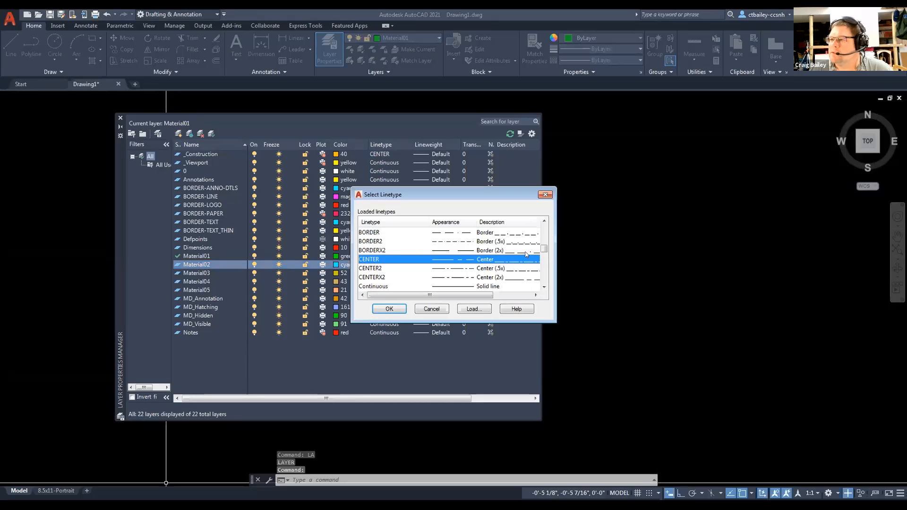
pyautogui.moveTo(541, 250); pyautogui.dragTo(542, 263)
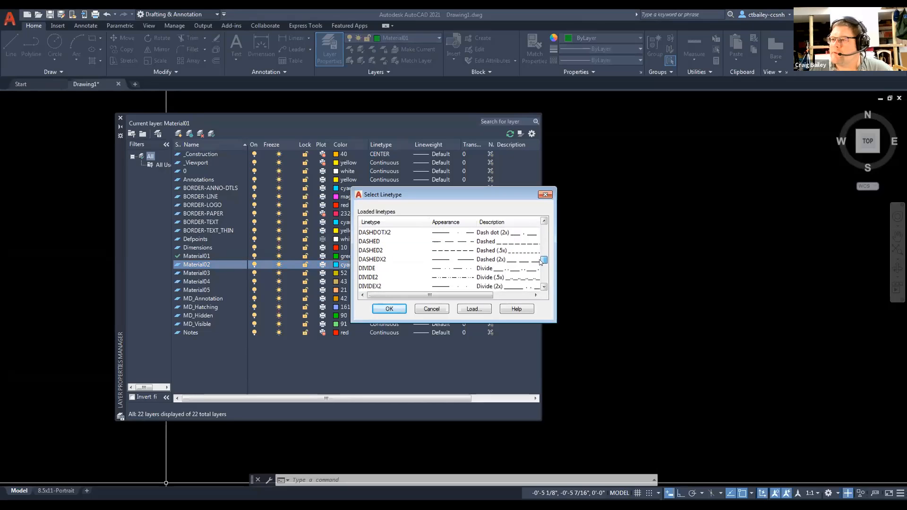
pyautogui.click(402, 242)
pyautogui.click(390, 308)
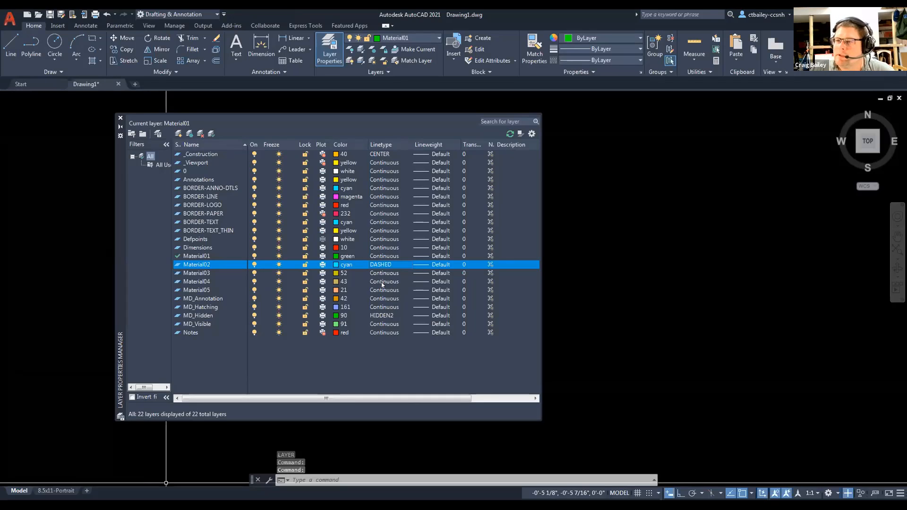
# Make _Construction the current layer and close the layer manager
pyautogui.click(200, 156)
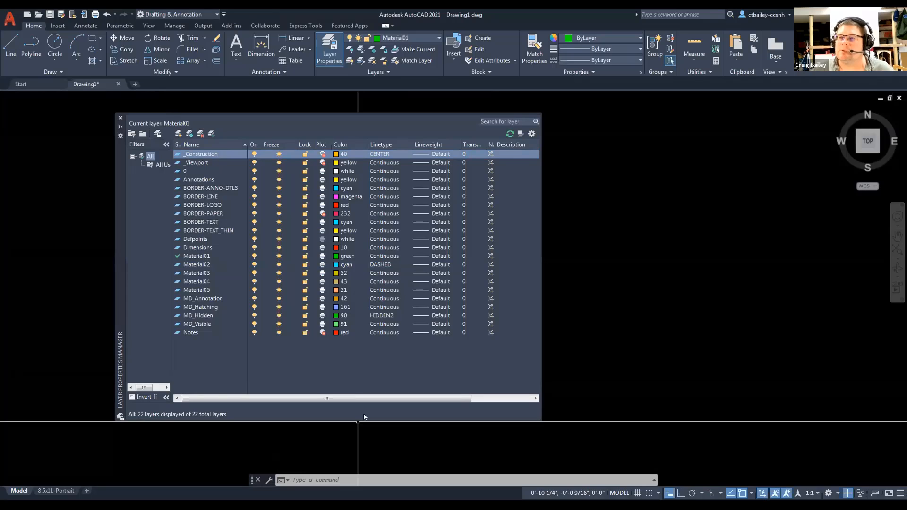
pyautogui.doubleClick(199, 155)
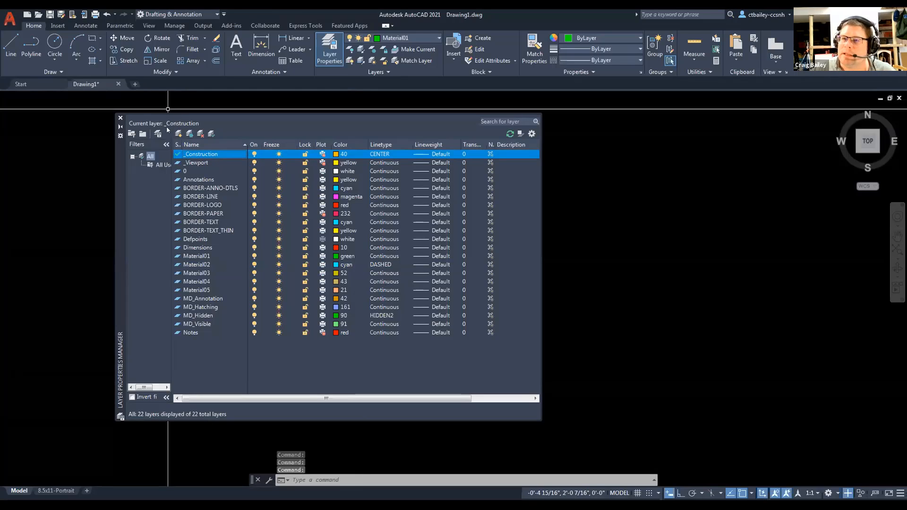
pyautogui.click(119, 118)
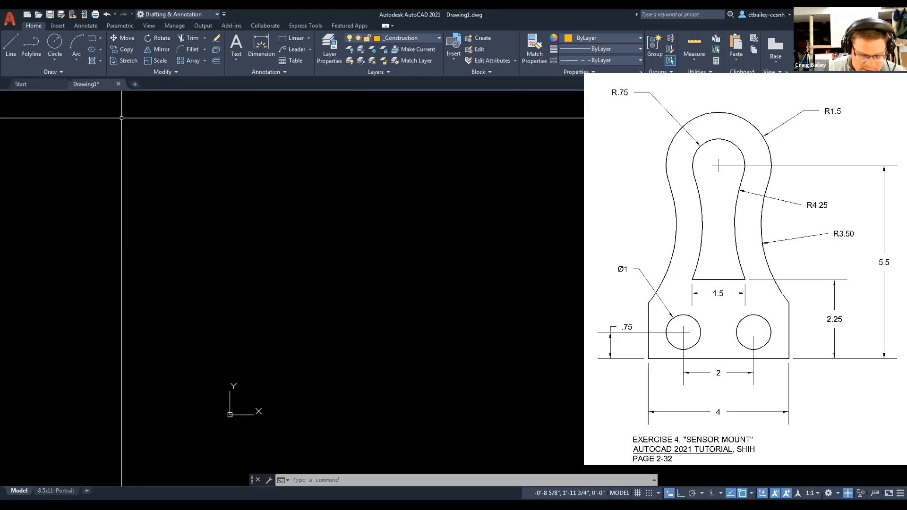
# Draw a vertical construction line (XLINE) in the empty drawing area with Ortho turned on
pyautogui.write('xline')
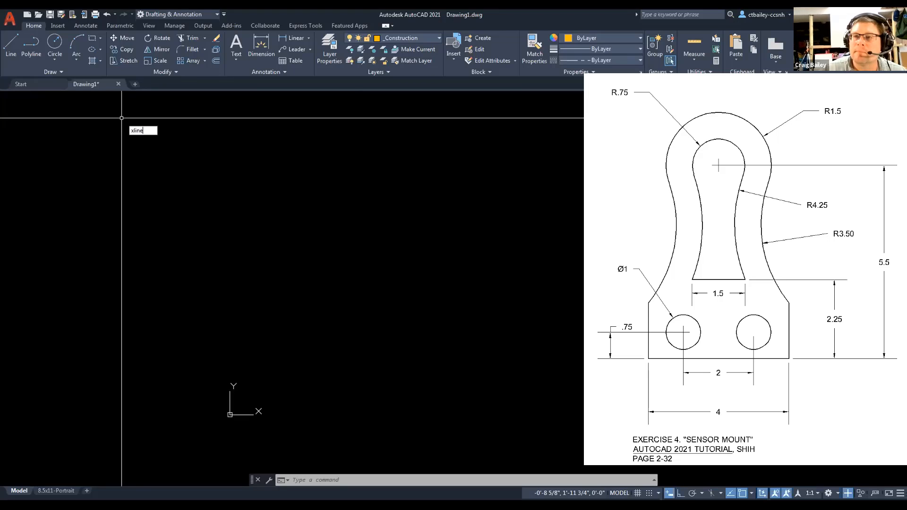
pyautogui.press('Return')
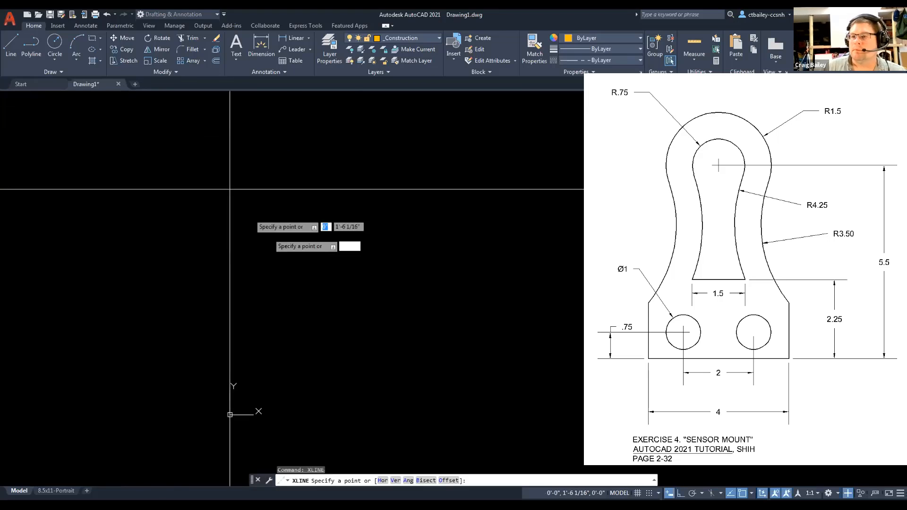
pyautogui.click(335, 259)
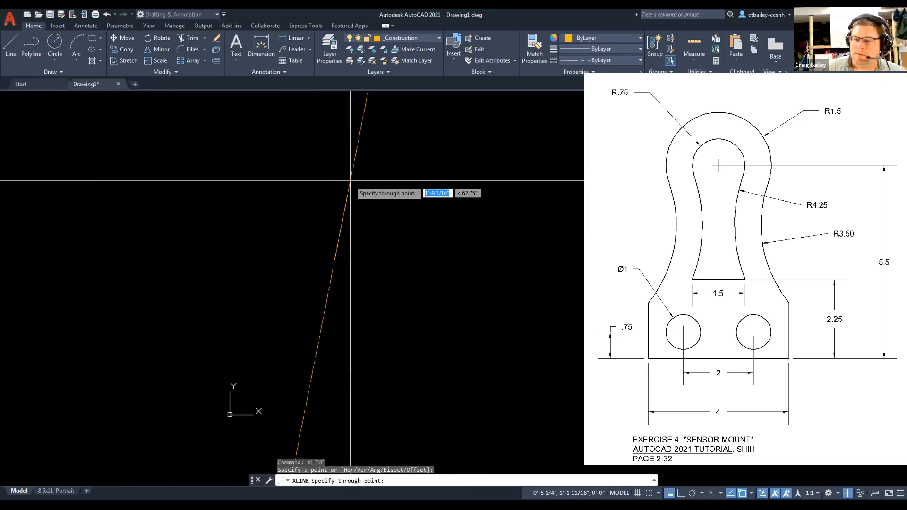
pyautogui.press('F8')
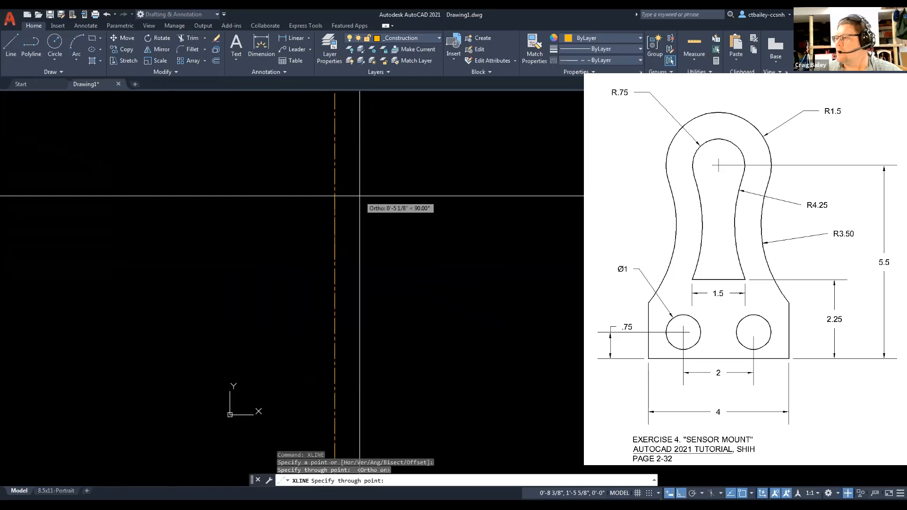
pyautogui.press('Escape')
pyautogui.press('Escape')
pyautogui.press('Escape')
# Draw a horizontal construction line (XLINE) starting from a Nearest snap point on the vertical construction line
pyautogui.scroll(3, 345, 259)
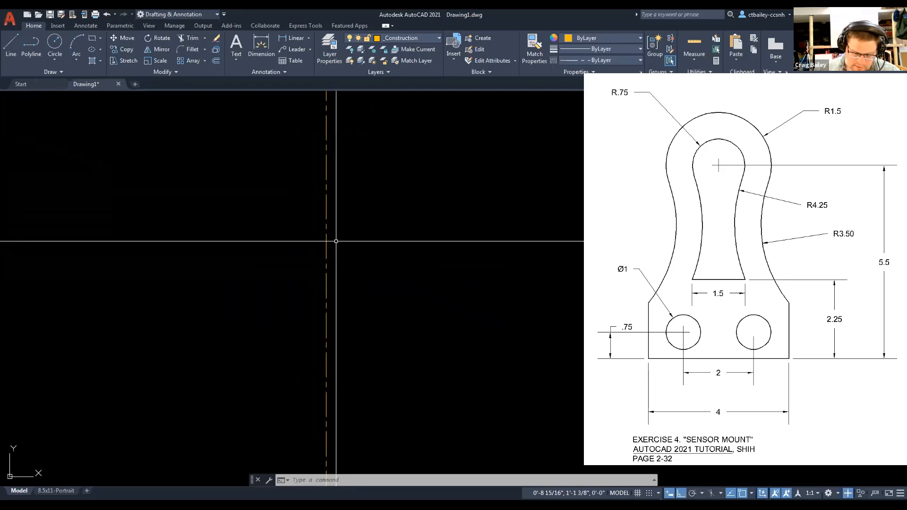
pyautogui.scroll(-1, 336, 241)
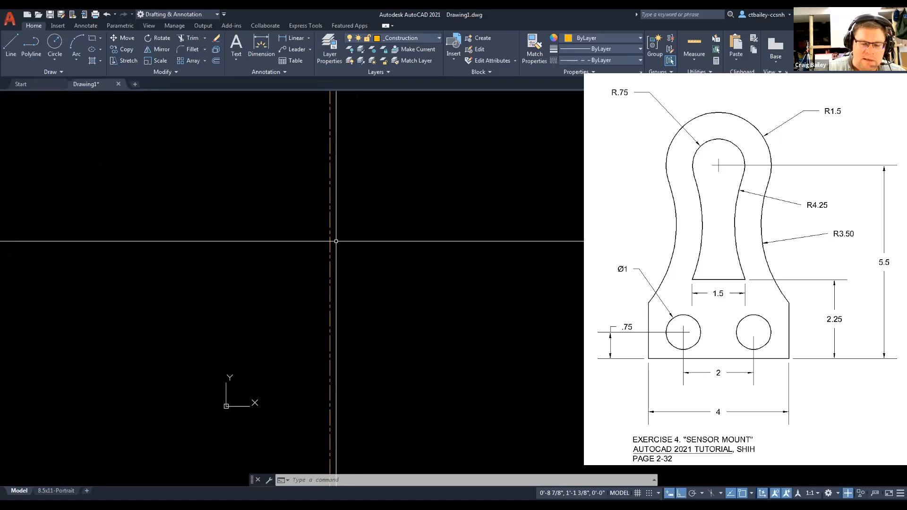
pyautogui.write('xline')
pyautogui.press('Return')
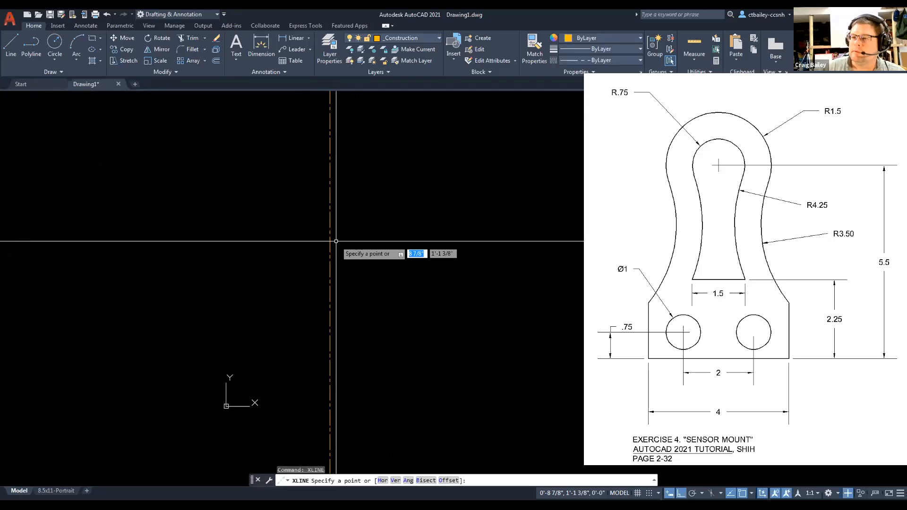
pyautogui.keyDown('shift'); pyautogui.rightClick(298, 227); pyautogui.keyUp('shift')
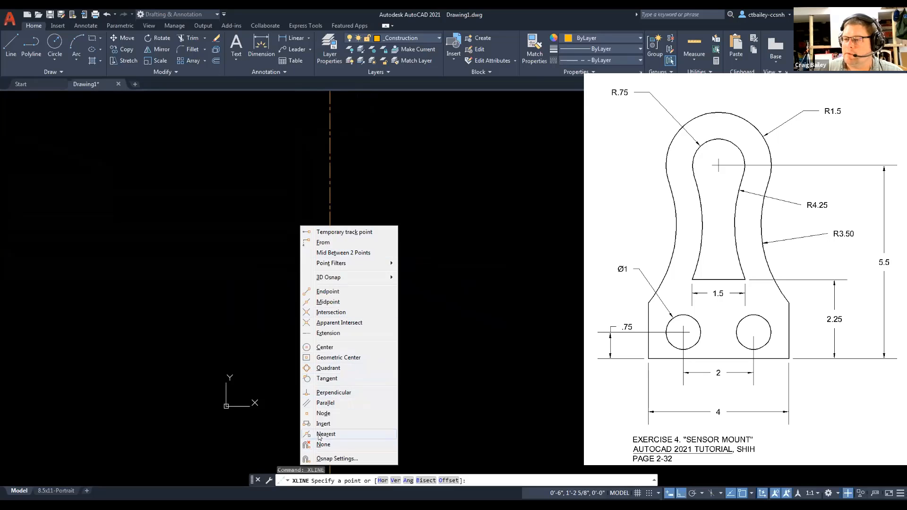
pyautogui.click(350, 431)
pyautogui.click(330, 177)
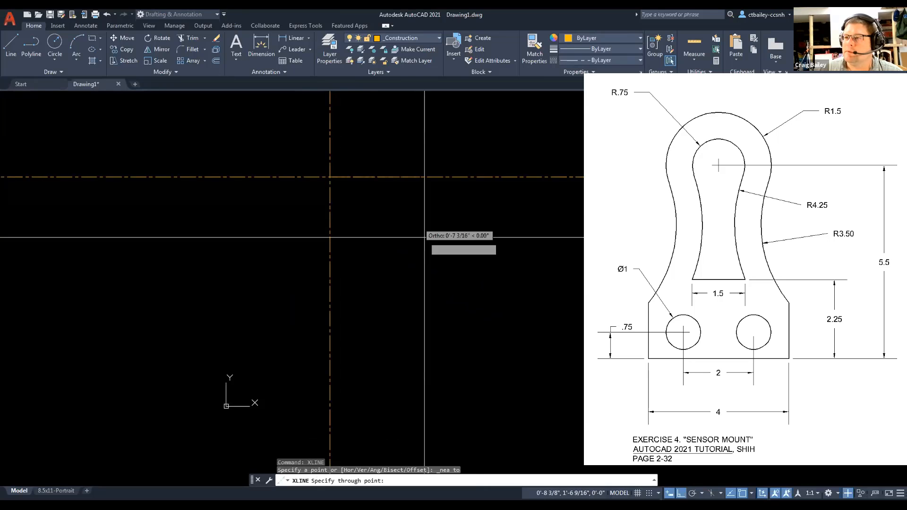
pyautogui.click(534, 255)
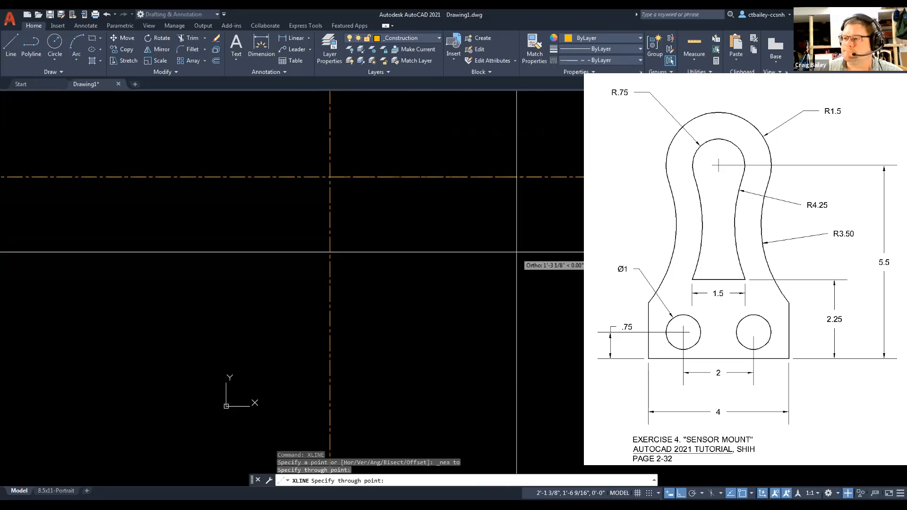
pyautogui.press('Return')
# Offset the horizontal construction line 5.5 downward
pyautogui.scroll(-2, 491, 274)
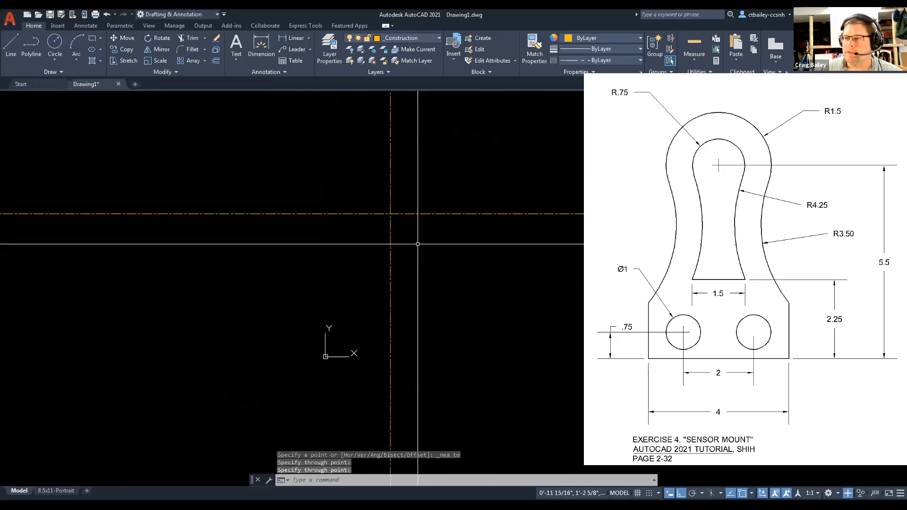
pyautogui.scroll(6, 405, 207)
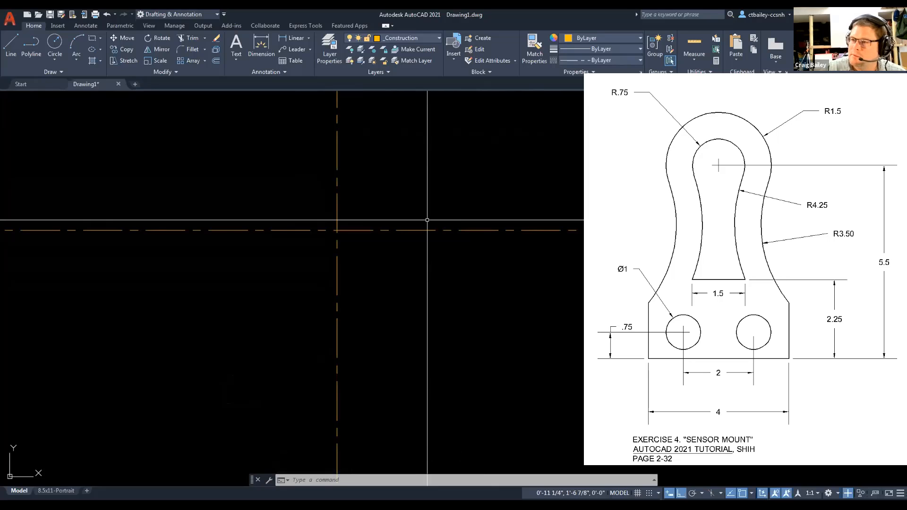
pyautogui.write('o')
pyautogui.press('Return')
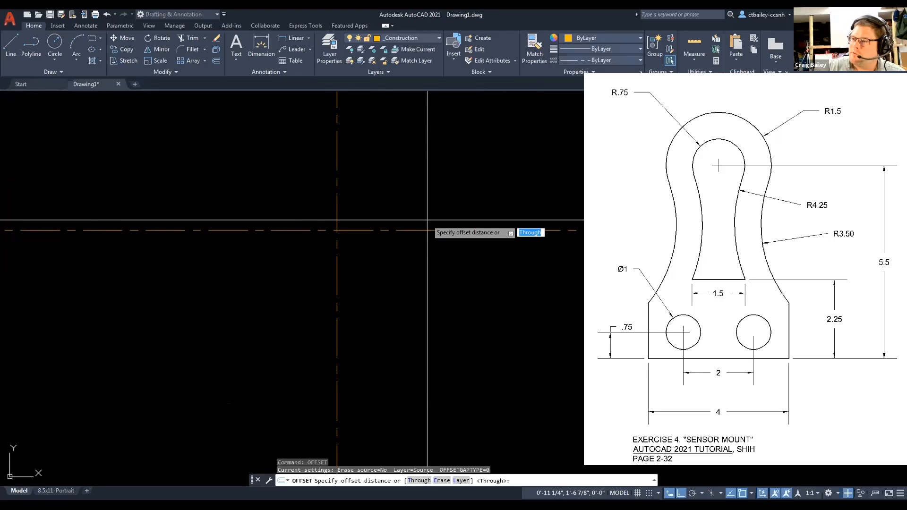
pyautogui.write('5.5')
pyautogui.press('Return')
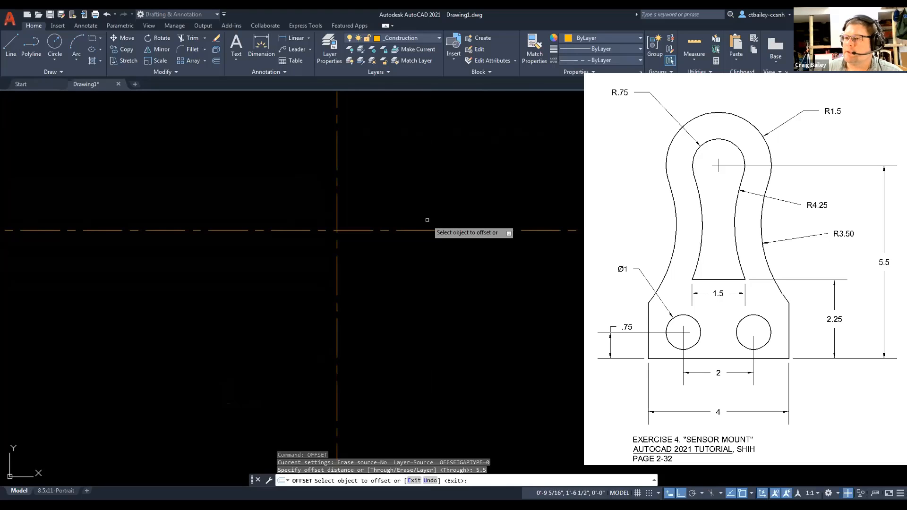
pyautogui.click(354, 230)
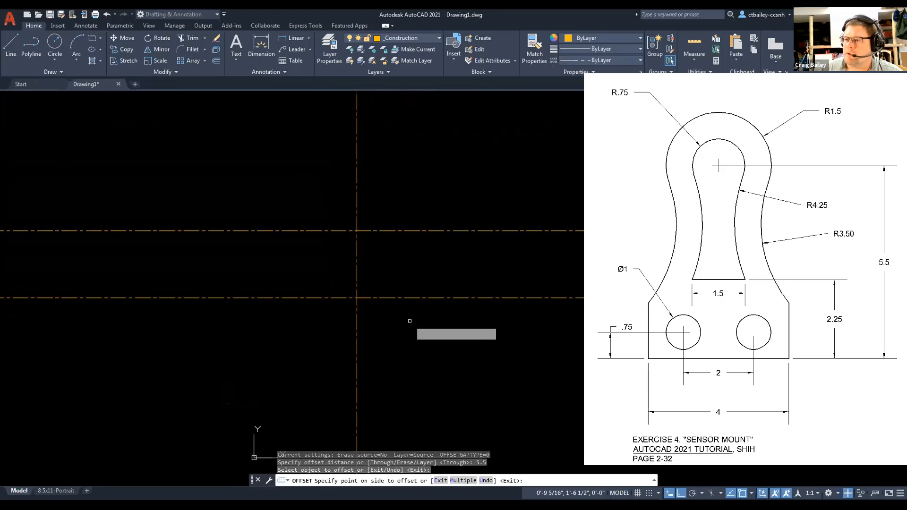
pyautogui.rightClick(409, 321)
pyautogui.click(423, 326)
# Make Material01 the current layer in the layer manager and close the manager
pyautogui.scroll(5, 344, 257)
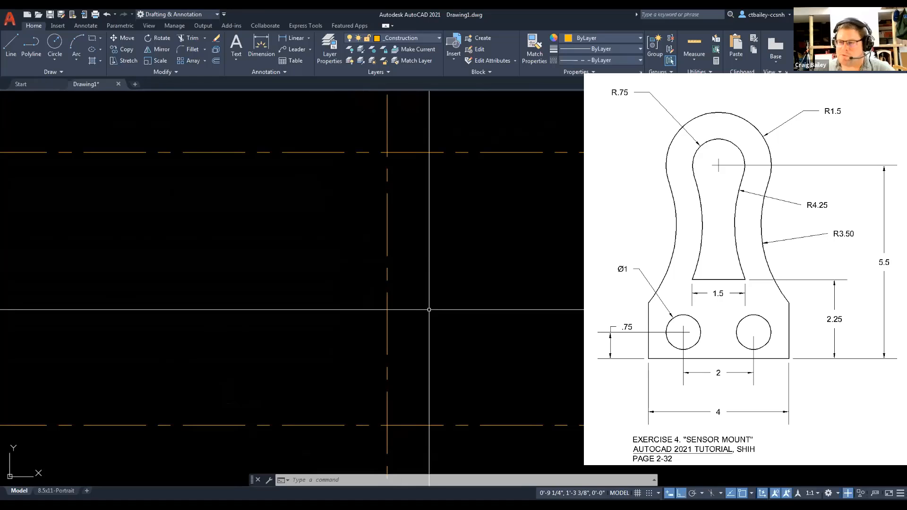
pyautogui.scroll(-2, 419, 326)
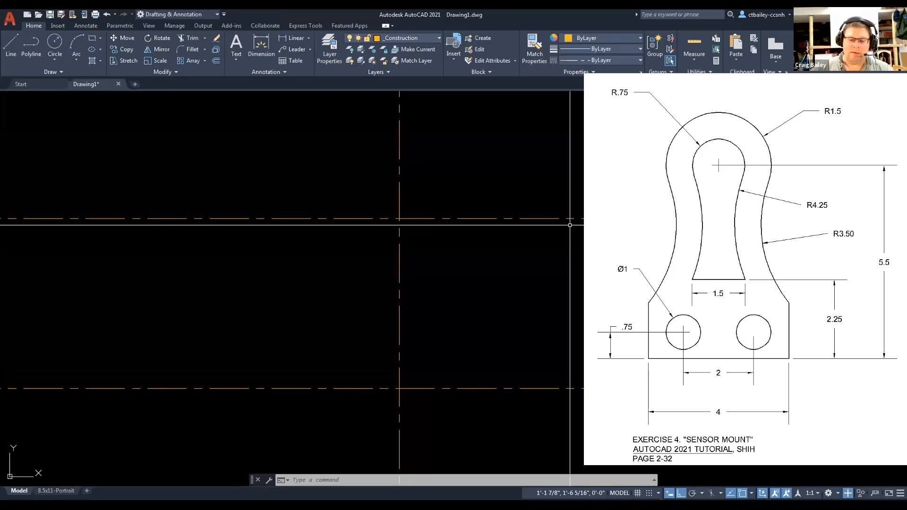
pyautogui.write('LA')
pyautogui.press('Return')
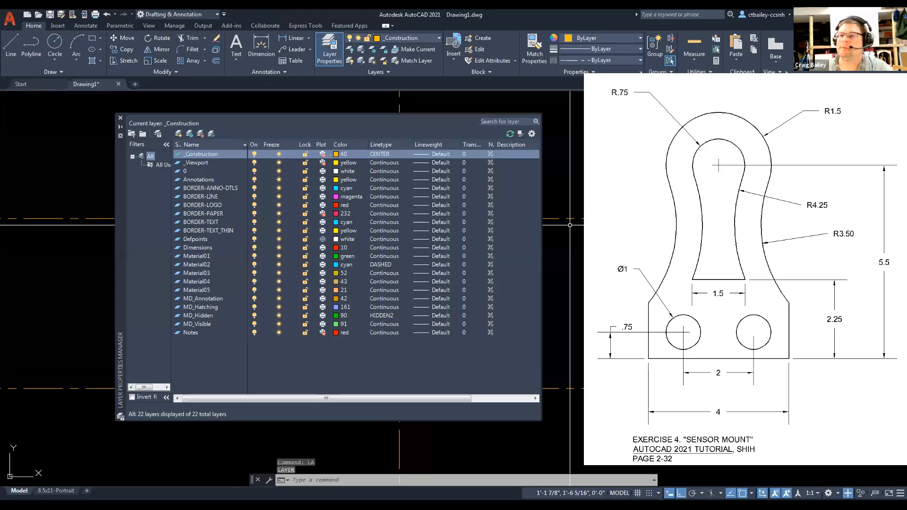
pyautogui.doubleClick(200, 257)
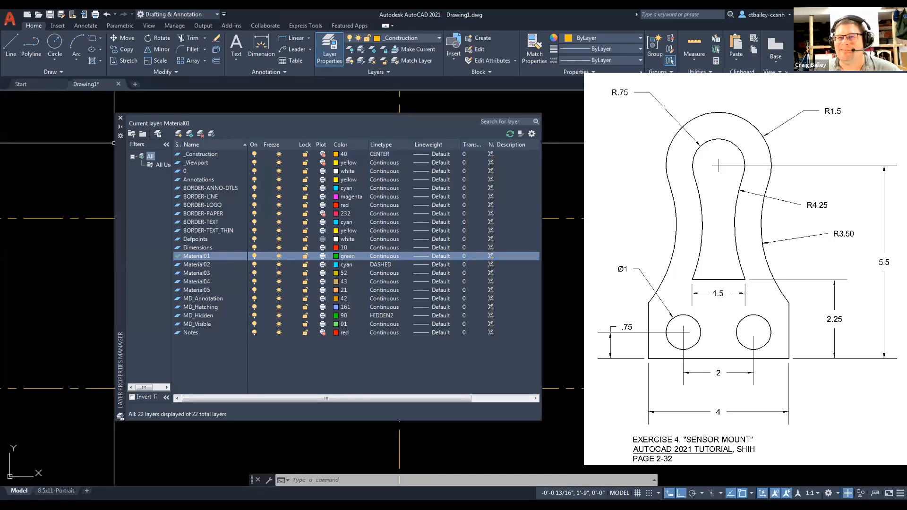
pyautogui.click(119, 118)
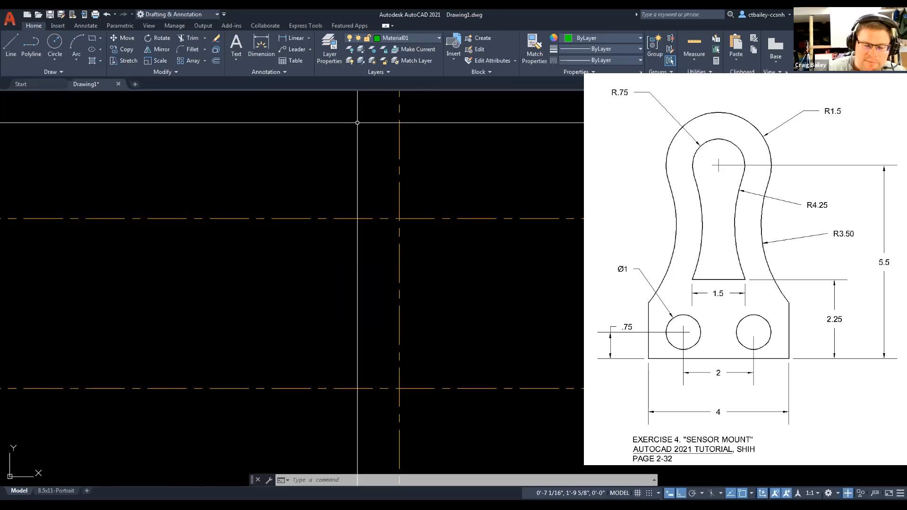
# Draw a circle of radius 1.5 centered on the upper intersection of the construction lines
pyautogui.write('circ')
pyautogui.press('Return')
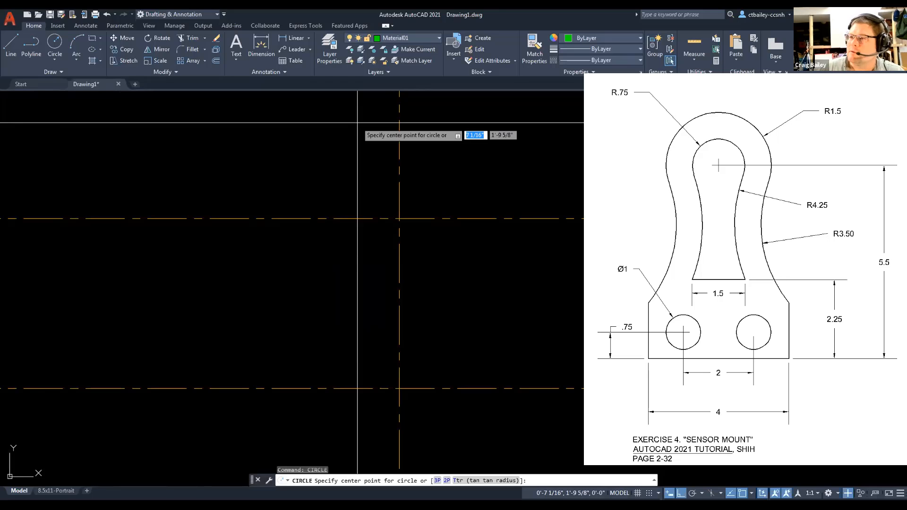
pyautogui.click(399, 219)
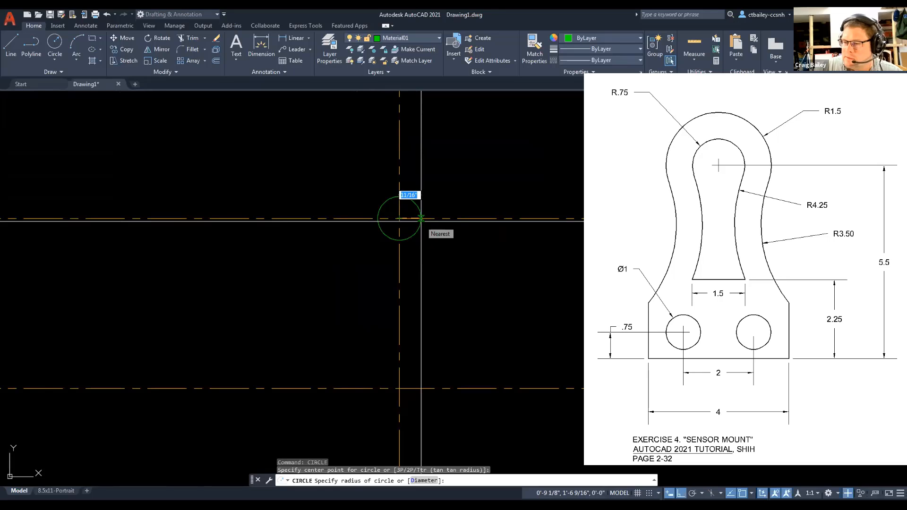
pyautogui.write('1.5')
pyautogui.press('Return')
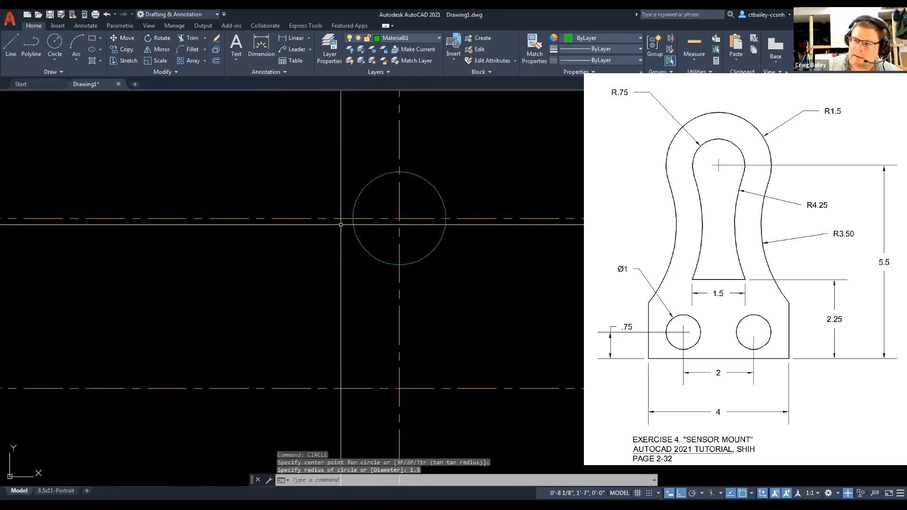
# Draw a circle of radius .75 concentric with the existing circle at the upper construction-line intersection
pyautogui.rightClick(282, 247)
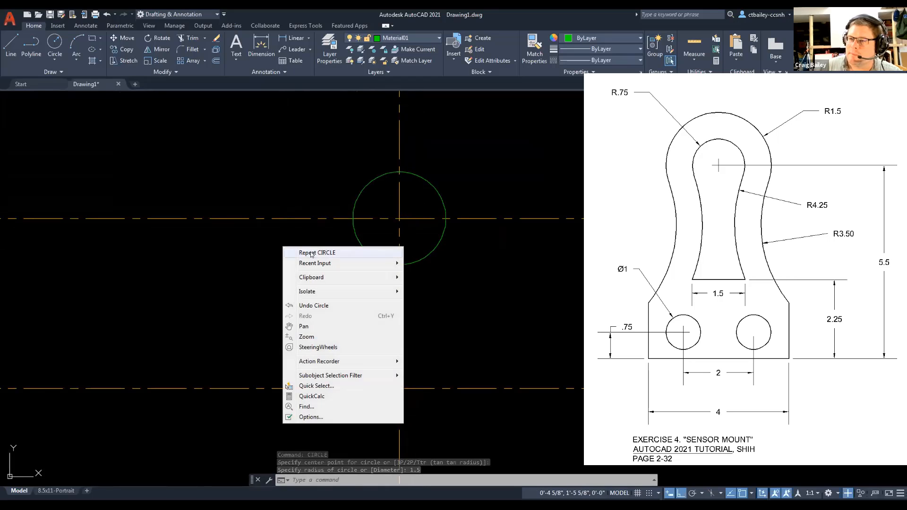
pyautogui.click(312, 253)
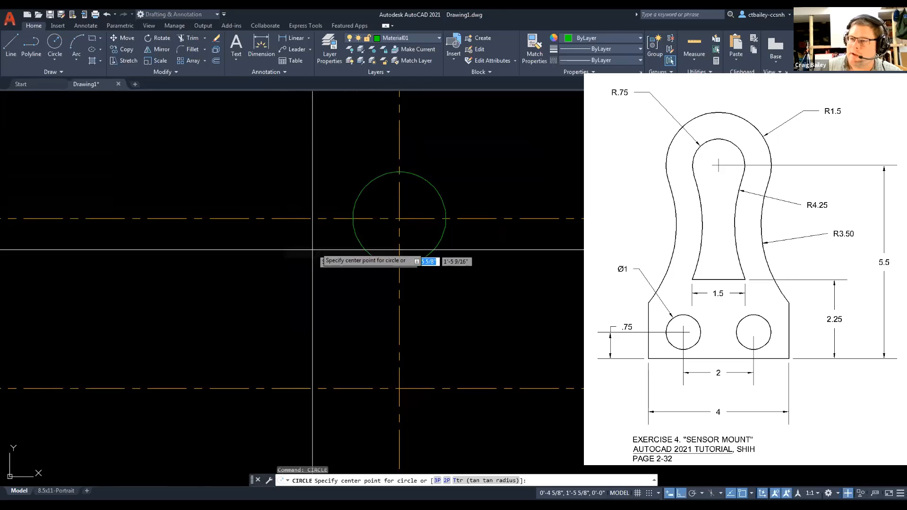
pyautogui.click(399, 218)
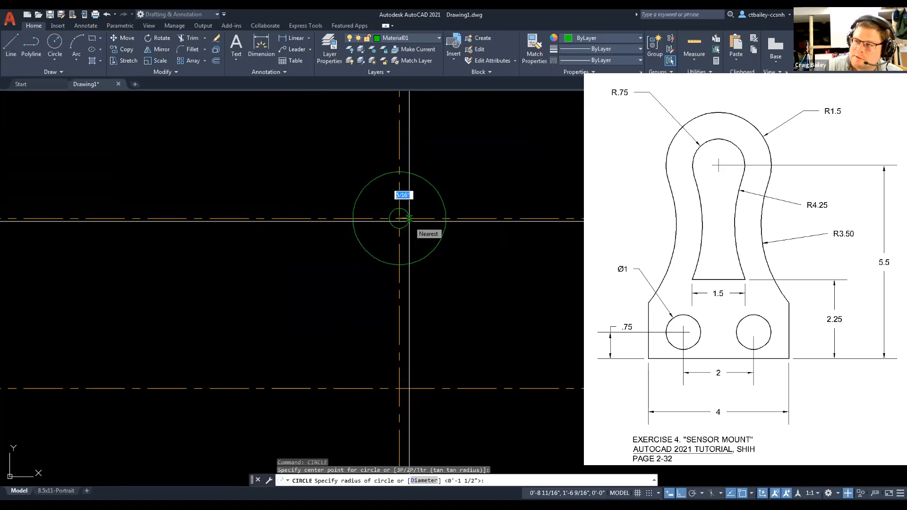
pyautogui.write('.75')
pyautogui.press('Return')
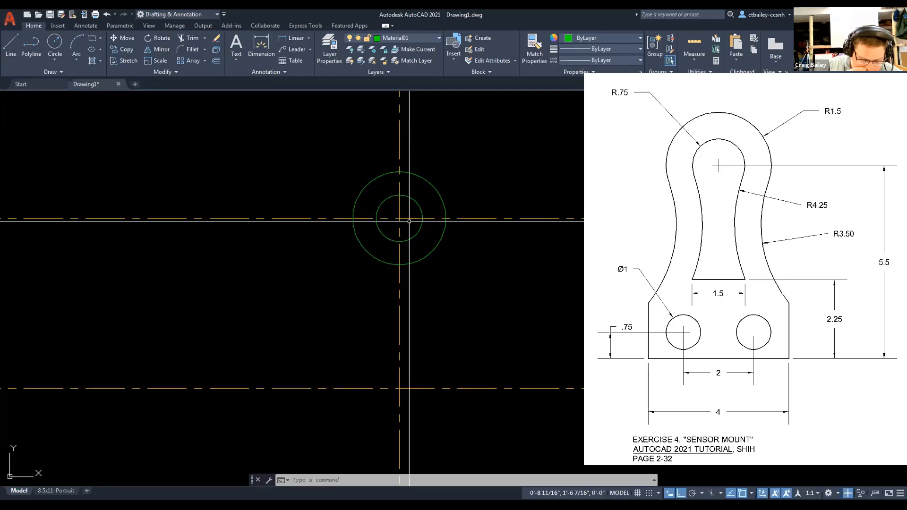
pyautogui.write('REC')
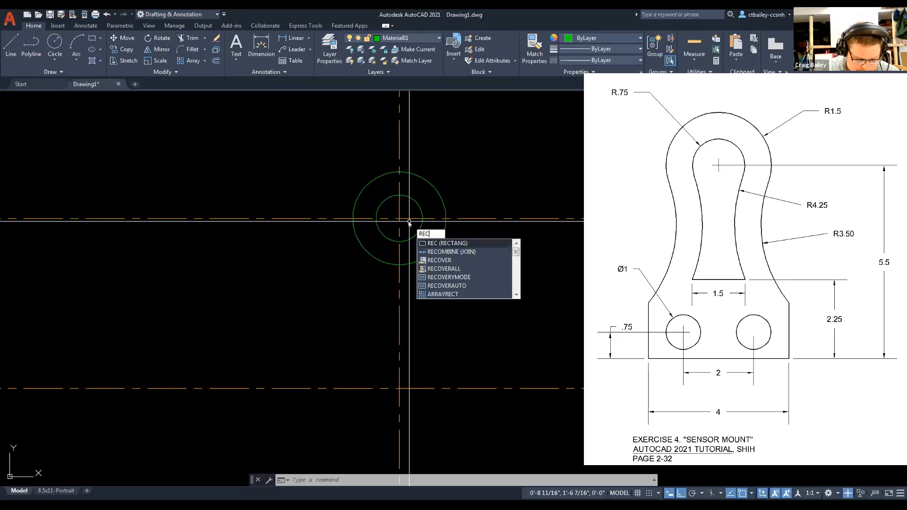
pyautogui.press('Return')
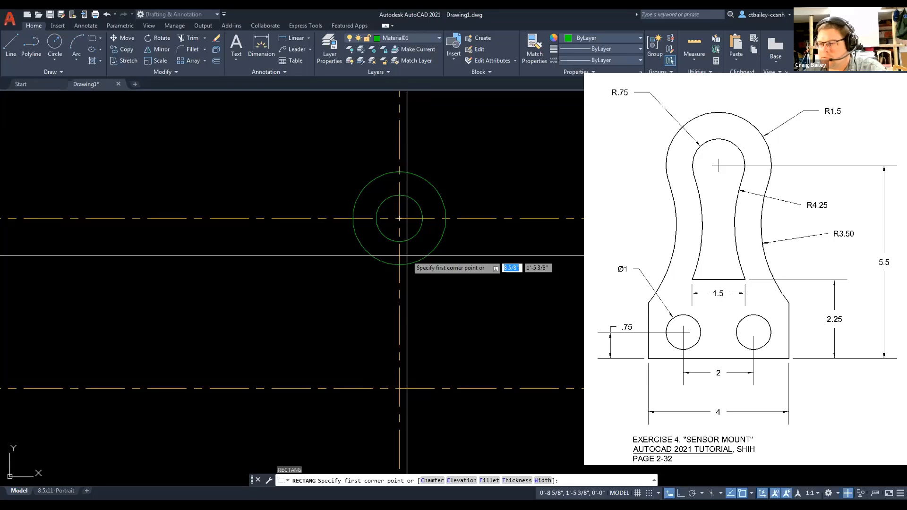
pyautogui.keyDown('shift'); pyautogui.rightClick(336, 270); pyautogui.keyUp('shift')
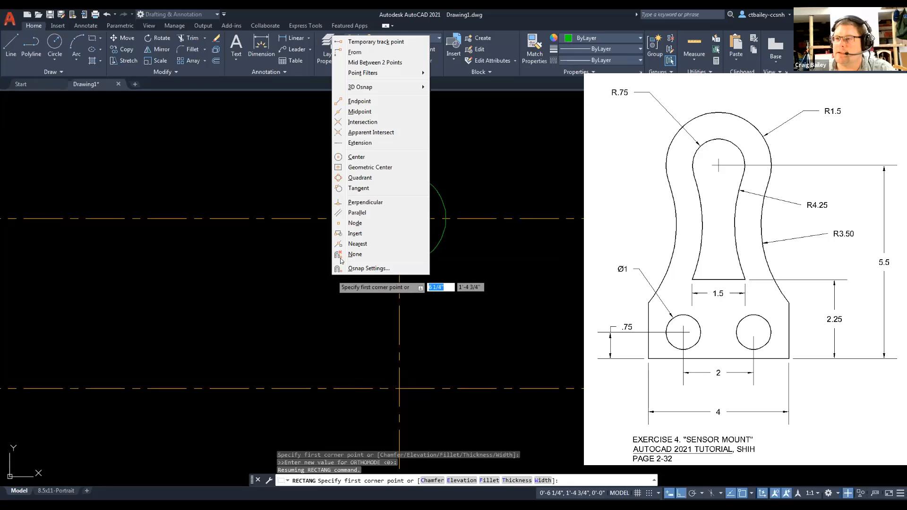
pyautogui.click(354, 53)
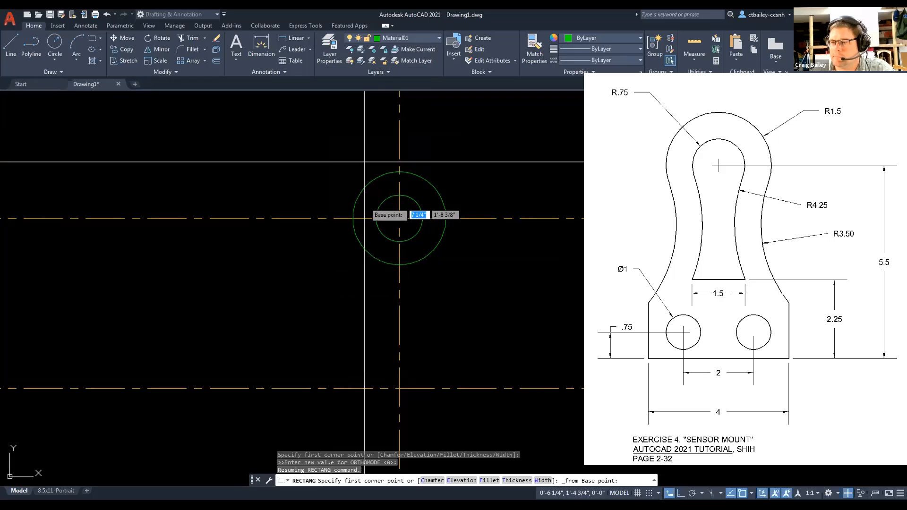
pyautogui.press('BackSpace')
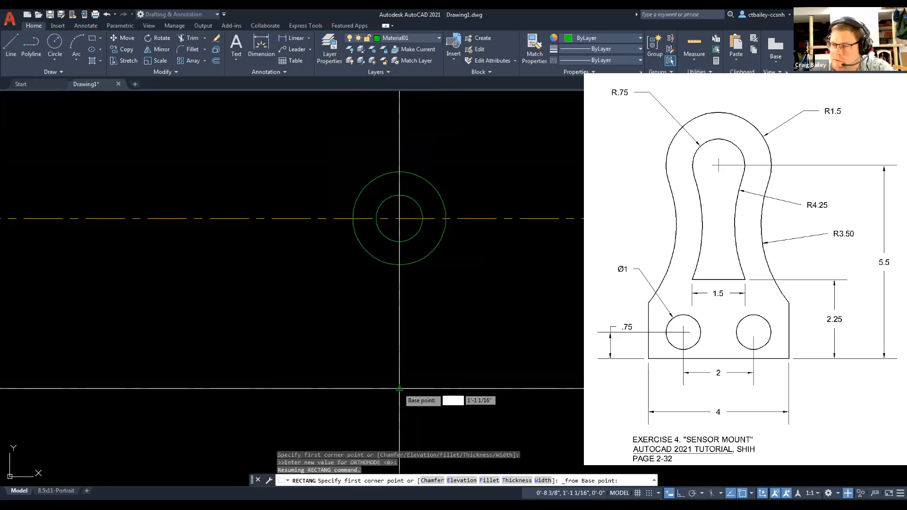
pyautogui.click(399, 389)
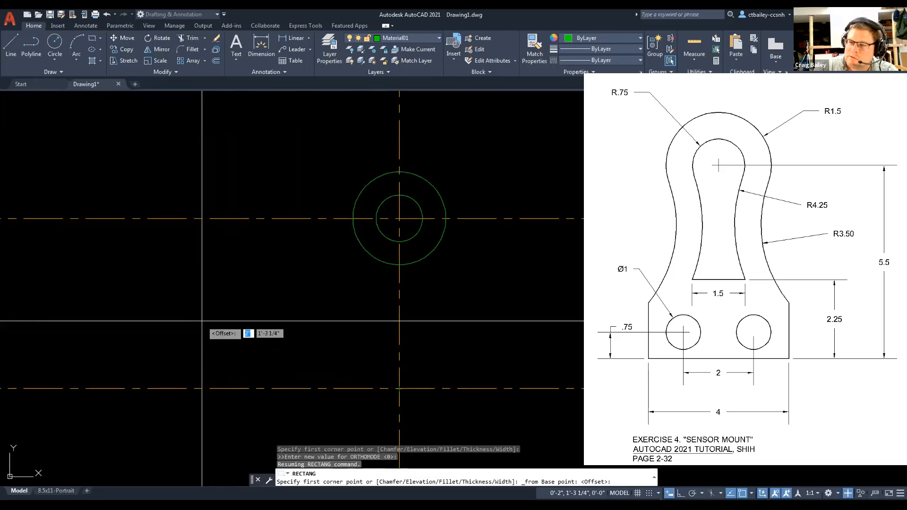
pyautogui.write('2')
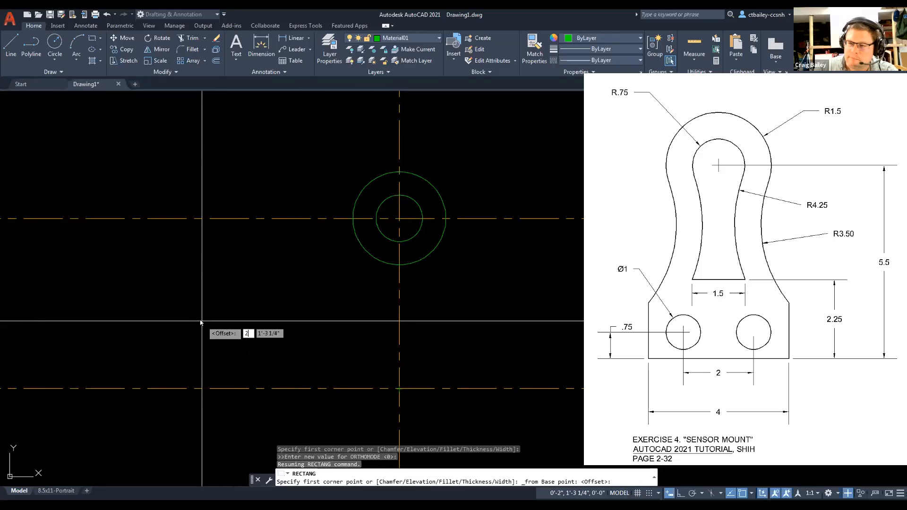
pyautogui.press('Return')
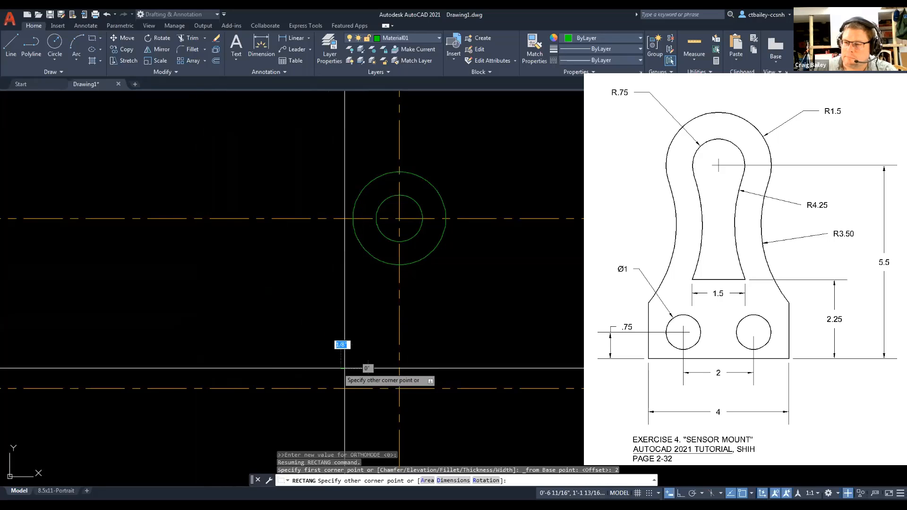
# Start a rectangle with its first corner offset @2,0 from the lower construction-line intersection, using the From snap
pyautogui.rightClick(291, 367)
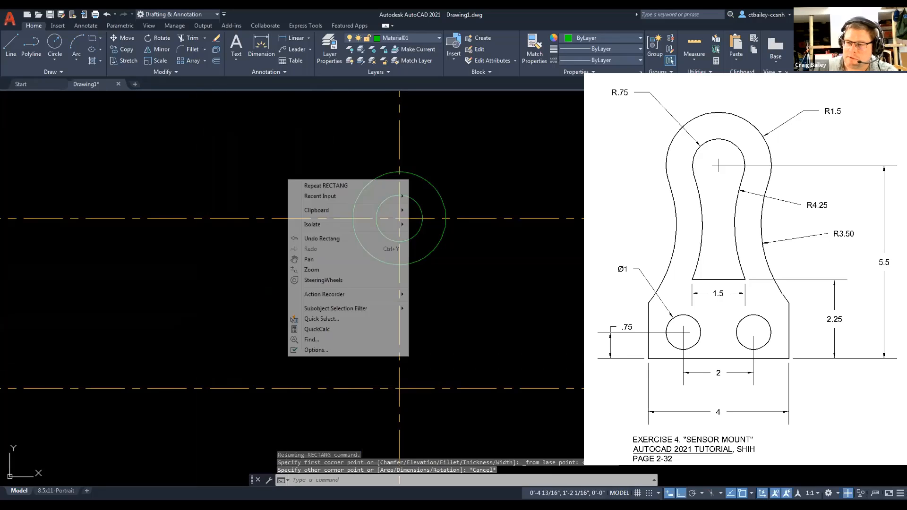
pyautogui.click(312, 183)
pyautogui.keyDown('shift'); pyautogui.rightClick(353, 388); pyautogui.keyUp('shift')
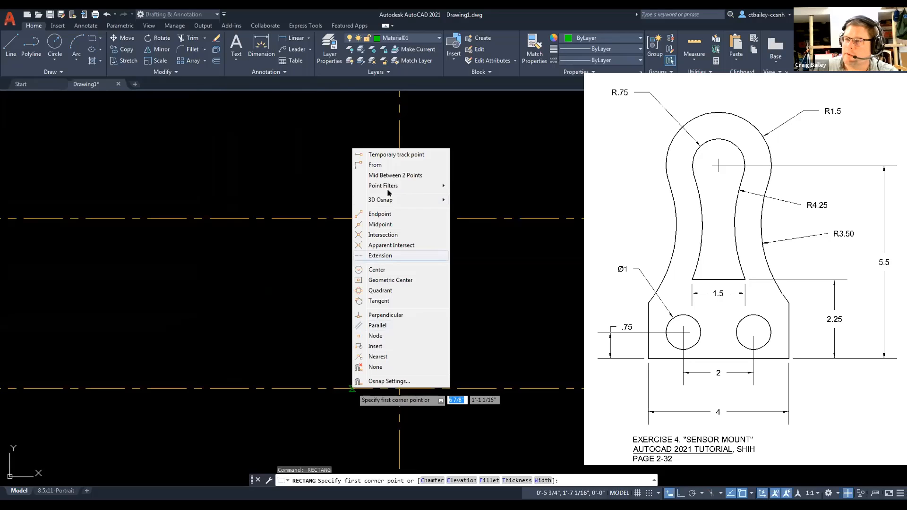
pyautogui.click(378, 165)
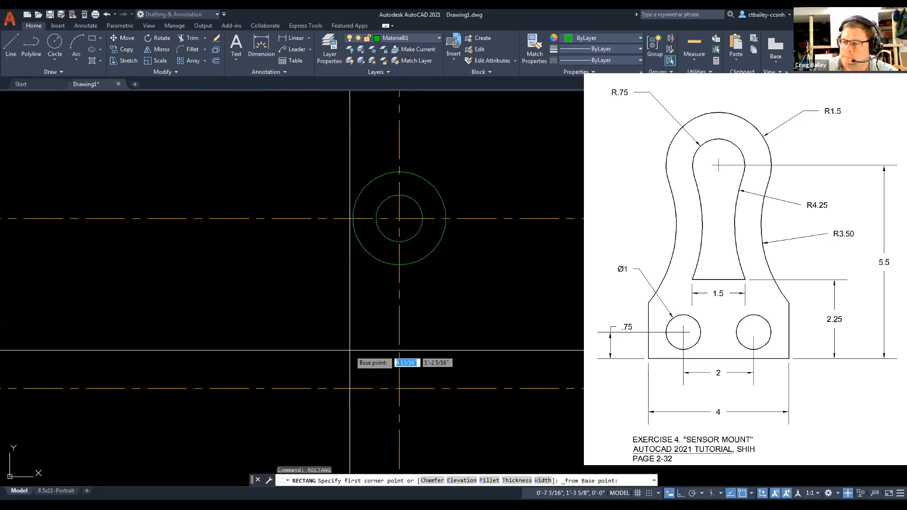
pyautogui.click(399, 388)
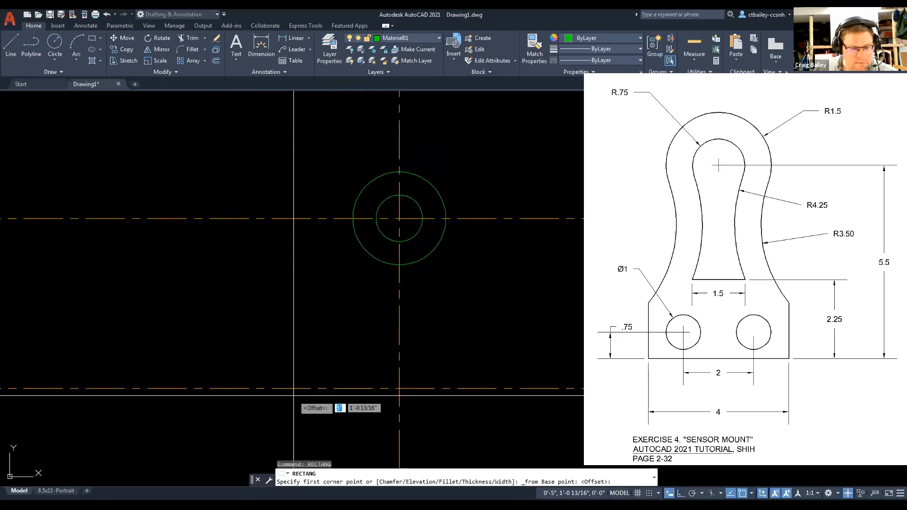
pyautogui.write('@')
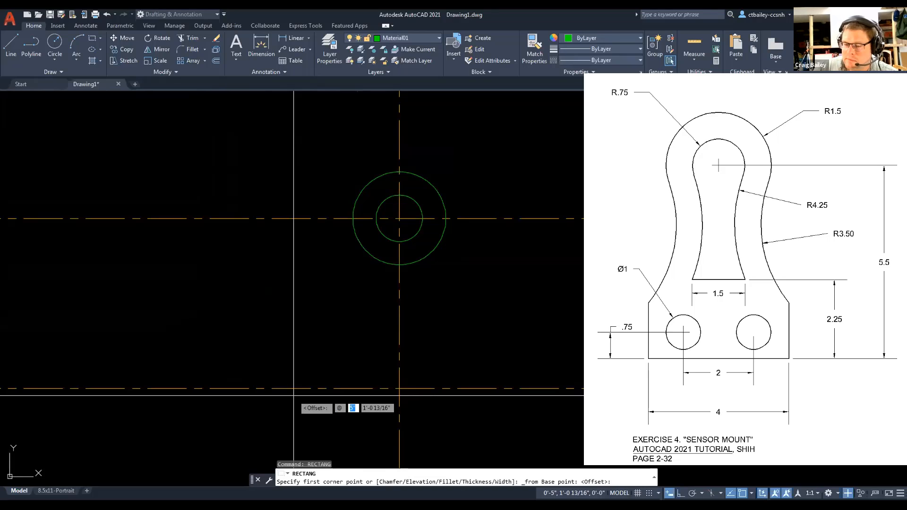
pyautogui.write('2')
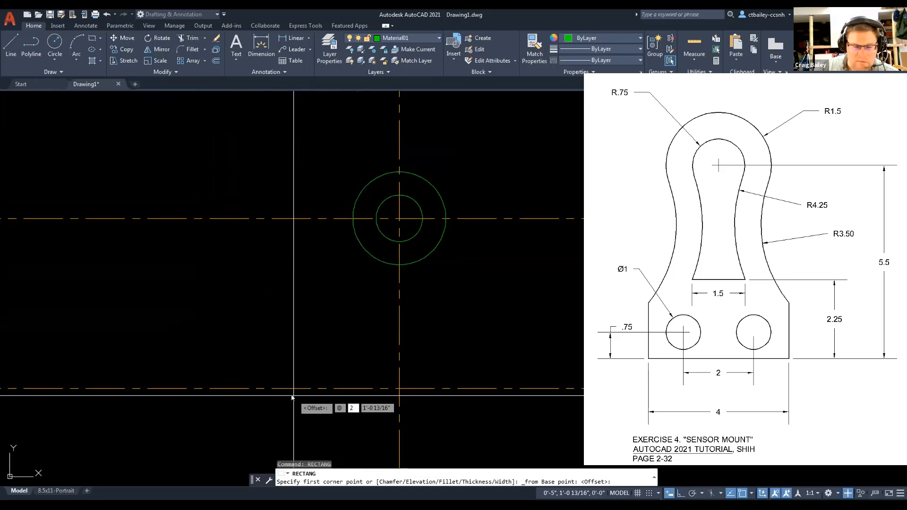
pyautogui.write(',')
pyautogui.write('0')
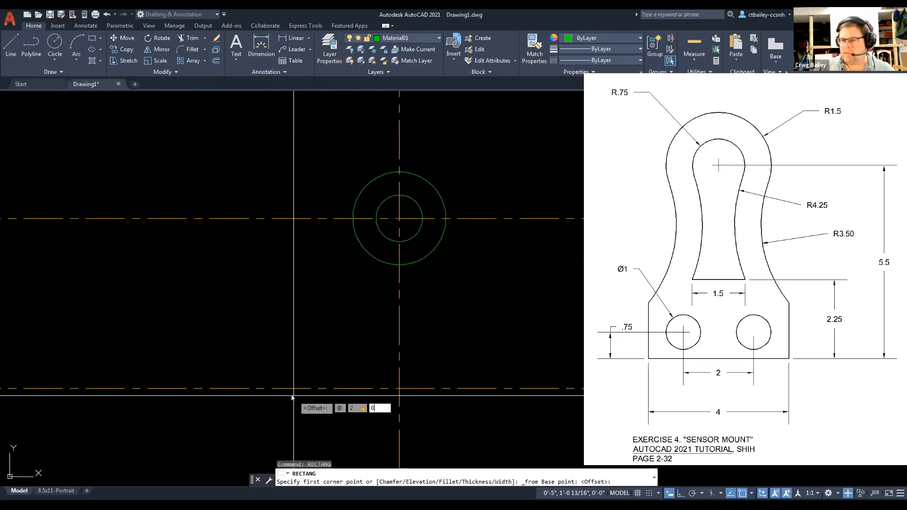
pyautogui.press('Return')
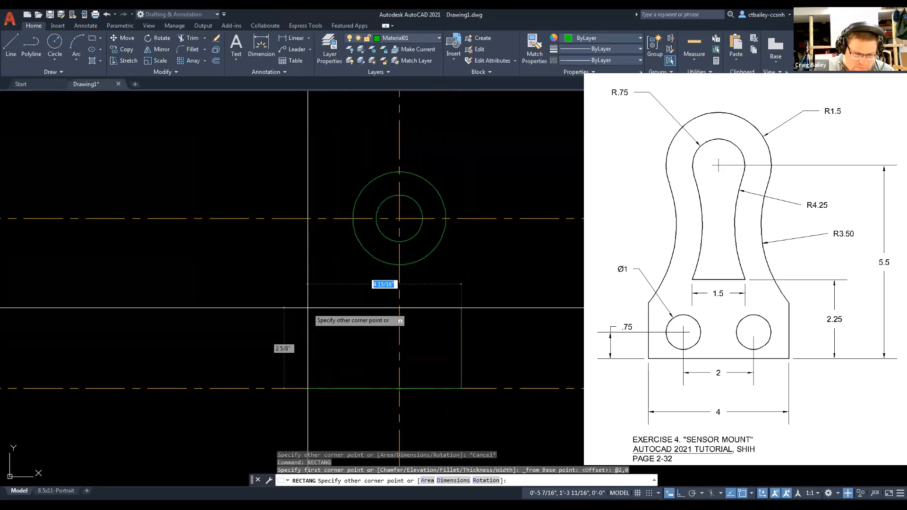
# Complete the rectangle by dimensions with length 4 and width 1.5, placing it up and to the left of its first corner
pyautogui.write('d')
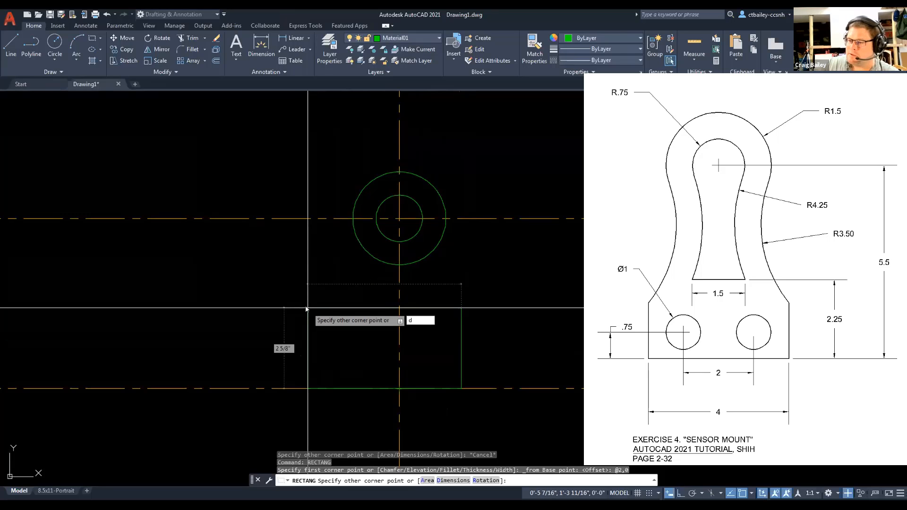
pyautogui.press('Return')
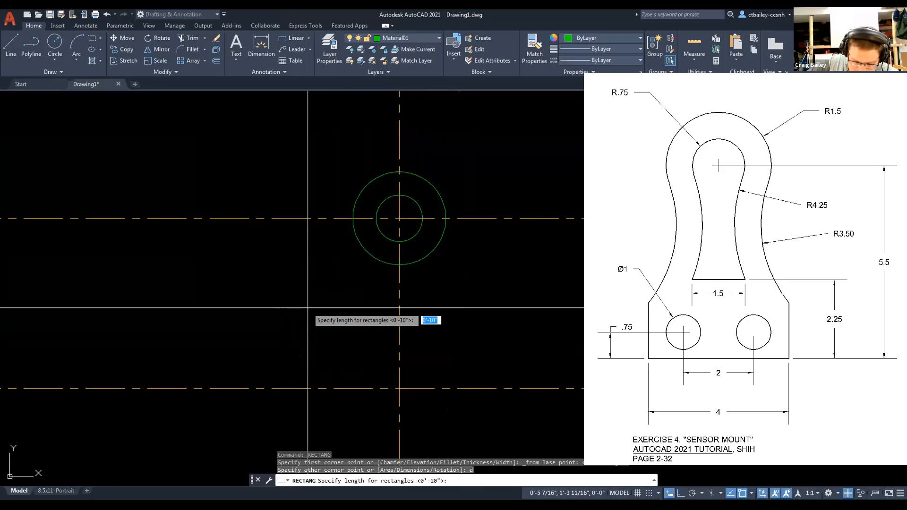
pyautogui.write('4')
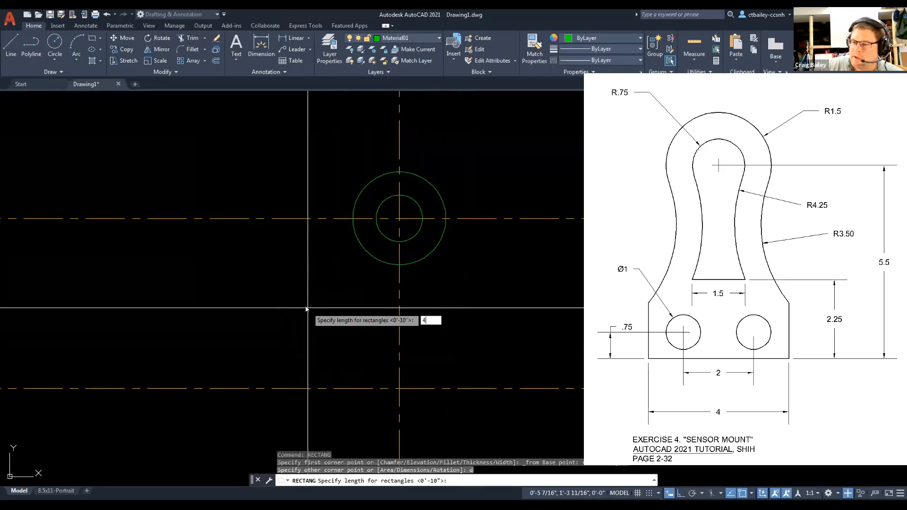
pyautogui.press('Return')
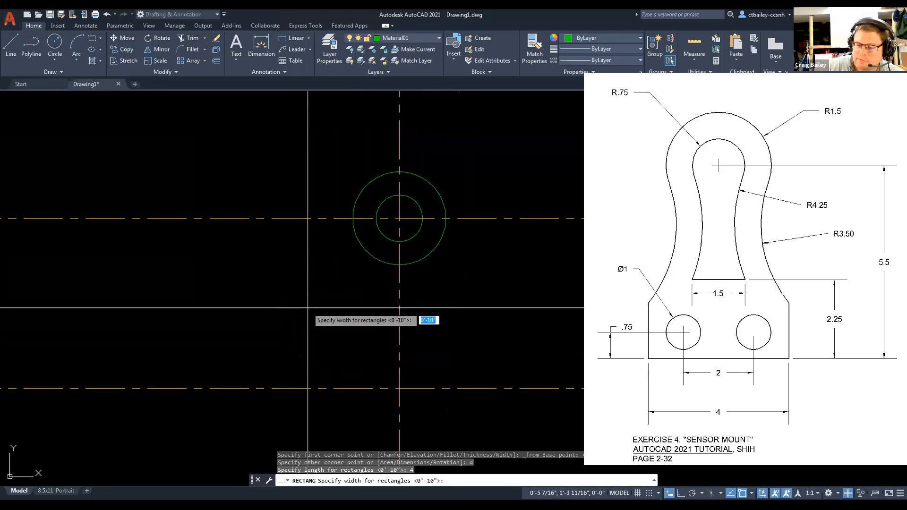
pyautogui.write('1.5')
pyautogui.press('Return')
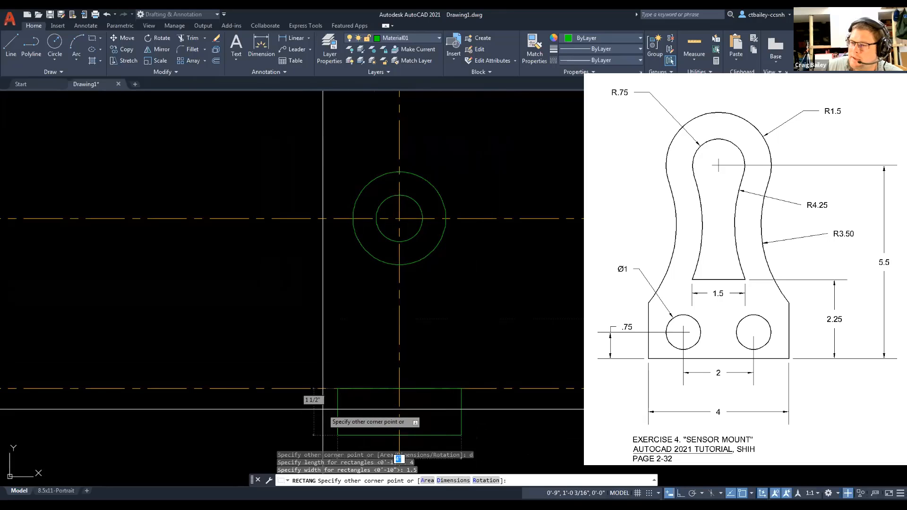
pyautogui.click(306, 294)
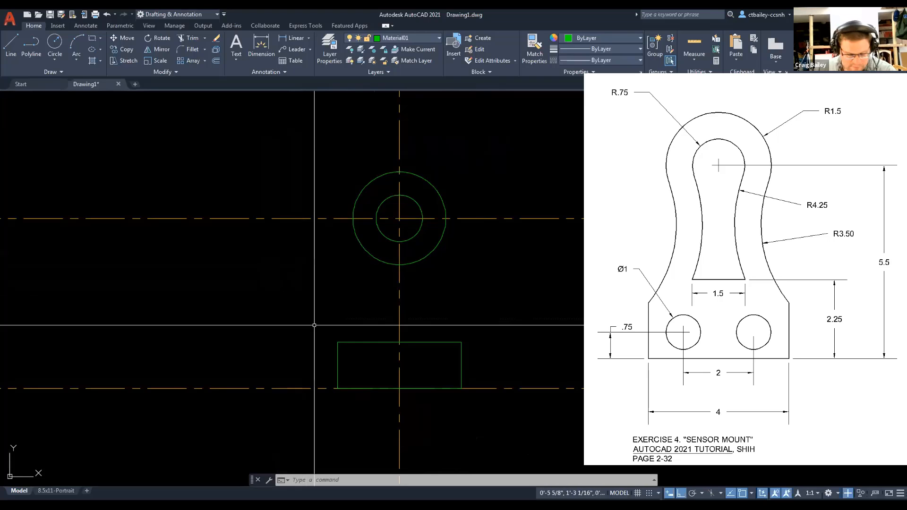
pyautogui.press('Escape')
pyautogui.press('Escape')
pyautogui.press('Escape')
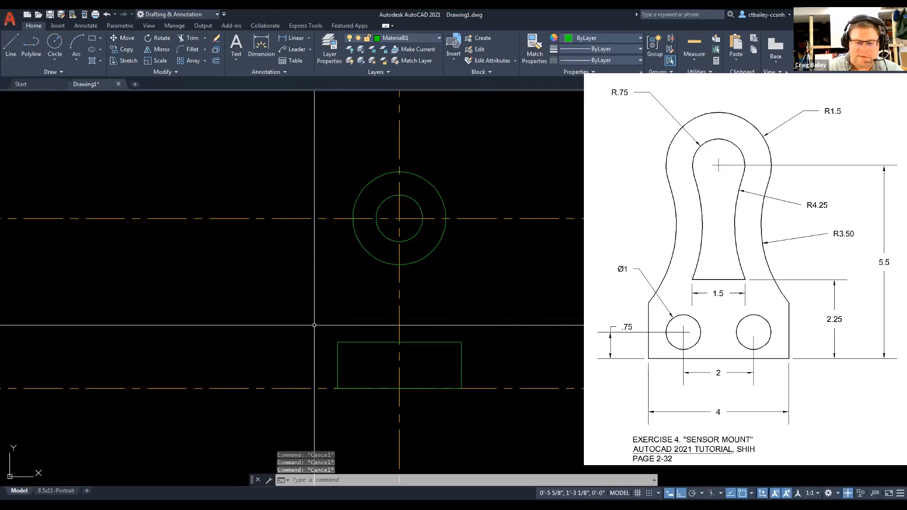
# Offset the lower horizontal construction line 2.25 upward
pyautogui.write('Off')
pyautogui.press('Return')
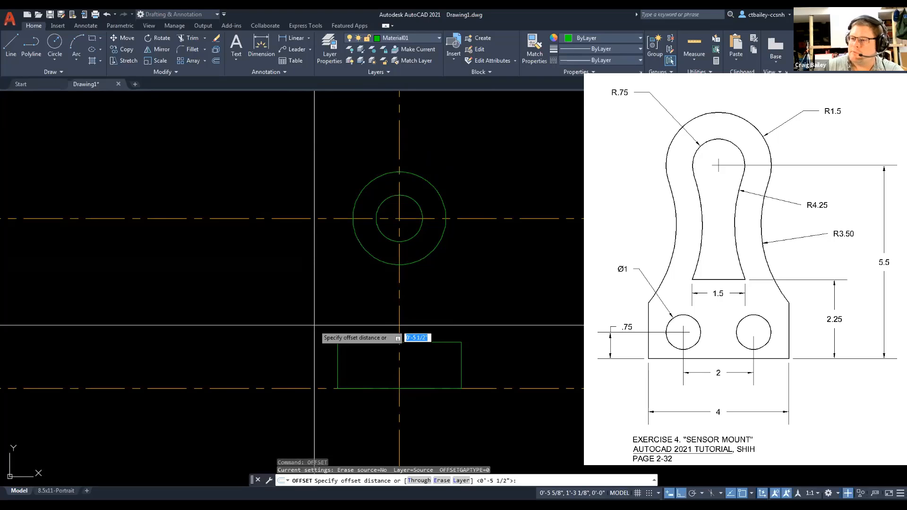
pyautogui.write('2.25')
pyautogui.press('Return')
pyautogui.click(475, 388)
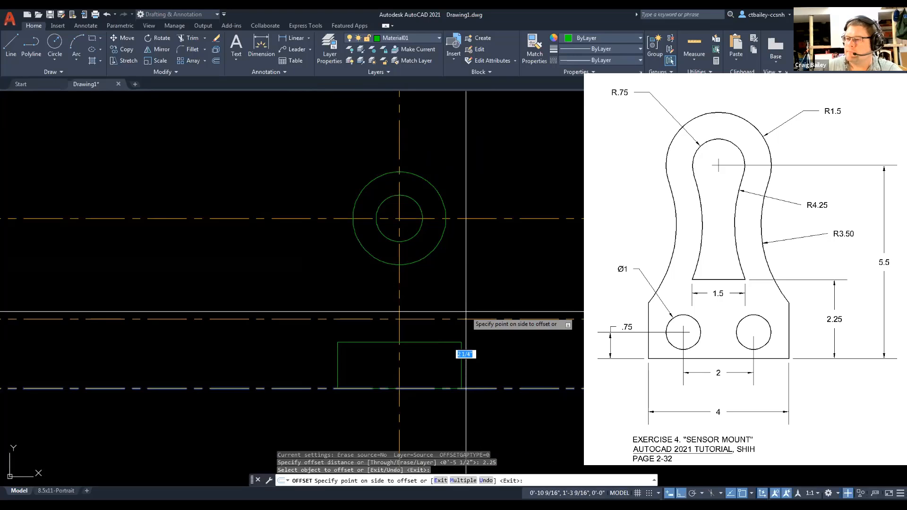
pyautogui.click(465, 304)
pyautogui.rightClick(463, 295)
pyautogui.press('Escape')
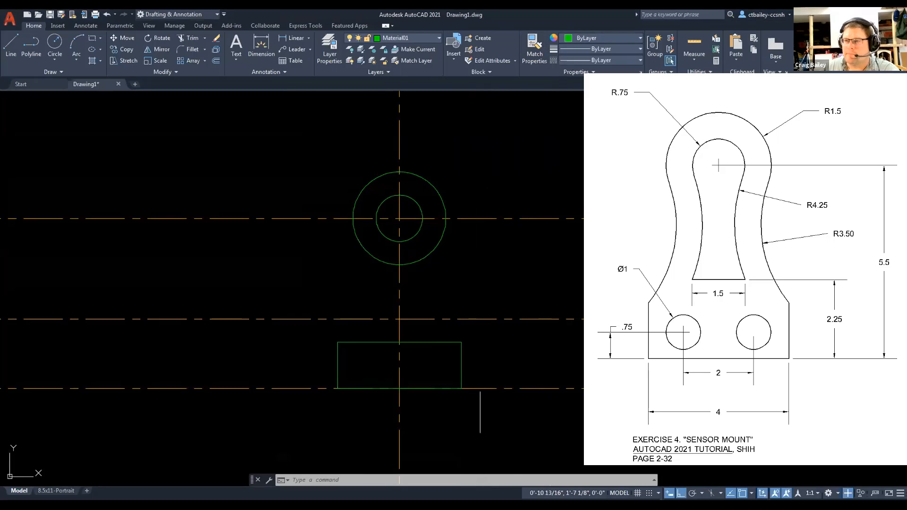
# Match the properties of the green rectangle onto the construction line just above it
pyautogui.click(534, 49)
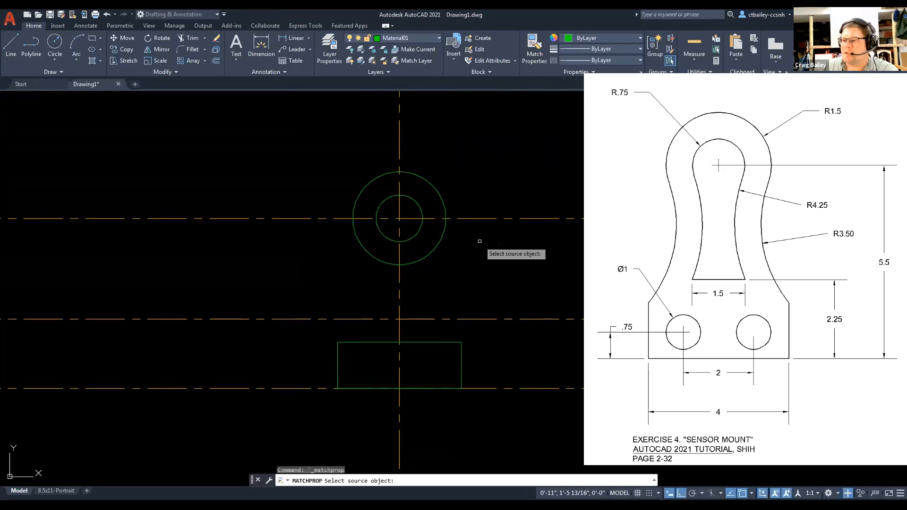
pyautogui.click(429, 341)
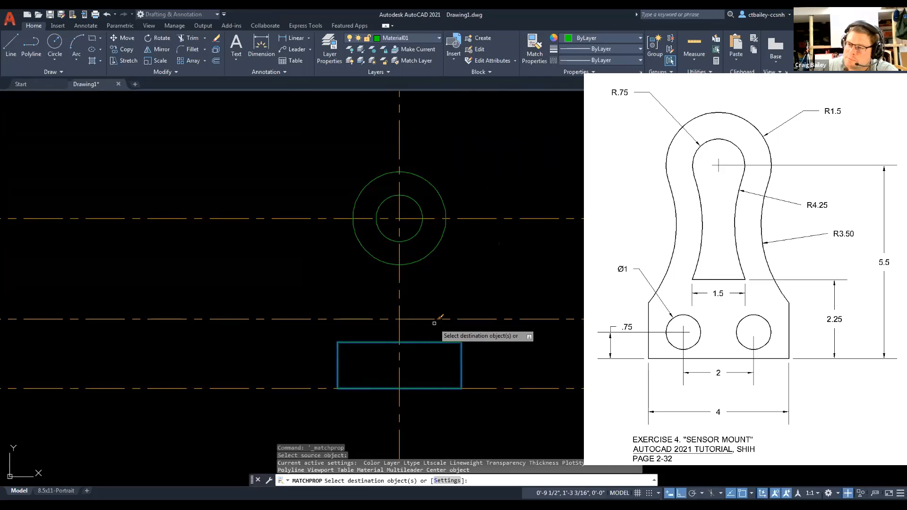
pyautogui.click(431, 320)
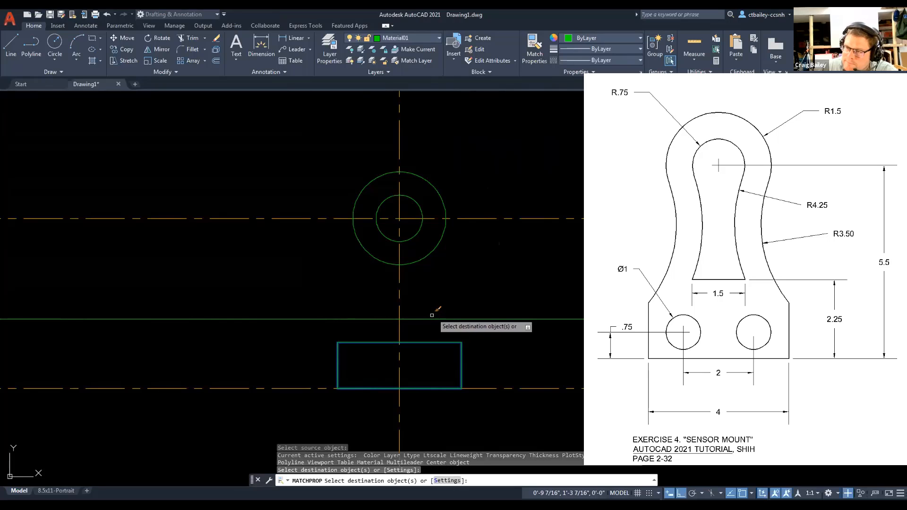
pyautogui.rightClick(435, 313)
pyautogui.click(458, 317)
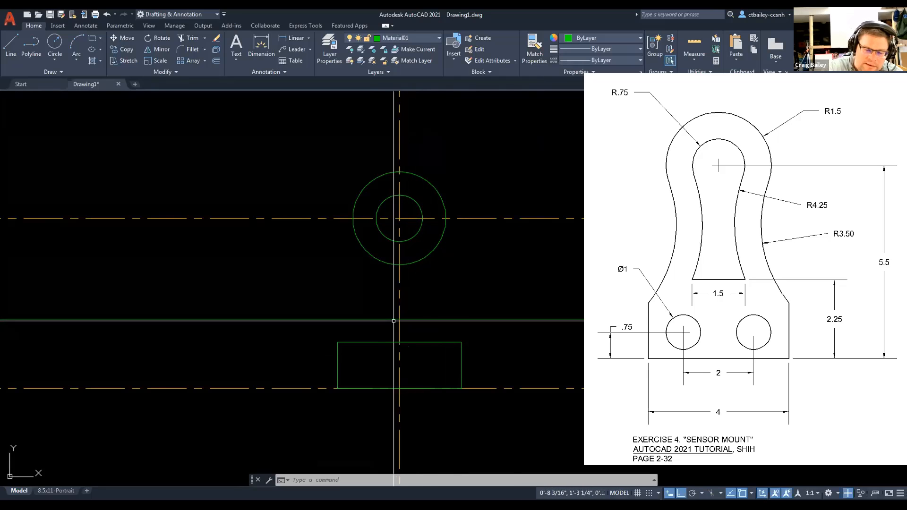
pyautogui.write('script')
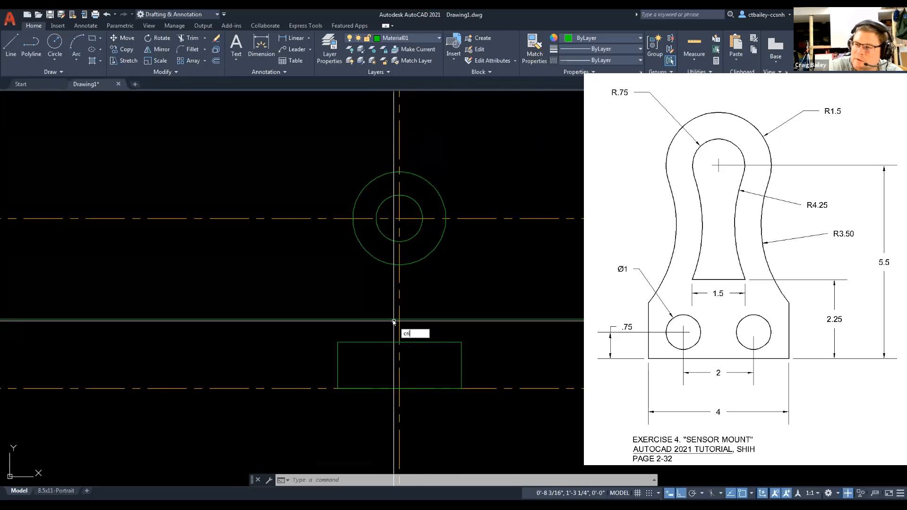
pyautogui.press('Return')
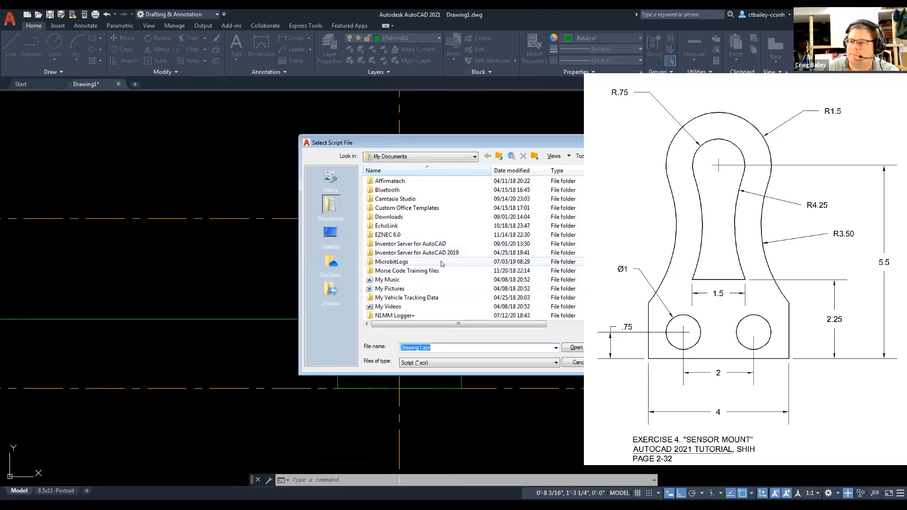
pyautogui.press('Escape')
pyautogui.press('Escape')
pyautogui.press('Escape')
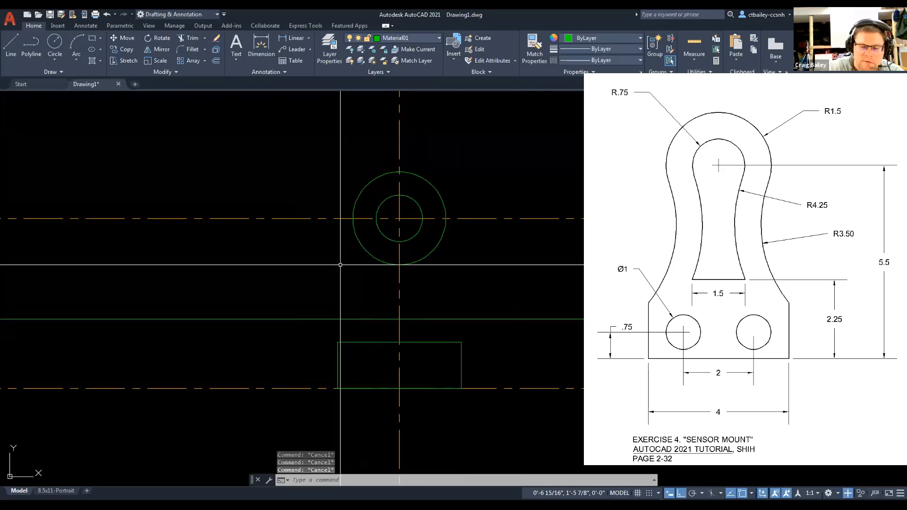
# Draw a 1.5 diameter circle centered where the green horizontal line crosses the vertical construction line
pyautogui.write('CIRC')
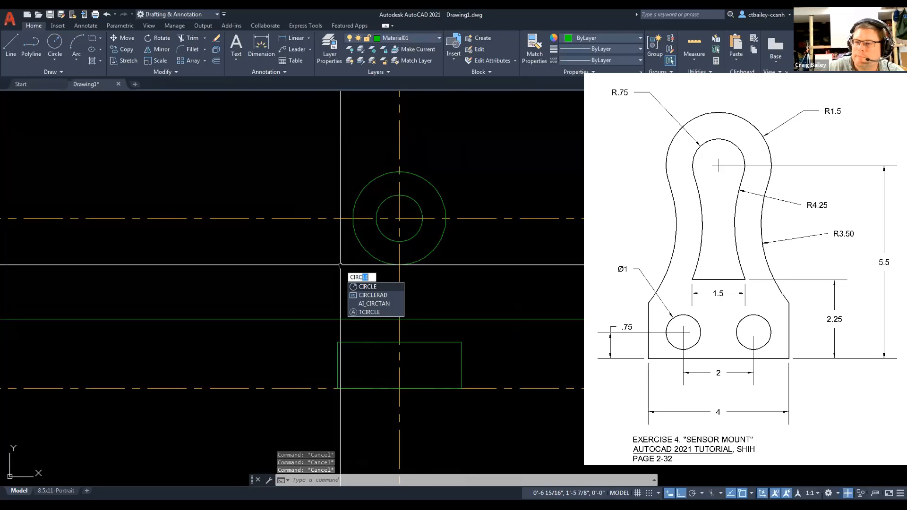
pyautogui.press('Return')
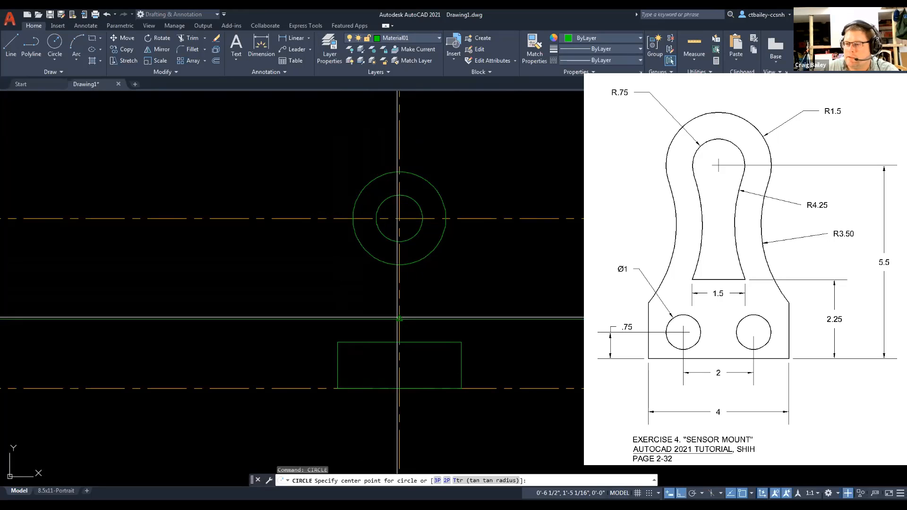
pyautogui.click(399, 319)
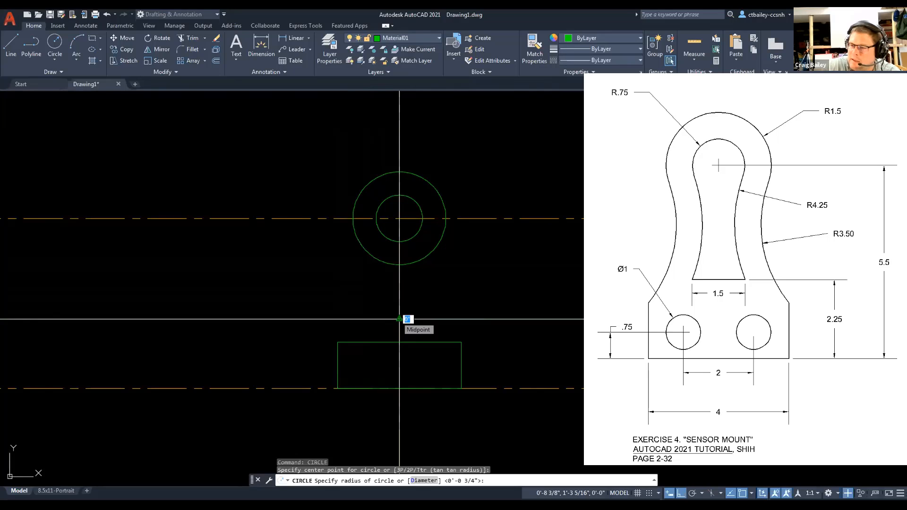
pyautogui.write('d')
pyautogui.press('Return')
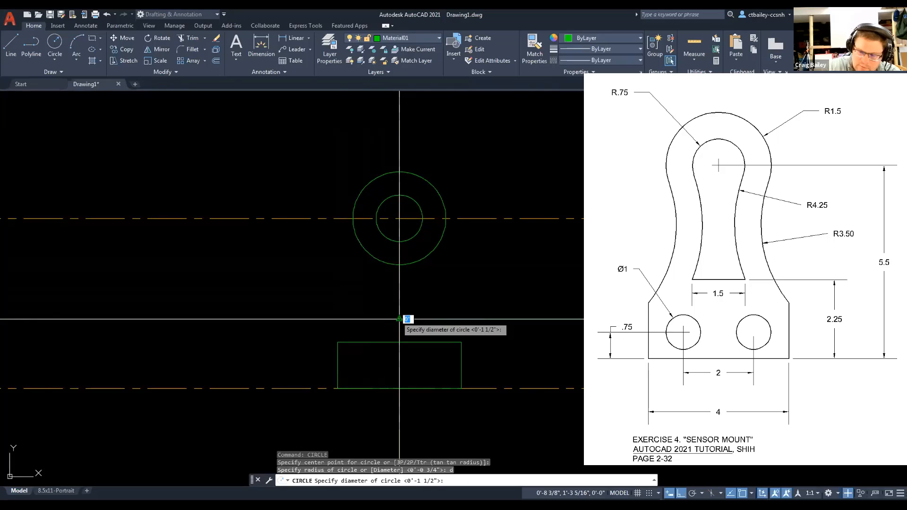
pyautogui.write('1.5')
pyautogui.press('Return')
# Trim the green horizontal line on both sides so only the part inside the 1.5 diameter circle remains
pyautogui.scroll(2, 426, 331)
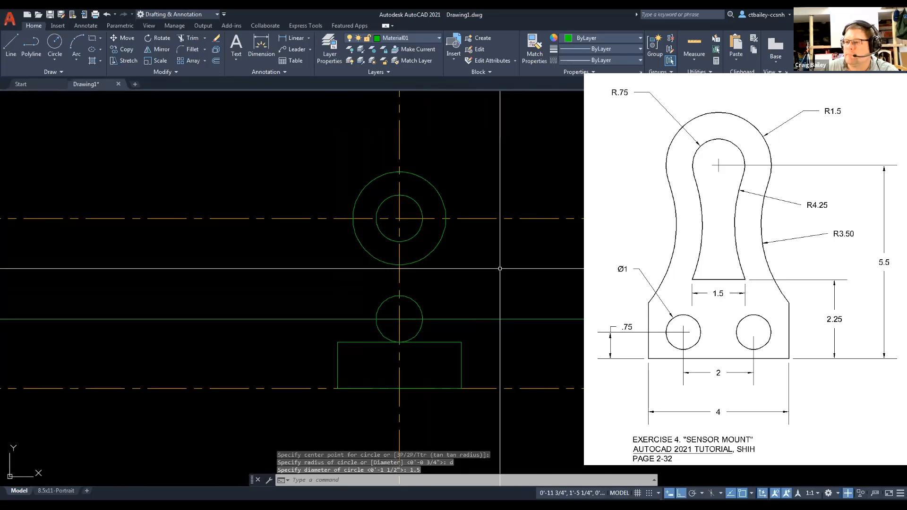
pyautogui.scroll(2, 426, 331)
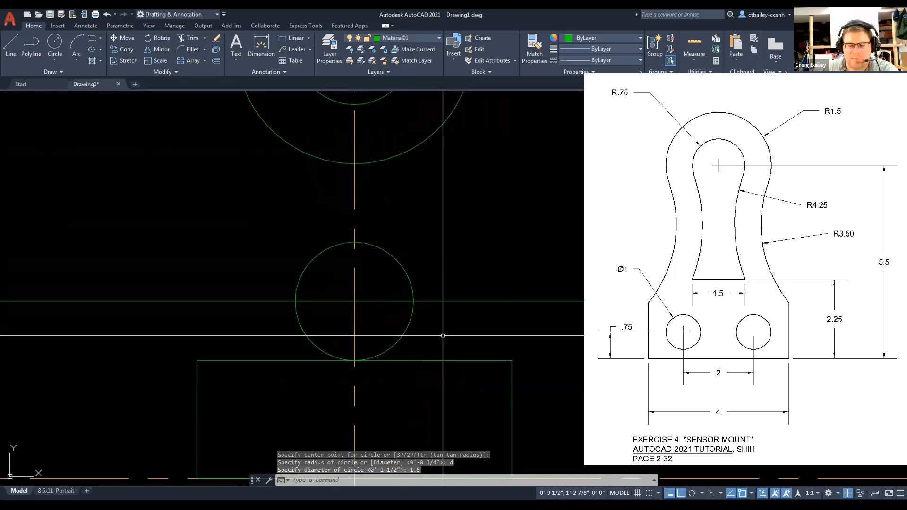
pyautogui.write('TR')
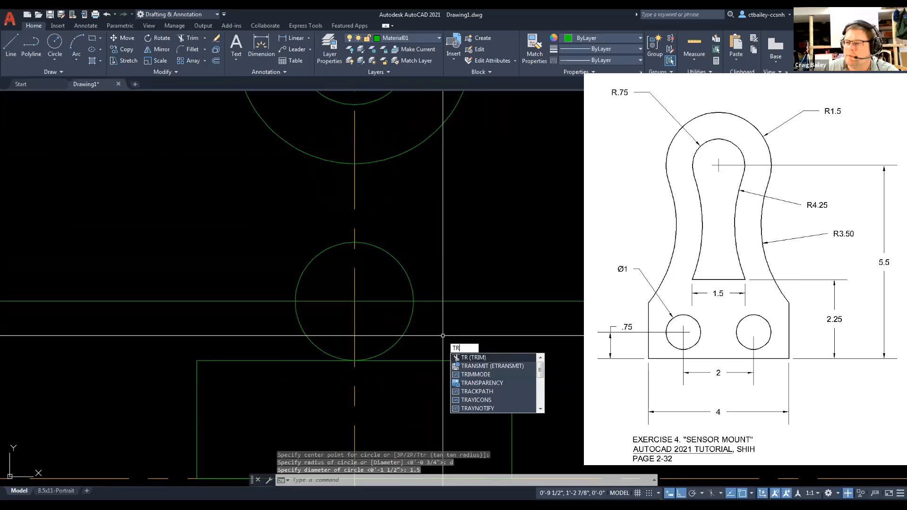
pyautogui.press('Return')
pyautogui.moveTo(443, 335); pyautogui.dragTo(442, 296)
pyautogui.moveTo(278, 308); pyautogui.dragTo(274, 280)
pyautogui.rightClick(274, 280)
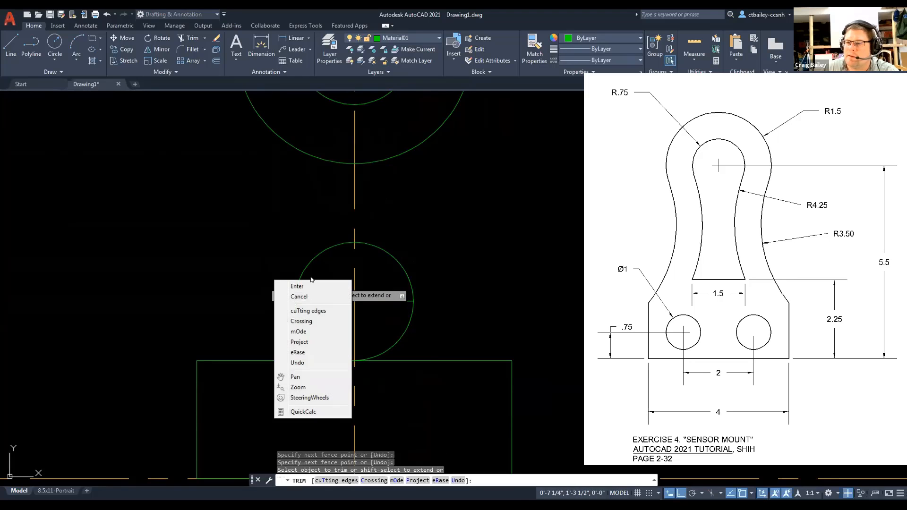
pyautogui.click(305, 285)
# Delete the 1.5 diameter helper circle around the trimmed horizontal line
pyautogui.click(320, 271)
pyautogui.click(289, 262)
pyautogui.press('Delete')
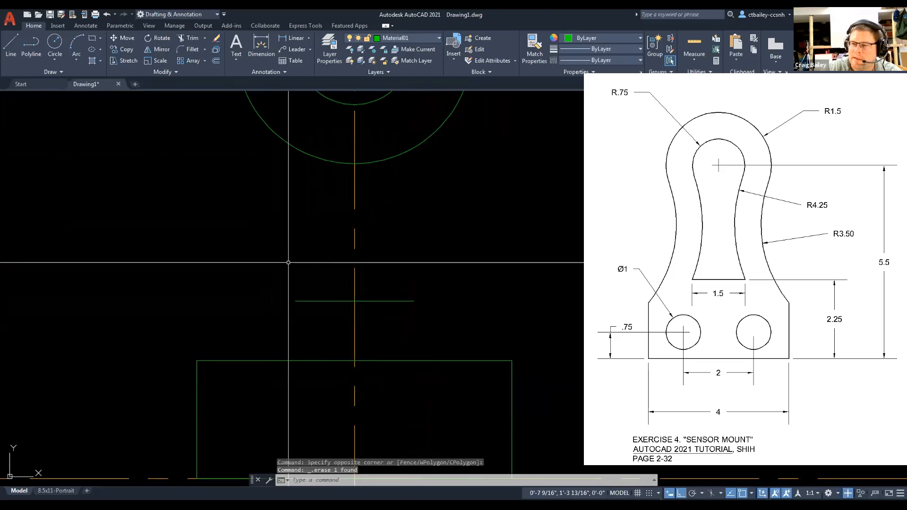
pyautogui.press('Escape')
pyautogui.press('Escape')
# Explode the base rectangle and delete its top edge
pyautogui.scroll(-4, 348, 282)
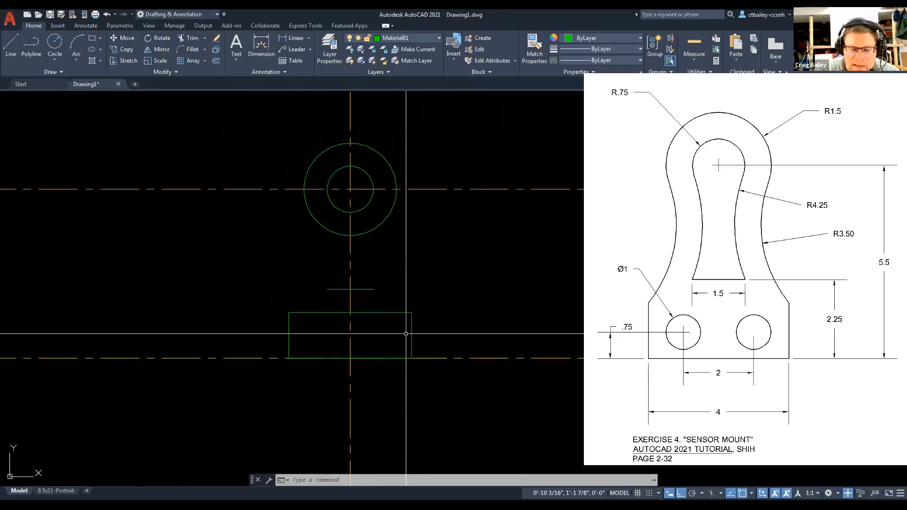
pyautogui.write('EXPLOde')
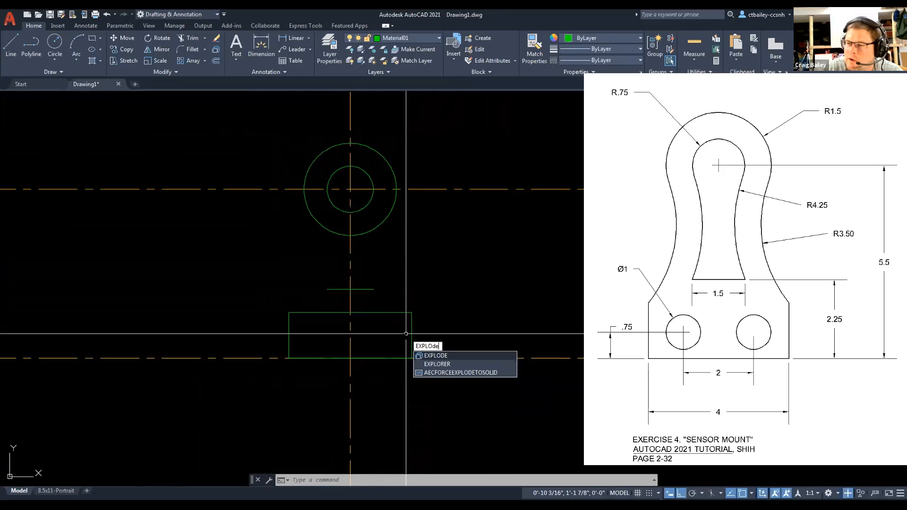
pyautogui.press('Return')
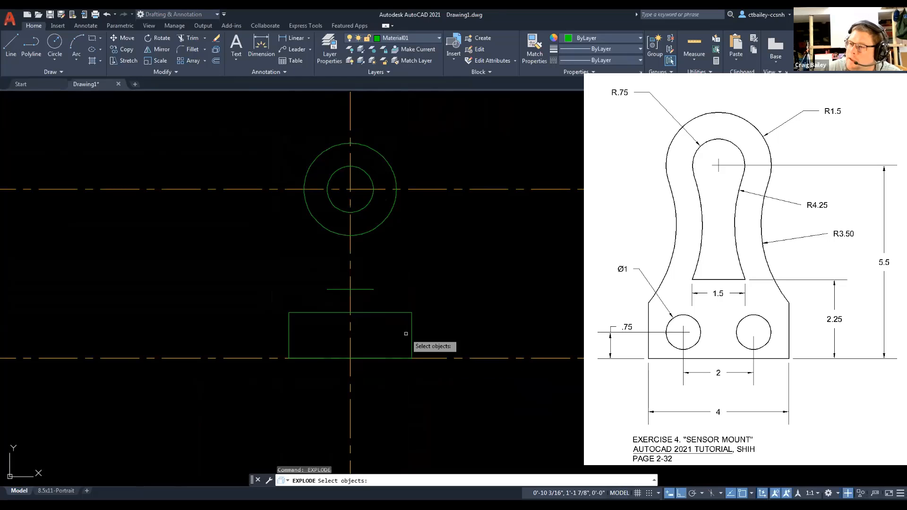
pyautogui.click(391, 312)
pyautogui.press('Return')
pyautogui.click(386, 326)
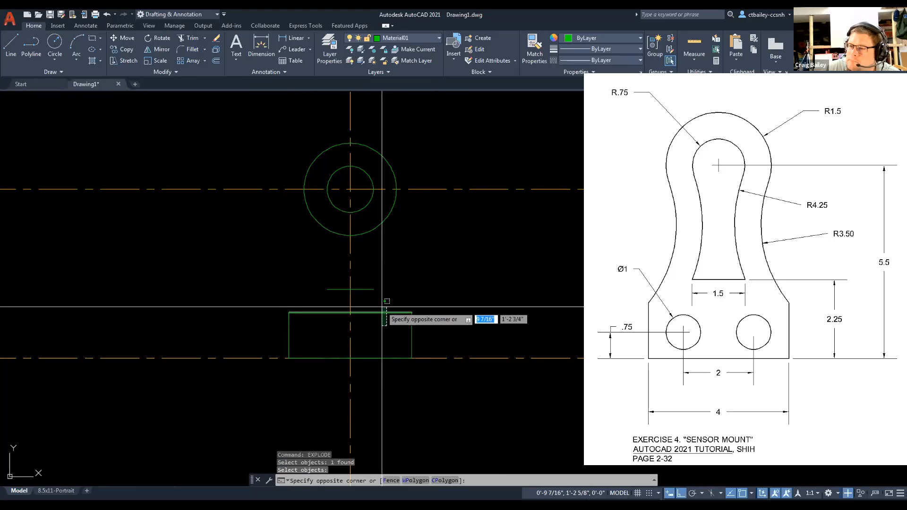
pyautogui.click(381, 306)
pyautogui.press('Delete')
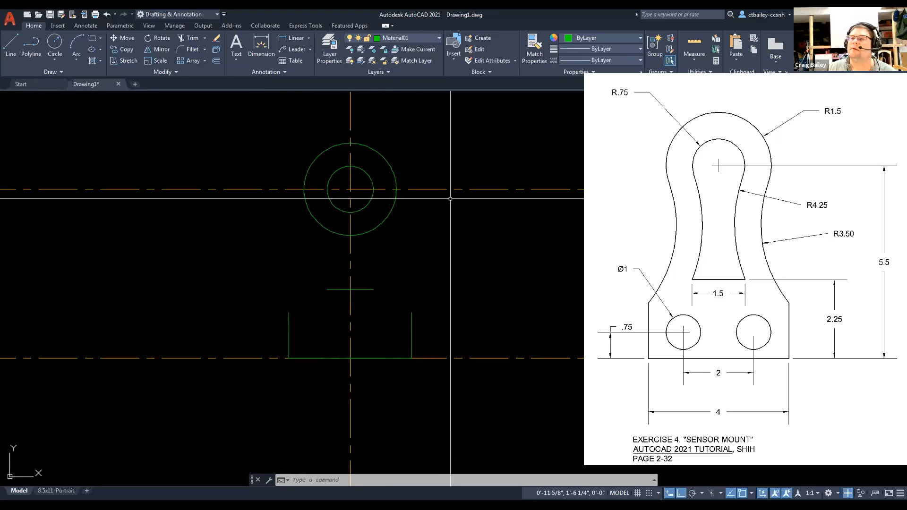
pyautogui.click(366, 204)
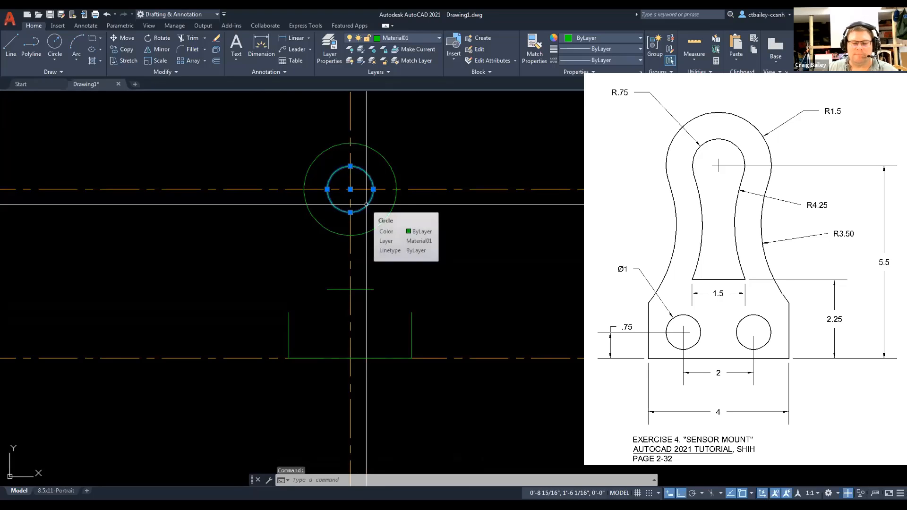
pyautogui.press('Escape')
pyautogui.press('Escape')
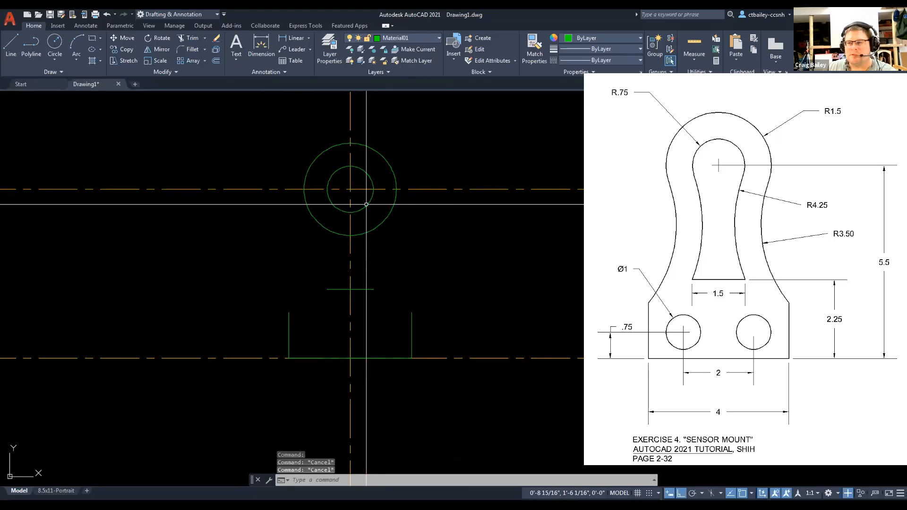
# Try to trim the upper horizontal construction line to the right of the outer circle, and undo that trim
pyautogui.write('tr')
pyautogui.press('Return')
pyautogui.moveTo(425, 208); pyautogui.dragTo(433, 166)
pyautogui.rightClick(424, 219)
pyautogui.press('Escape')
pyautogui.press('Escape')
pyautogui.press('Escape')
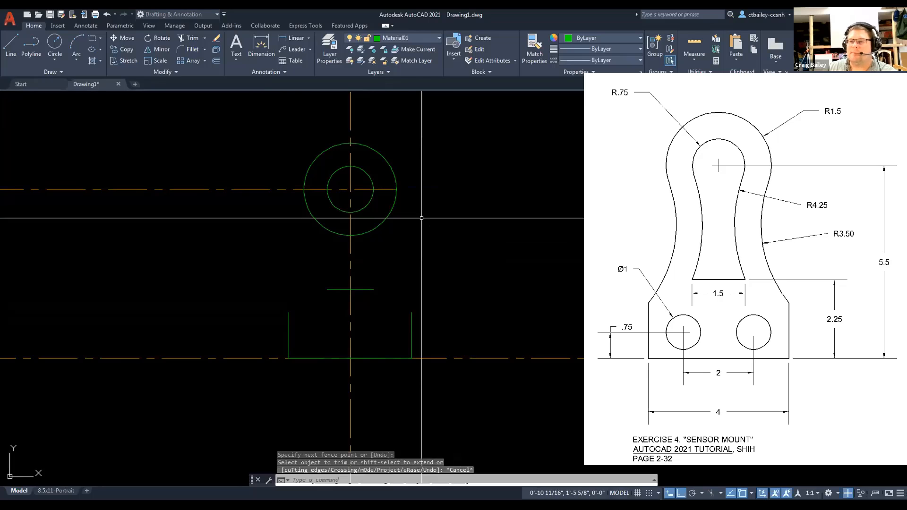
pyautogui.write('u')
pyautogui.press('Return')
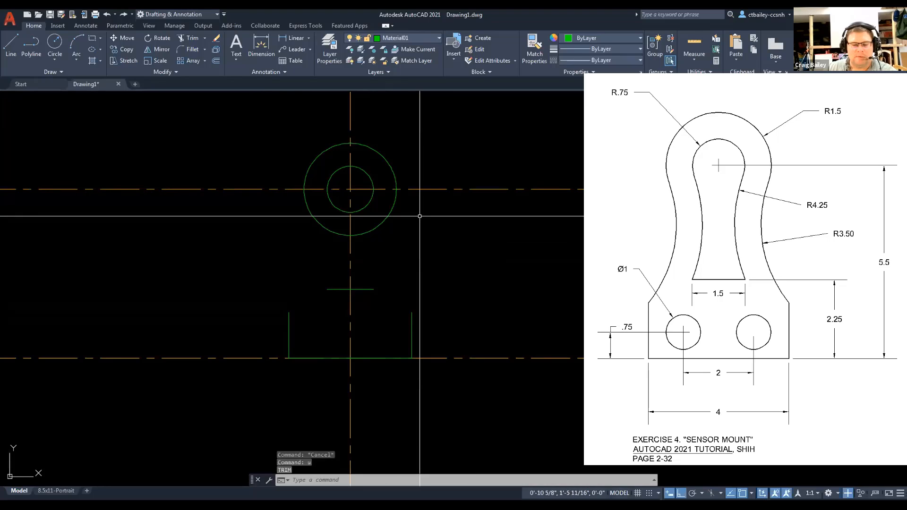
# Trim away the lower halves of both concentric circles below the upper horizontal construction line
pyautogui.moveTo(420, 216); pyautogui.dragTo(393, 209)
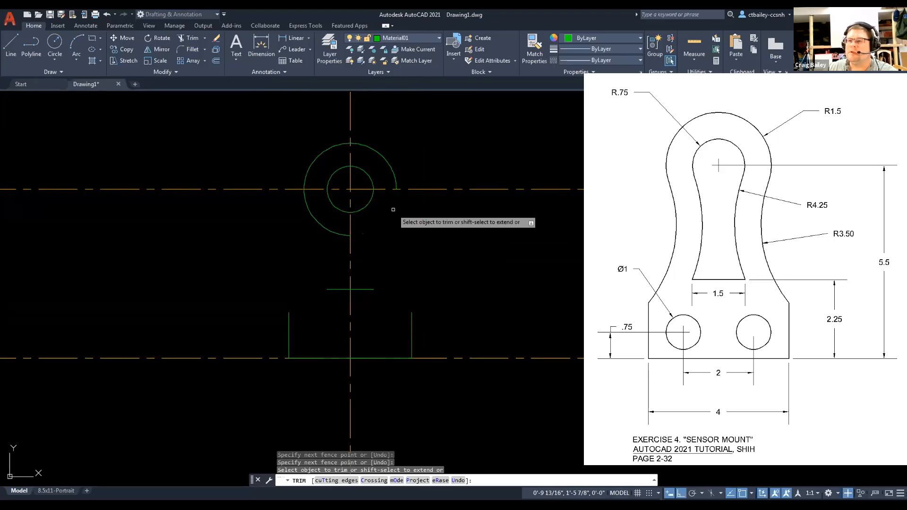
pyautogui.click(366, 205)
pyautogui.click(333, 206)
pyautogui.moveTo(314, 217); pyautogui.dragTo(296, 221)
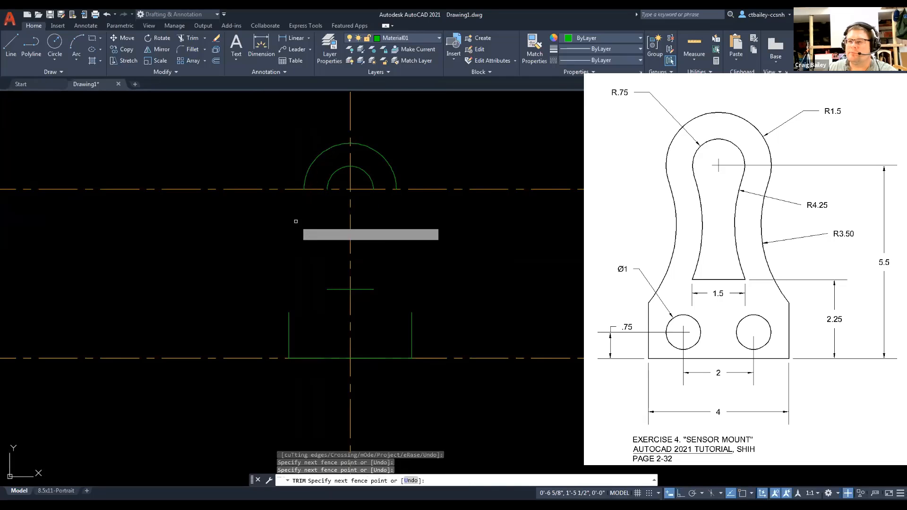
pyautogui.press('Escape')
pyautogui.press('Escape')
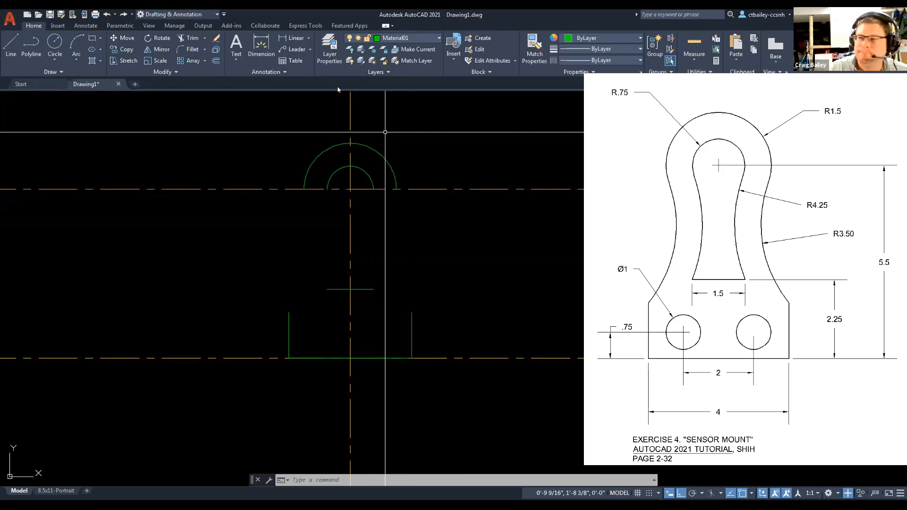
# Make _Construction the current layer and close the layer manager
pyautogui.write('la')
pyautogui.press('Return')
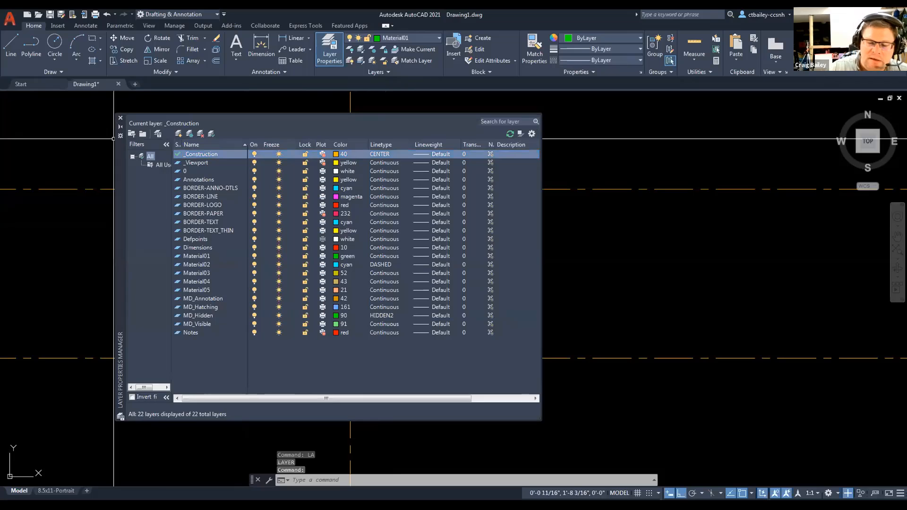
pyautogui.click(120, 118)
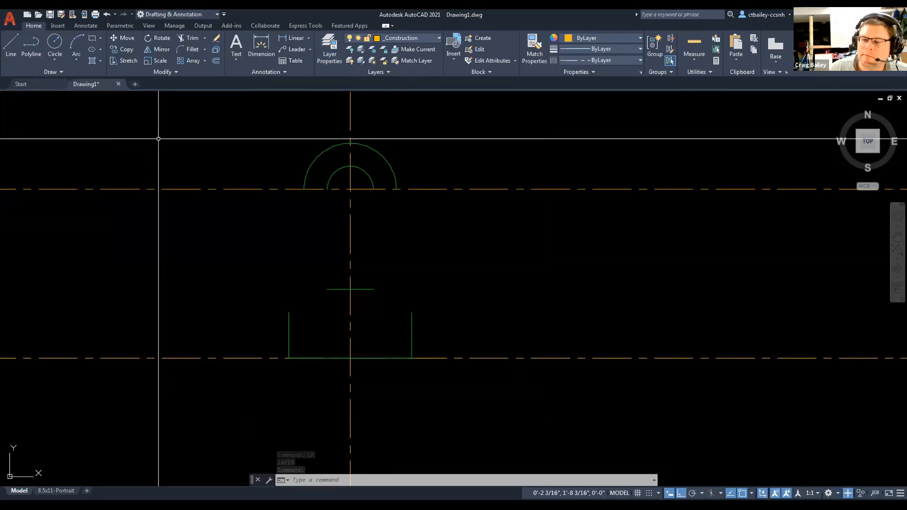
# With Ortho off, draw a construction line from the arcs' center sloping down to the right, ending well beyond the base's right edge
pyautogui.write('l')
pyautogui.press('Return')
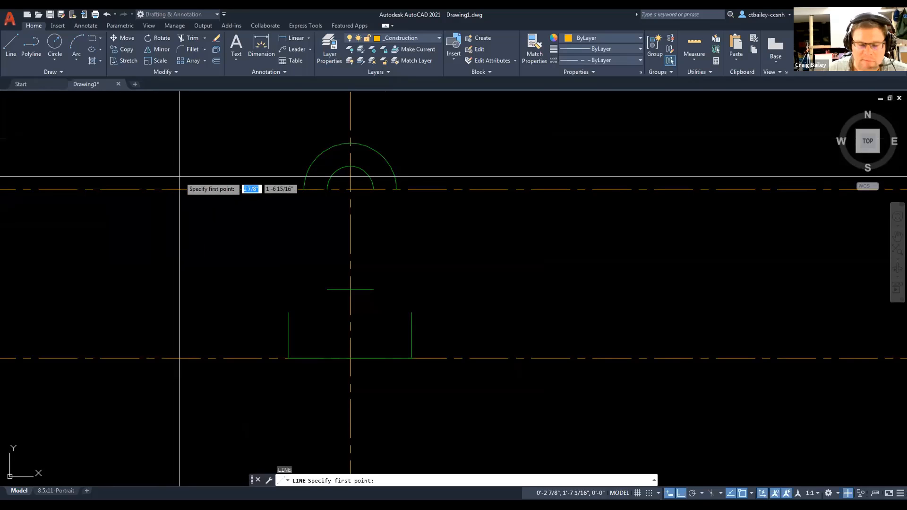
pyautogui.keyDown('shift'); pyautogui.rightClick(180, 176); pyautogui.keyUp('shift')
pyautogui.click(222, 298)
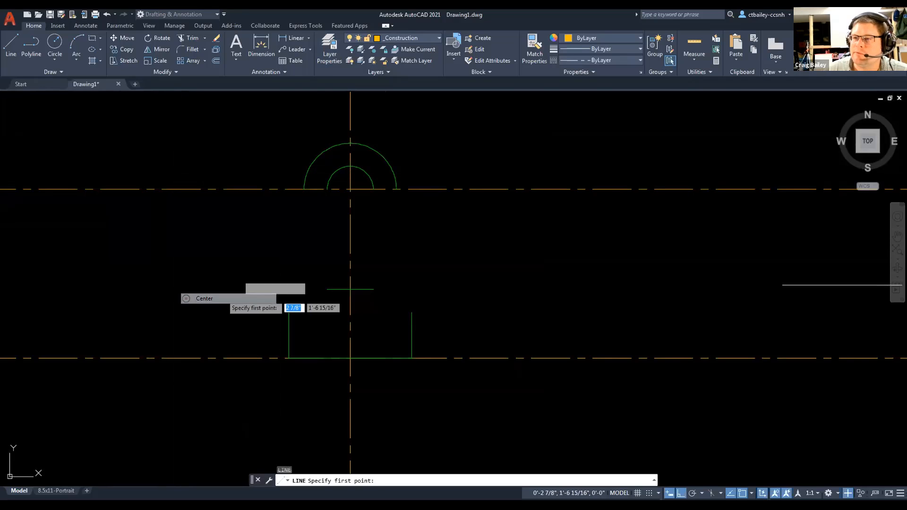
pyautogui.click(341, 168)
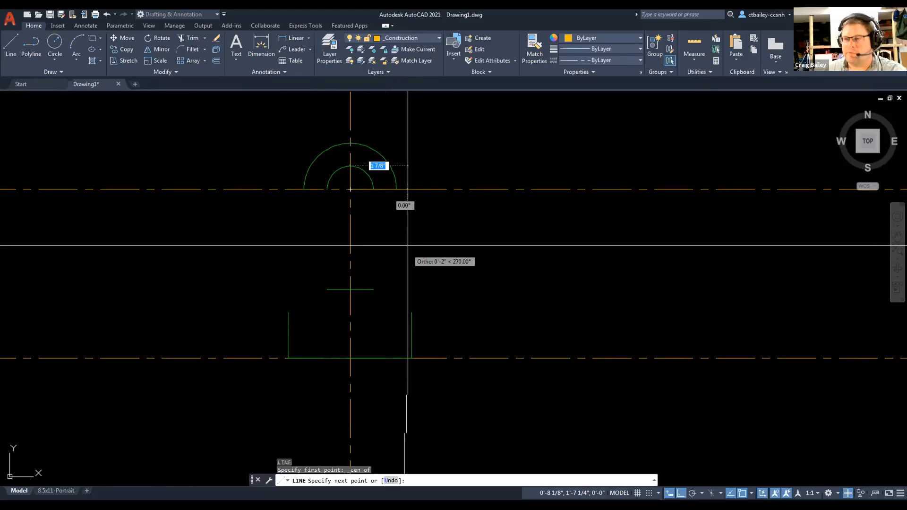
pyautogui.press('F8')
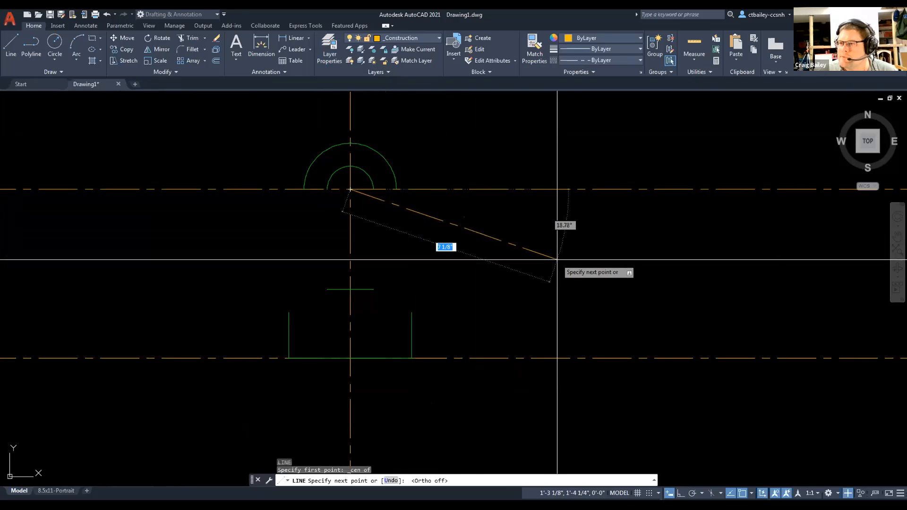
pyautogui.click(582, 265)
pyautogui.press('Escape')
pyautogui.press('Escape')
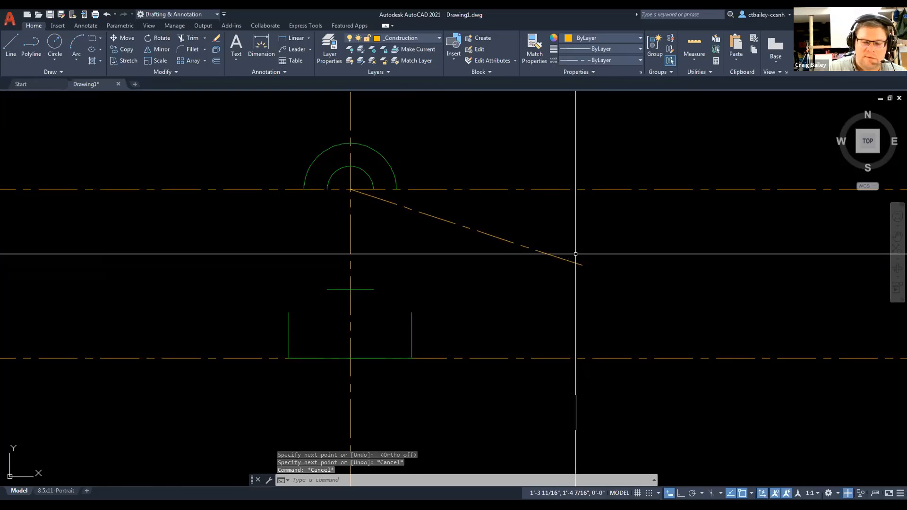
pyautogui.write('circle')
pyautogui.press('Return')
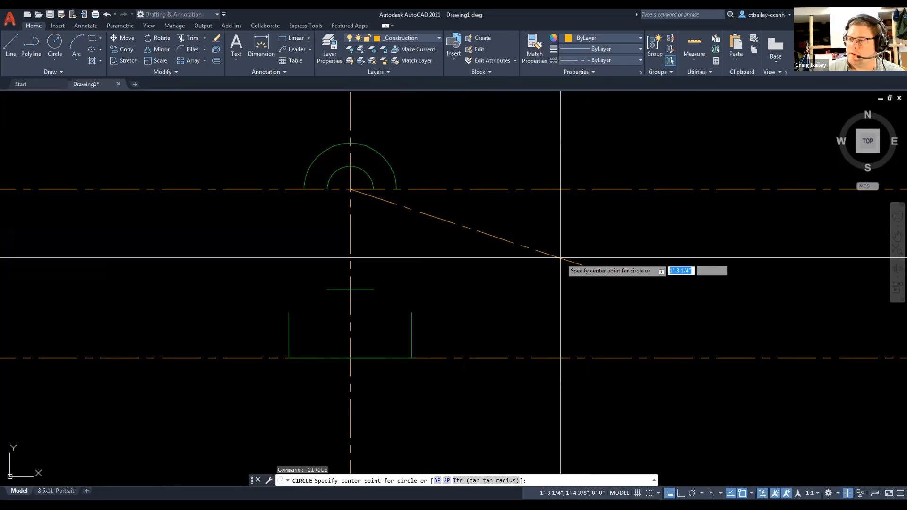
pyautogui.click(581, 265)
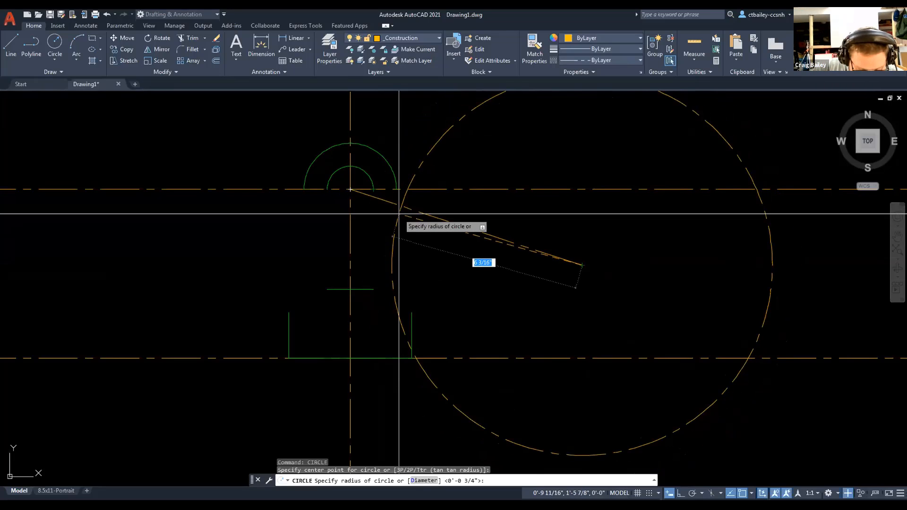
pyautogui.press('Escape')
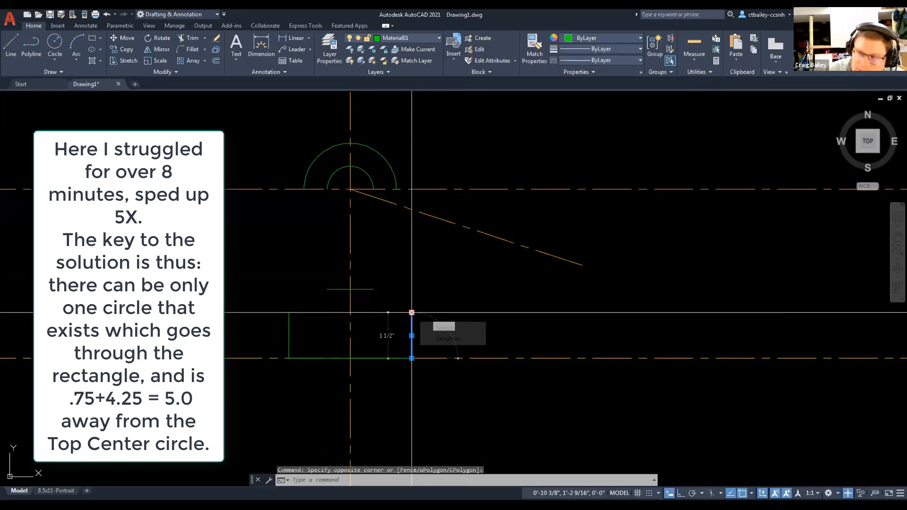
pyautogui.click(412, 313)
pyautogui.press('Escape')
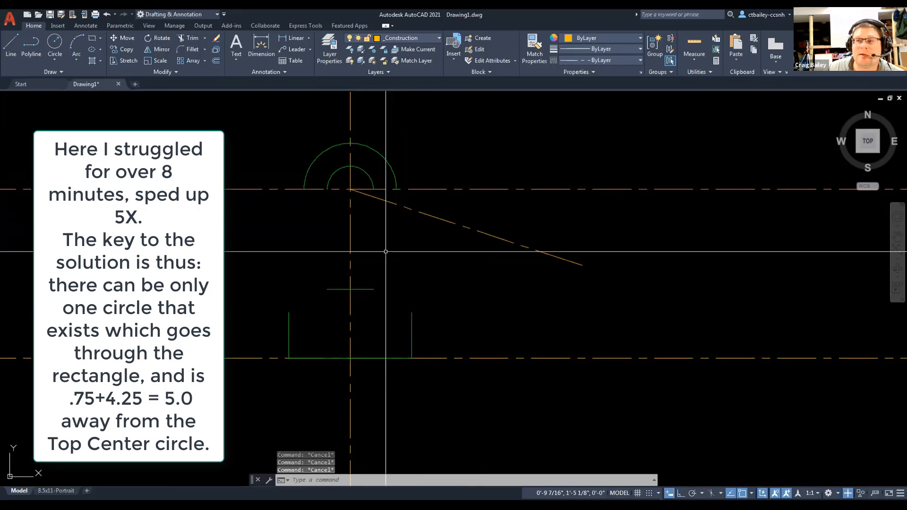
pyautogui.click(55, 57)
pyautogui.click(71, 116)
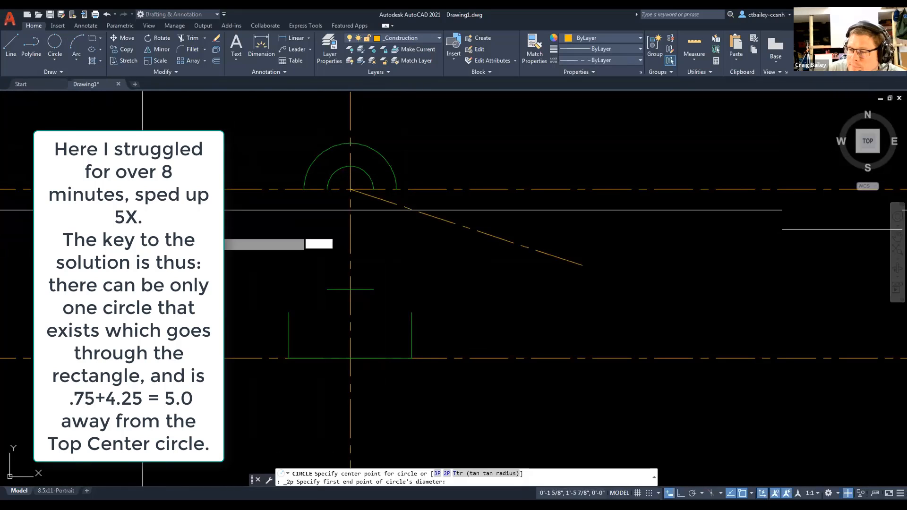
pyautogui.click(412, 312)
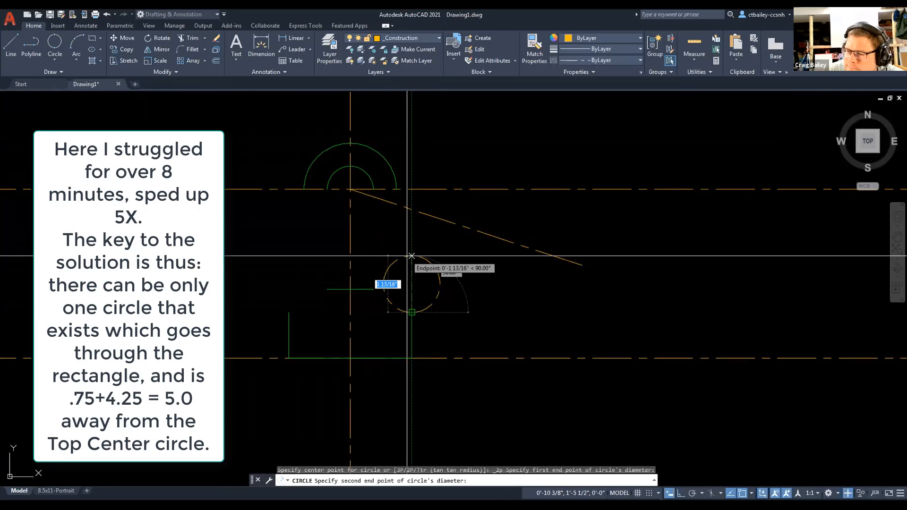
pyautogui.press('Escape')
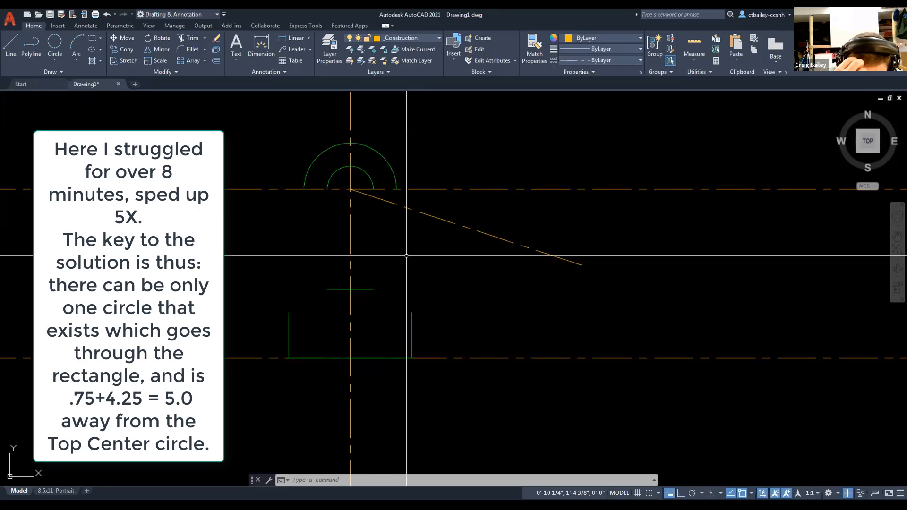
pyautogui.click(55, 42)
pyautogui.press('Escape')
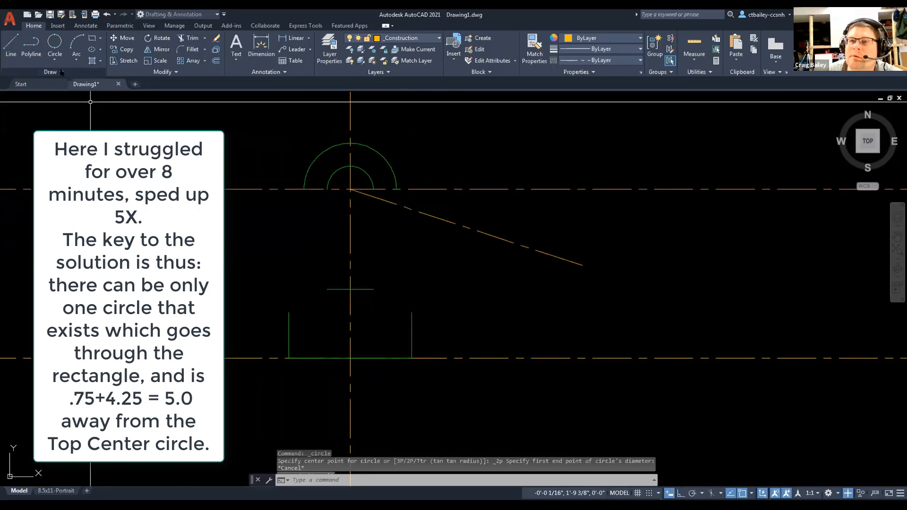
# Draw a construction circle of radius 4.25 freely placed to the right of the vertical centerline
pyautogui.click(55, 59)
pyautogui.click(75, 76)
pyautogui.click(431, 262)
pyautogui.write('4.25')
pyautogui.press('Return')
# Move the 4.25 radius circle so a nearest point on its edge snaps to the right end of the short horizontal line
pyautogui.press('m')
pyautogui.press('Return')
pyautogui.click(326, 255)
pyautogui.click(274, 236)
pyautogui.press('Return')
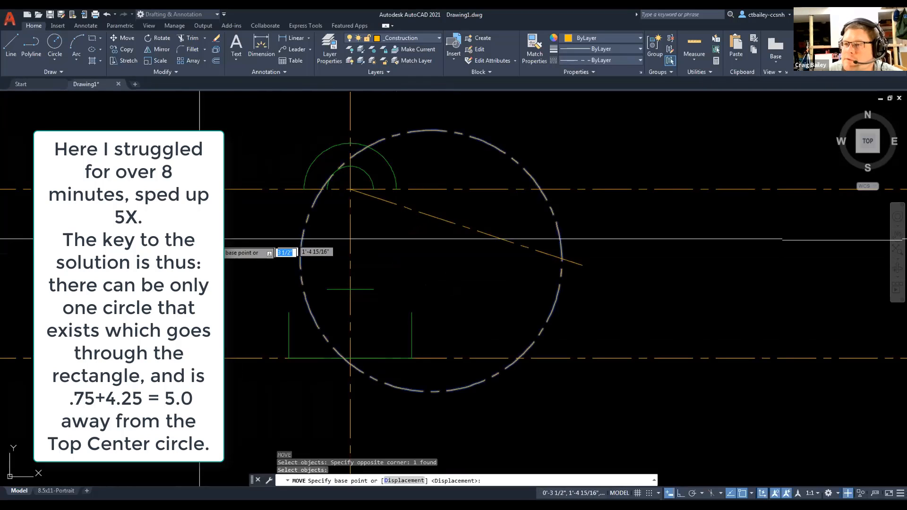
pyautogui.click(195, 240)
pyautogui.click(276, 241)
pyautogui.press('m')
pyautogui.press('Return')
pyautogui.keyDown('shift'); pyautogui.rightClick(402, 293); pyautogui.keyUp('shift')
pyautogui.click(413, 260)
pyautogui.click(385, 296)
pyautogui.click(373, 289)
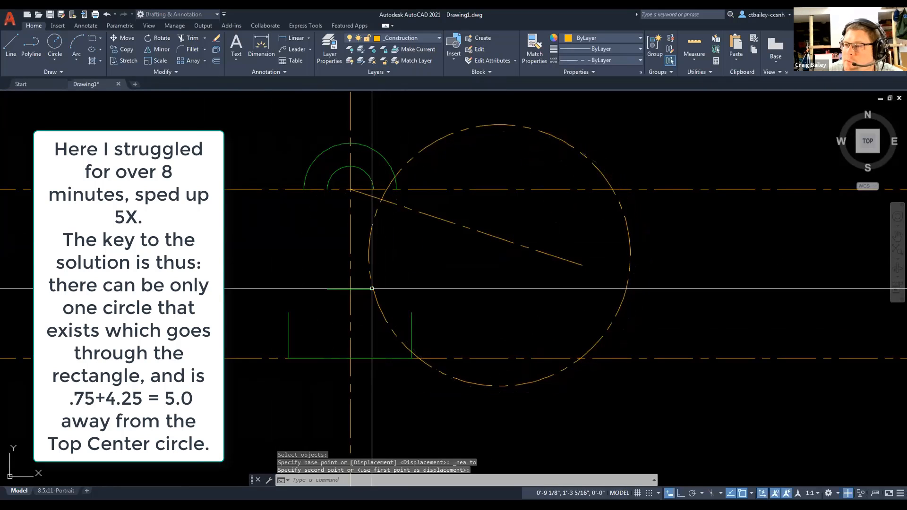
pyautogui.write('roate')
pyautogui.press('Return')
pyautogui.press('Escape')
pyautogui.press('Escape')
pyautogui.write('rot')
pyautogui.press('Return')
pyautogui.click(500, 255)
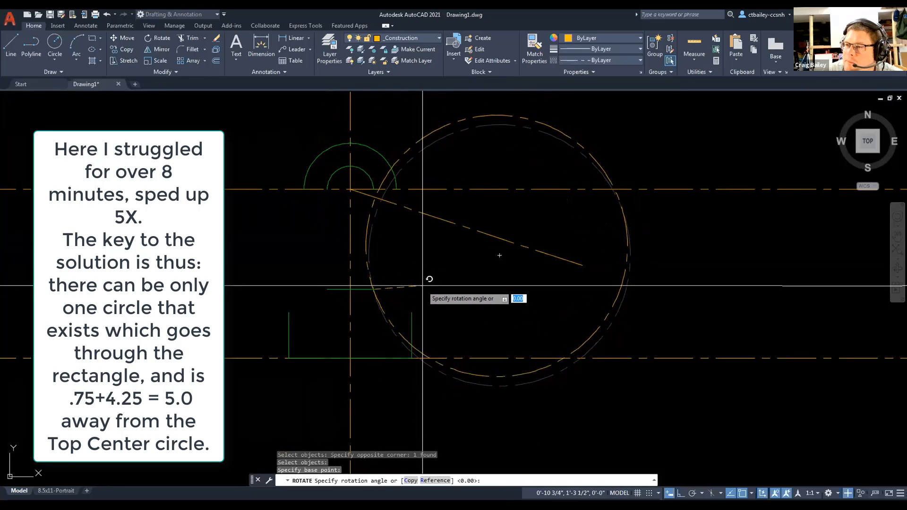
pyautogui.press('Escape')
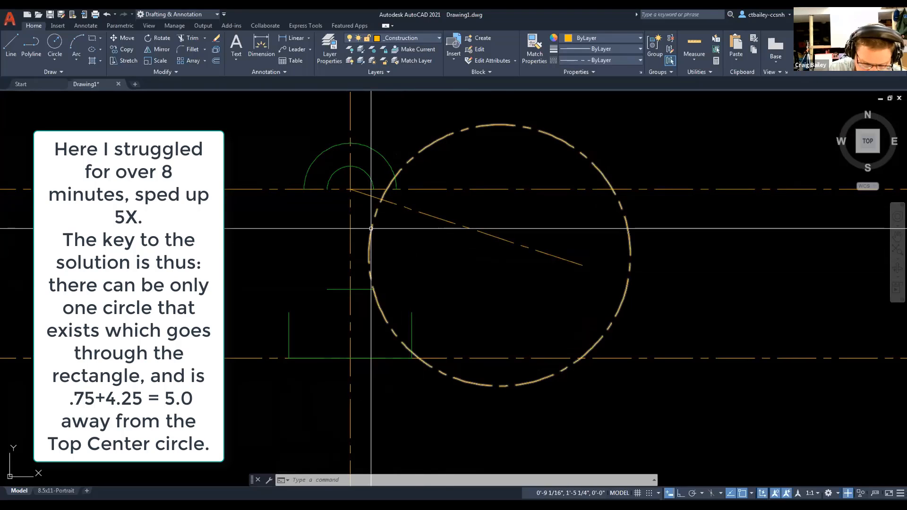
pyautogui.press('Escape')
# Extend the right end of the inner top arc down to the sloping construction line
pyautogui.write('ex')
pyautogui.press('Return')
pyautogui.click(373, 185)
pyautogui.press('Escape')
pyautogui.press('Escape')
pyautogui.press('Escape')
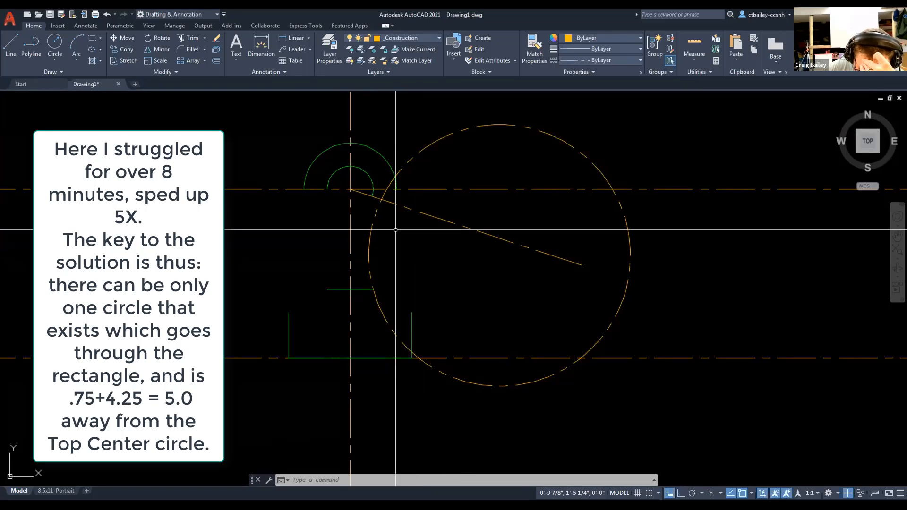
# Draw a circle of radius 4.25 centered where the extended inner arc meets the sloping construction line
pyautogui.scroll(3, 378, 217)
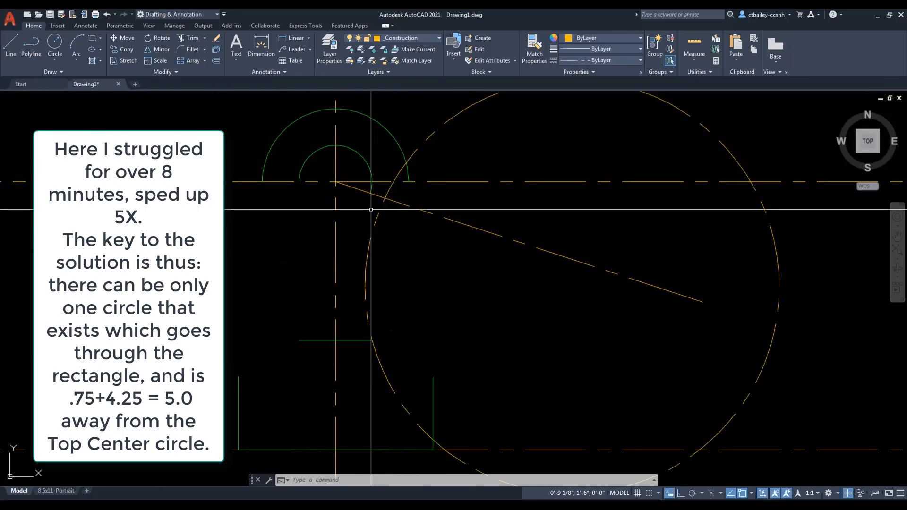
pyautogui.write('circle')
pyautogui.press('Return')
pyautogui.click(373, 193)
pyautogui.write('4.25')
pyautogui.press('Return')
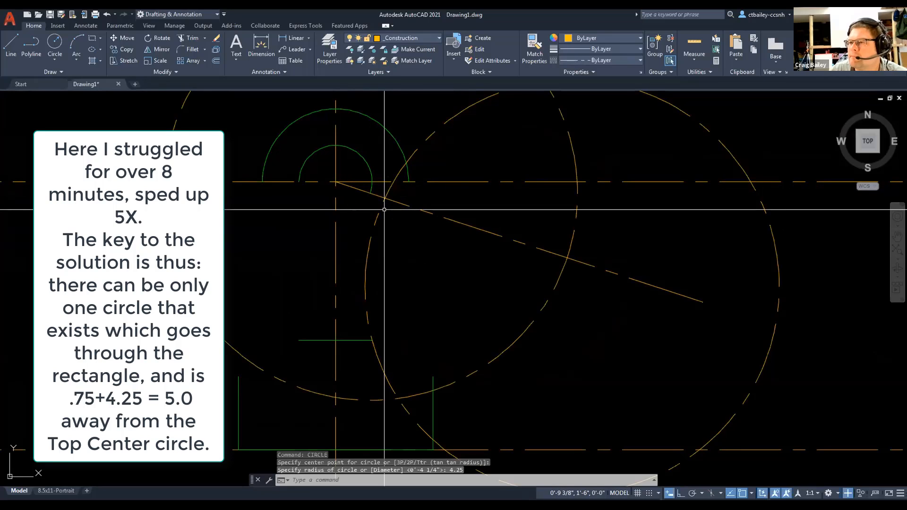
# Copy the new 4.25 radius circle from its center to its intersection with the sloping construction line
pyautogui.write('co')
pyautogui.press('Return')
pyautogui.click(586, 225)
pyautogui.click(565, 205)
pyautogui.press('Return')
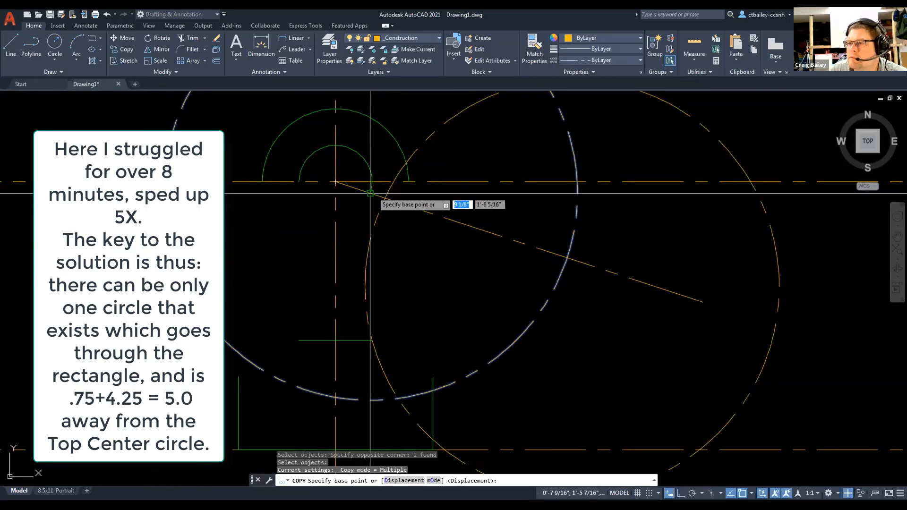
pyautogui.keyDown('shift'); pyautogui.rightClick(237, 243); pyautogui.keyUp('shift')
pyautogui.click(249, 367)
pyautogui.click(372, 194)
pyautogui.keyDown('shift'); pyautogui.rightClick(455, 286); pyautogui.keyUp('shift')
pyautogui.click(497, 130)
pyautogui.click(567, 258)
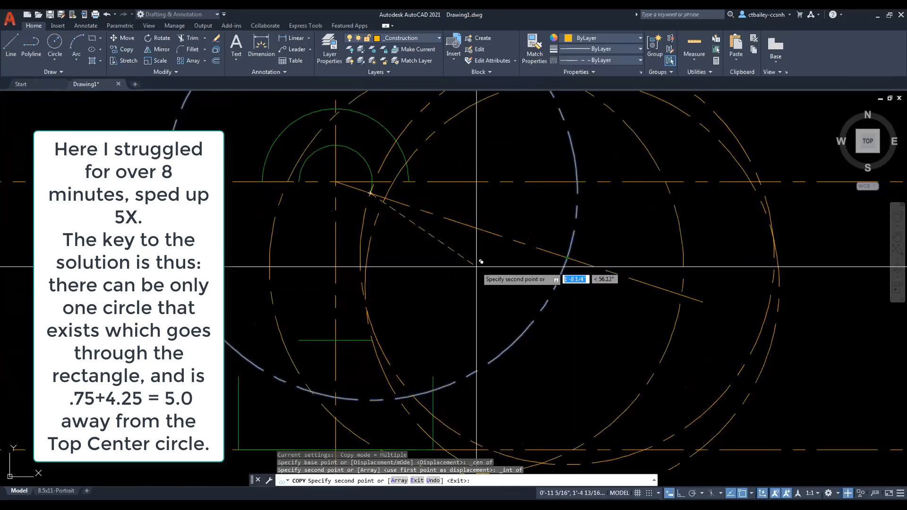
pyautogui.press('Escape')
# Delete the first moved circle and the circle centered on the inner arc's end, leaving only the copied one
pyautogui.click(778, 295)
pyautogui.press('Delete')
pyautogui.click(257, 243)
pyautogui.press('Delete')
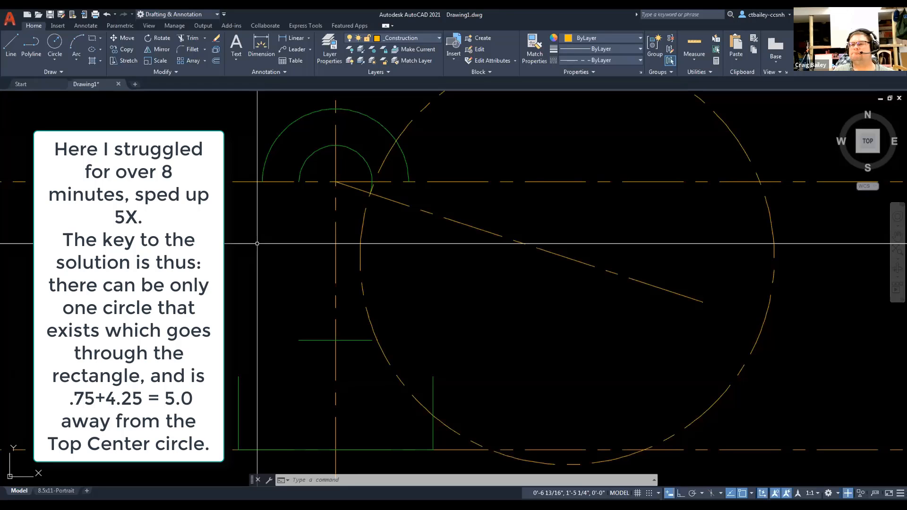
pyautogui.write('ro')
pyautogui.press('Return')
pyautogui.click(378, 246)
pyautogui.click(352, 231)
pyautogui.click(401, 212)
pyautogui.click(388, 191)
pyautogui.press('Return')
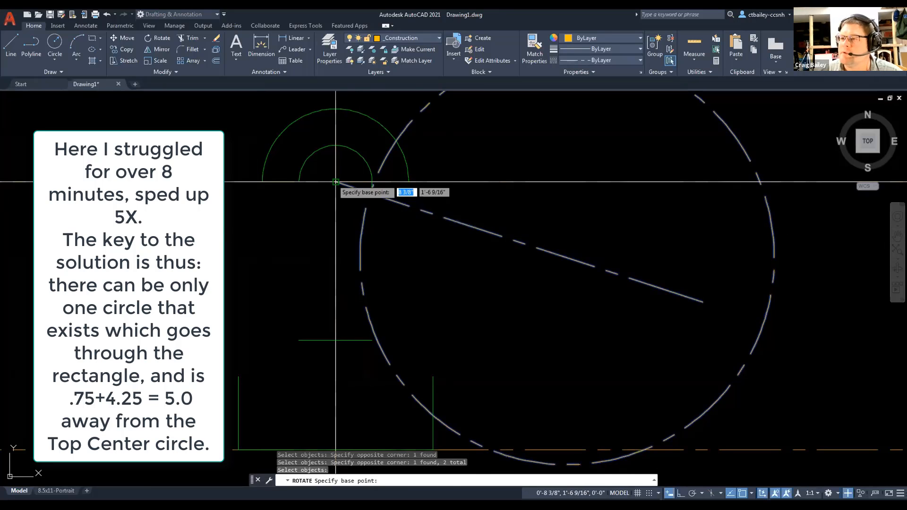
pyautogui.click(336, 182)
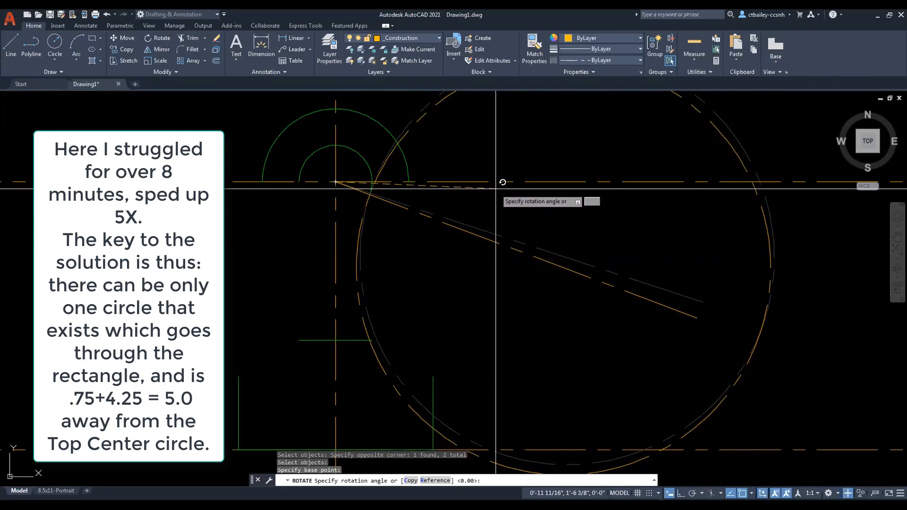
pyautogui.press('Escape')
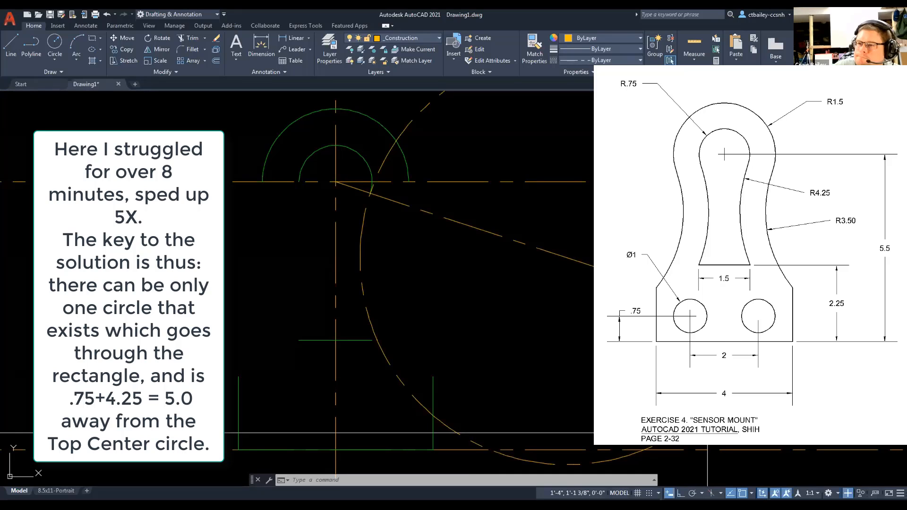
# Offset the copied construction circle inward by .75
pyautogui.write('off')
pyautogui.press('Return')
pyautogui.write('.75')
pyautogui.press('Return')
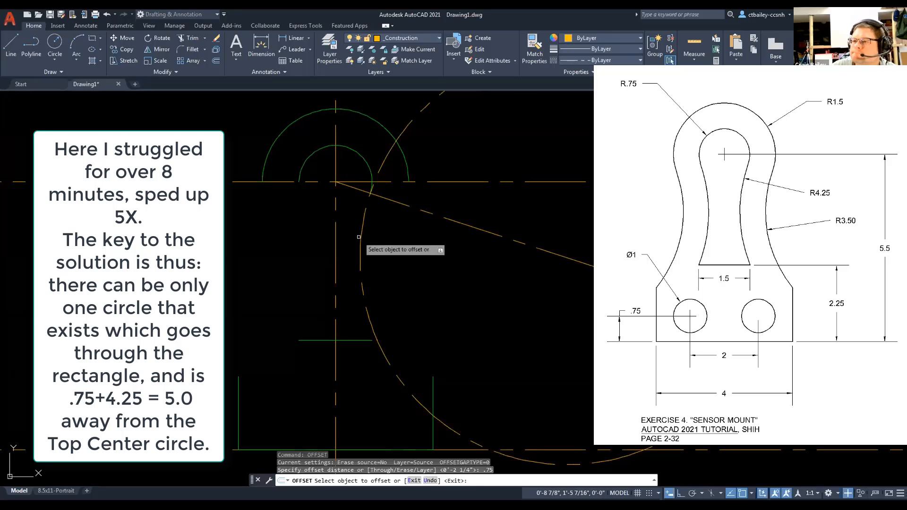
pyautogui.click(361, 238)
pyautogui.click(432, 259)
pyautogui.rightClick(432, 260)
pyautogui.click(443, 265)
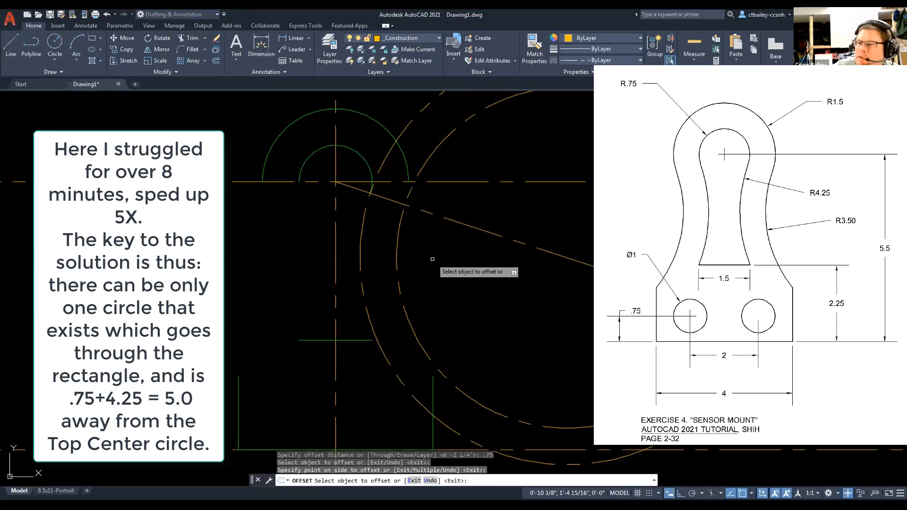
# Extend the right end of the outer top arc down to the sloping construction line
pyautogui.click(409, 177)
pyautogui.press('Escape')
pyautogui.press('Escape')
pyautogui.press('Escape')
pyautogui.write('ex')
pyautogui.press('Return')
pyautogui.click(409, 177)
pyautogui.press('Escape')
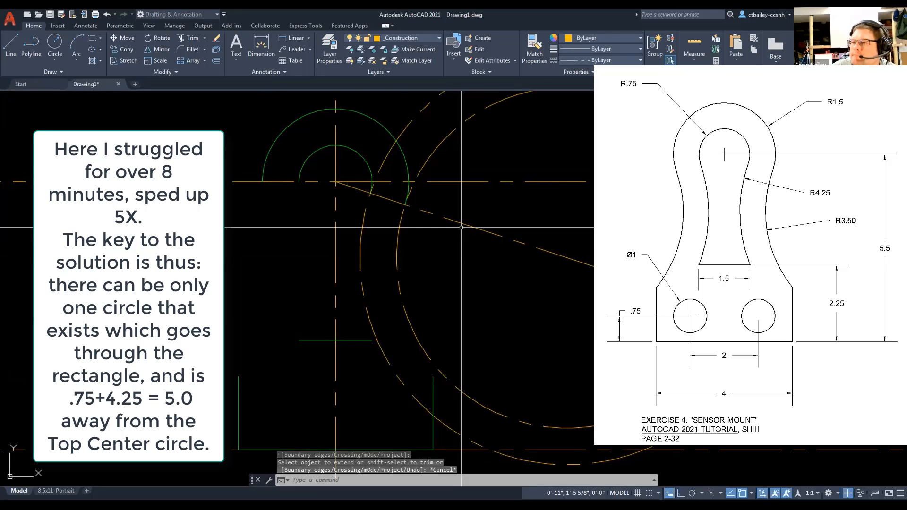
pyautogui.press('Escape')
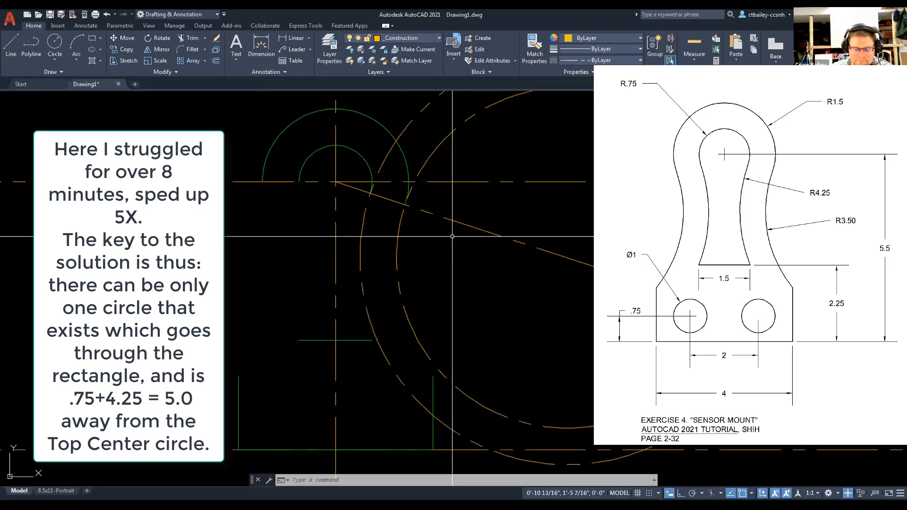
# Delete the inward offset construction circle
pyautogui.click(453, 237)
pyautogui.click(428, 375)
pyautogui.press('Delete')
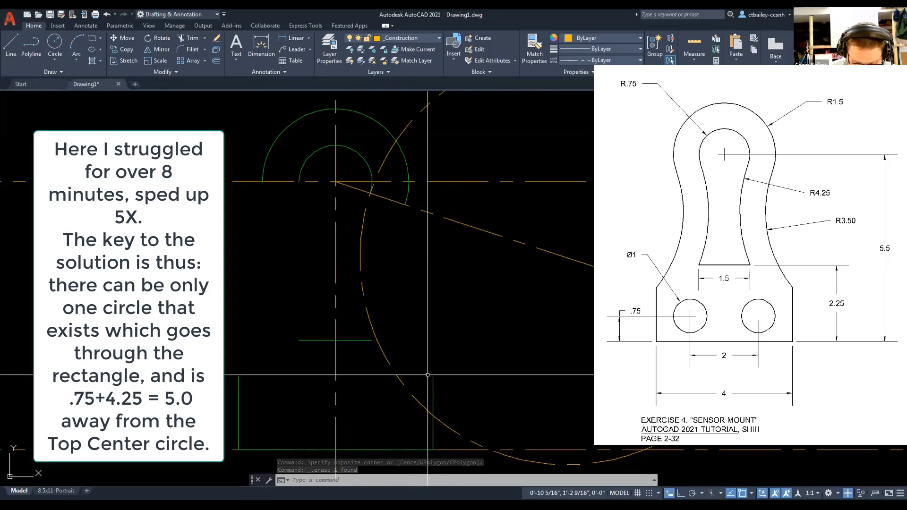
# Draw a circle of radius 3.5 centered near the top of the base's right edge, and undo it
pyautogui.write('c')
pyautogui.press('Return')
pyautogui.click(428, 375)
pyautogui.write('3.5')
pyautogui.press('Return')
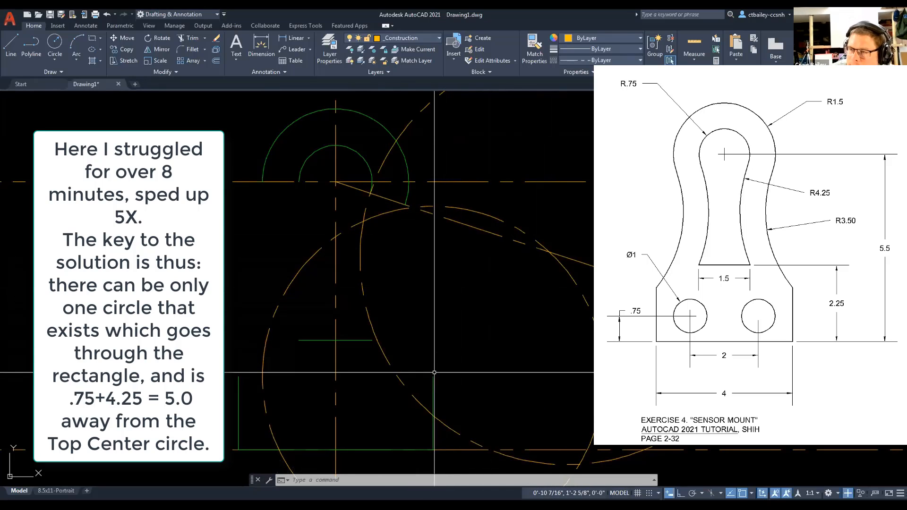
pyautogui.hotkey('ctrl', 'z')
# Draw a construction circle of radius 4.25 centered on the right end of the short horizontal line
pyautogui.write('c')
pyautogui.press('Return')
pyautogui.click(372, 340)
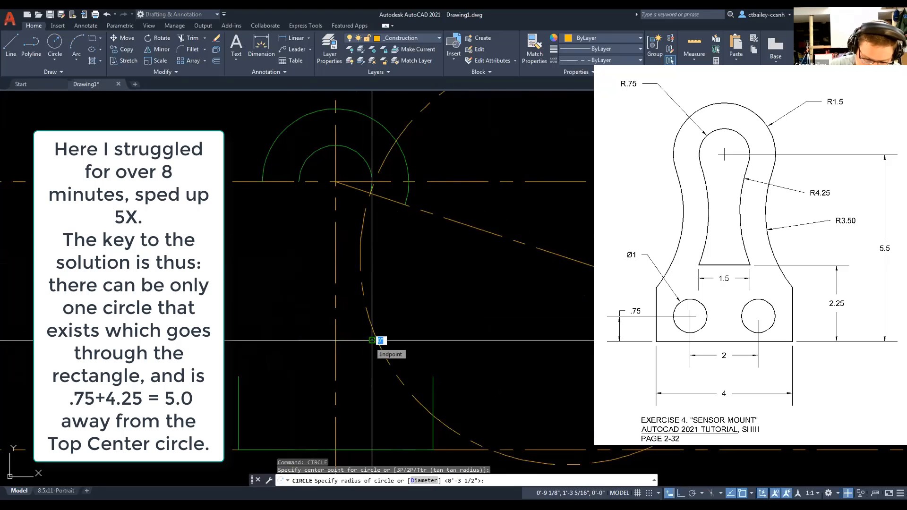
pyautogui.write('5')
pyautogui.press('Return')
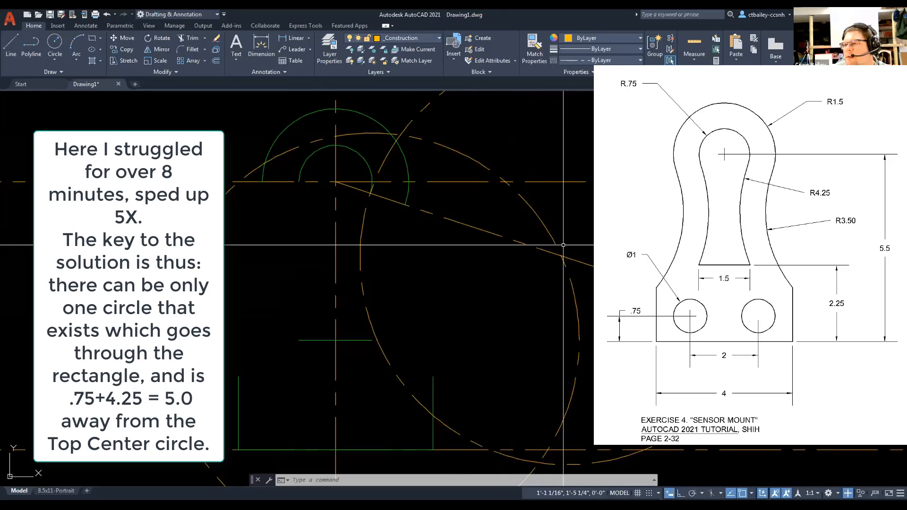
# Draw a circle of radius 4.25 centered where the new construction circle crosses the sloping line
pyautogui.press('Return')
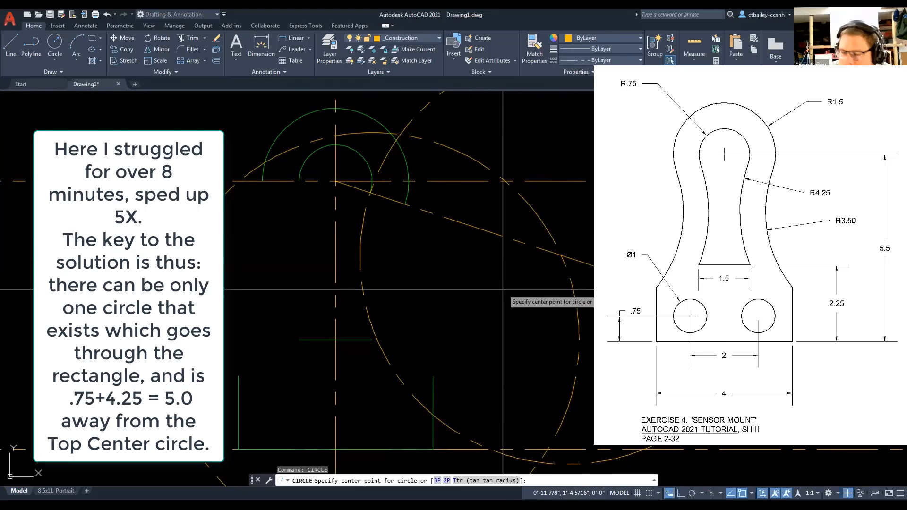
pyautogui.keyDown('shift'); pyautogui.rightClick(502, 289); pyautogui.keyUp('shift')
pyautogui.click(533, 136)
pyautogui.click(561, 257)
pyautogui.write('4.25')
pyautogui.press('Return')
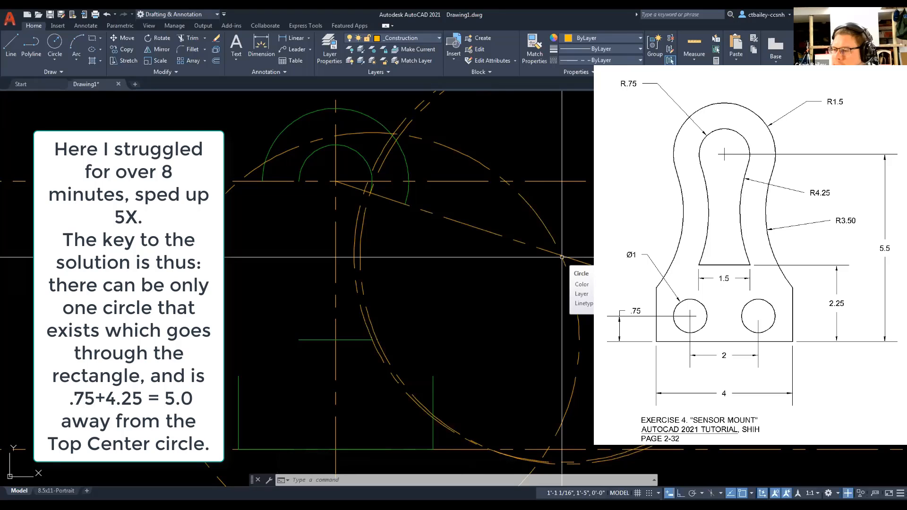
# Delete the 4.25 radius circle centered on the sloping line's crossing with the construction circle
pyautogui.press('Escape')
pyautogui.press('Escape')
pyautogui.press('Escape')
pyautogui.click(362, 312)
pyautogui.press('Delete')
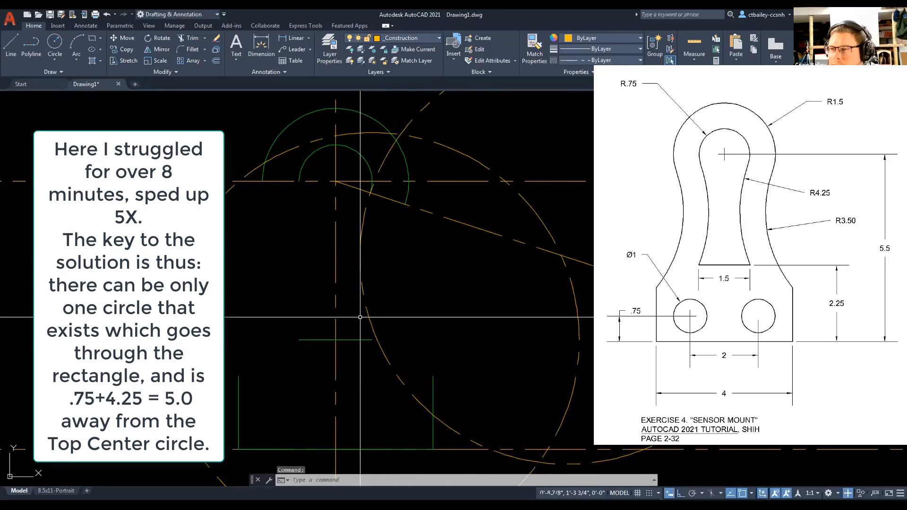
pyautogui.click(561, 232)
pyautogui.click(528, 211)
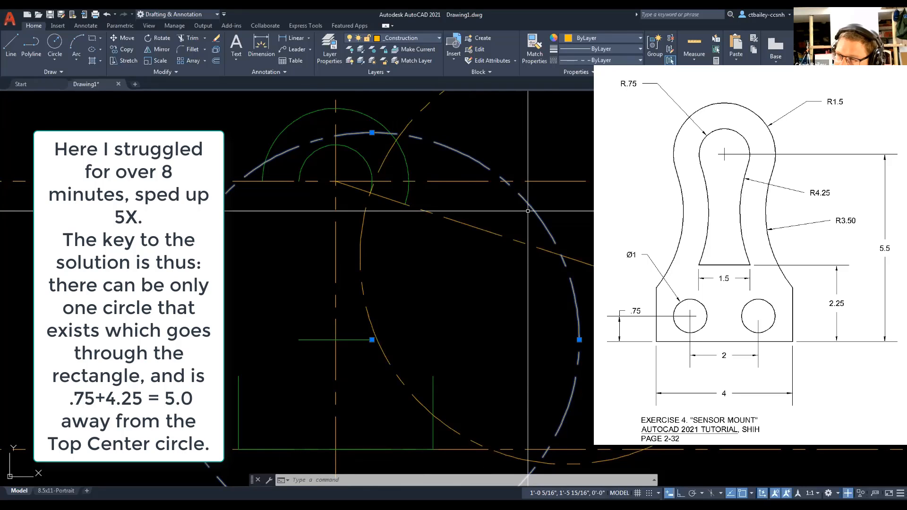
pyautogui.press('Escape')
pyautogui.click(543, 263)
pyautogui.click(510, 232)
pyautogui.click(703, 301)
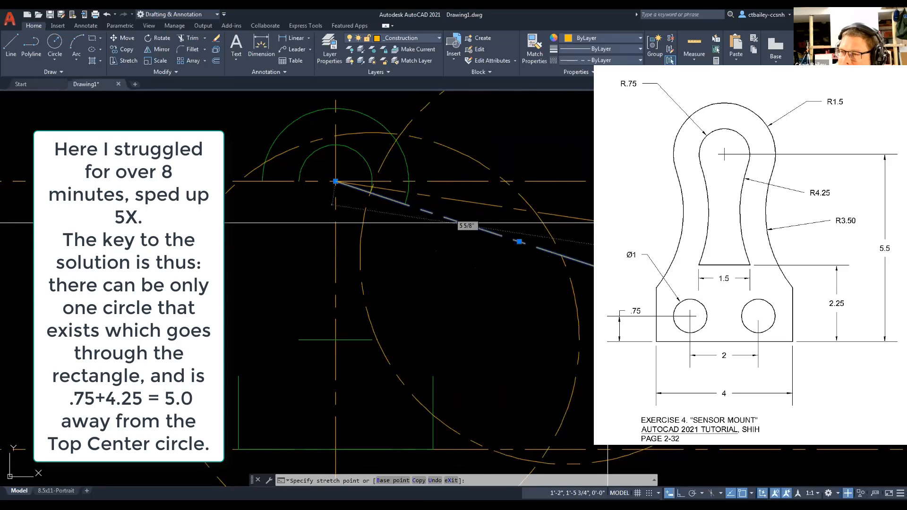
pyautogui.press('Escape')
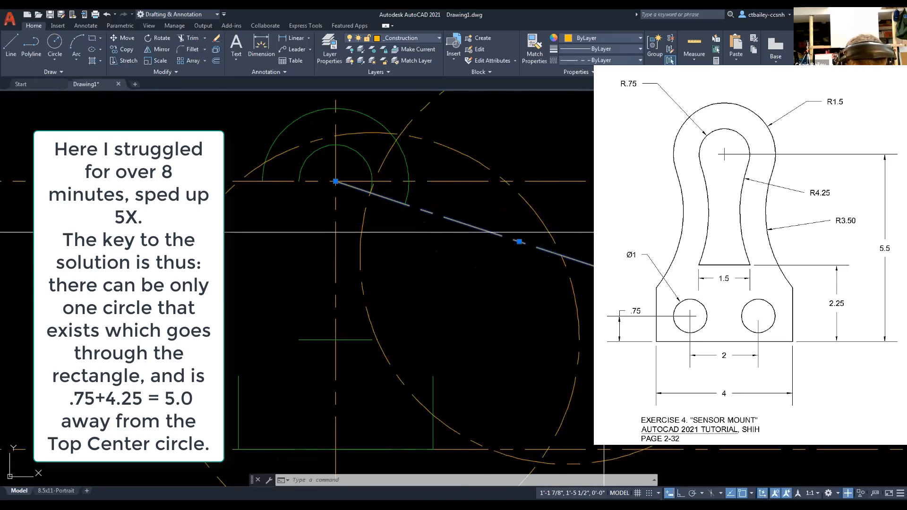
pyautogui.press('Escape')
pyautogui.press('Escape')
pyautogui.press('Escape')
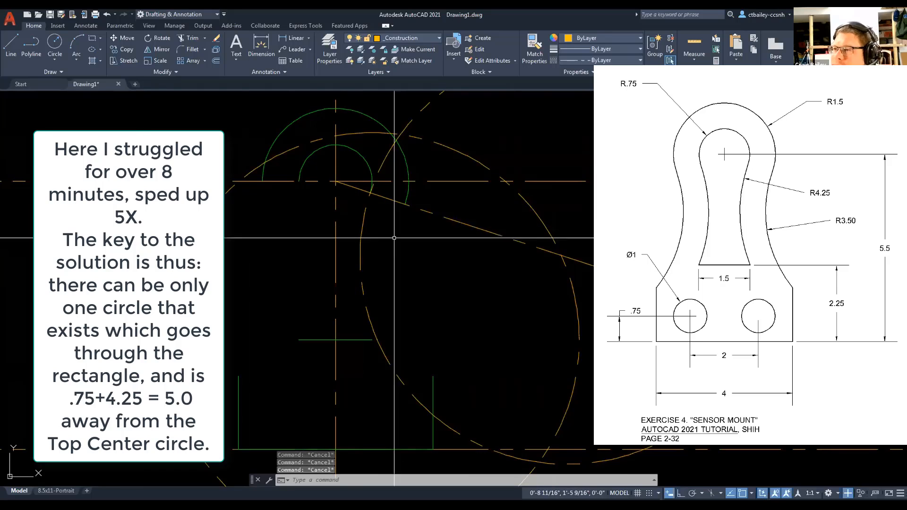
# Delete the remaining copied circle that passes through the top arcs
pyautogui.click(411, 116)
pyautogui.click(401, 127)
pyautogui.write('\\')
pyautogui.press('Delete')
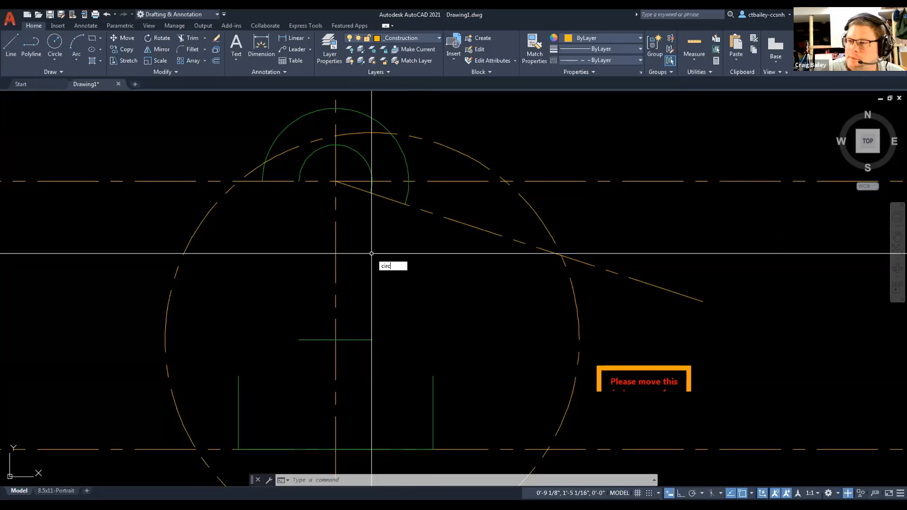
# Draw a construction circle centered on the top arcs' center, with its radius calculated as 4.25+.75
pyautogui.press('Return')
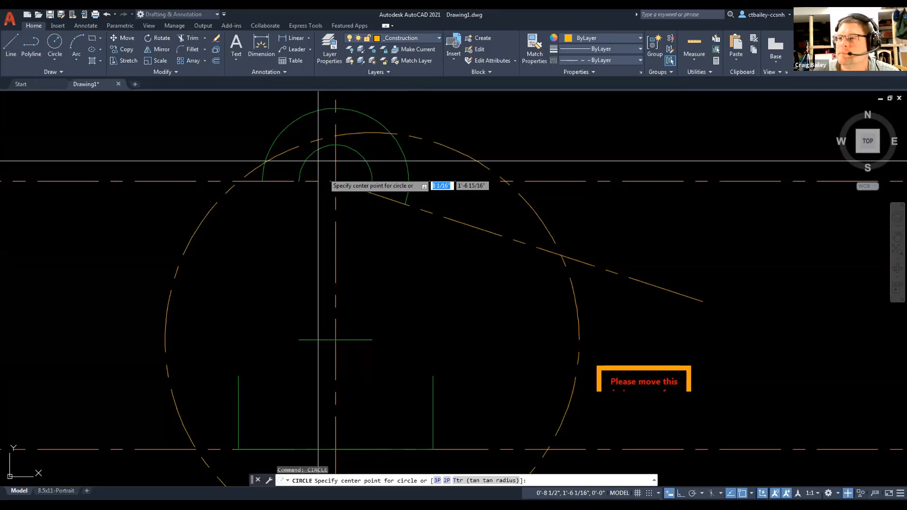
pyautogui.click(335, 182)
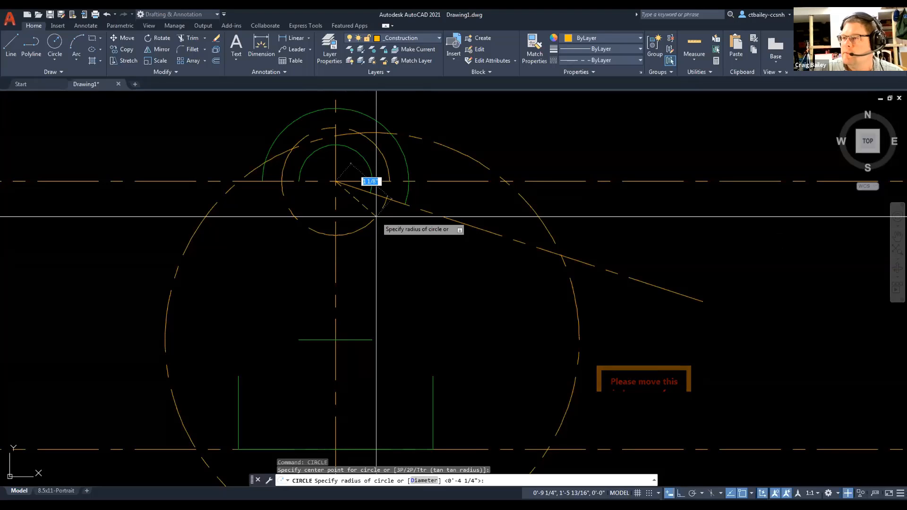
pyautogui.write("'cal")
pyautogui.press('Return')
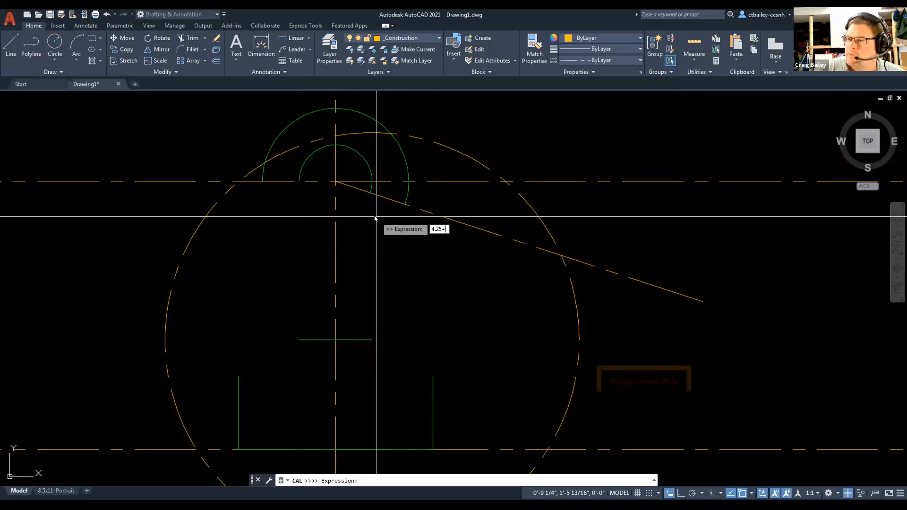
pyautogui.press('Return')
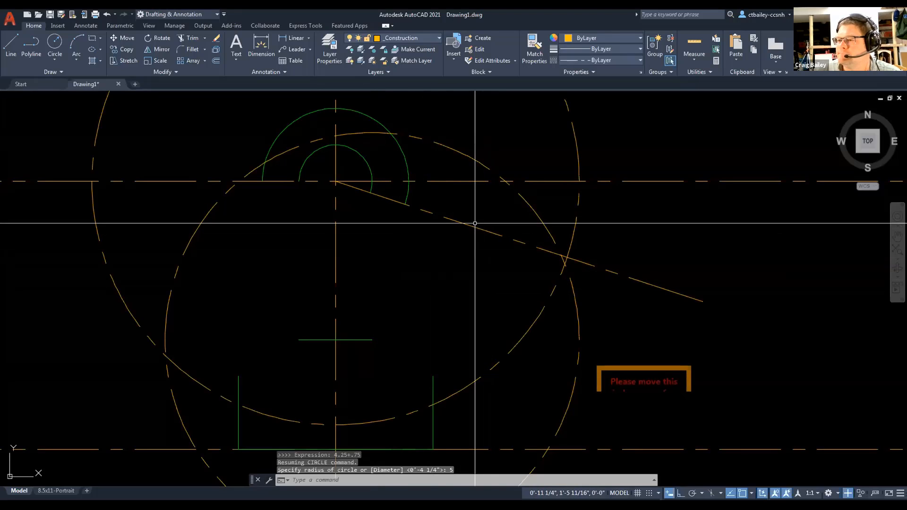
pyautogui.press('Escape')
pyautogui.press('Escape')
pyautogui.press('Escape')
pyautogui.click(530, 207)
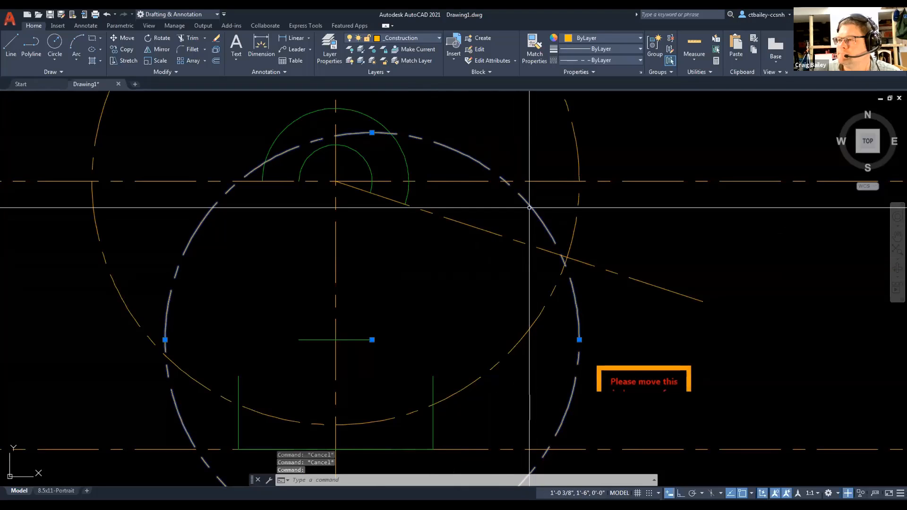
pyautogui.click(577, 239)
pyautogui.press('Escape')
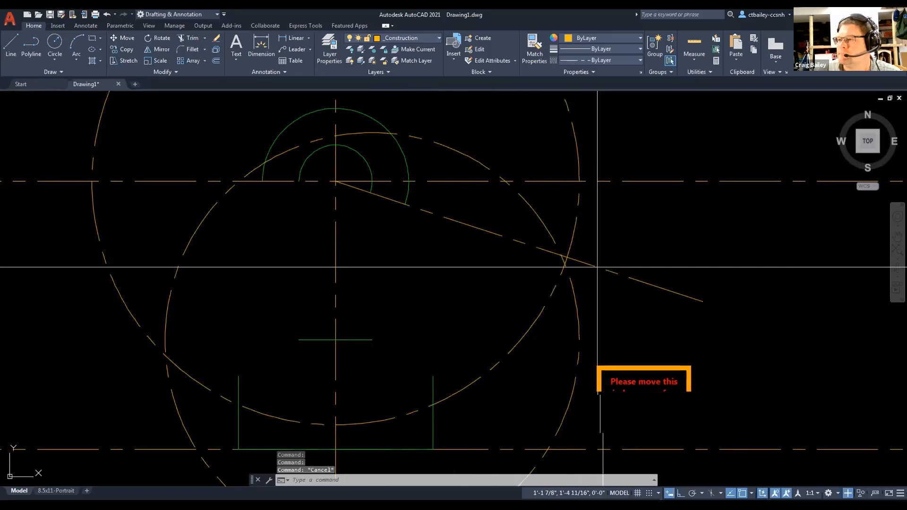
# Stretch the sloping construction line's far end to the intersection of the two large construction circles
pyautogui.click(597, 267)
pyautogui.click(703, 301)
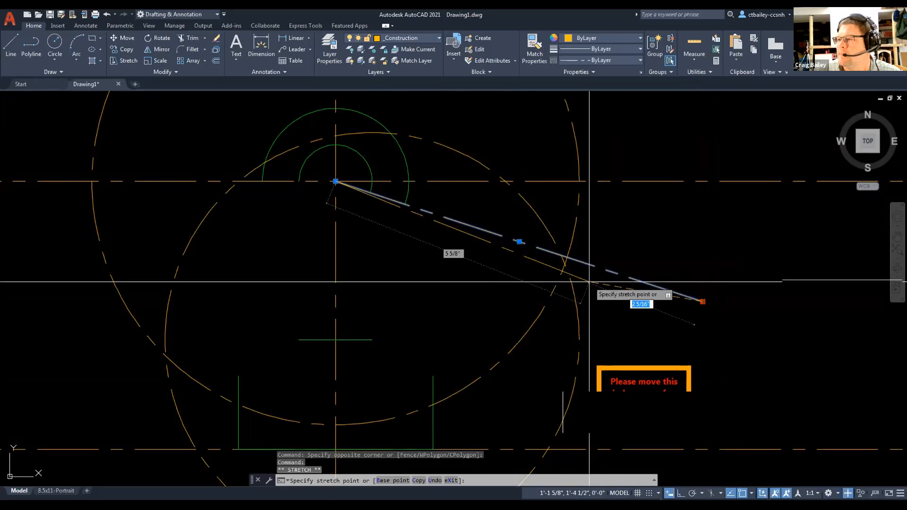
pyautogui.keyDown('shift'); pyautogui.rightClick(534, 280); pyautogui.keyUp('shift')
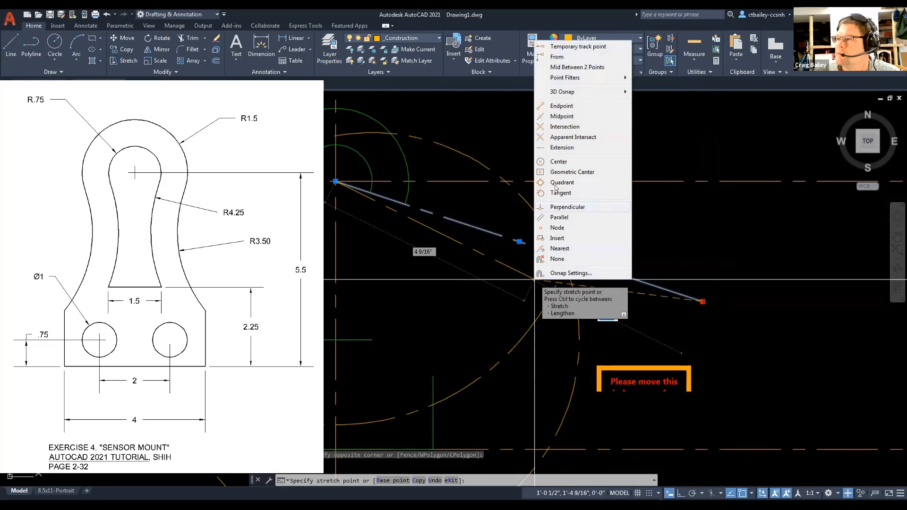
pyautogui.click(563, 126)
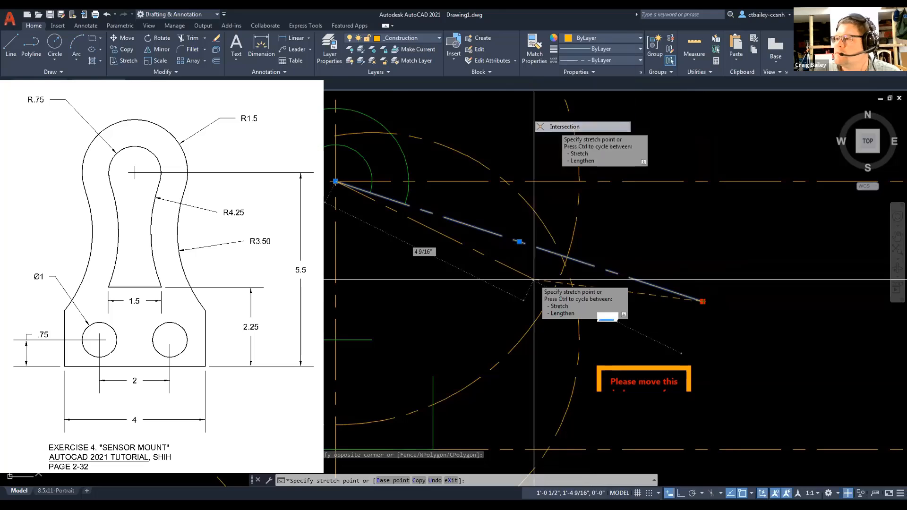
pyautogui.click(564, 263)
# Delete the two large intersecting construction circles, keeping the sloping line
pyautogui.click(593, 232)
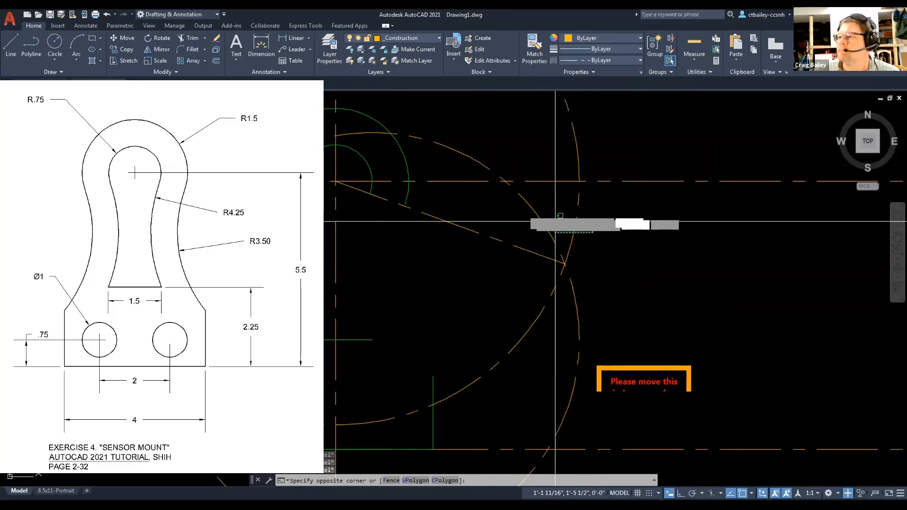
pyautogui.click(521, 209)
pyautogui.press('Delete')
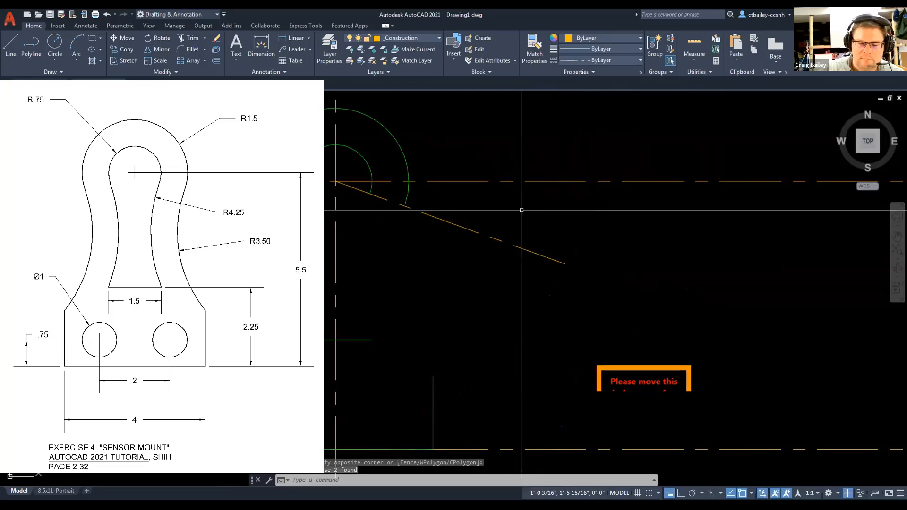
# Draw a circle of radius 4.25 centered on the far end of the sloping construction line
pyautogui.write('c')
pyautogui.press('Return')
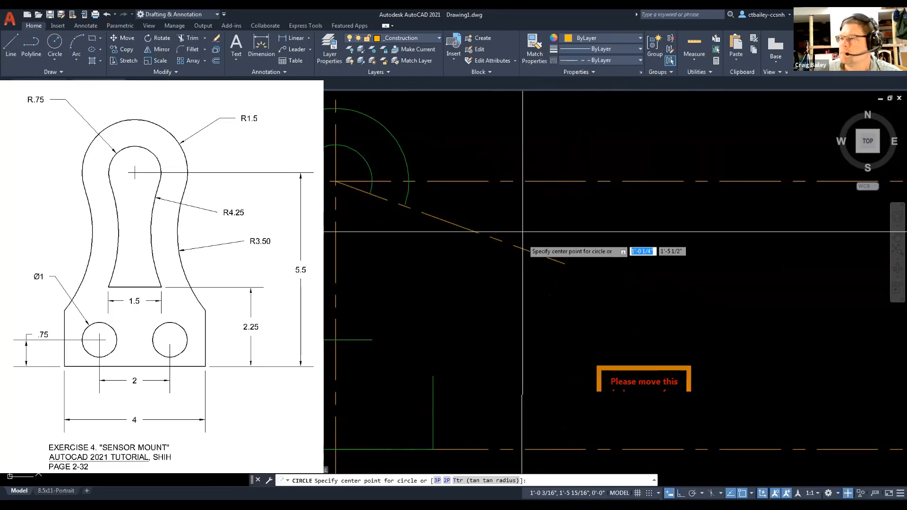
pyautogui.click(564, 264)
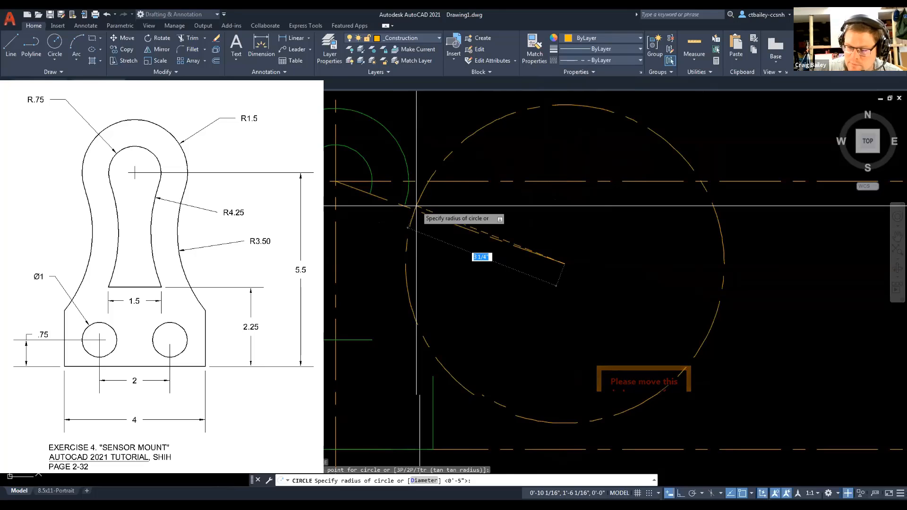
pyautogui.write('4.25')
pyautogui.press('Return')
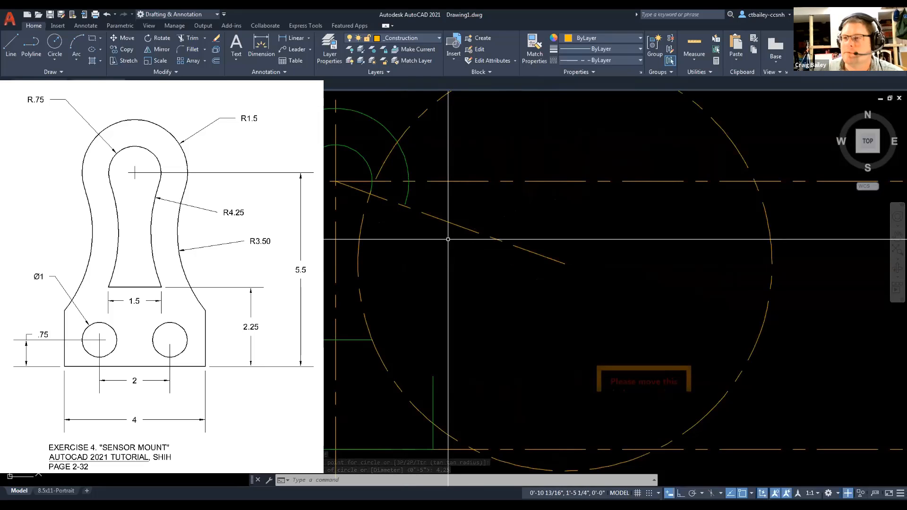
# Trim the 4.25 radius circle back to the sloping line near the inner arc and to the short horizontal line's right end
pyautogui.write('tr')
pyautogui.press('Return')
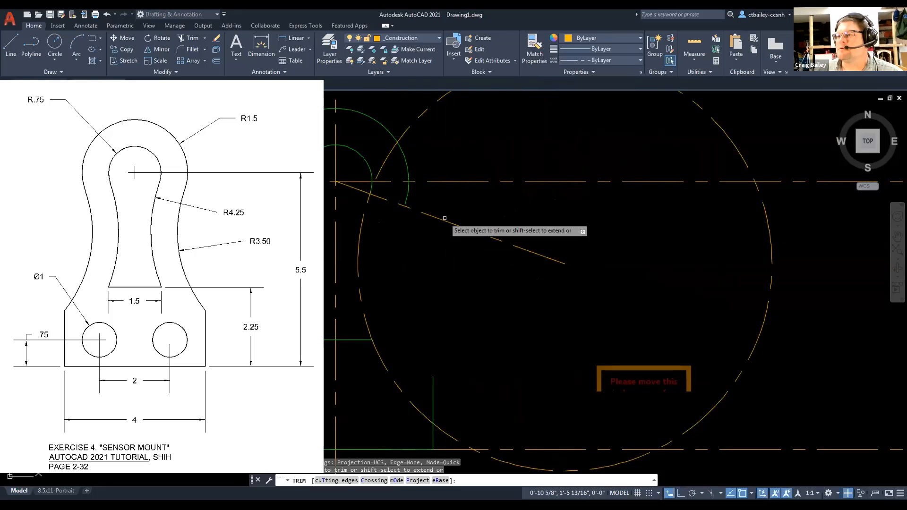
pyautogui.click(385, 162)
pyautogui.scroll(4, 383, 185)
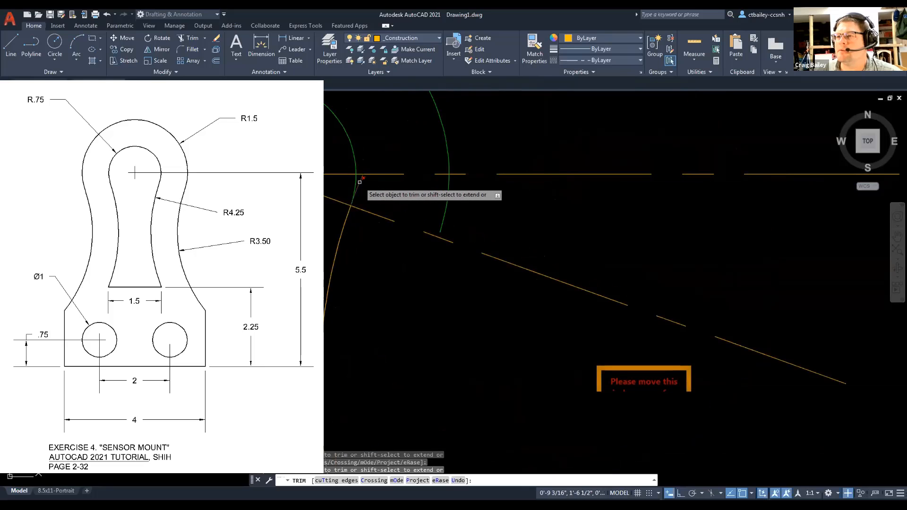
pyautogui.scroll(-4, 360, 181)
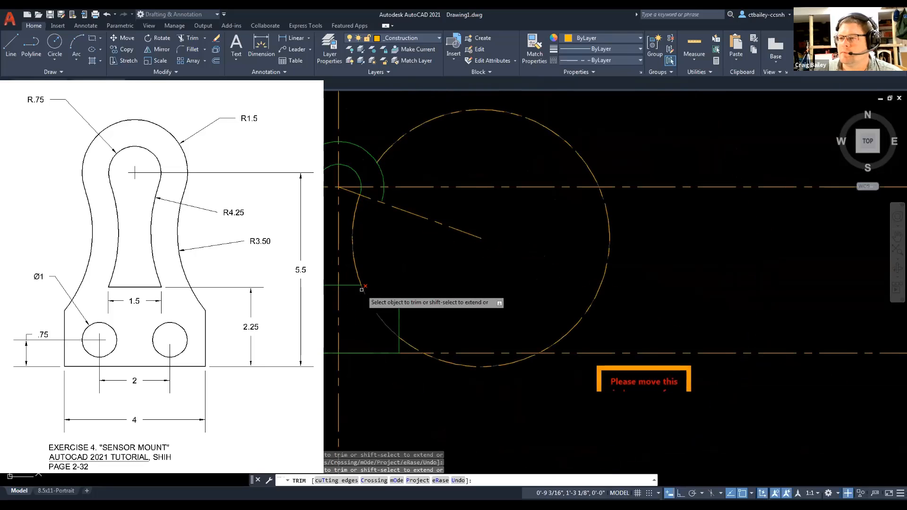
pyautogui.rightClick(364, 289)
pyautogui.click(428, 154)
pyautogui.press('Escape')
# Delete the large leftover outer portion of the 4.25 radius circle
pyautogui.click(428, 154)
pyautogui.click(395, 118)
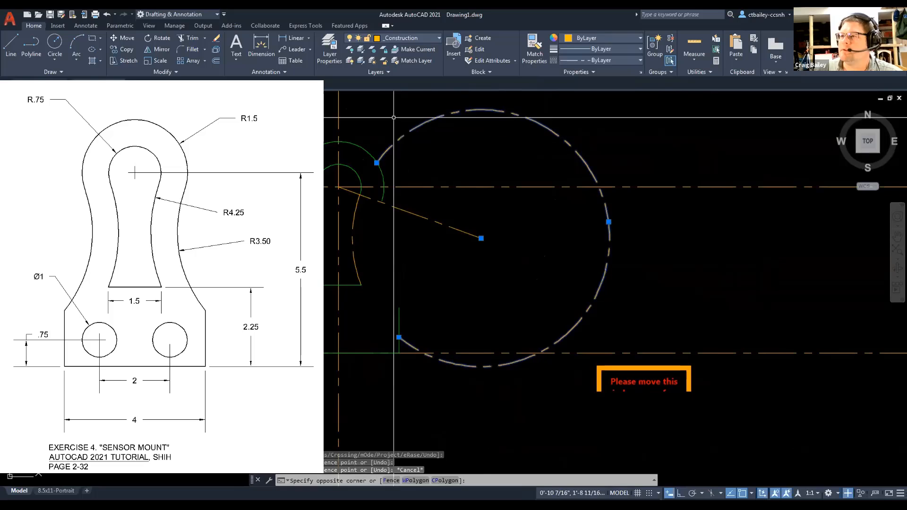
pyautogui.press('Delete')
# Extend the right end of the inner top arc down past the sloping construction line
pyautogui.scroll(9, 362, 191)
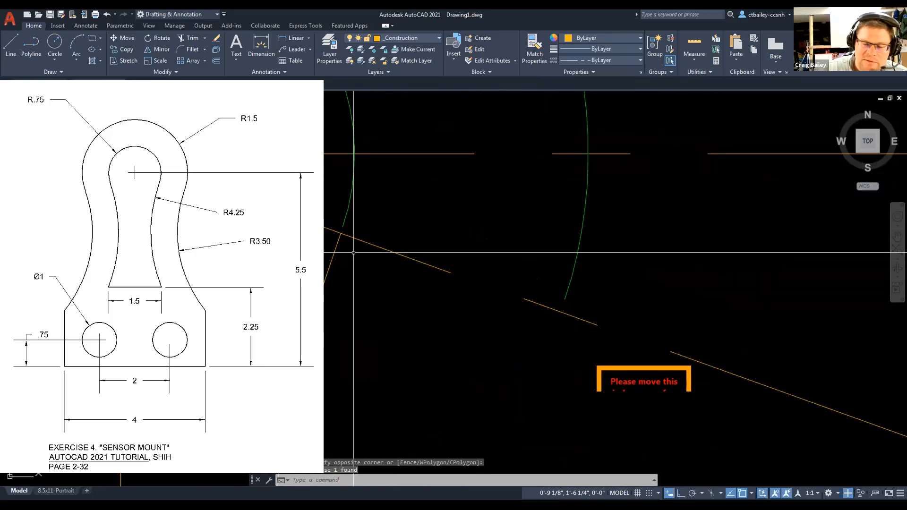
pyautogui.write('extde')
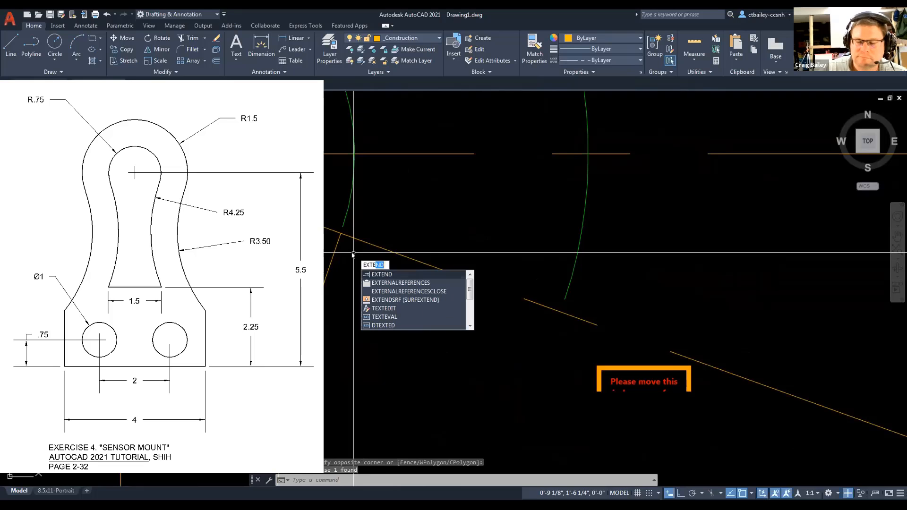
pyautogui.press('Return')
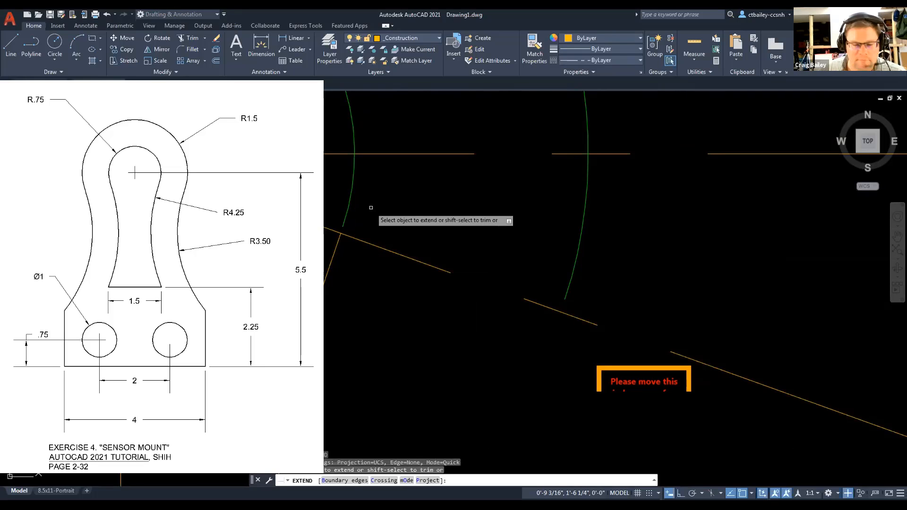
pyautogui.click(348, 221)
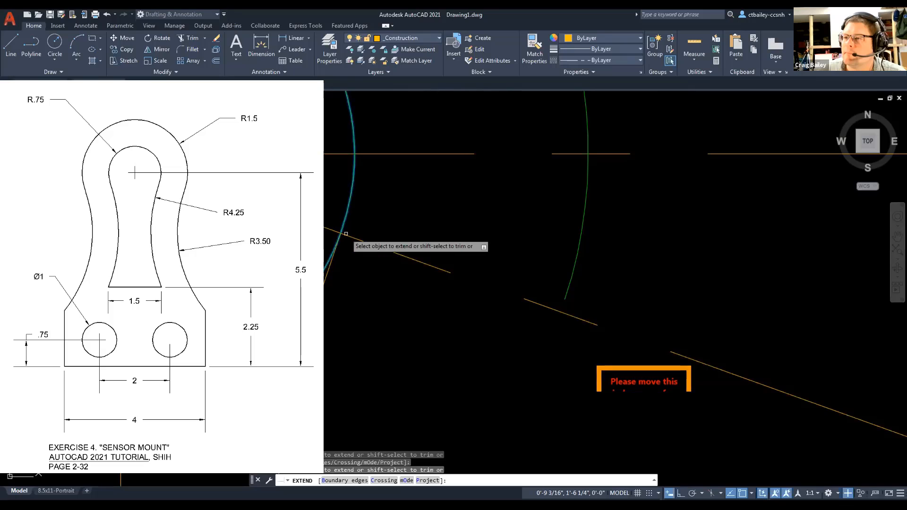
pyautogui.click(343, 223)
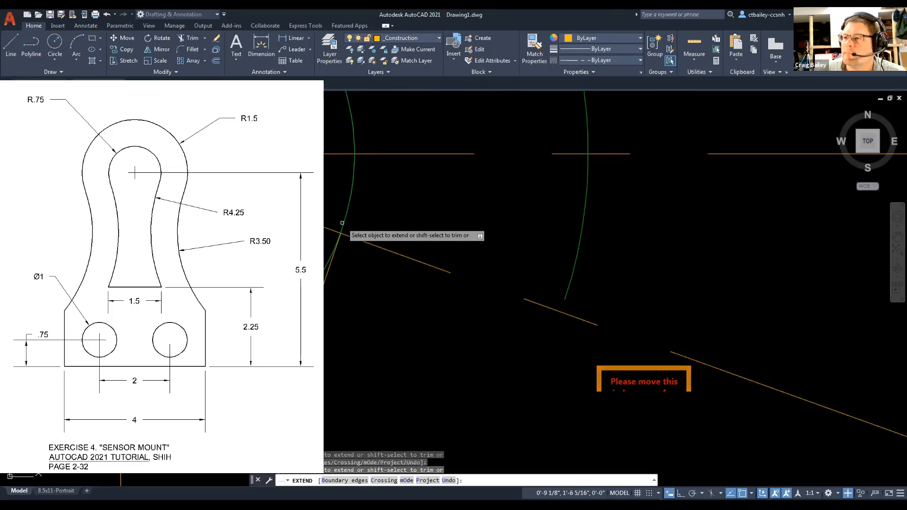
pyautogui.rightClick(363, 218)
pyautogui.click(376, 225)
pyautogui.press('Escape')
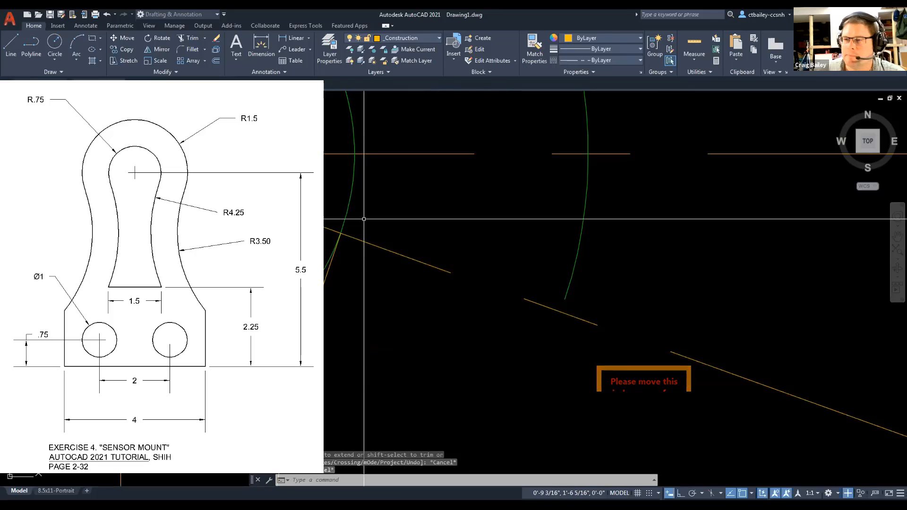
# Trim the overshooting end of the inner top arc at the sloping construction line
pyautogui.write('tr')
pyautogui.press('Return')
pyautogui.rightClick(325, 259)
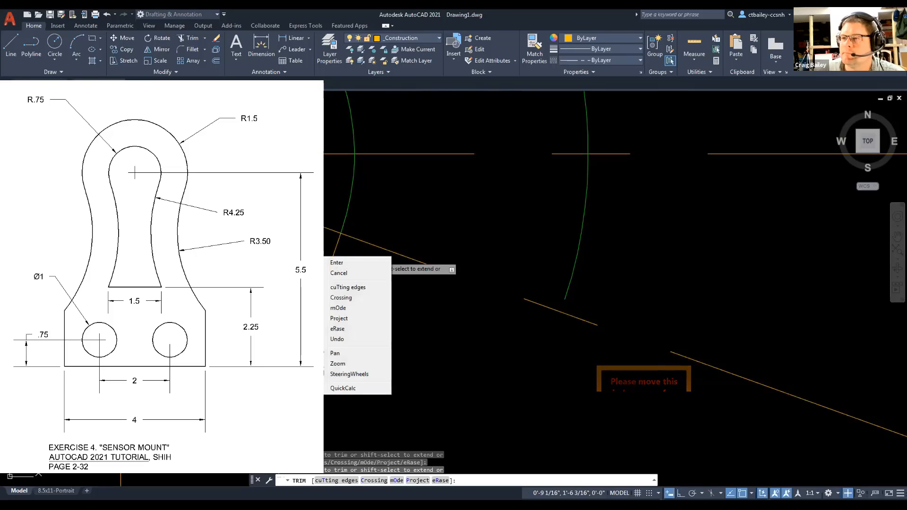
pyautogui.click(336, 247)
pyautogui.press('Escape')
pyautogui.press('Escape')
pyautogui.scroll(-3, 290, 192)
pyautogui.click(266, 192)
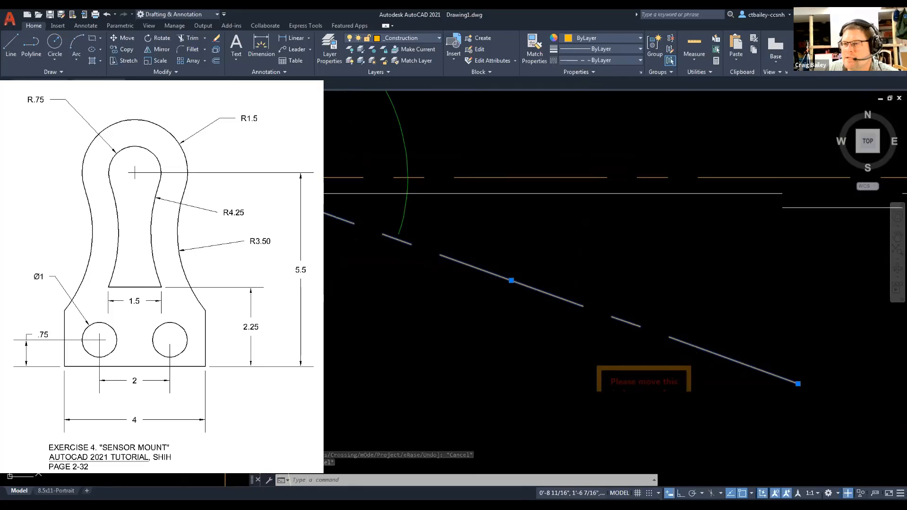
pyautogui.scroll(-2, 284, 205)
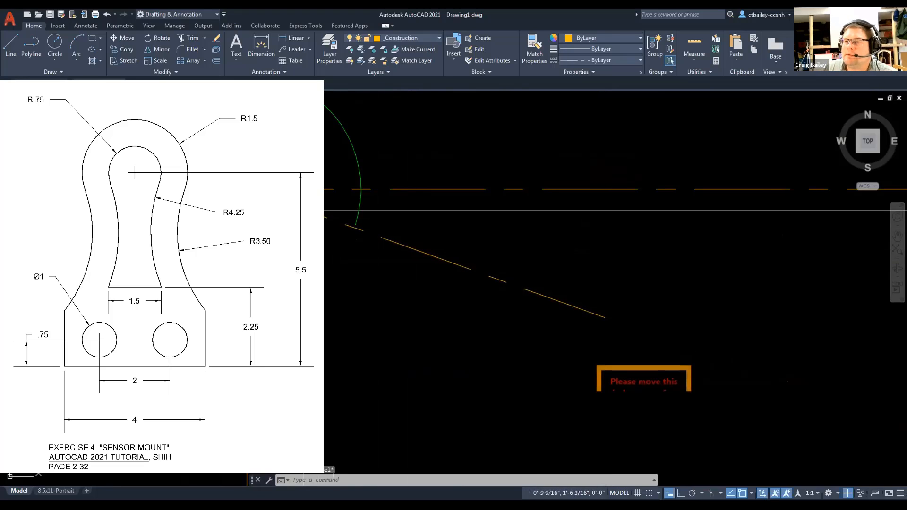
pyautogui.press('Escape')
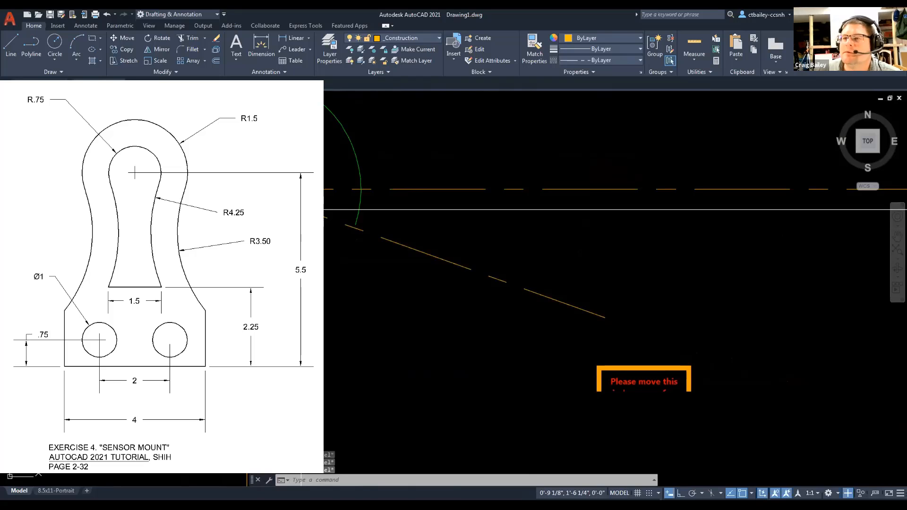
pyautogui.click(298, 206)
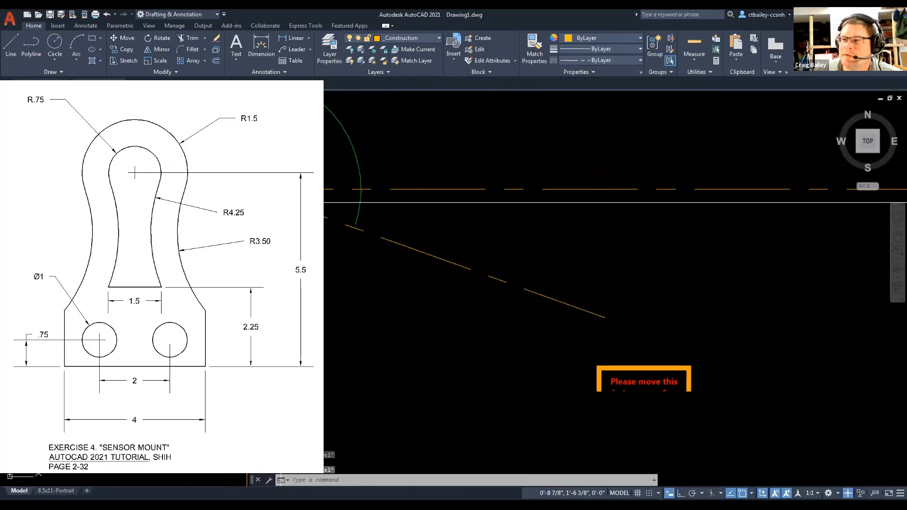
pyautogui.press('Escape')
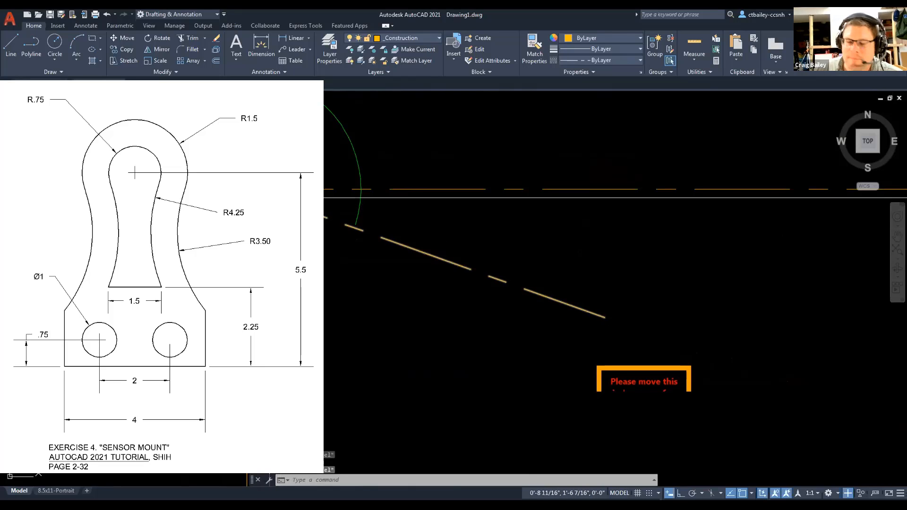
# Add an aligned dimension at 1:1 annotation scale along the sloping line, from the top arcs' center to the inner arc's tangent point
pyautogui.click(261, 46)
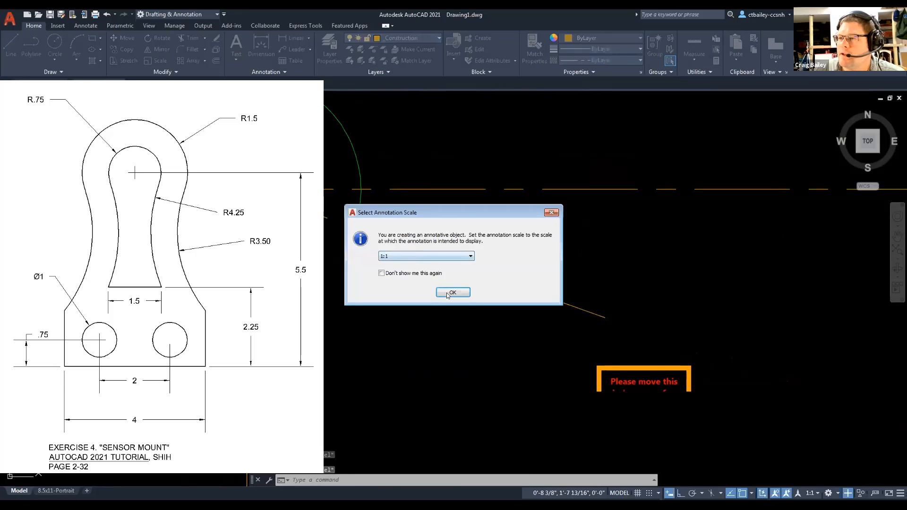
pyautogui.press('Return')
pyautogui.press('Return')
pyautogui.press('Return')
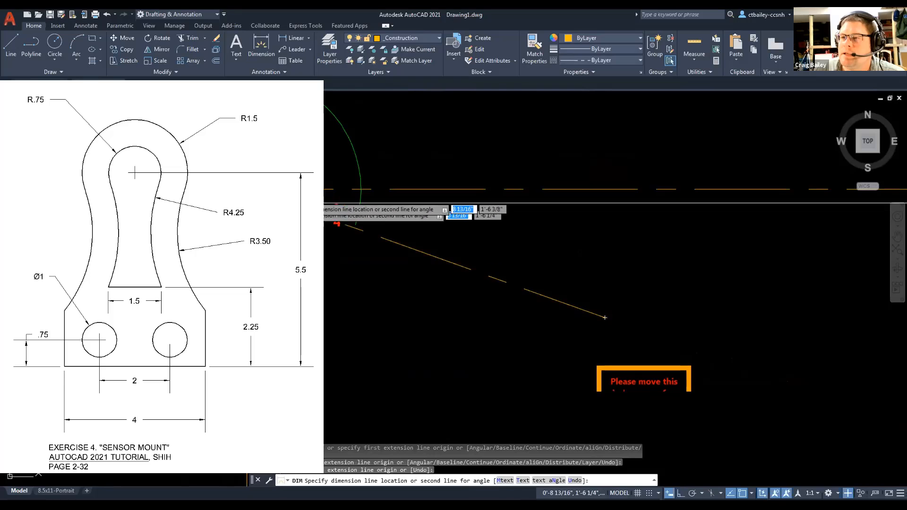
pyautogui.click(293, 165)
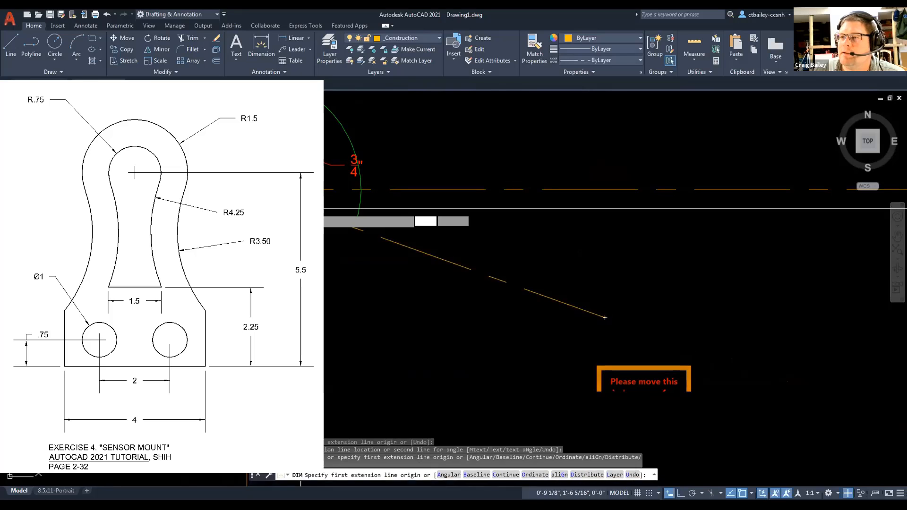
# Dimension the sloping line from the inner arc's tangent point to its far end, placing the dimension above the line
pyautogui.click(299, 208)
pyautogui.click(605, 317)
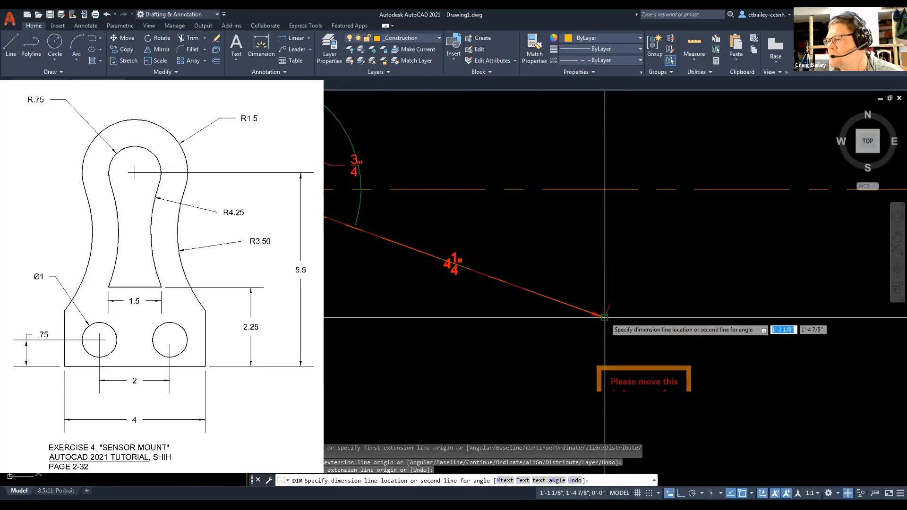
pyautogui.click(581, 278)
pyautogui.scroll(-2, 562, 205)
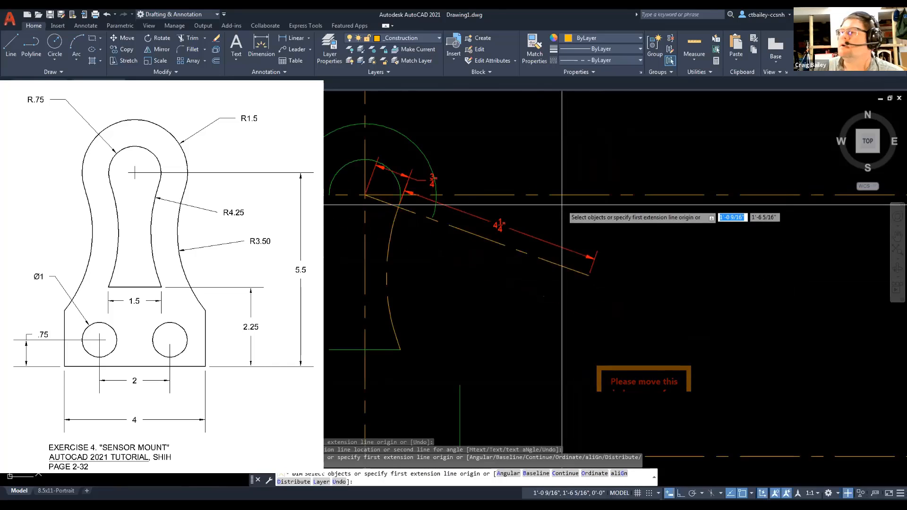
# Dimension the distance from the sloping line's far end to the lower end of the inner side arc
pyautogui.click(590, 276)
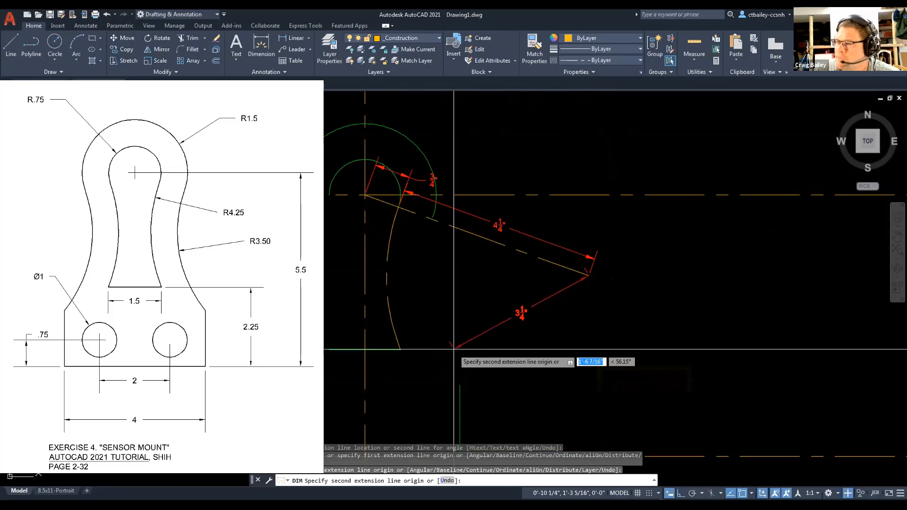
pyautogui.click(401, 349)
pyautogui.click(401, 349)
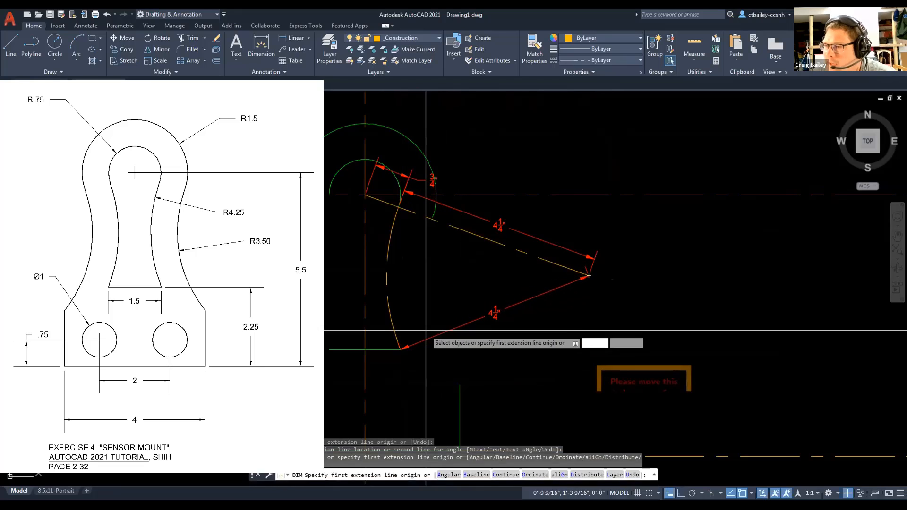
pyautogui.press('Escape')
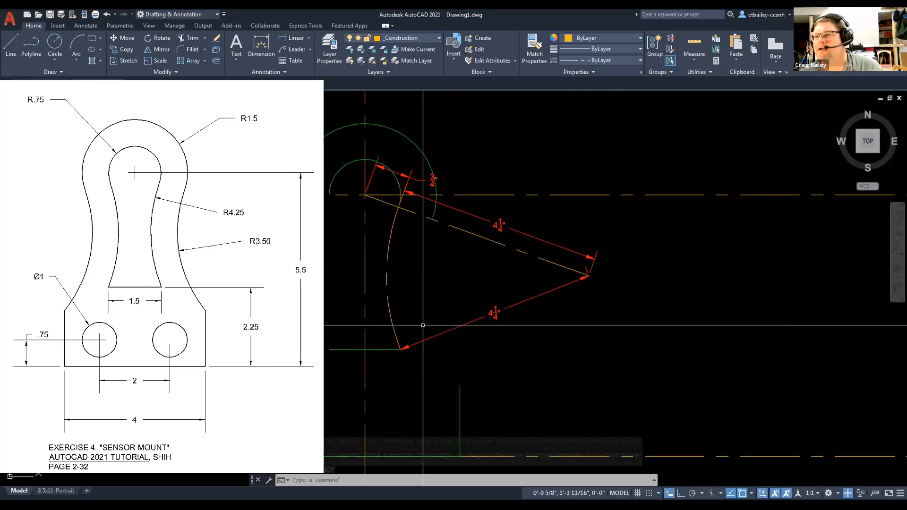
# Examine the tangent joint where the inner top arc meets the inner side arc
pyautogui.scroll(5, 412, 187)
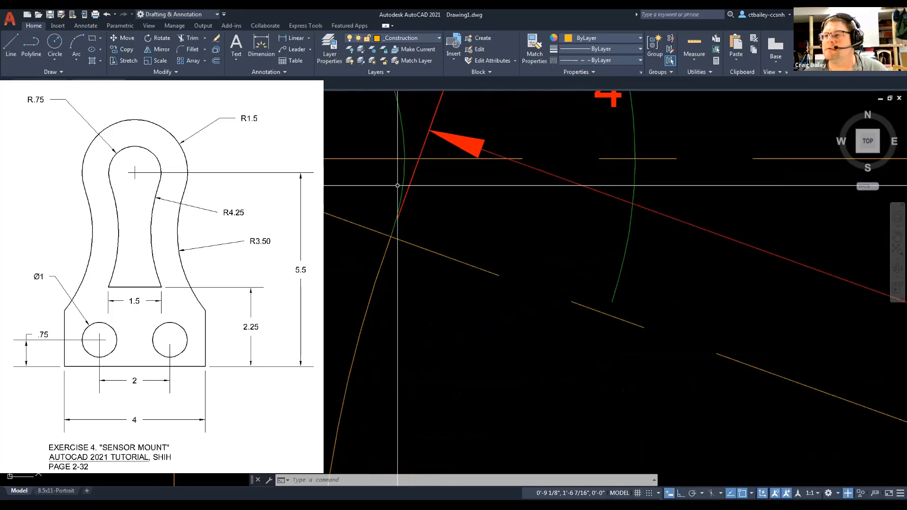
pyautogui.click(404, 174)
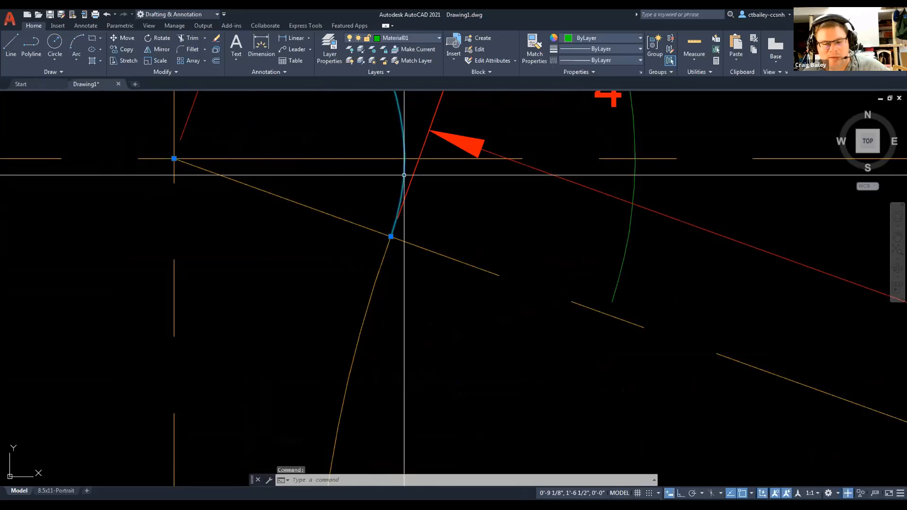
pyautogui.press('Escape')
pyautogui.press('Escape')
pyautogui.press('Escape')
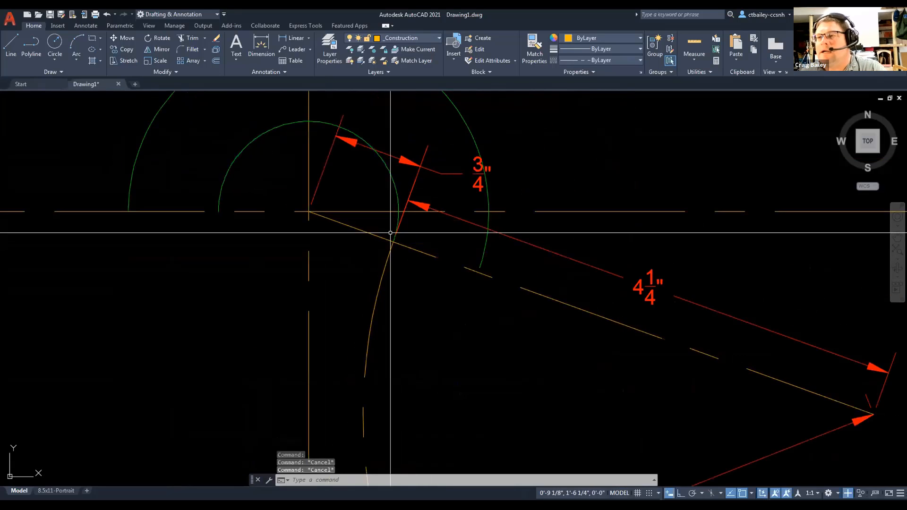
pyautogui.moveTo(404, 175); pyautogui.dragTo(402, 202, button='middle')
pyautogui.scroll(-5, 402, 194)
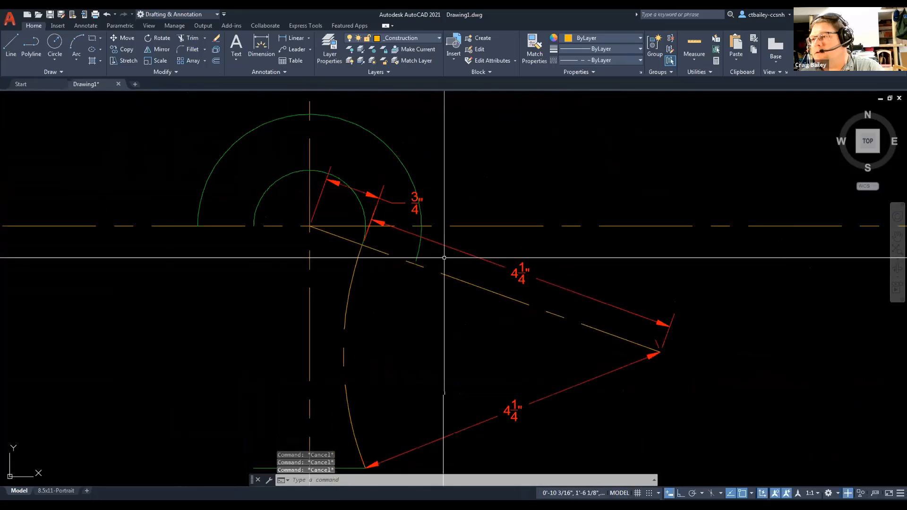
# Erase the three checking dimensions and the sloping construction line
pyautogui.click(439, 237)
pyautogui.click(386, 209)
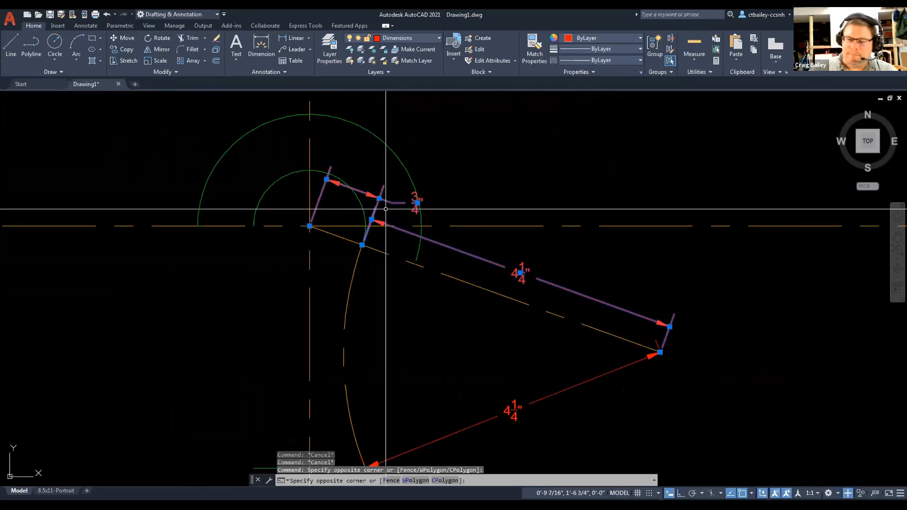
pyautogui.press('Delete')
pyautogui.scroll(-2, 397, 220)
pyautogui.click(548, 332)
pyautogui.click(518, 282)
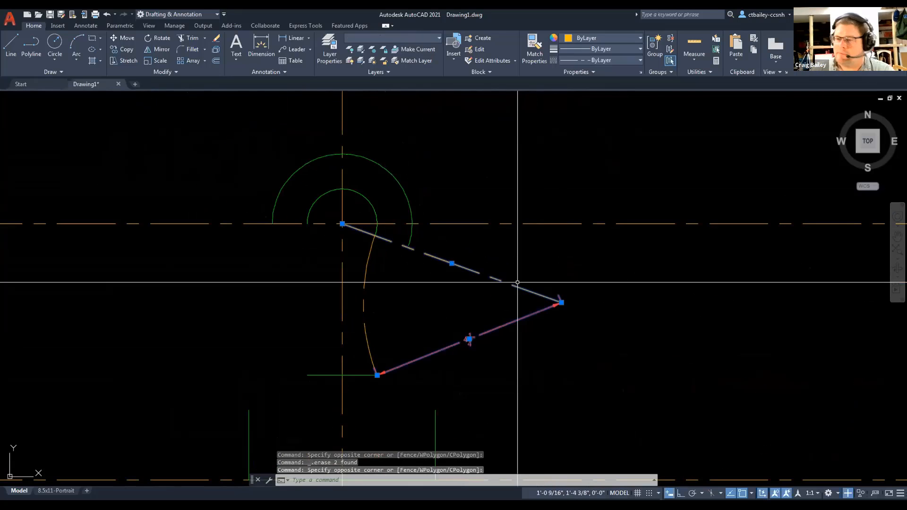
pyautogui.press('Delete')
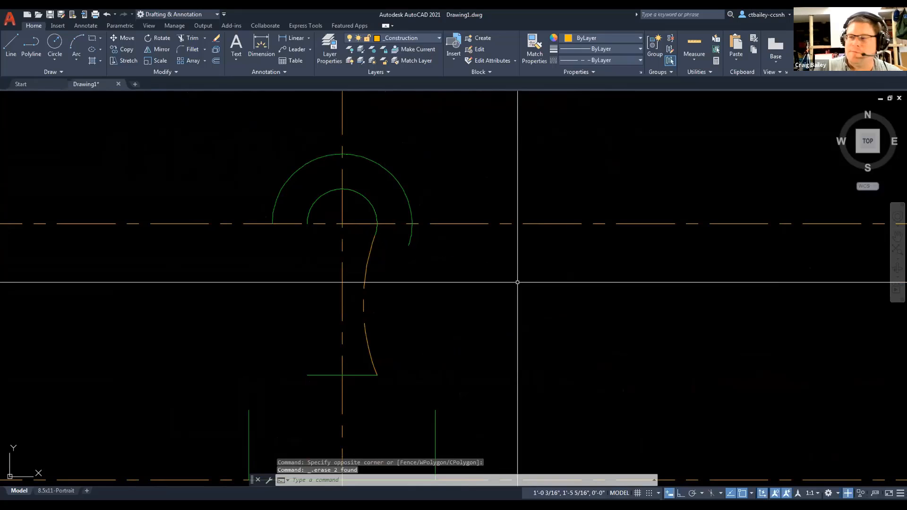
pyautogui.write('offf')
pyautogui.press('BackSpace')
pyautogui.press('Return')
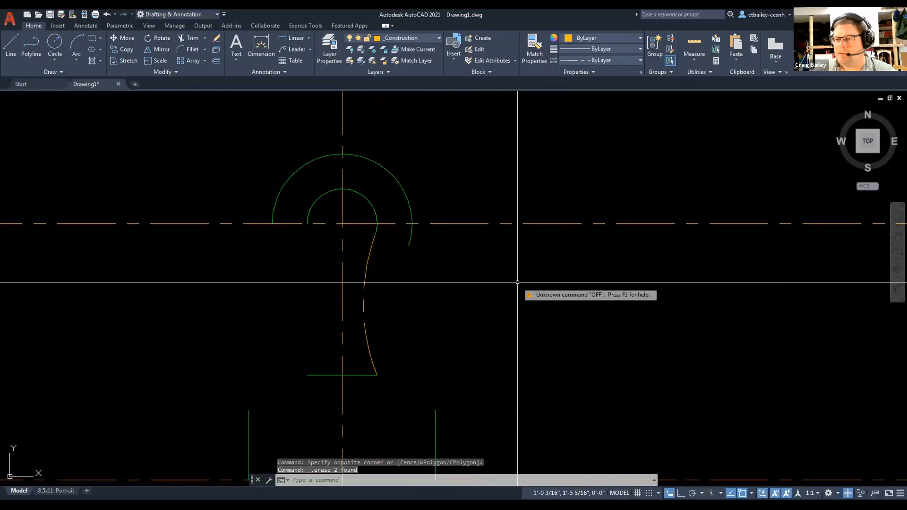
pyautogui.press('Escape')
# Offset the inner side arc with the Through option, passing through the lower end of the outer top arc
pyautogui.write('off')
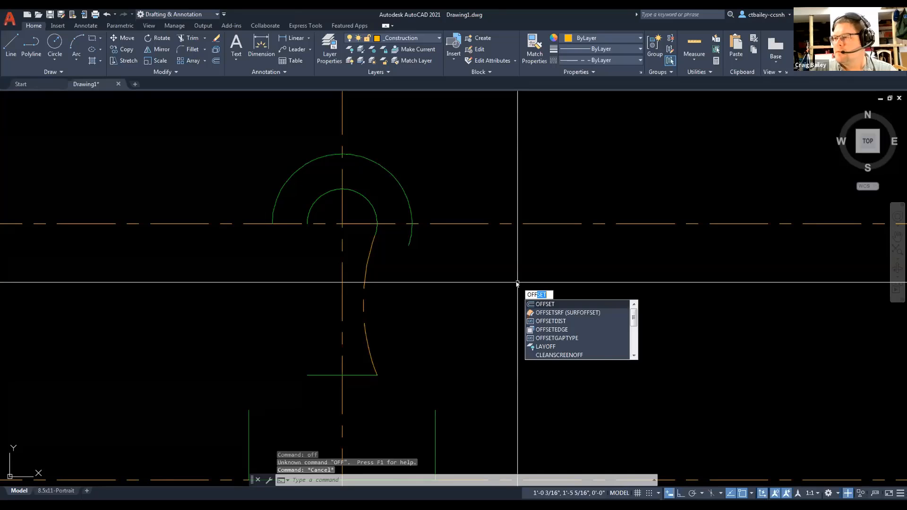
pyautogui.press('Return')
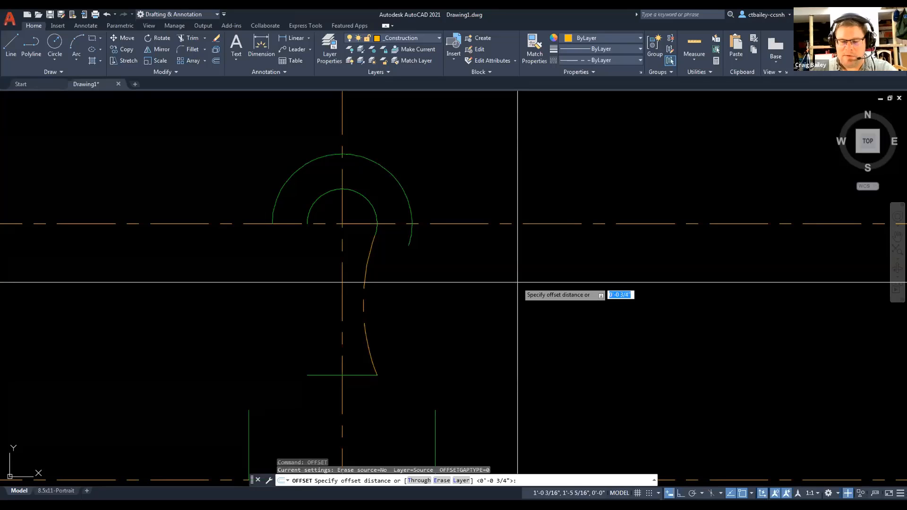
pyautogui.write('t')
pyautogui.press('Return')
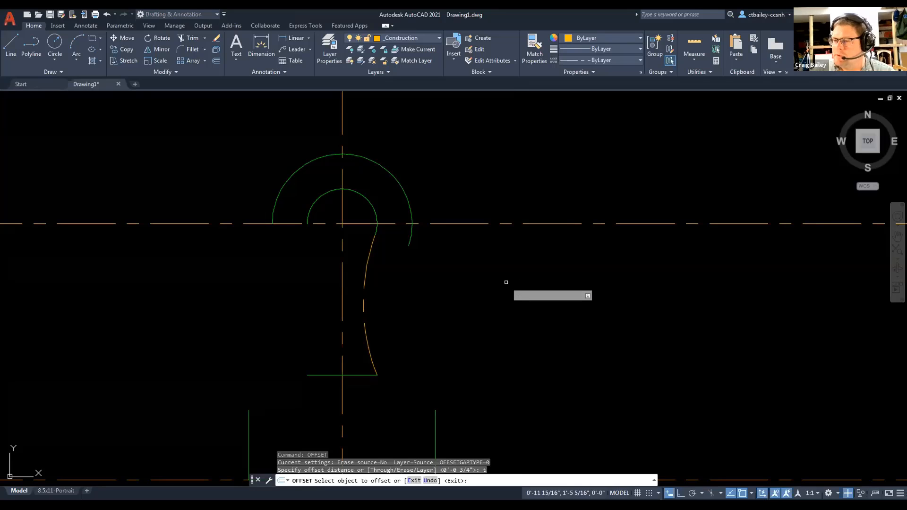
pyautogui.click(370, 250)
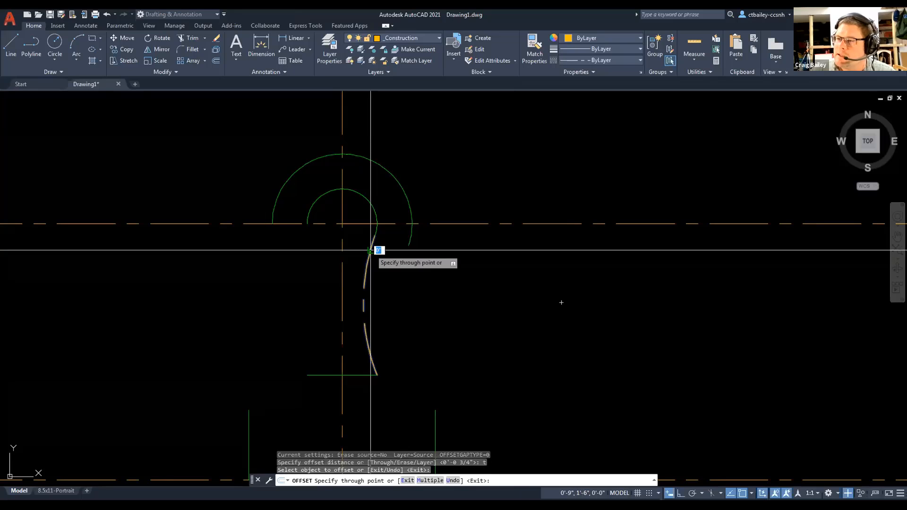
pyautogui.click(409, 244)
pyautogui.rightClick(410, 247)
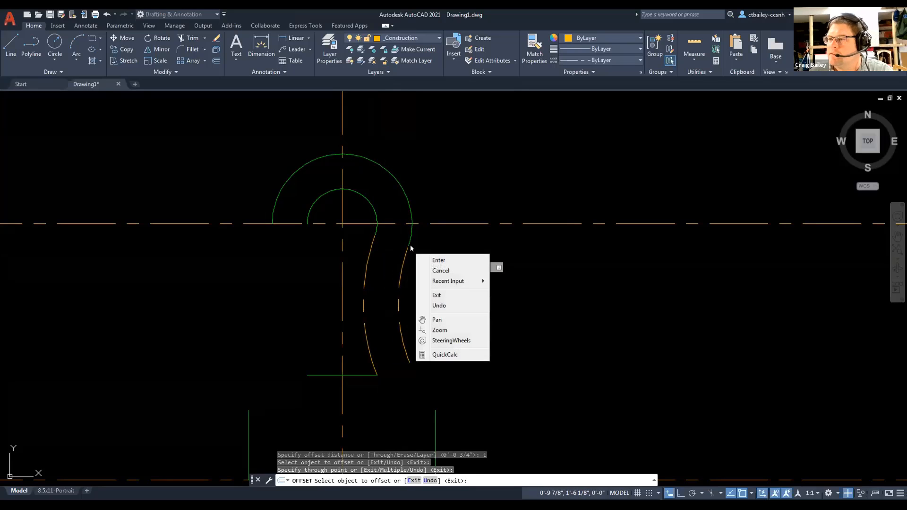
pyautogui.click(438, 260)
# Draw a construction line from the top arcs' center to the upper end of the offset side arc
pyautogui.scroll(6, 411, 245)
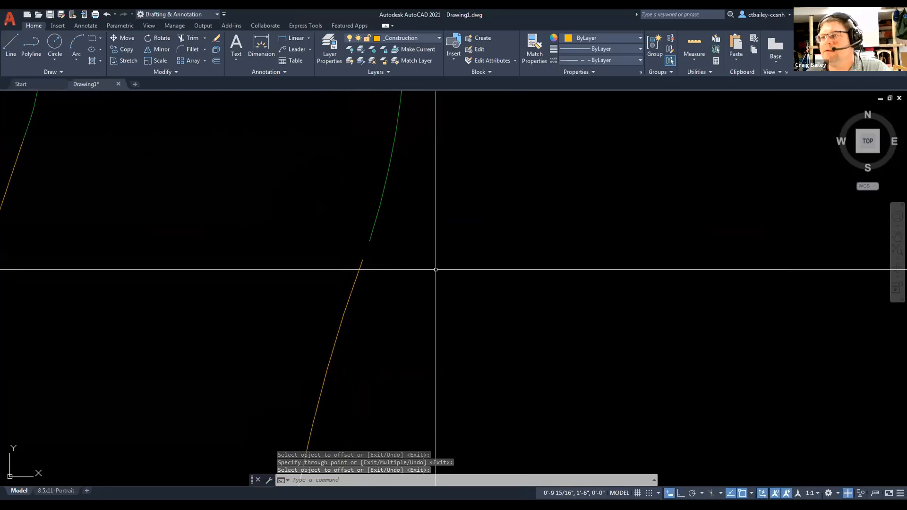
pyautogui.scroll(-4, 432, 281)
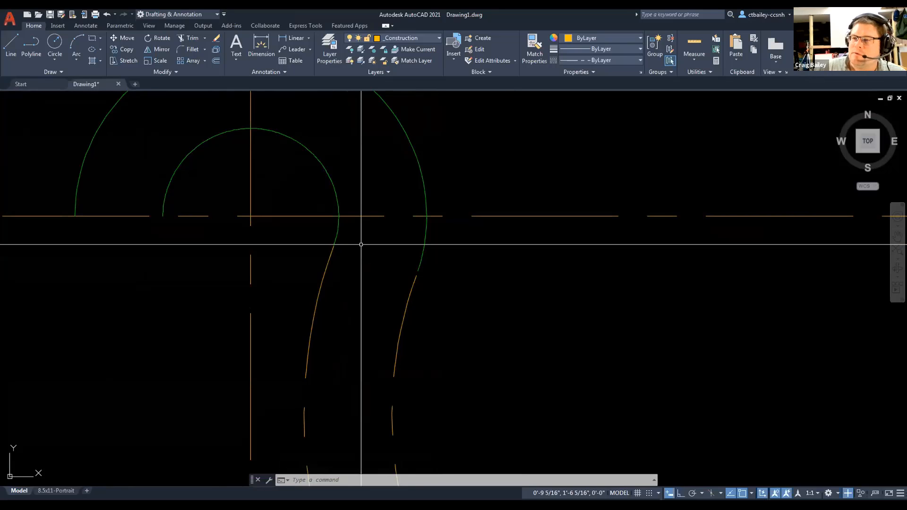
pyautogui.write('l')
pyautogui.press('Return')
pyautogui.click(251, 216)
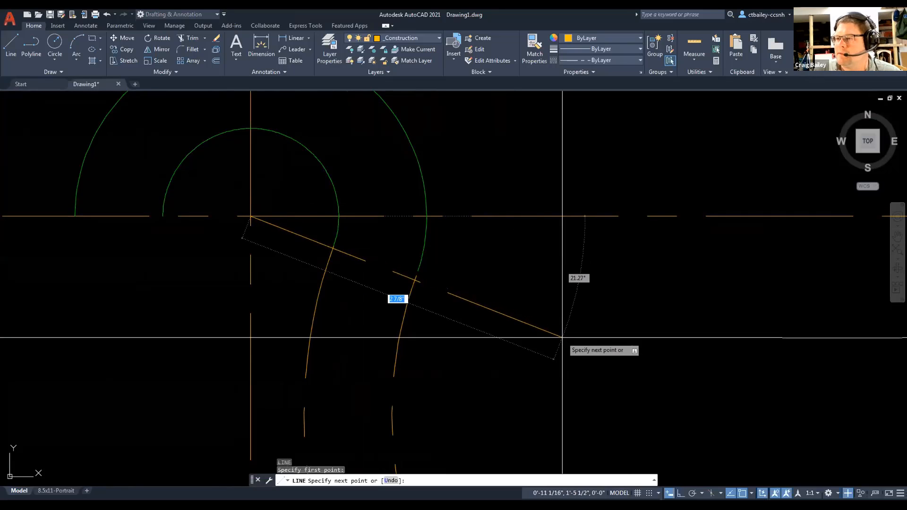
pyautogui.click(420, 279)
pyautogui.rightClick(443, 268)
pyautogui.press('Escape')
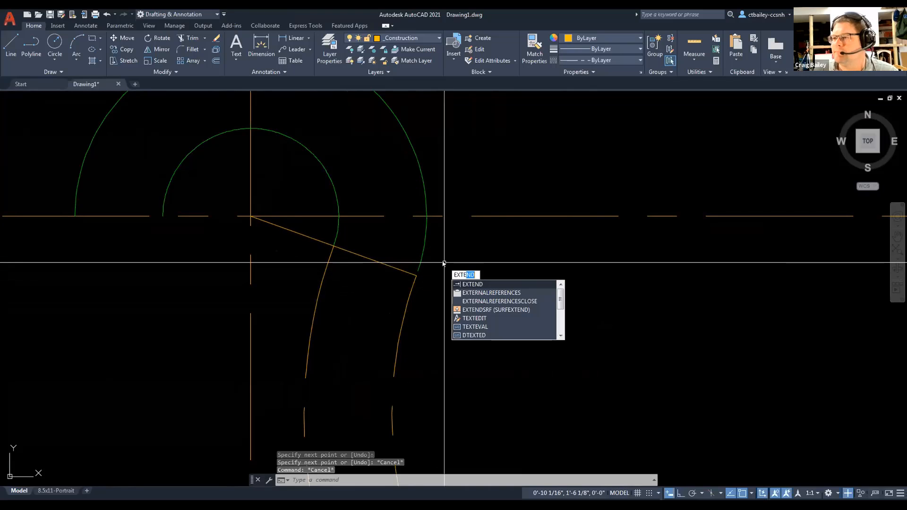
# Extend the lower end of the outer top arc down to meet the offset side arc
pyautogui.press('Return')
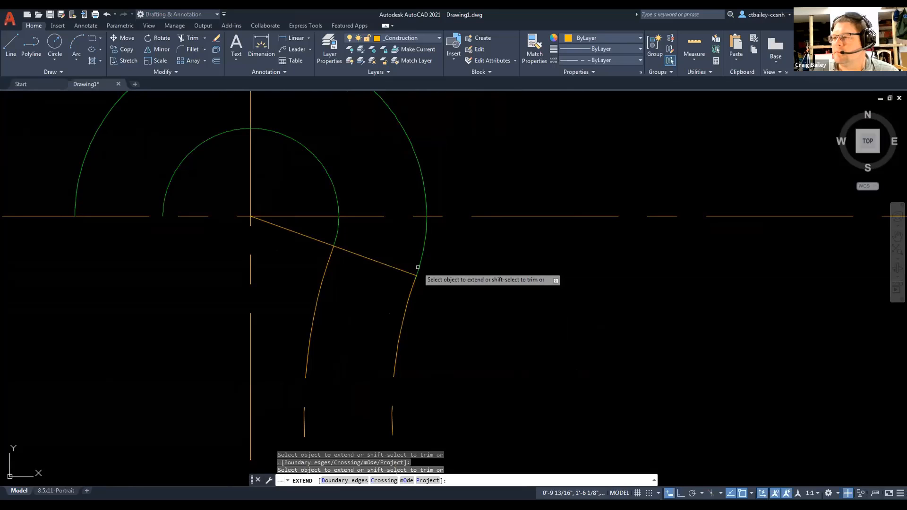
pyautogui.rightClick(418, 279)
pyautogui.click(432, 299)
pyautogui.scroll(5, 415, 264)
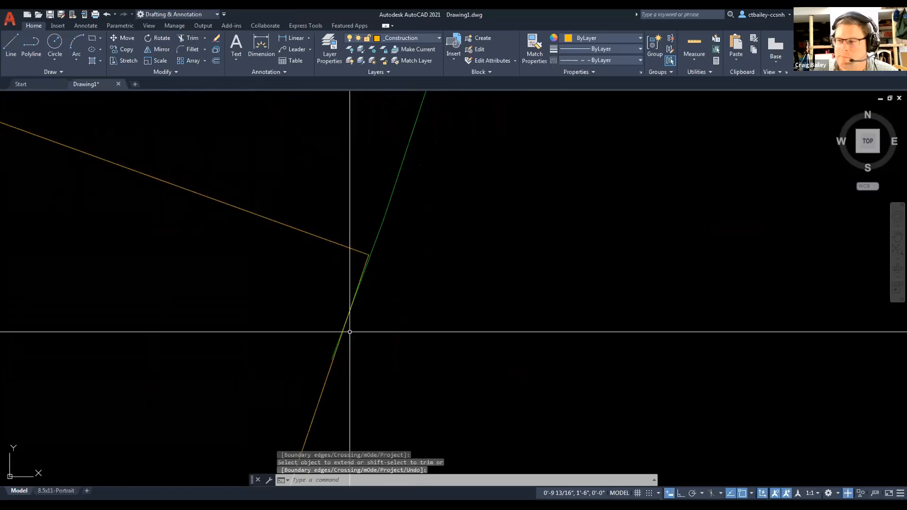
pyautogui.press('Escape')
pyautogui.press('Escape')
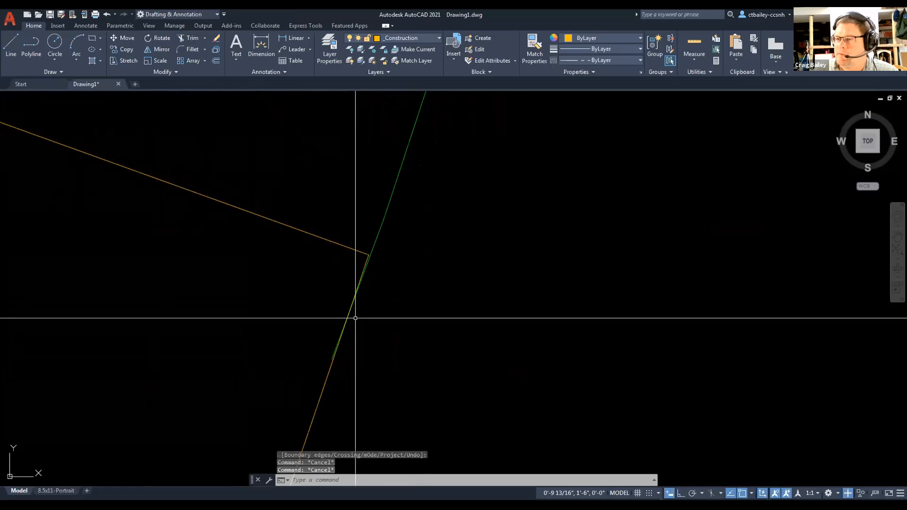
# Regenerate the drawing and trim the offset side arc's overlapping upper end where it meets the outer top arc
pyautogui.write('re')
pyautogui.press('Return')
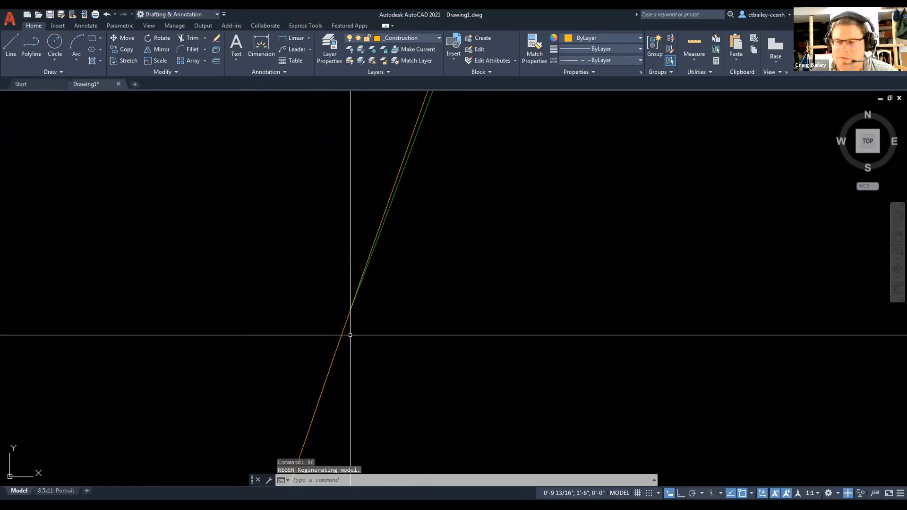
pyautogui.write('tr')
pyautogui.press('Return')
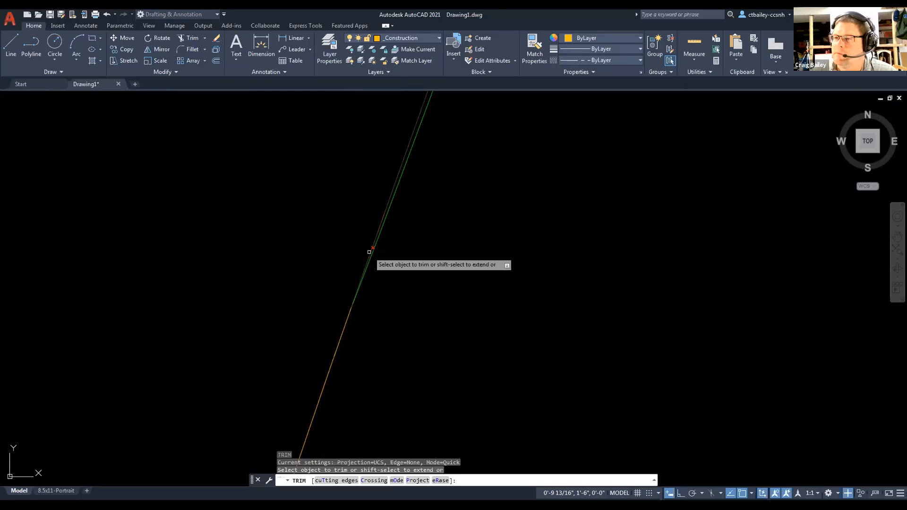
pyautogui.rightClick(369, 252)
pyautogui.click(391, 259)
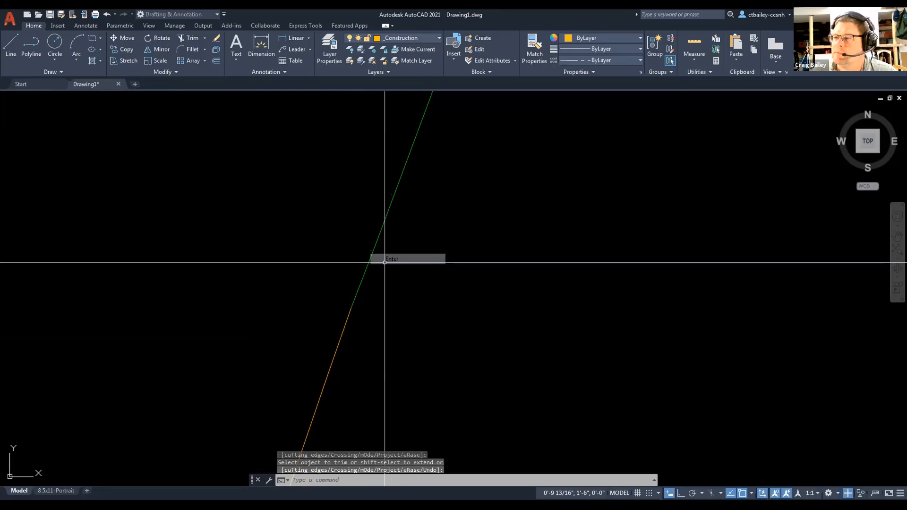
# Erase the sloping construction line between the top arcs' center and the outer tangent point
pyautogui.scroll(-4, 385, 260)
pyautogui.click(340, 291)
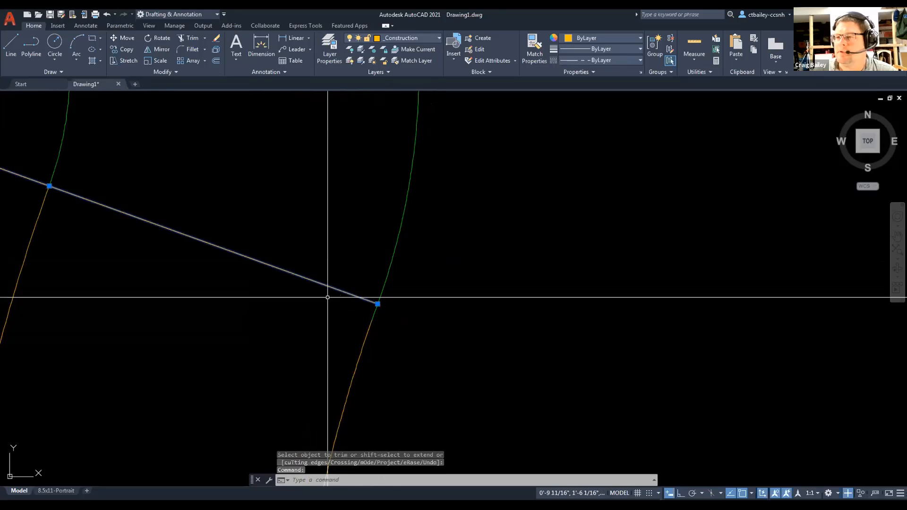
pyautogui.press('Delete')
pyautogui.scroll(-4, 328, 297)
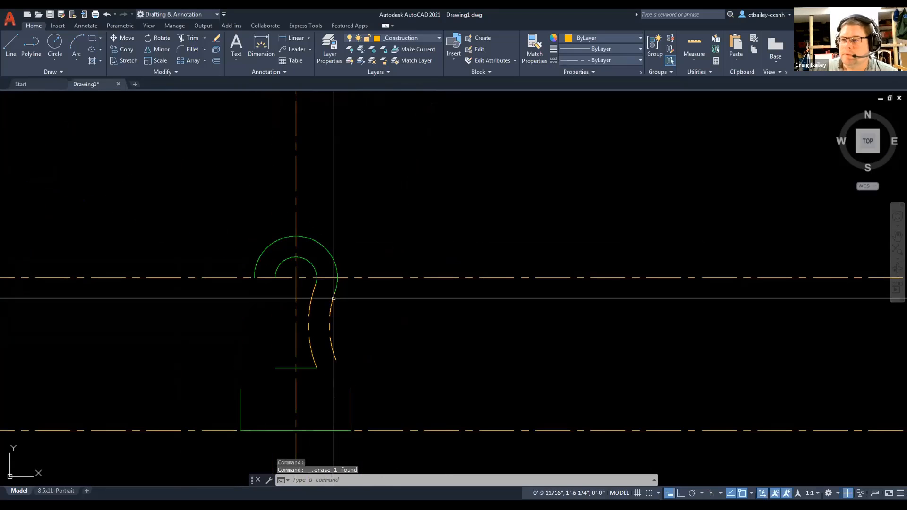
# Check the radius of the offset side arc in its properties
pyautogui.click(332, 351)
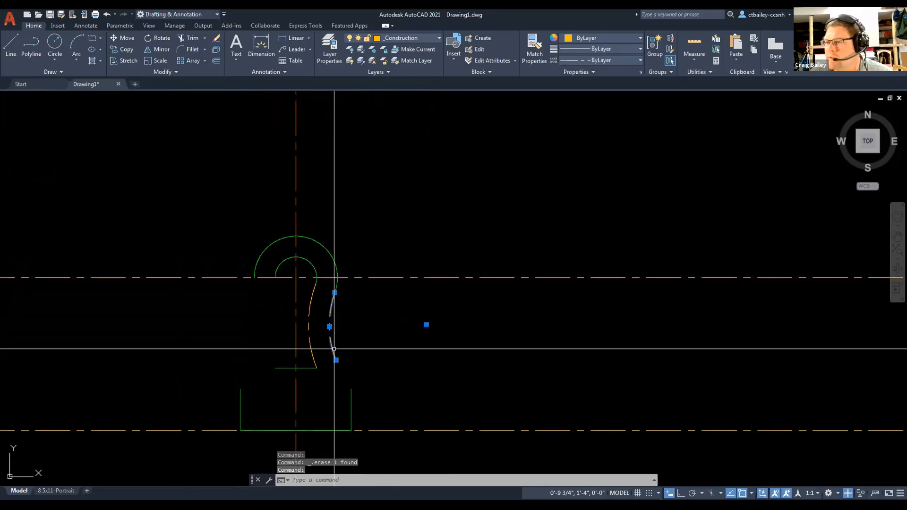
pyautogui.rightClick(334, 348)
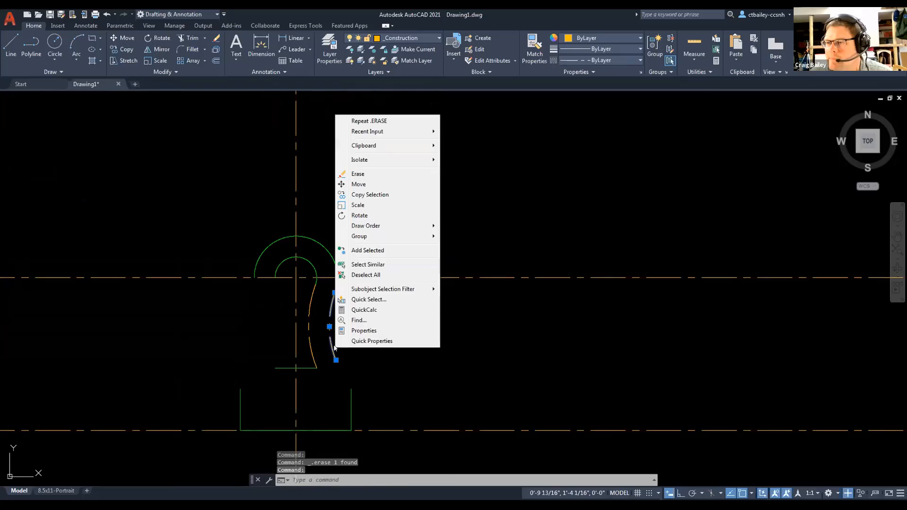
pyautogui.click(372, 330)
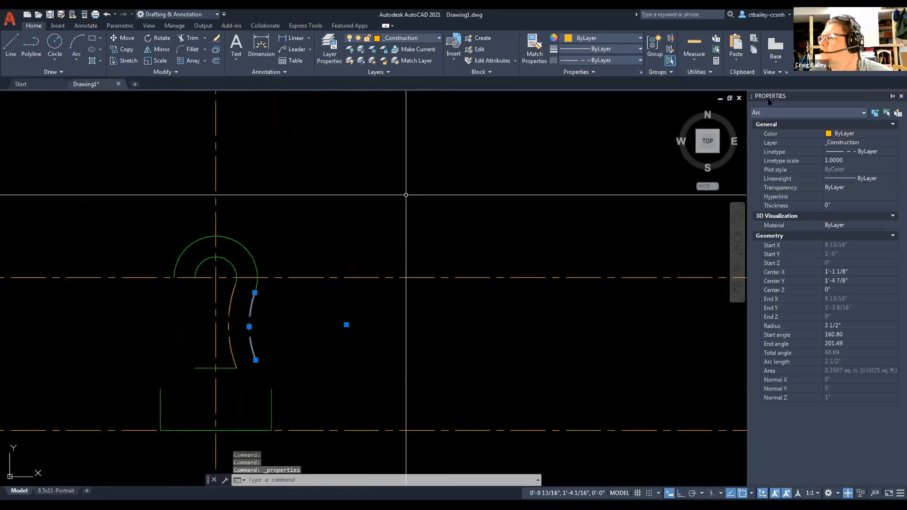
pyautogui.moveTo(769, 101)
pyautogui.mouseDown()
pyautogui.moveTo(334, 117)
pyautogui.moveTo(350, 124)
pyautogui.mouseUp()
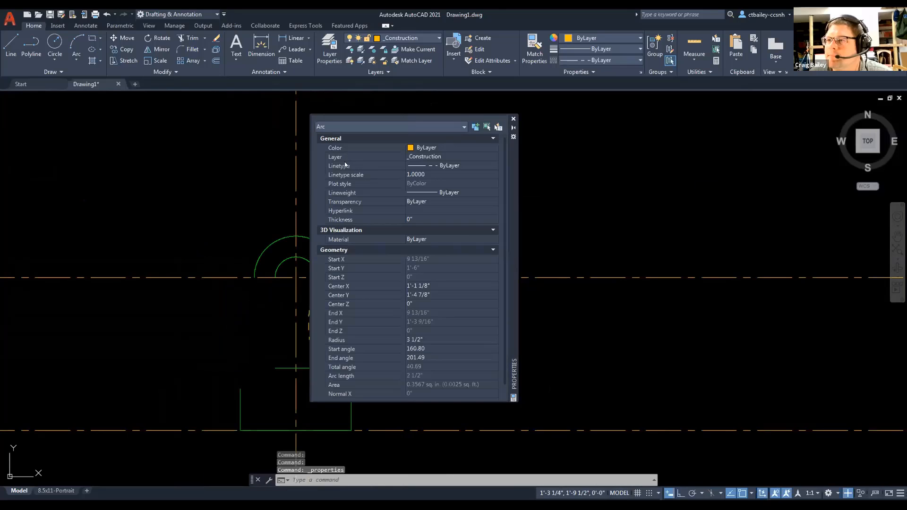
pyautogui.click(423, 338)
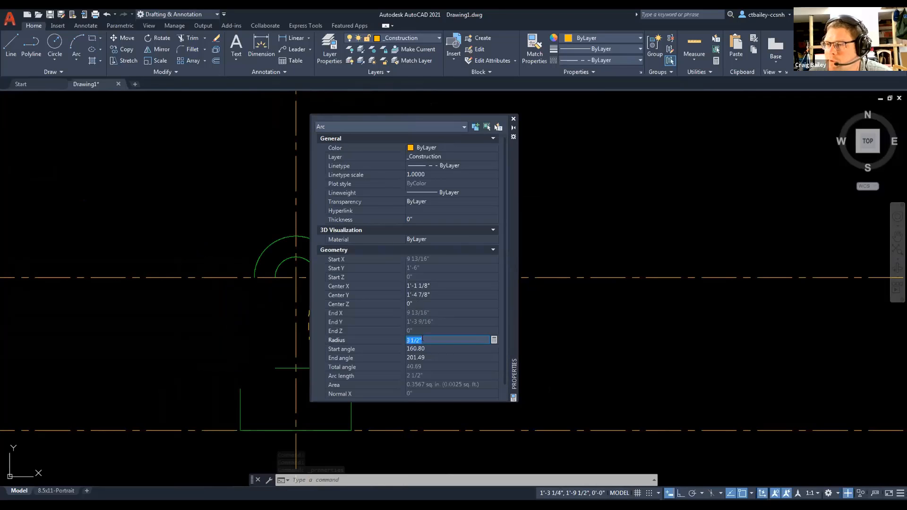
pyautogui.click(513, 118)
pyautogui.press('Escape')
pyautogui.press('Escape')
pyautogui.press('Escape')
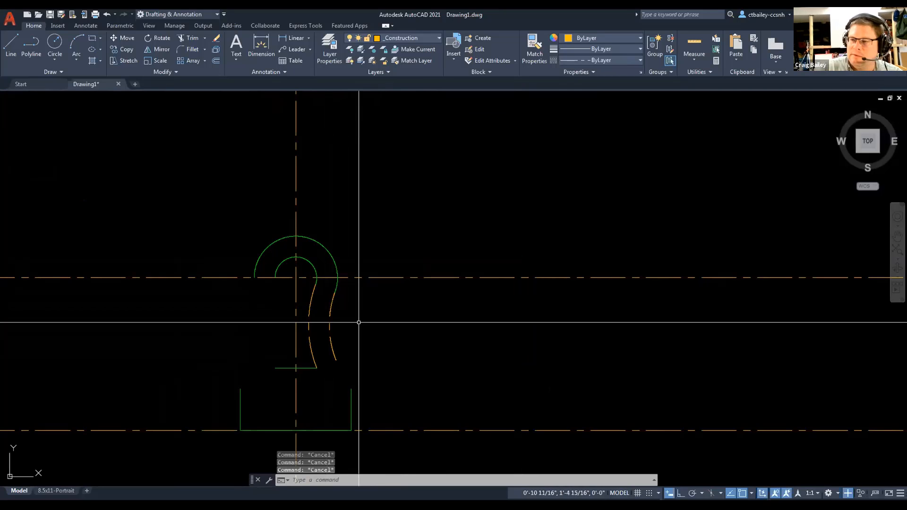
# Extend the lower end of the offset side arc down past the top of the base's right edge
pyautogui.write('EXTE')
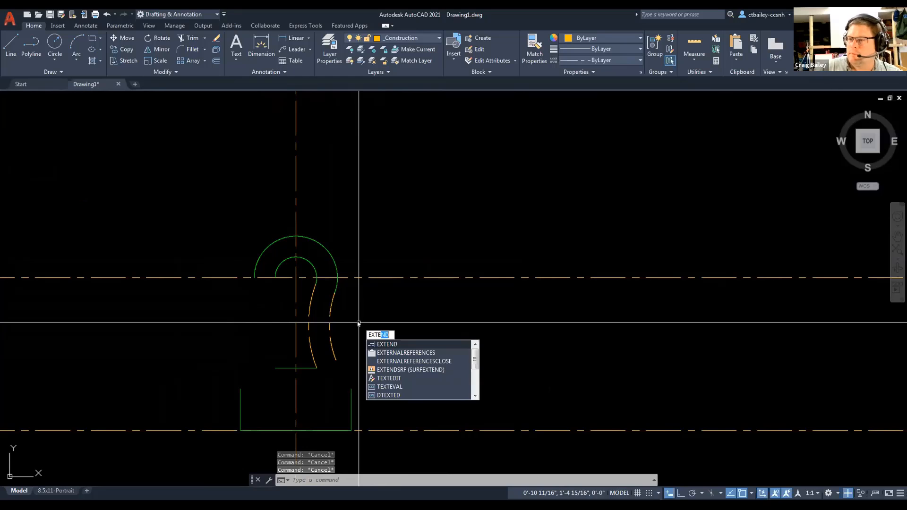
pyautogui.press('Return')
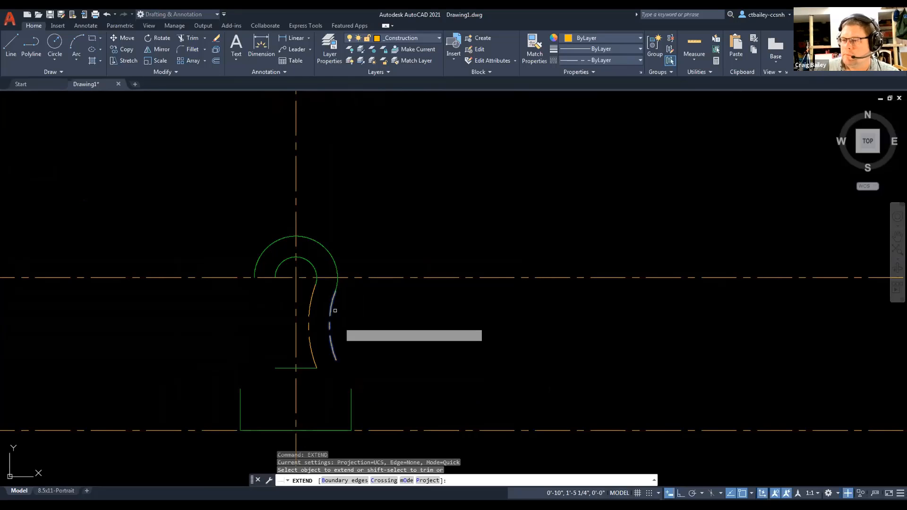
pyautogui.click(335, 355)
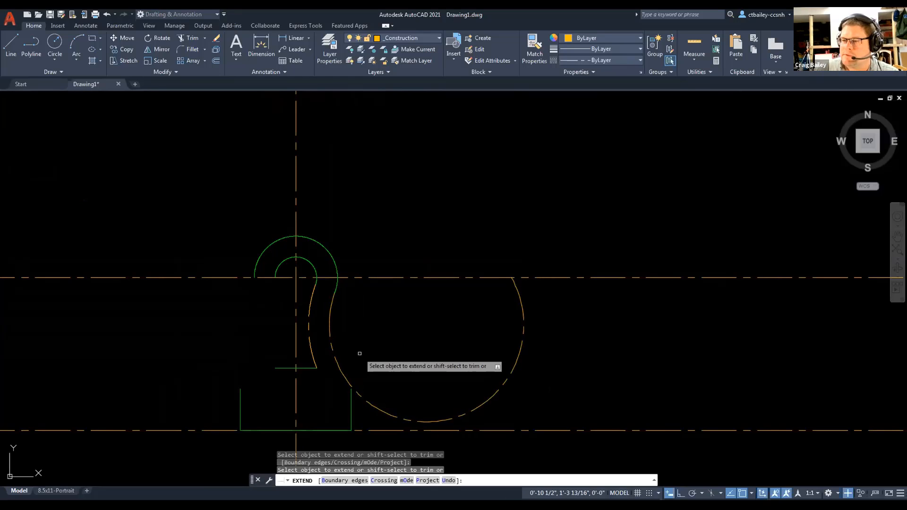
pyautogui.rightClick(351, 398)
pyautogui.press('Escape')
pyautogui.press('Escape')
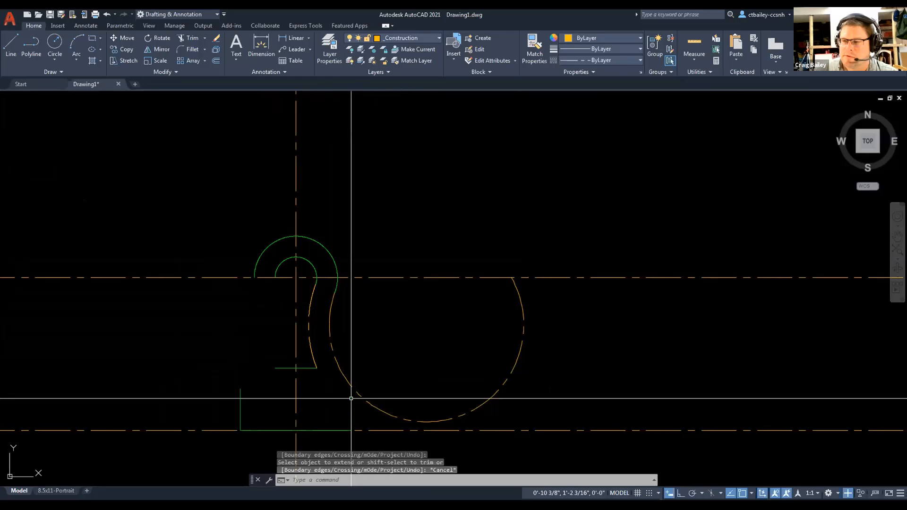
# Trim the extended side arc beyond the top of the base's right vertical edge
pyautogui.write('tr')
pyautogui.press('Return')
pyautogui.click(361, 396)
pyautogui.rightClick(364, 364)
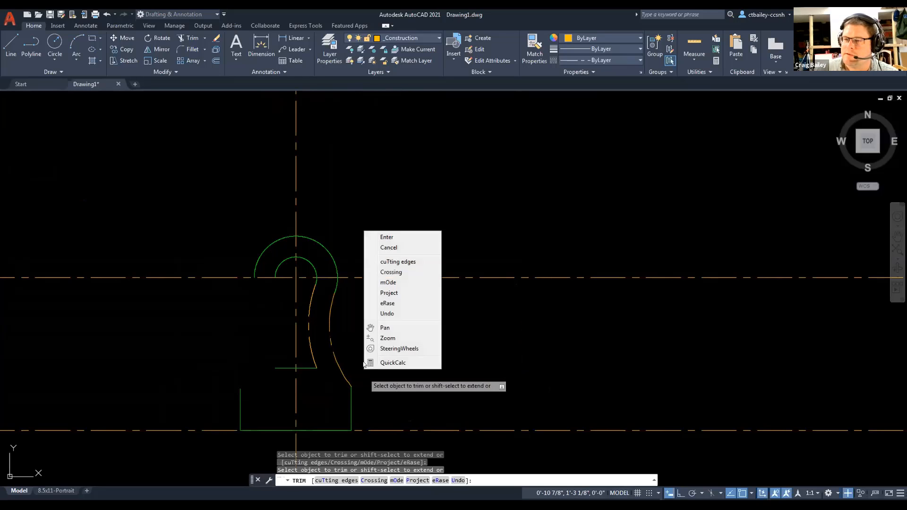
pyautogui.click(386, 247)
# Convert the outer top arc to a polyline and join the offset side arc to it
pyautogui.click(327, 252)
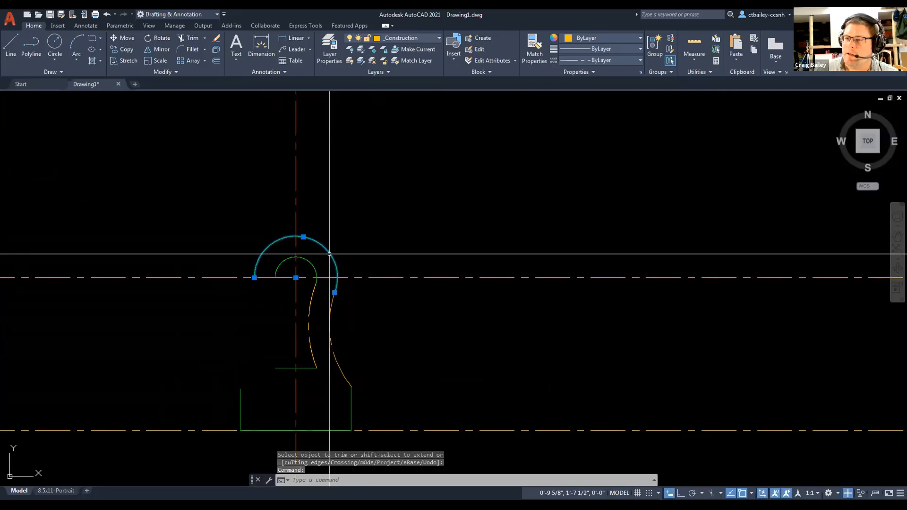
pyautogui.rightClick(328, 255)
pyautogui.press('Escape')
pyautogui.press('Escape')
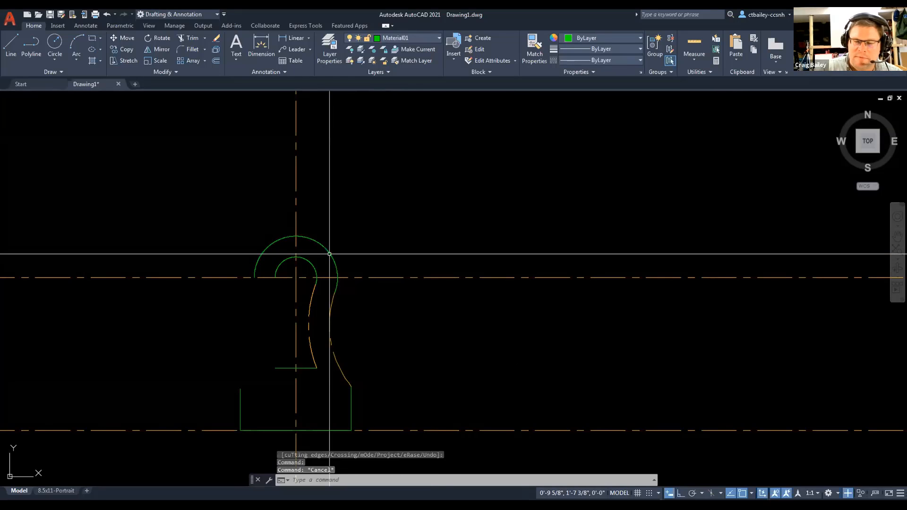
pyautogui.press('Escape')
pyautogui.write('pedit')
pyautogui.press('Return')
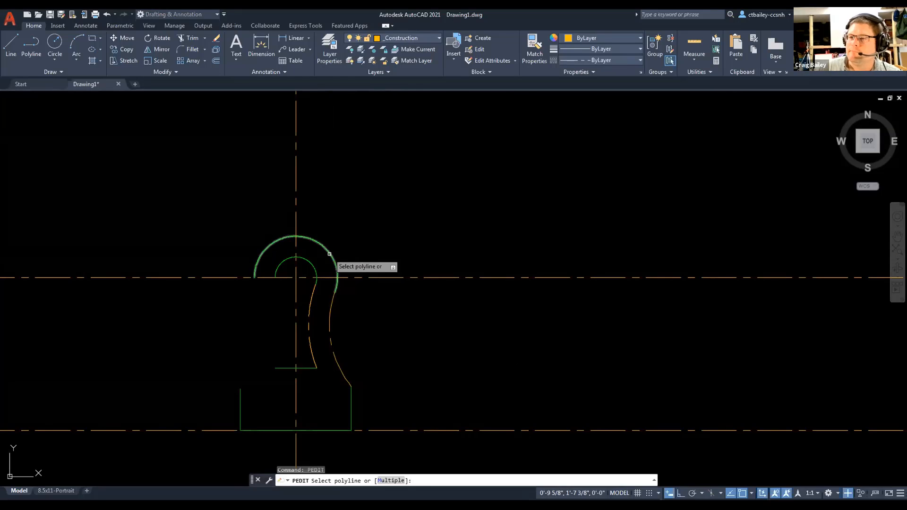
pyautogui.click(329, 253)
pyautogui.press('Return')
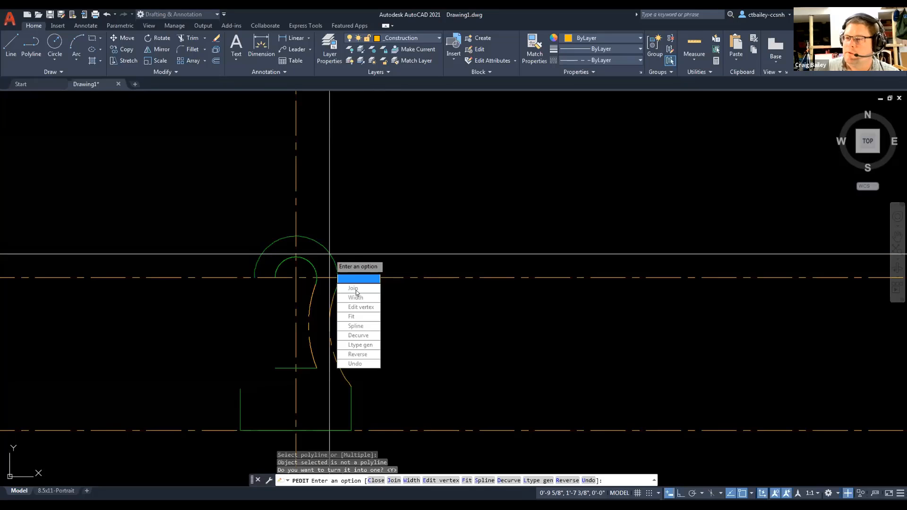
pyautogui.click(356, 288)
pyautogui.click(333, 259)
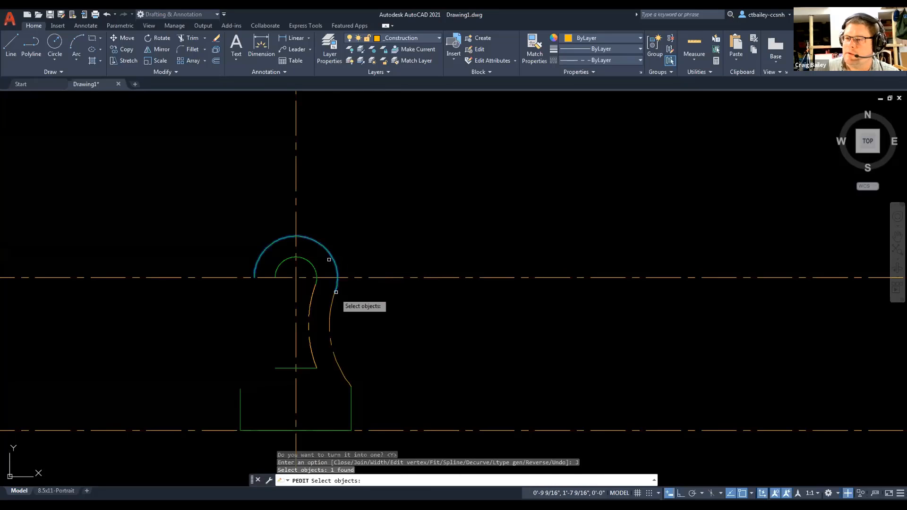
pyautogui.click(331, 300)
pyautogui.press('Return')
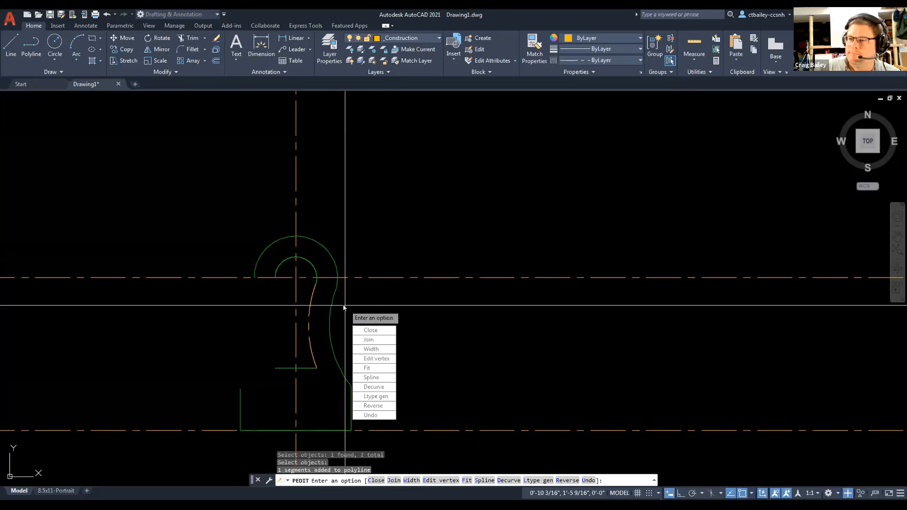
pyautogui.press('Escape')
pyautogui.press('Escape')
pyautogui.press('Escape')
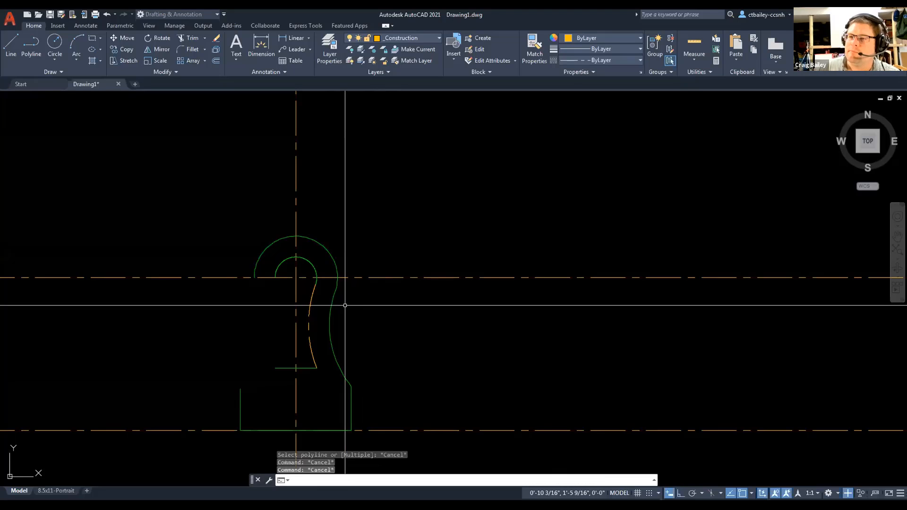
# Trim away the left halves of the inner and outer top arcs at the vertical centerline
pyautogui.write('tr')
pyautogui.press('Return')
pyautogui.click(291, 260)
pyautogui.click(256, 234)
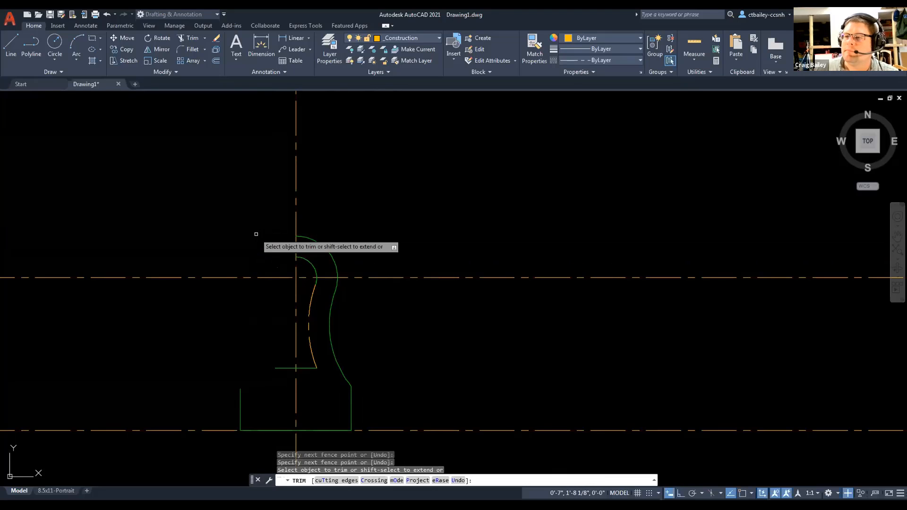
pyautogui.rightClick(256, 234)
pyautogui.press('Escape')
pyautogui.press('Escape')
pyautogui.press('Escape')
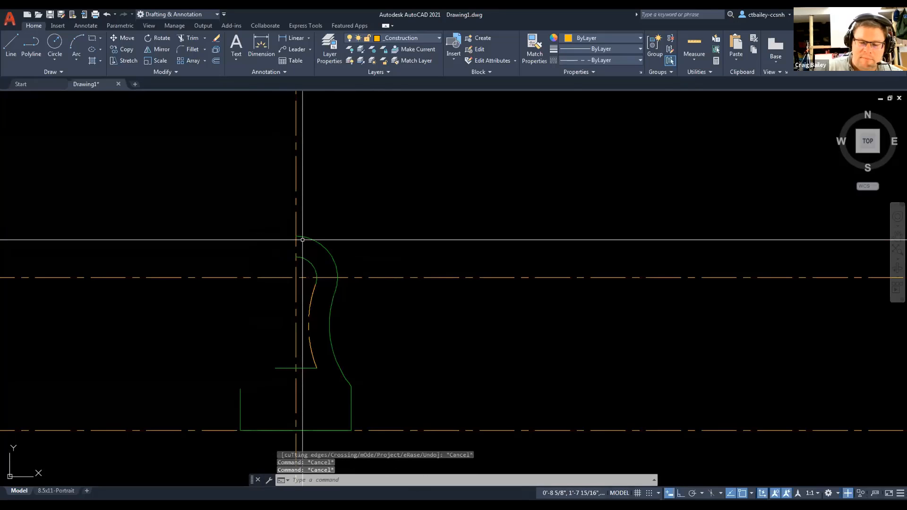
pyautogui.write('mirr')
pyautogui.press('Return')
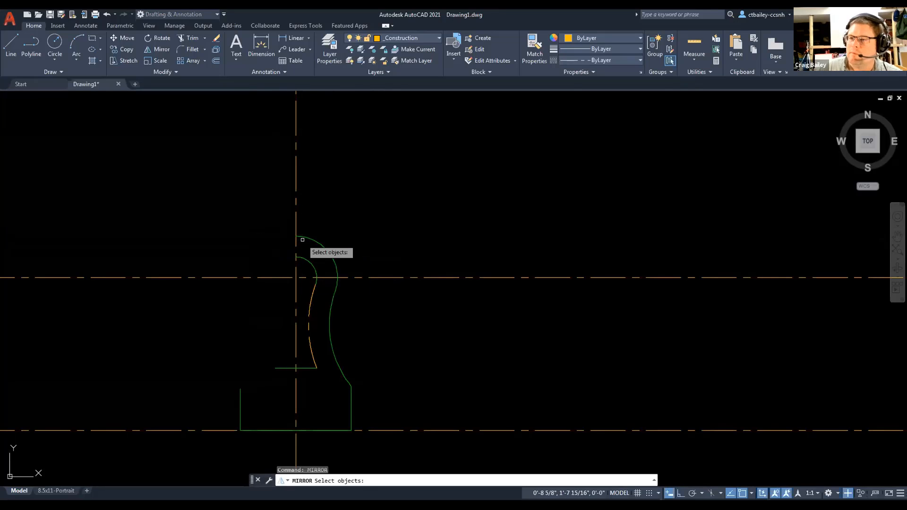
pyautogui.press('Escape')
pyautogui.press('Escape')
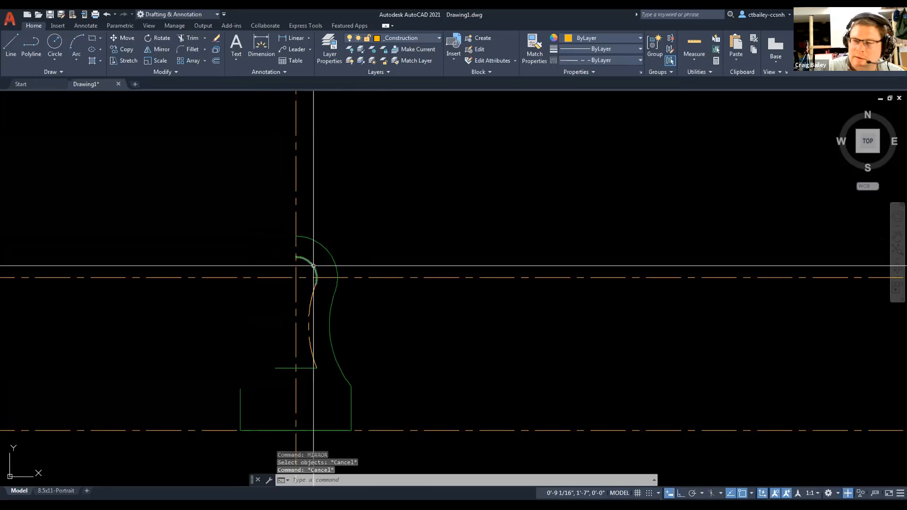
# Convert the inner top arc to a polyline and join the inner side arc to it
pyautogui.write('ped\\')
pyautogui.press('Return')
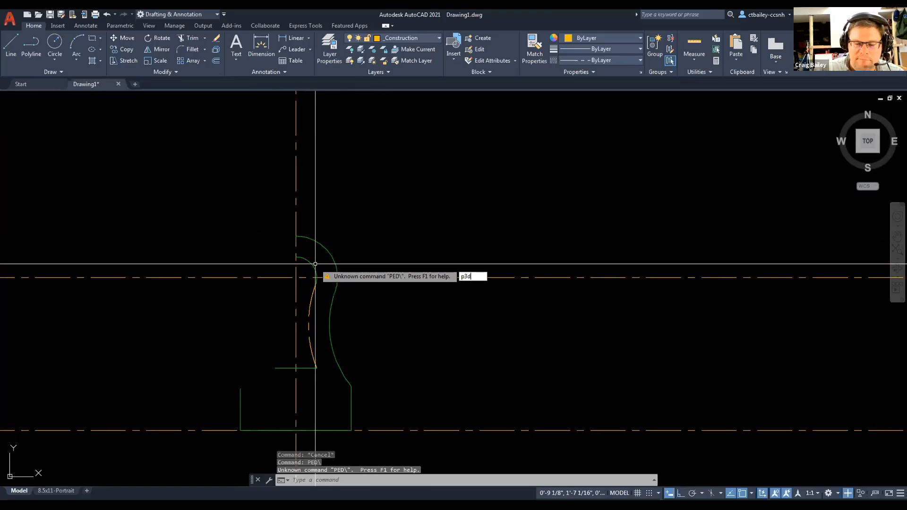
pyautogui.write('p3d')
pyautogui.press('Return')
pyautogui.click(314, 265)
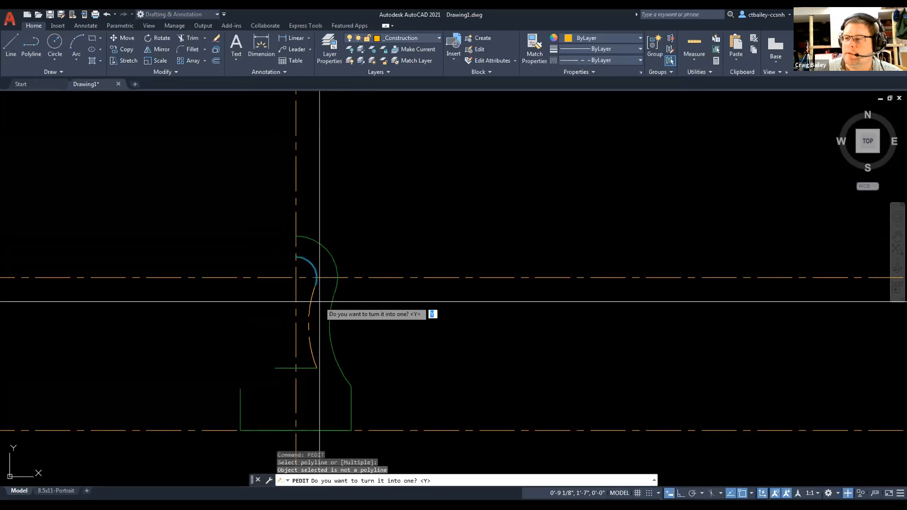
pyautogui.write('y')
pyautogui.press('Return')
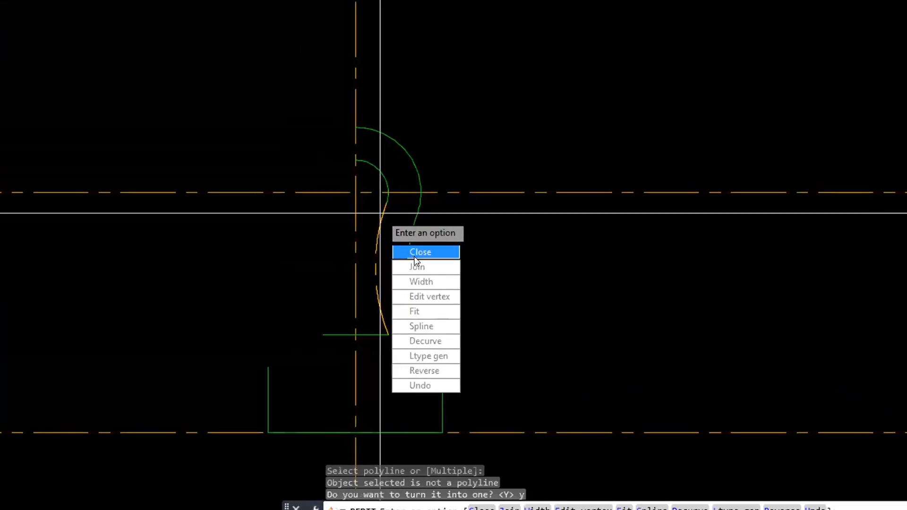
pyautogui.click(333, 322)
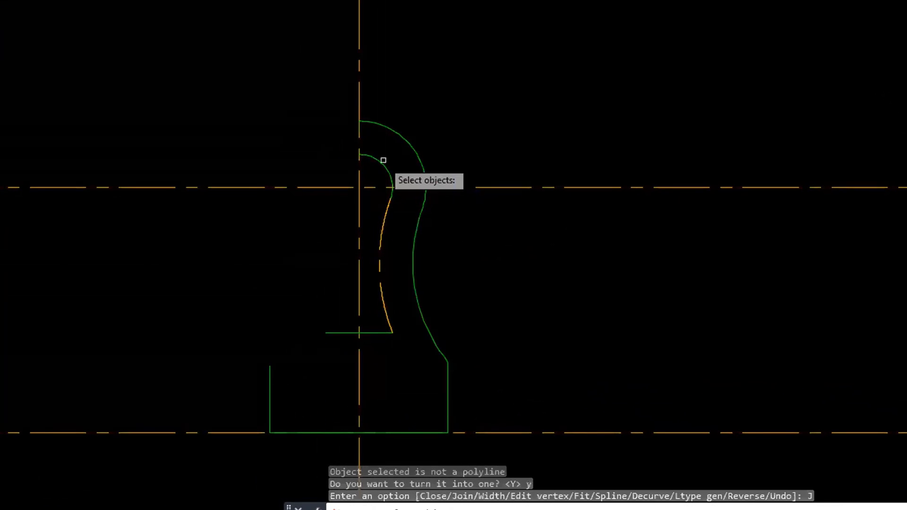
pyautogui.click(383, 160)
pyautogui.click(385, 222)
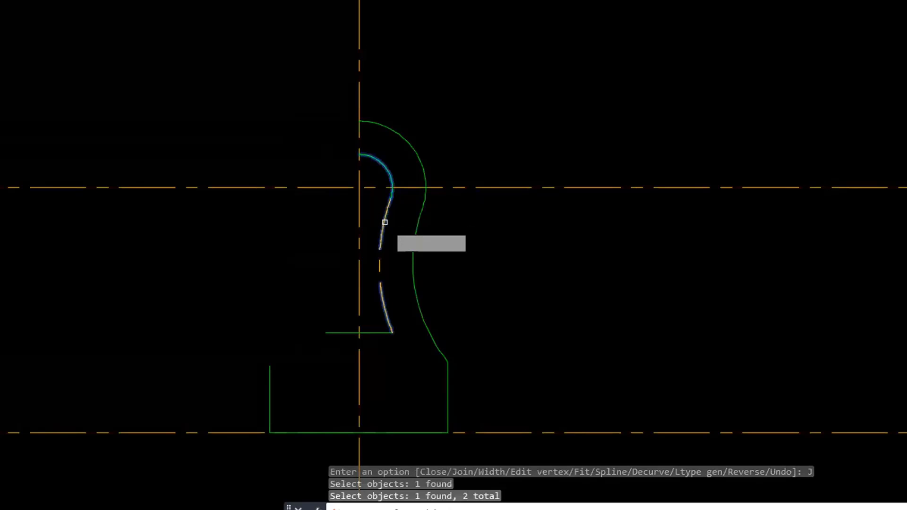
pyautogui.press('Escape')
pyautogui.press('Escape')
pyautogui.press('Escape')
# Mirror the inner and outer joined polylines to the left about the vertical centerline, keeping the source objects
pyautogui.write('mirror')
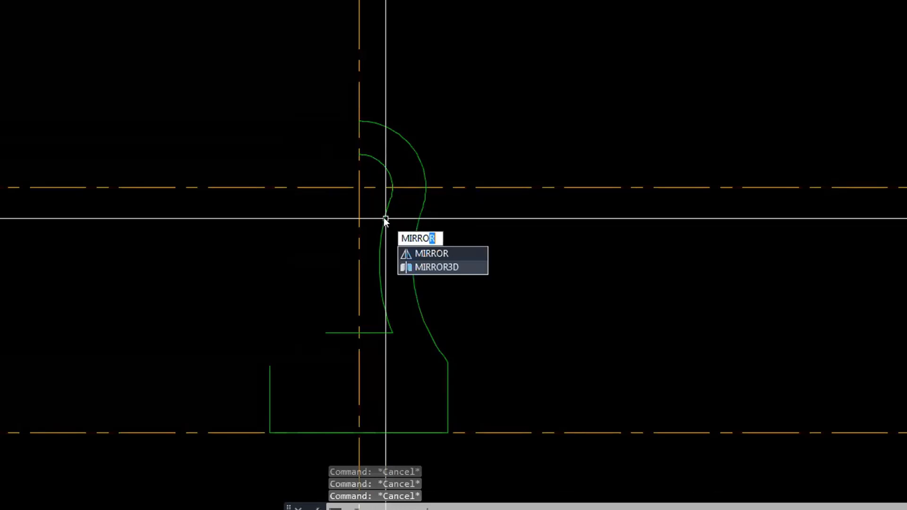
pyautogui.press('Return')
pyautogui.click(386, 218)
pyautogui.click(395, 134)
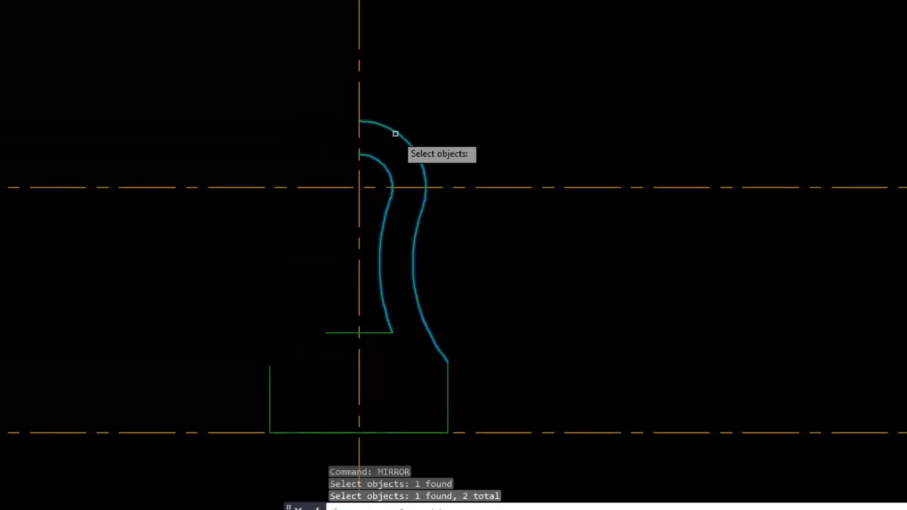
pyautogui.press('Return')
pyautogui.click(359, 332)
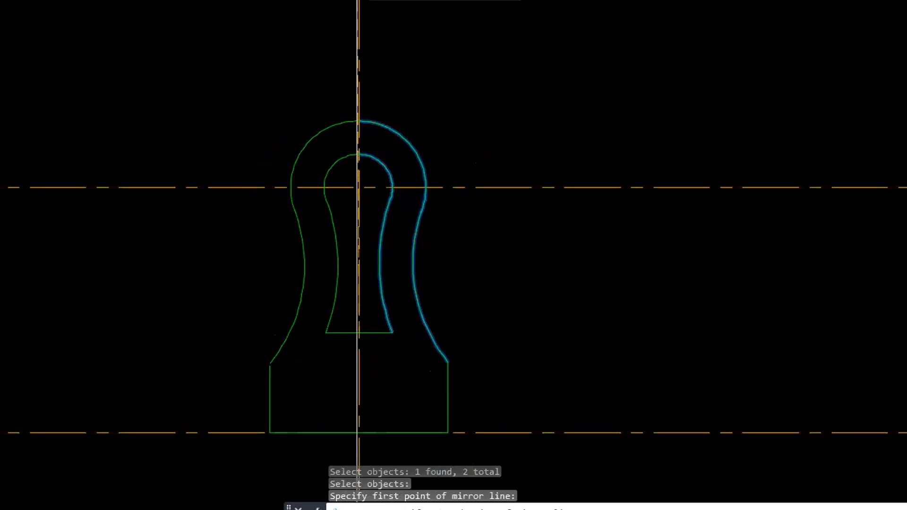
pyautogui.click(358, 1)
pyautogui.click(393, 25)
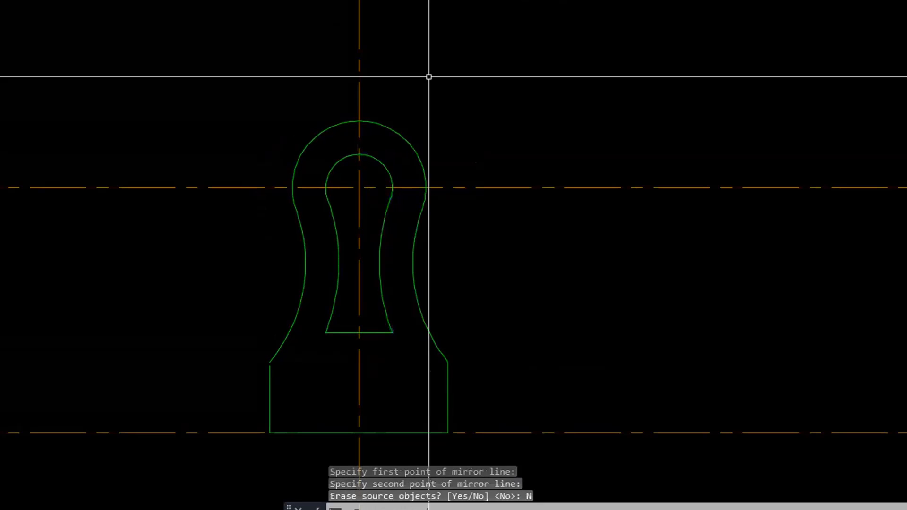
pyautogui.press('Escape')
pyautogui.press('Escape')
pyautogui.press('Escape')
# Examine where the mirrored outer polyline meets the base's left edge and where both outer halves meet at the top centerline
pyautogui.scroll(6, 295, 372)
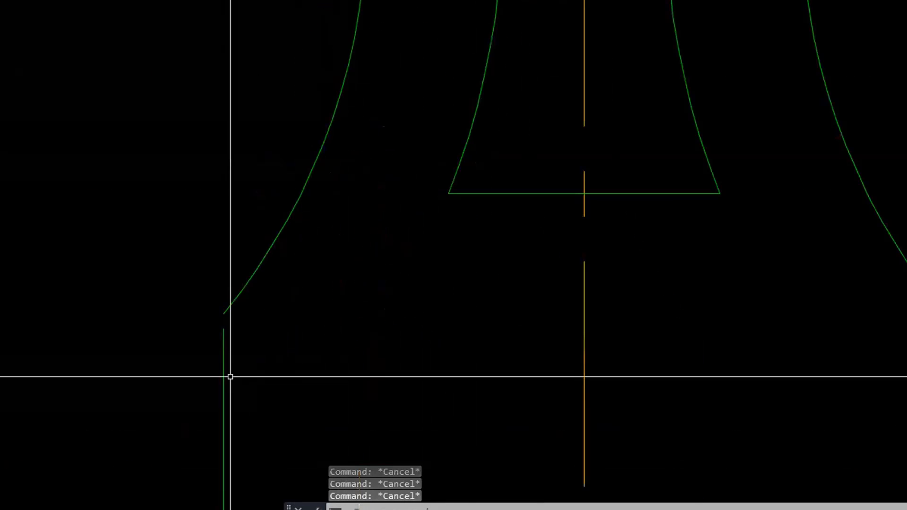
pyautogui.click(228, 307)
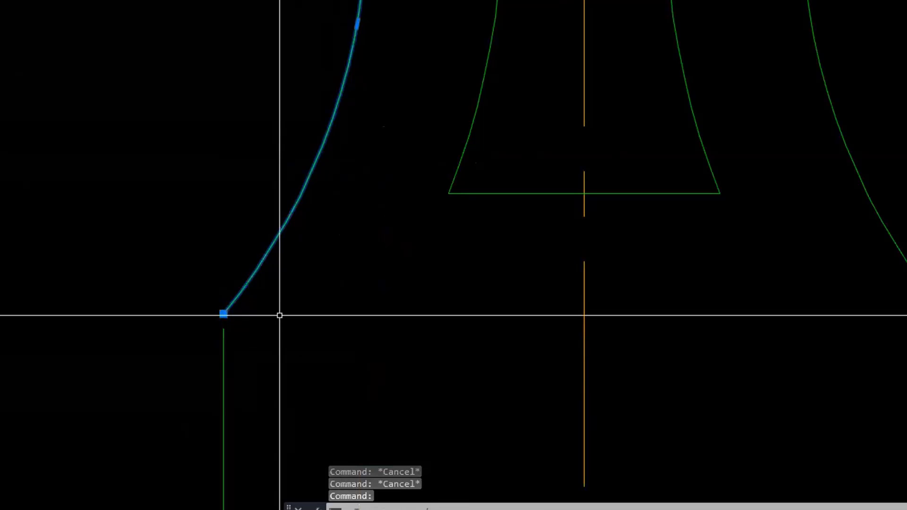
pyautogui.scroll(-5, 279, 315)
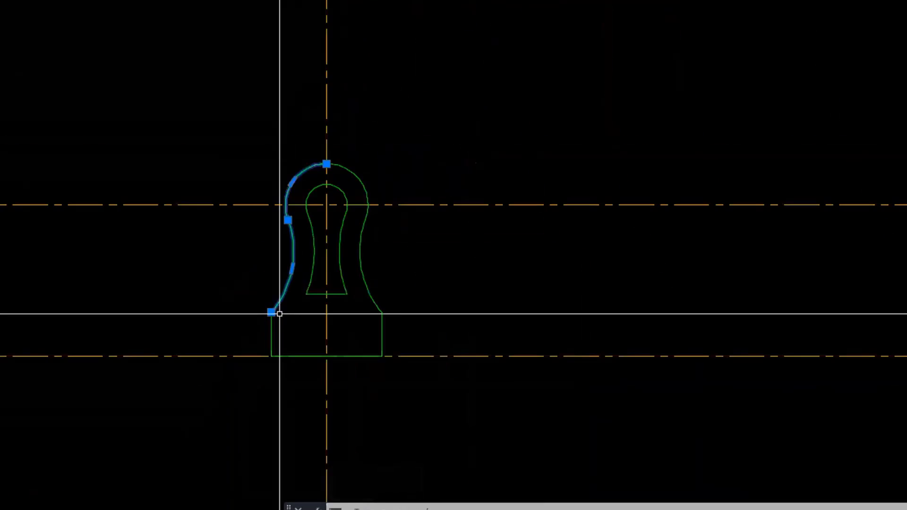
pyautogui.press('Escape')
pyautogui.scroll(10, 305, 176)
pyautogui.press('Escape')
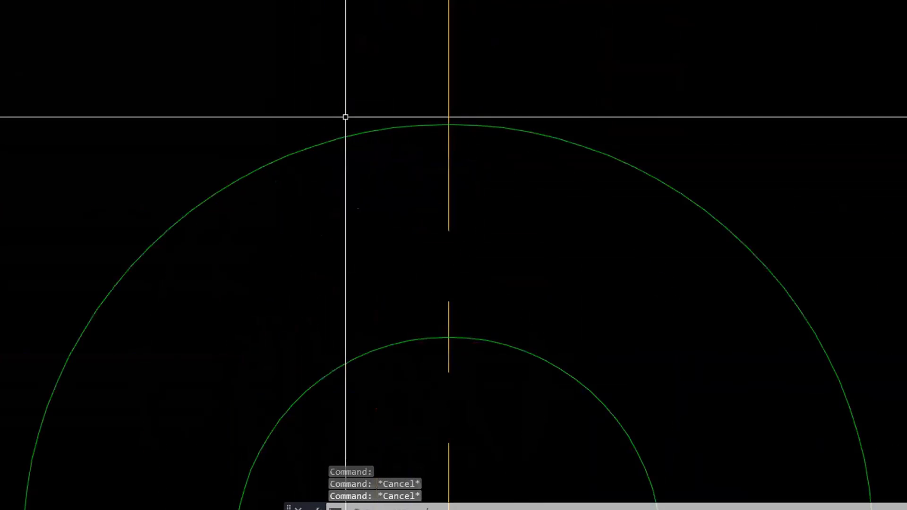
pyautogui.click(421, 120)
pyautogui.click(411, 135)
pyautogui.click(502, 123)
pyautogui.click(473, 153)
pyautogui.scroll(-3, 472, 54)
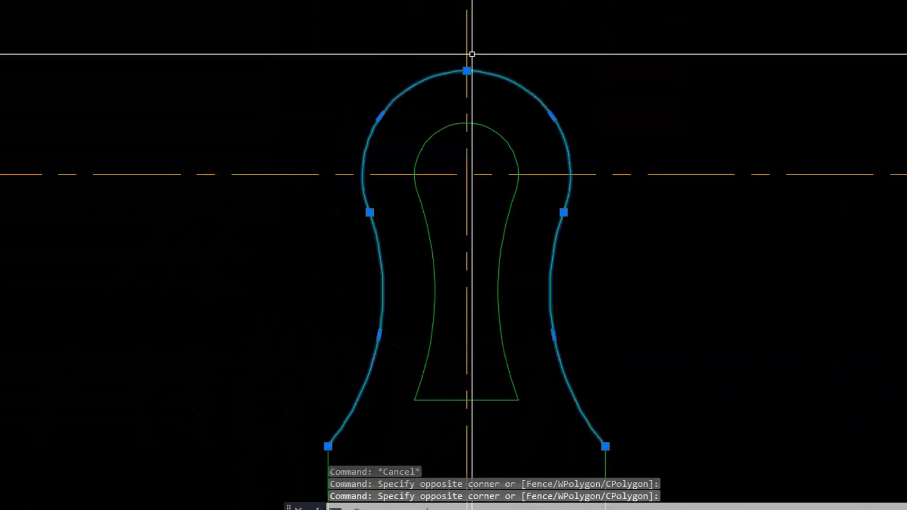
pyautogui.scroll(-2, 437, 169)
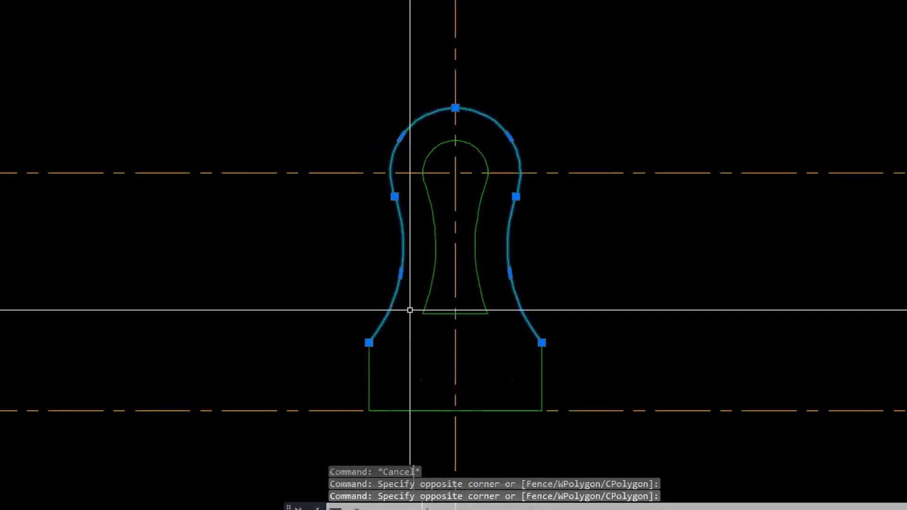
pyautogui.press('Escape')
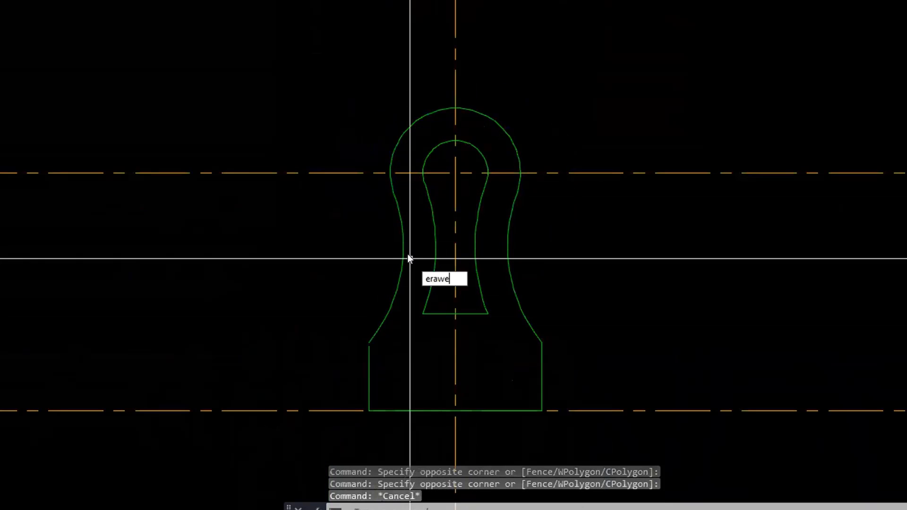
pyautogui.press('Escape')
pyautogui.press('Escape')
pyautogui.scroll(-2, 415, 264)
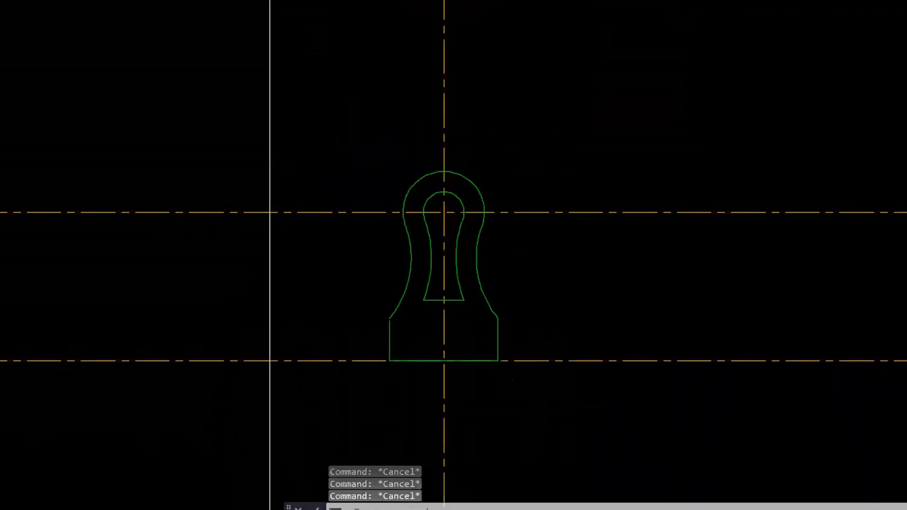
pyautogui.write('dim')
pyautogui.press('Return')
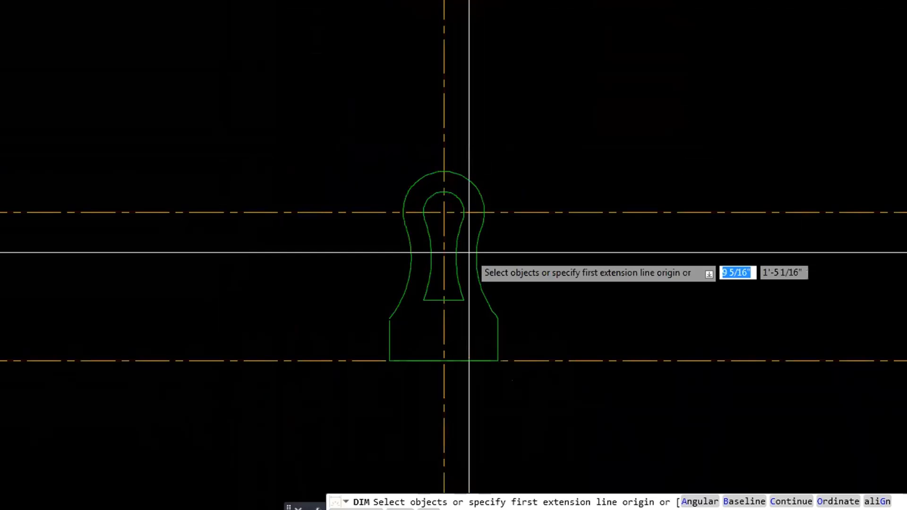
pyautogui.click(498, 336)
pyautogui.press('Escape')
# Dimension the height of the base's right edge, placing the dimension just outside the outline
pyautogui.scroll(3, 498, 361)
pyautogui.rightClick(479, 357)
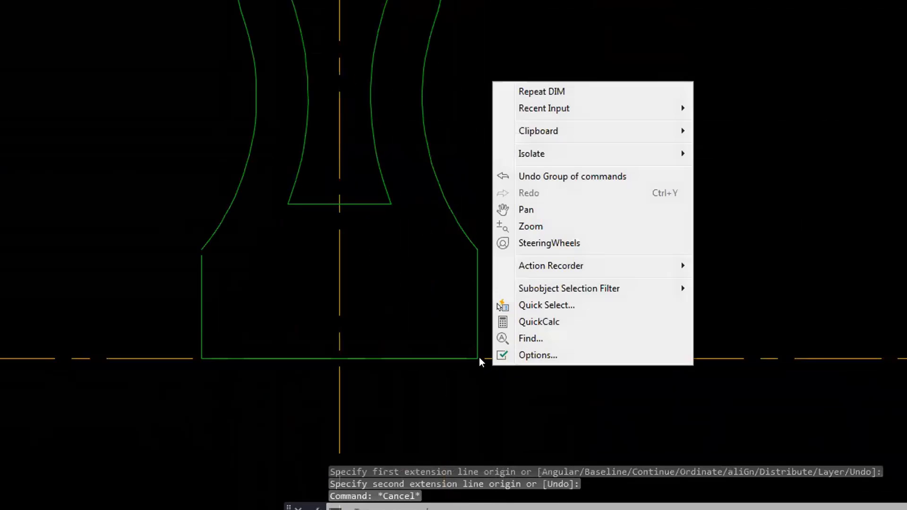
pyautogui.click(529, 91)
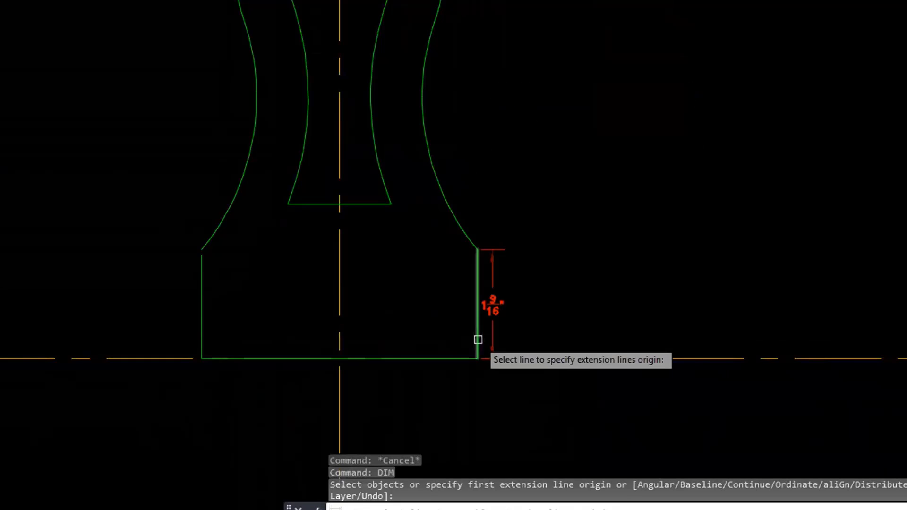
pyautogui.click(477, 303)
pyautogui.click(509, 307)
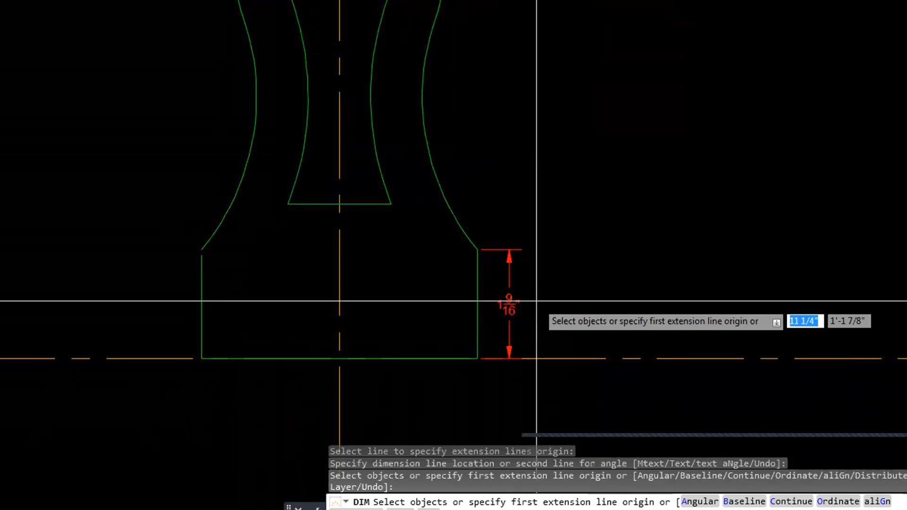
pyautogui.press('Escape')
pyautogui.press('Escape')
pyautogui.press('Escape')
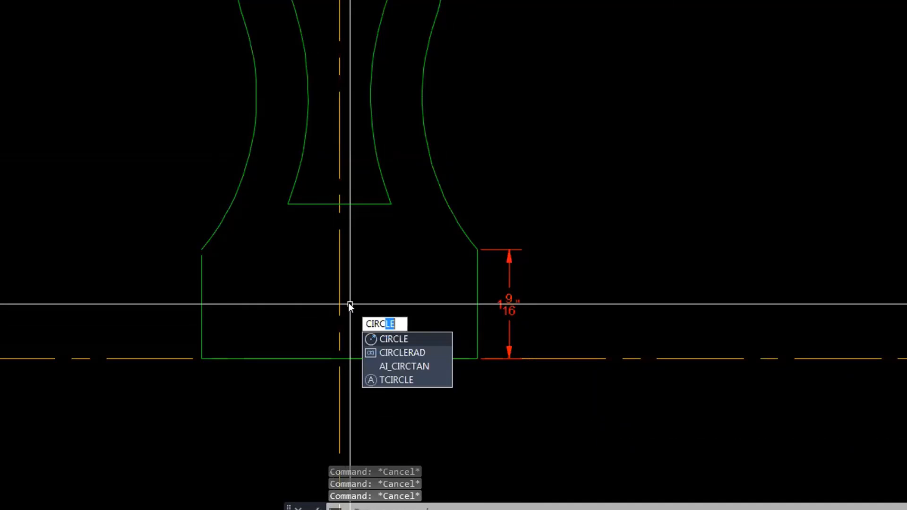
# Draw a construction circle of radius 1.5 centred on the base's lower right corner
pyautogui.press('Return')
pyautogui.click(475, 352)
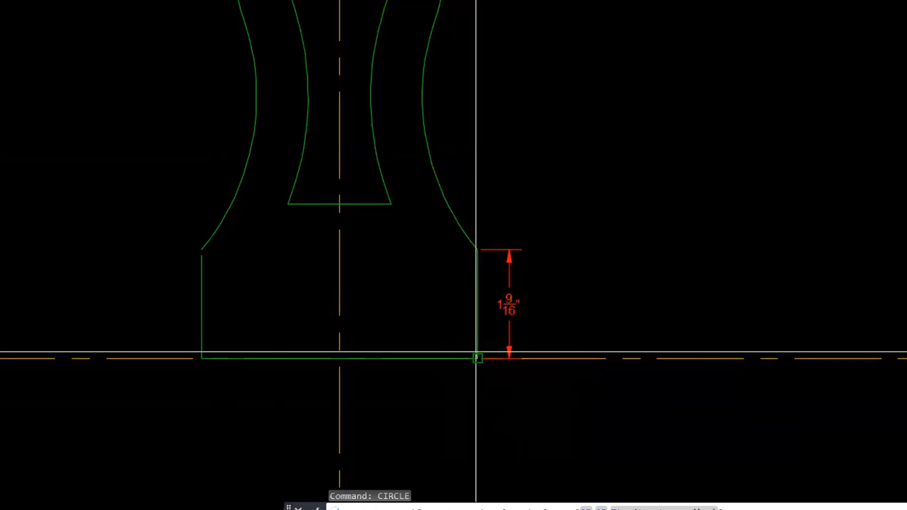
pyautogui.write('1.5')
pyautogui.press('Return')
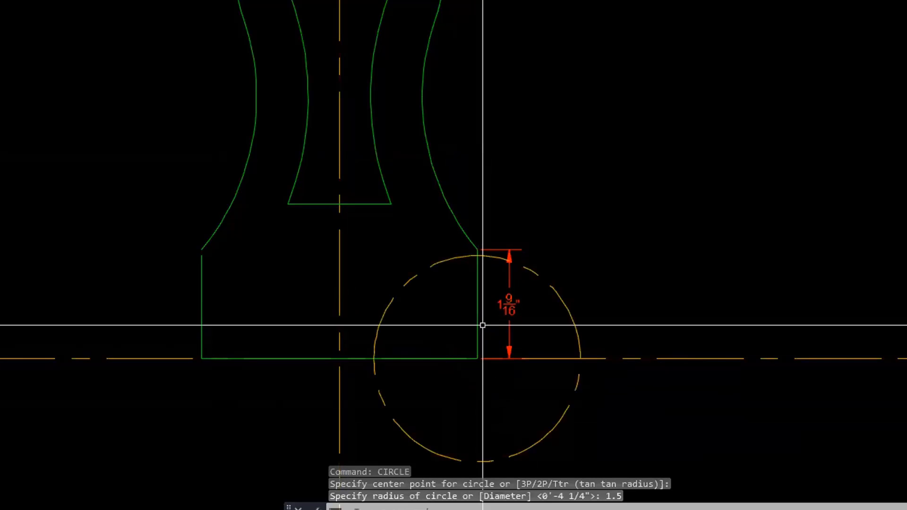
# Trim off the part of the base's right edge that extends above the construction circle
pyautogui.write('tr')
pyautogui.press('Return')
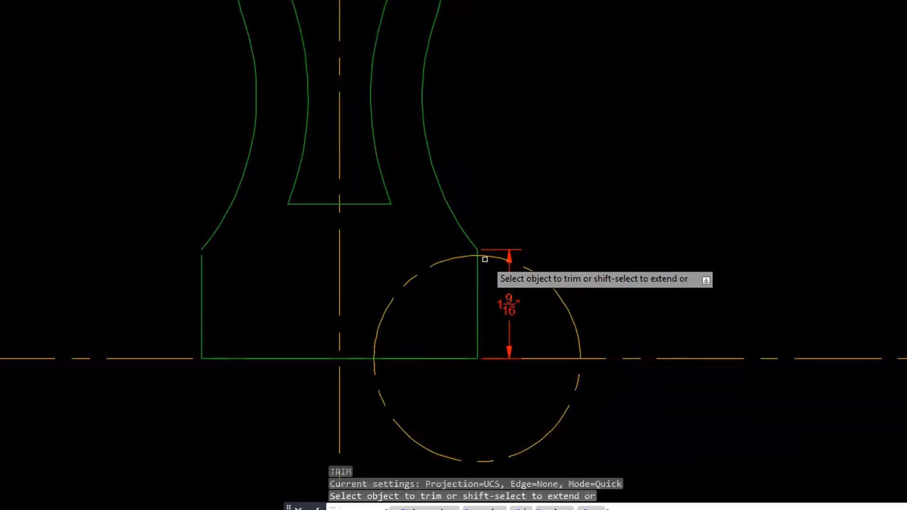
pyautogui.scroll(6, 488, 256)
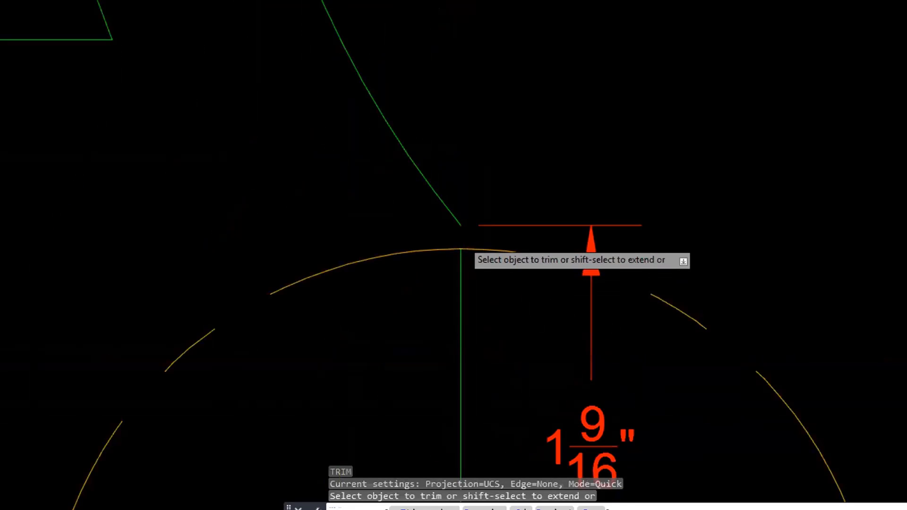
pyautogui.rightClick(462, 239)
pyautogui.scroll(-5, 477, 290)
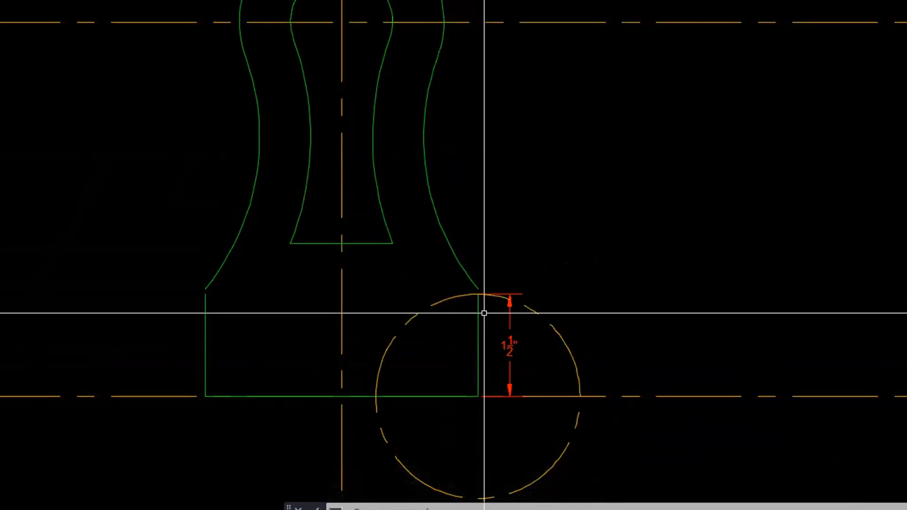
pyautogui.scroll(4, 489, 300)
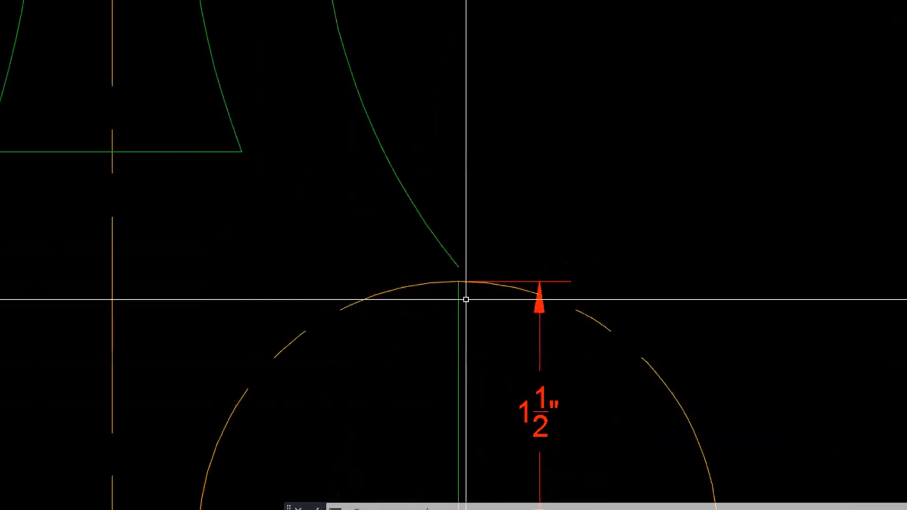
pyautogui.scroll(-4, 519, 279)
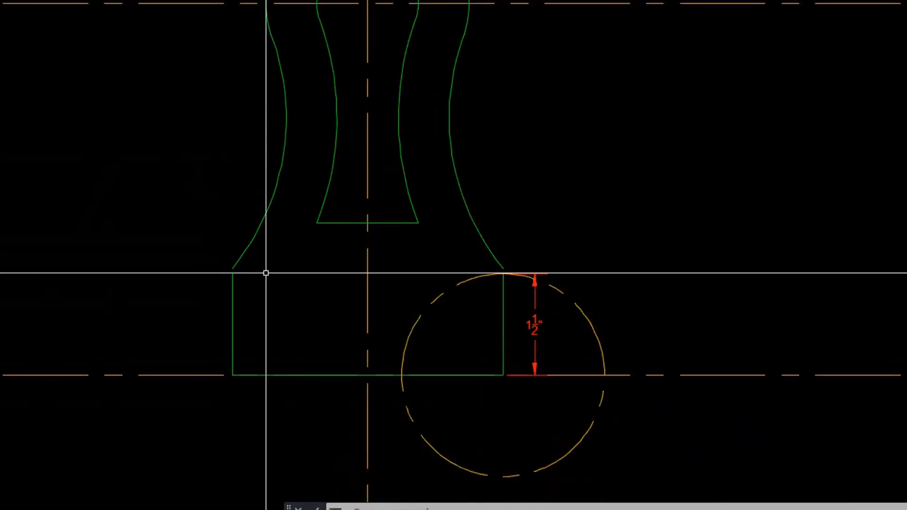
# Delete the construction circle and the height dimension at the base's right edge
pyautogui.click(592, 325)
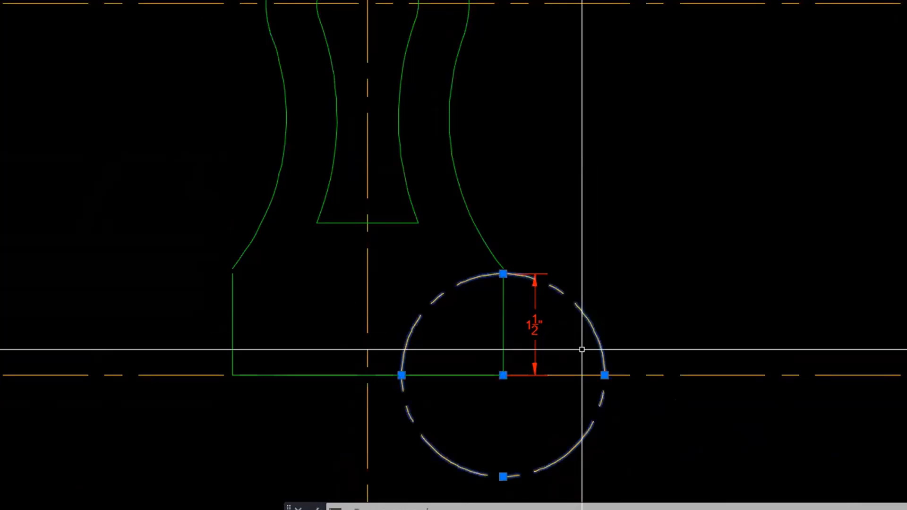
pyautogui.press('Delete')
pyautogui.click(530, 306)
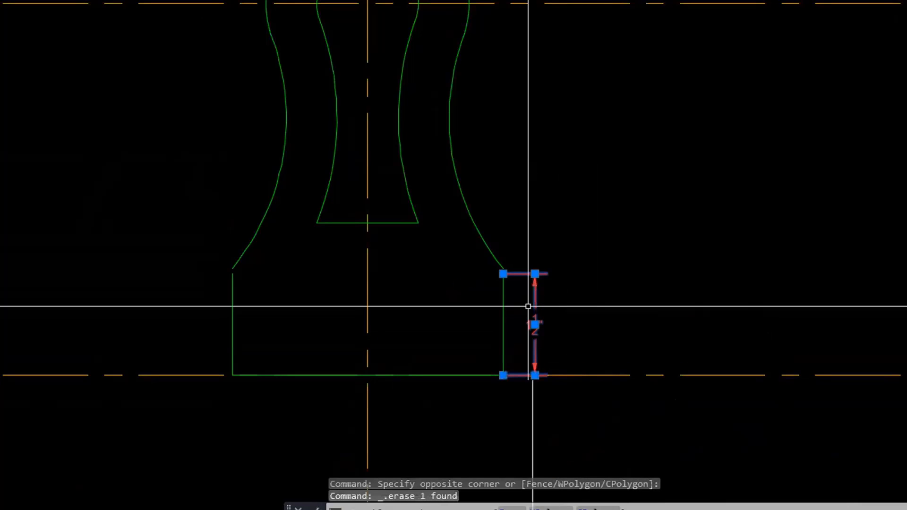
pyautogui.press('Delete')
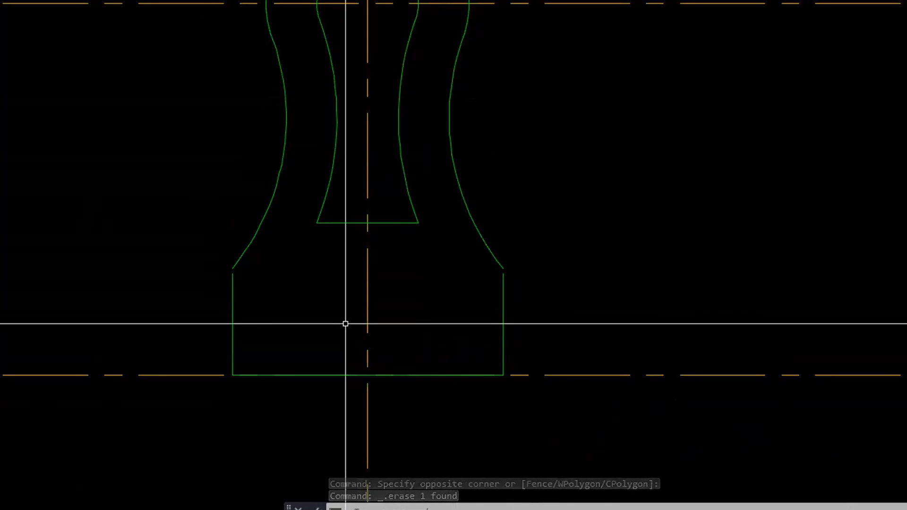
# Stretch the upper end of the base's right edge up to the lower endpoint of the right outer profile
pyautogui.click(530, 298)
pyautogui.click(487, 306)
pyautogui.scroll(4, 508, 281)
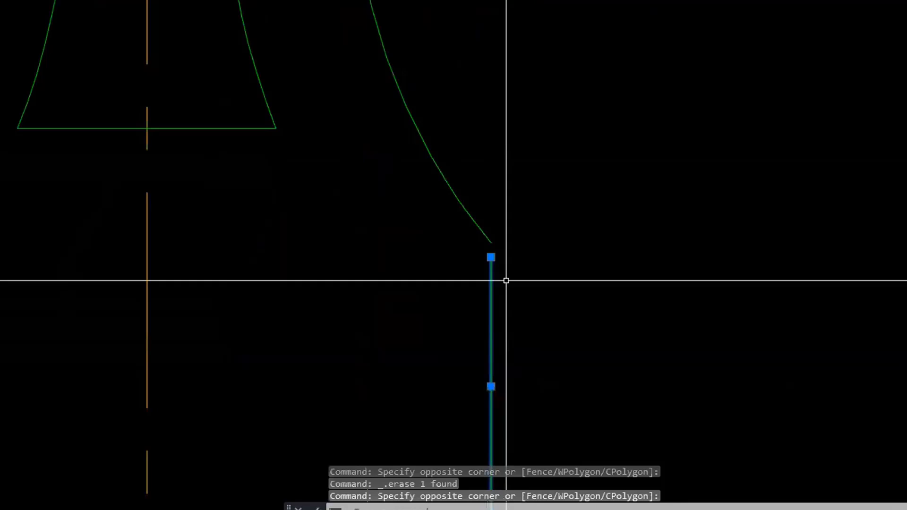
pyautogui.click(491, 257)
pyautogui.click(486, 238)
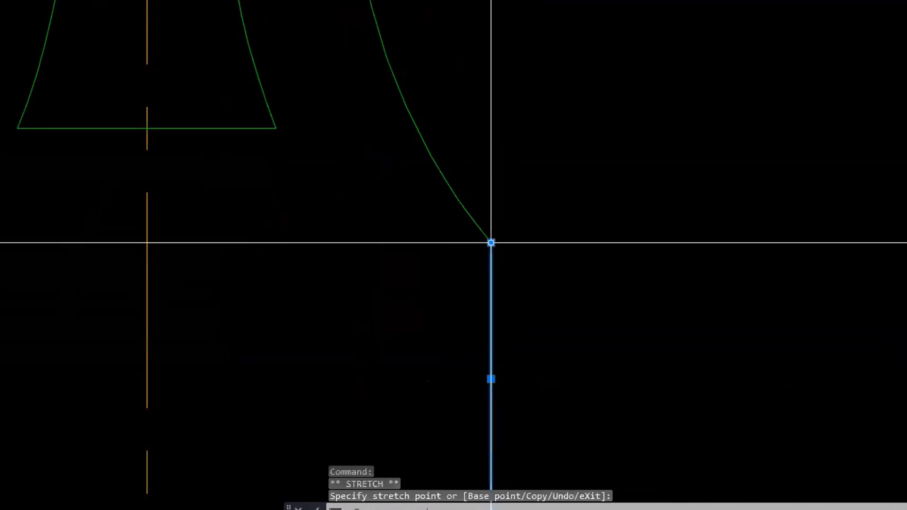
# Stretch the upper end of the base's left edge up to the lower endpoint of the left outer profile
pyautogui.scroll(-4, 472, 236)
pyautogui.click(251, 271)
pyautogui.click(214, 261)
pyautogui.click(251, 245)
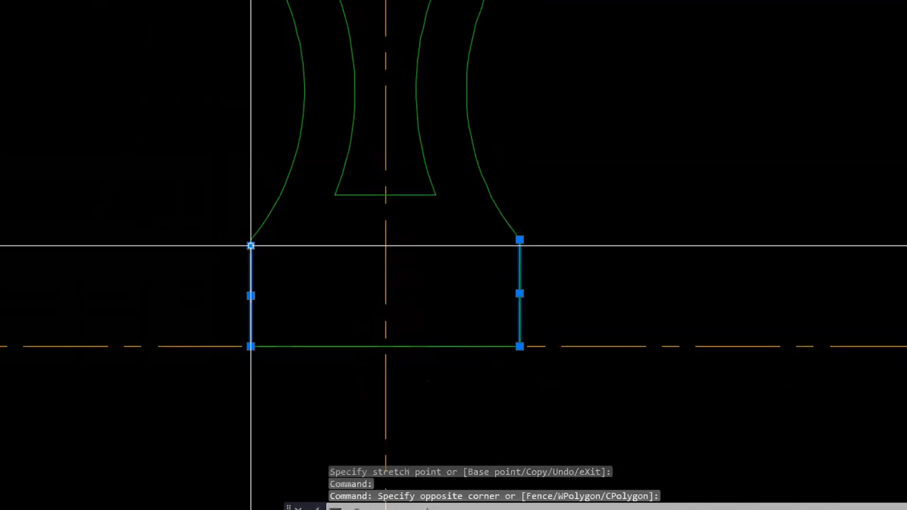
pyautogui.click(250, 245)
pyautogui.scroll(4, 254, 241)
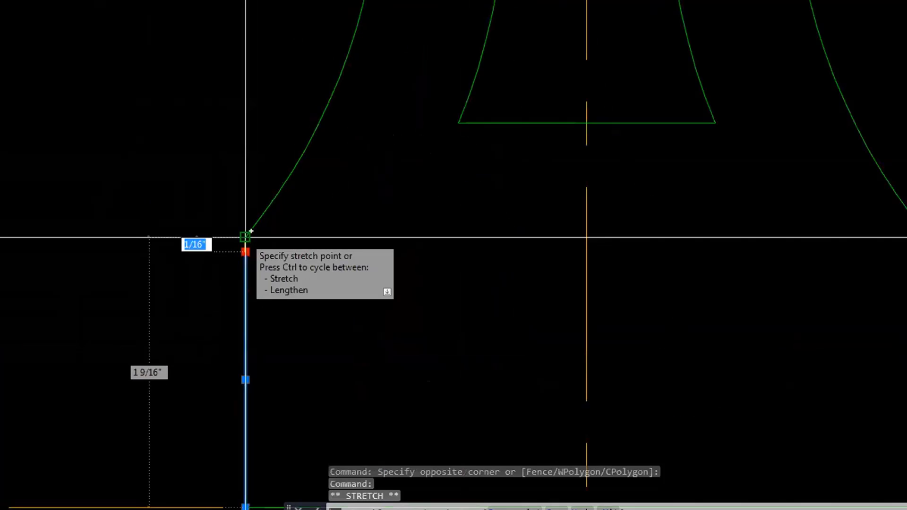
pyautogui.click(248, 234)
pyautogui.press('Escape')
pyautogui.press('Escape')
pyautogui.press('Escape')
pyautogui.scroll(-4, 310, 225)
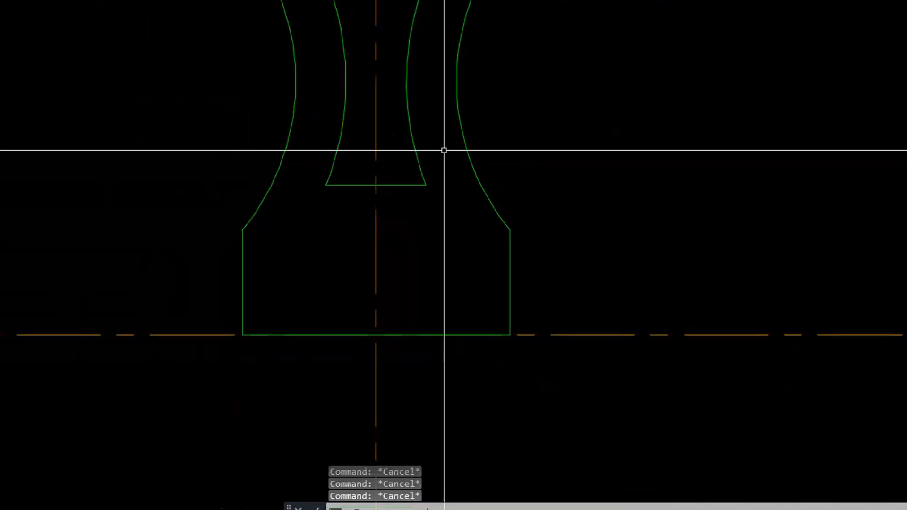
# Join both outer side profiles, the base's side edges and its bottom line into one polyline
pyautogui.write('pedit')
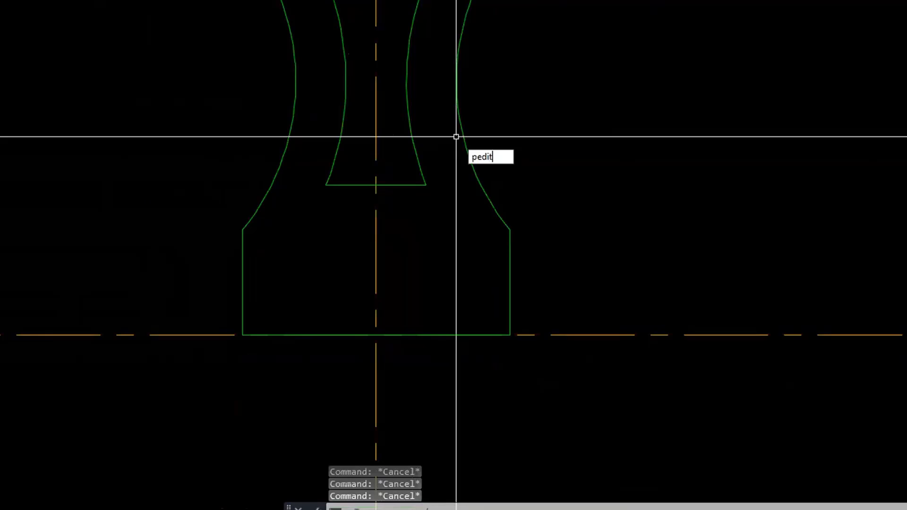
pyautogui.press('Return')
pyautogui.click(459, 127)
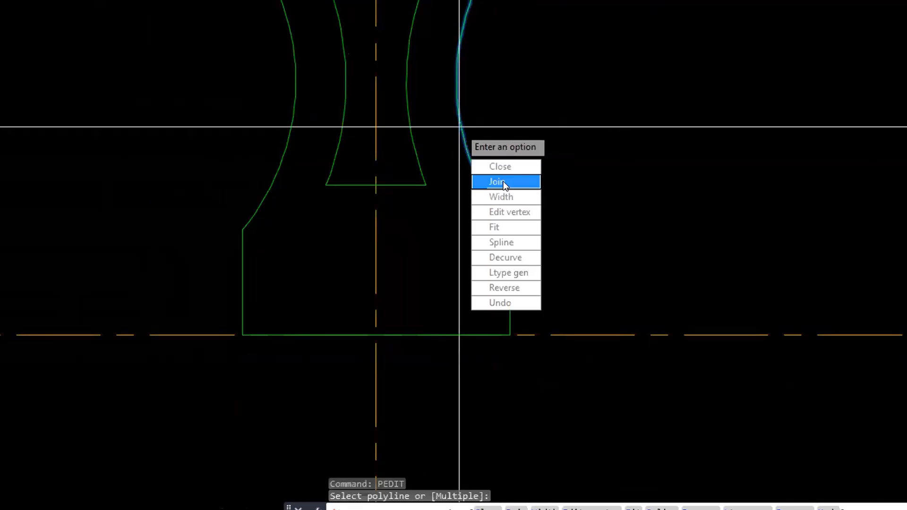
pyautogui.click(503, 182)
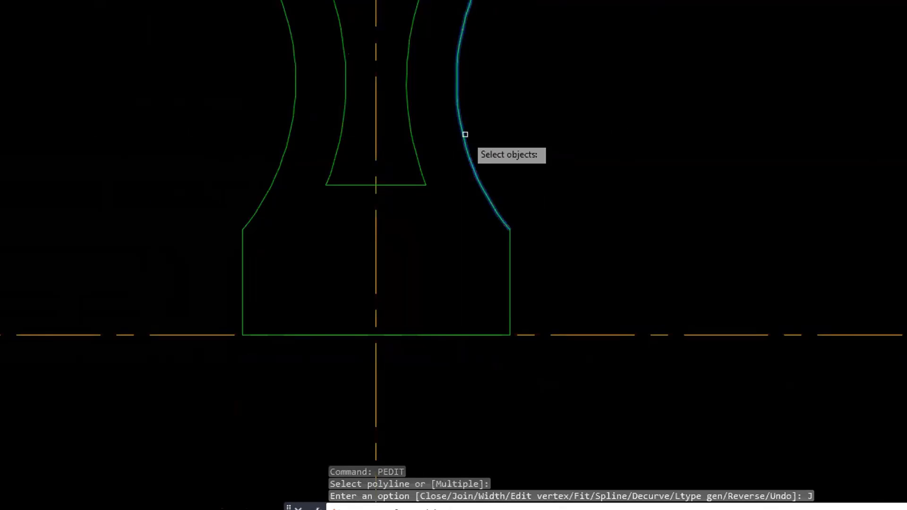
pyautogui.click(465, 135)
pyautogui.click(506, 256)
pyautogui.click(418, 335)
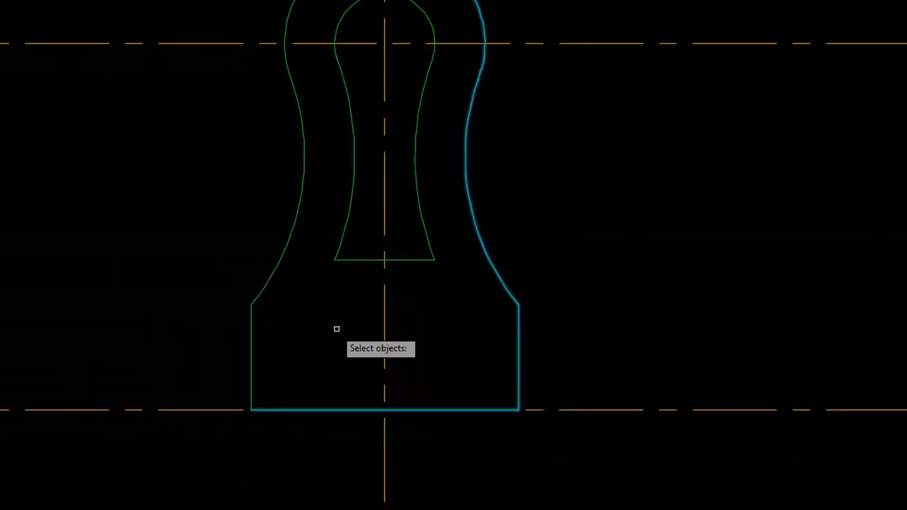
pyautogui.click(326, 254)
pyautogui.click(223, 208)
pyautogui.scroll(-2, 233, 202)
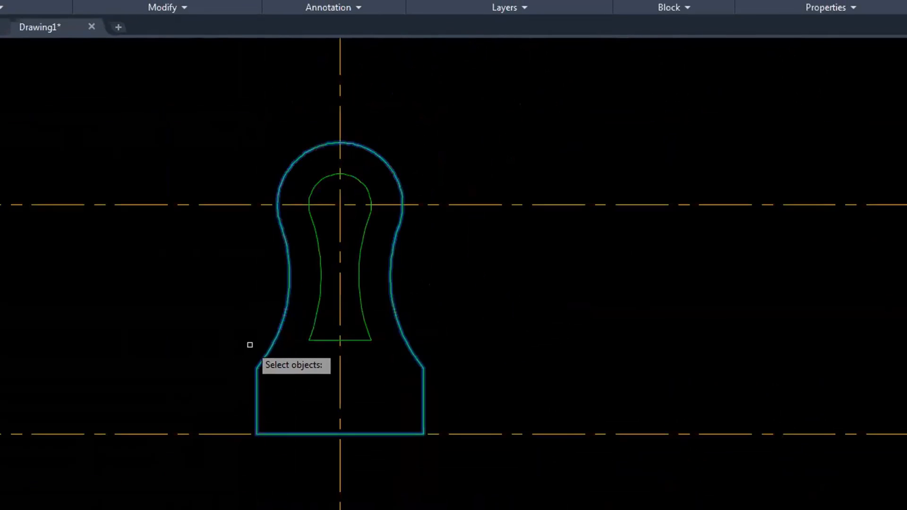
pyautogui.press('Return')
pyautogui.press('Return')
# Join the left and right inner profiles and the cutout's bottom line into one closed polyline
pyautogui.click(317, 324)
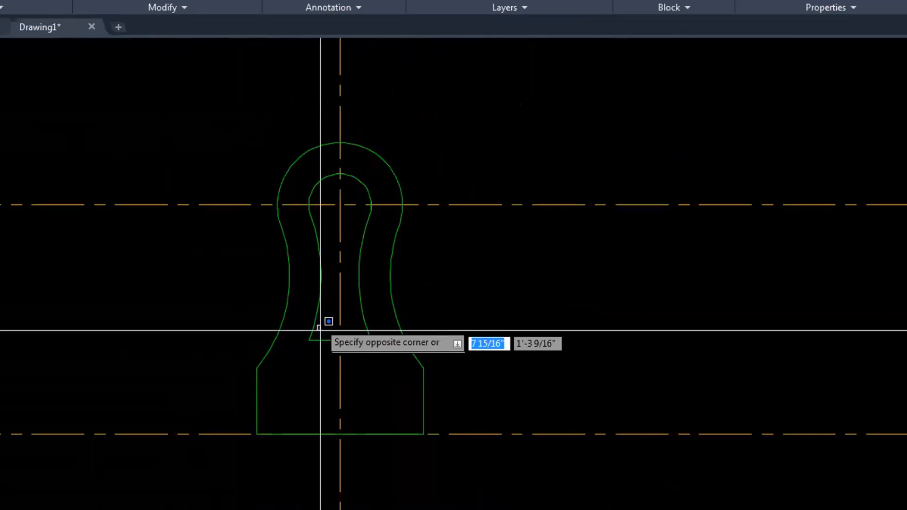
pyautogui.press('Escape')
pyautogui.rightClick(312, 322)
pyautogui.click(349, 333)
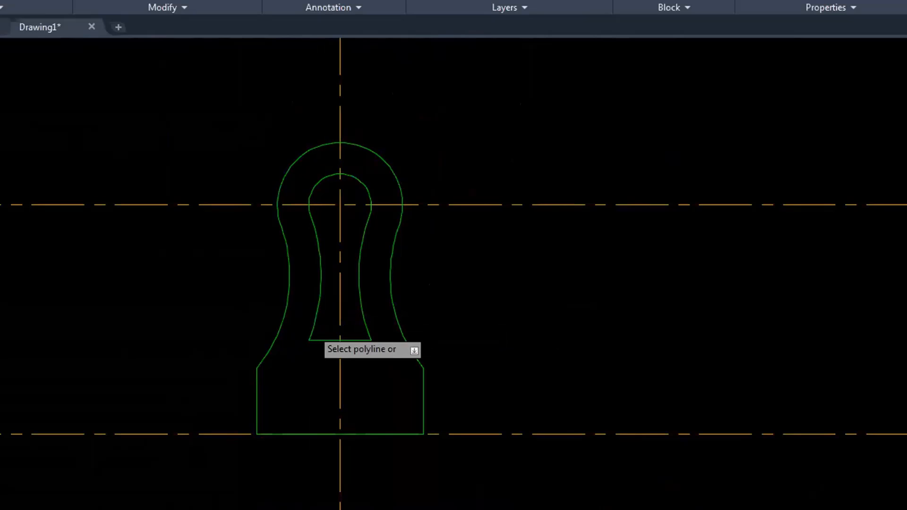
pyautogui.click(312, 329)
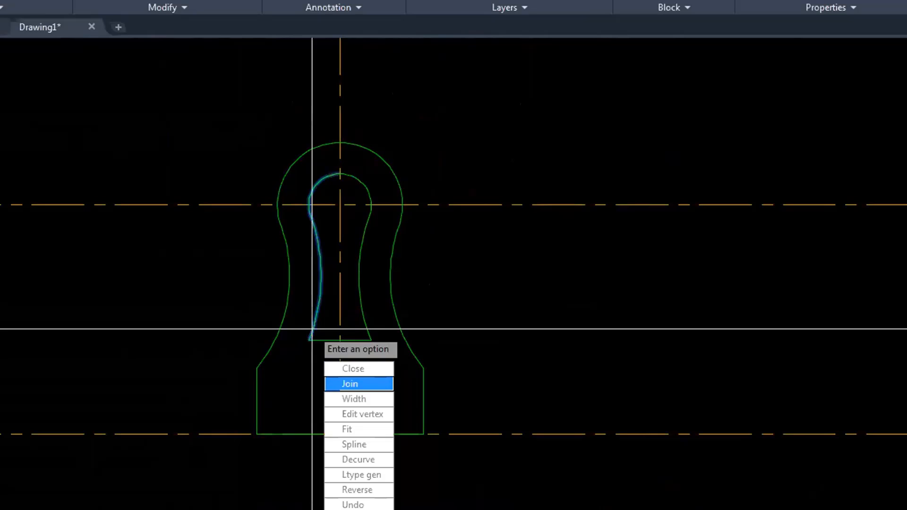
pyautogui.click(349, 383)
pyautogui.click(342, 174)
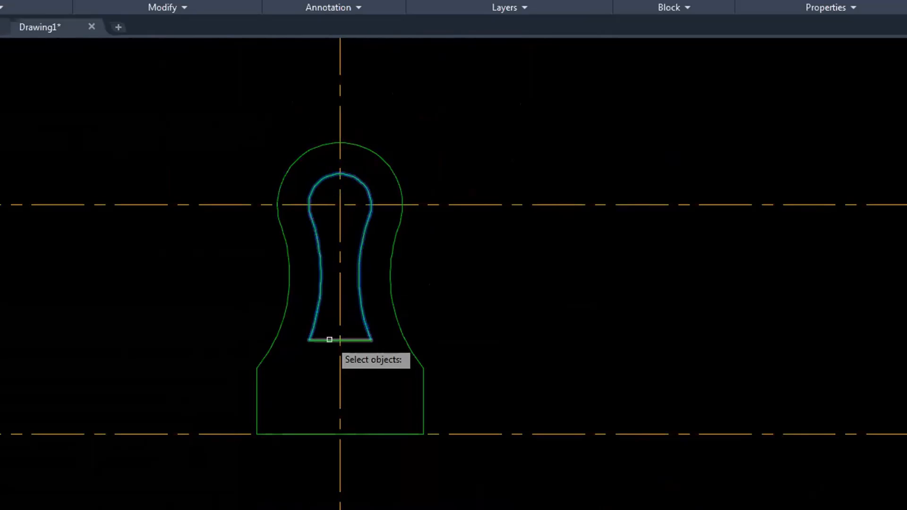
pyautogui.click(330, 340)
pyautogui.press('Return')
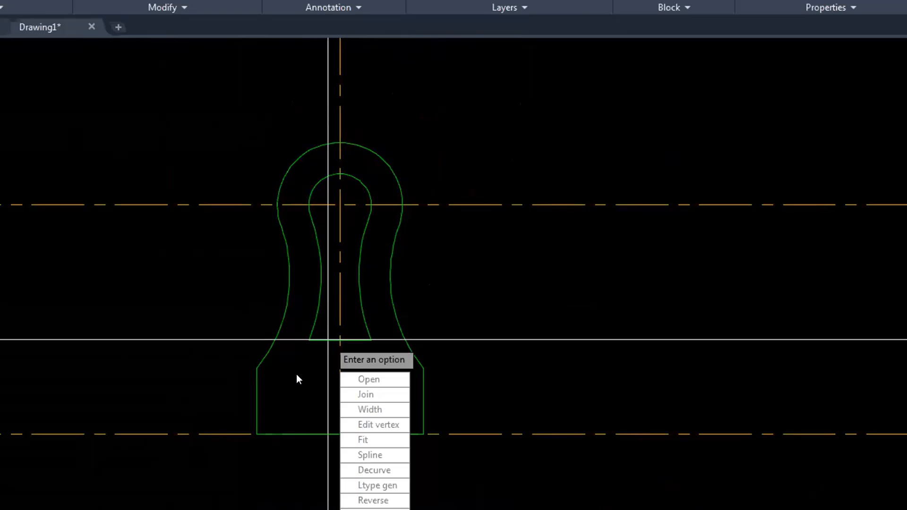
pyautogui.press('Return')
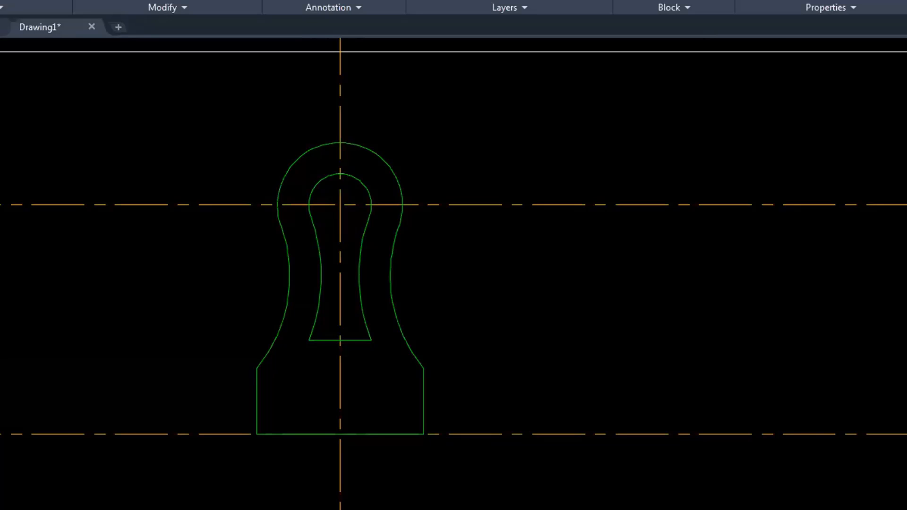
# Draw a circle of radius 1" centred 1" right of and 0.75" above the base's lower-left corner
pyautogui.write('circ')
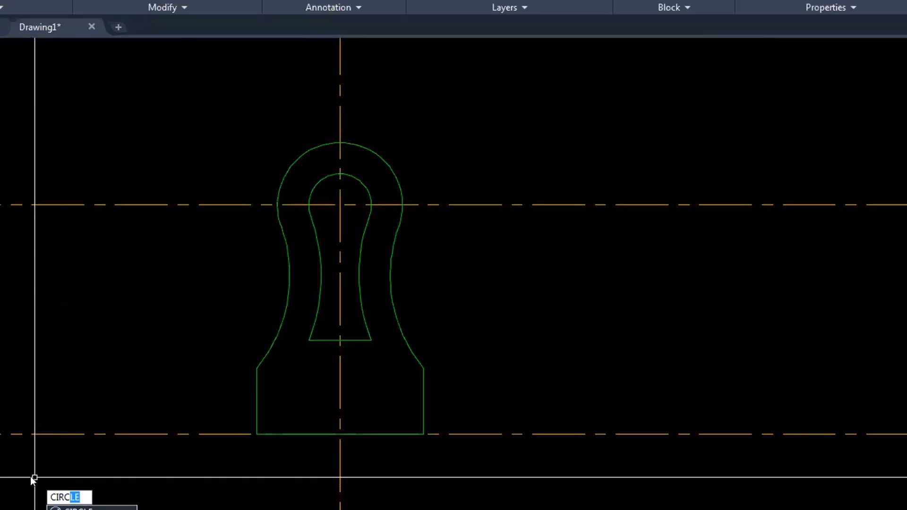
pyautogui.press('Return')
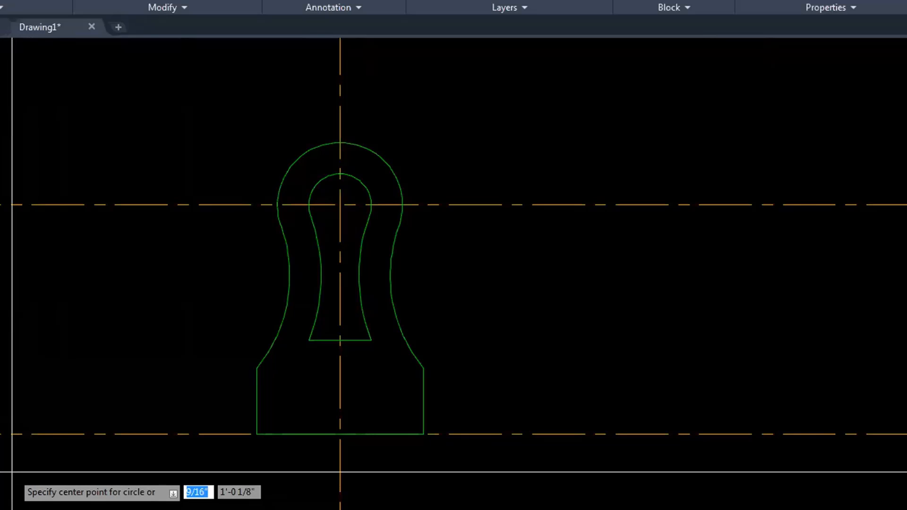
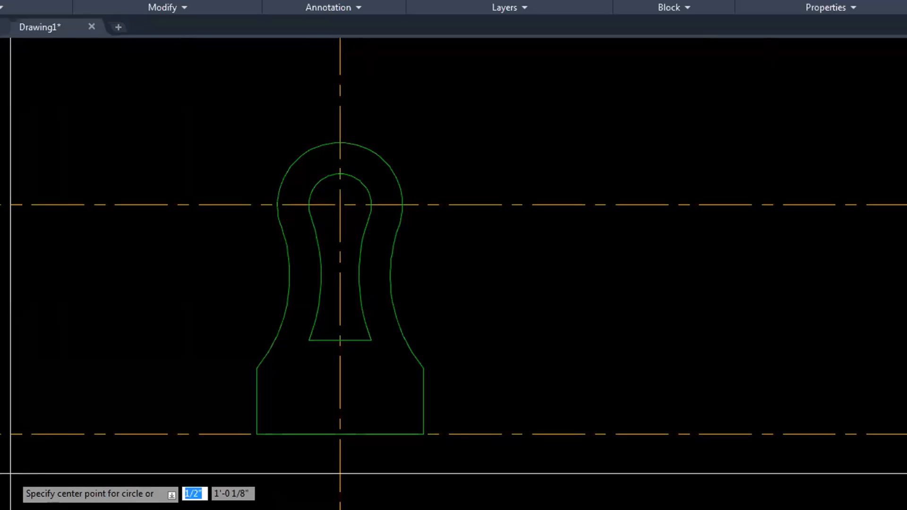
pyautogui.keyDown('shift'); pyautogui.rightClick(10, 474); pyautogui.keyUp('shift')
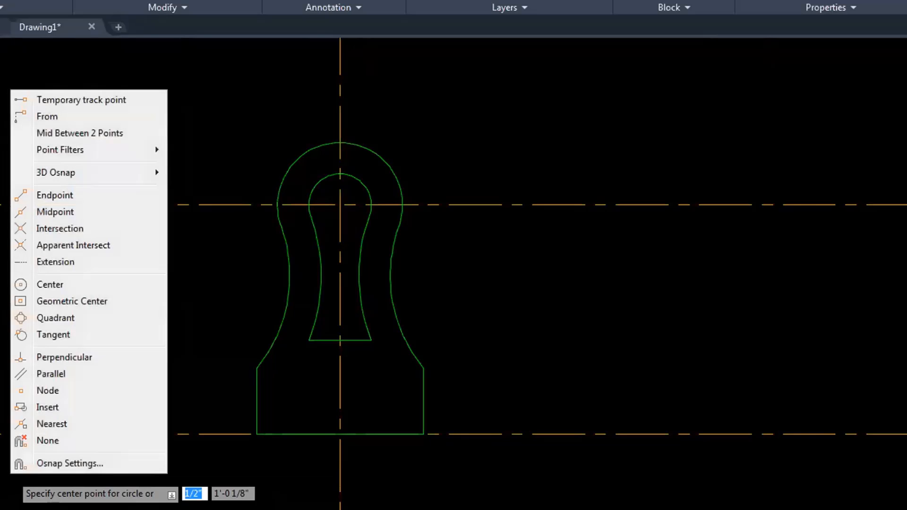
pyautogui.click(52, 116)
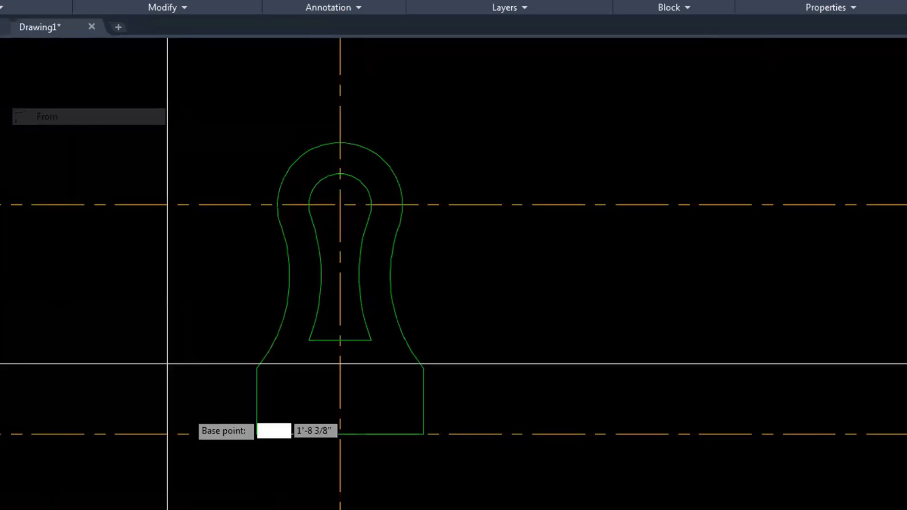
pyautogui.click(256, 433)
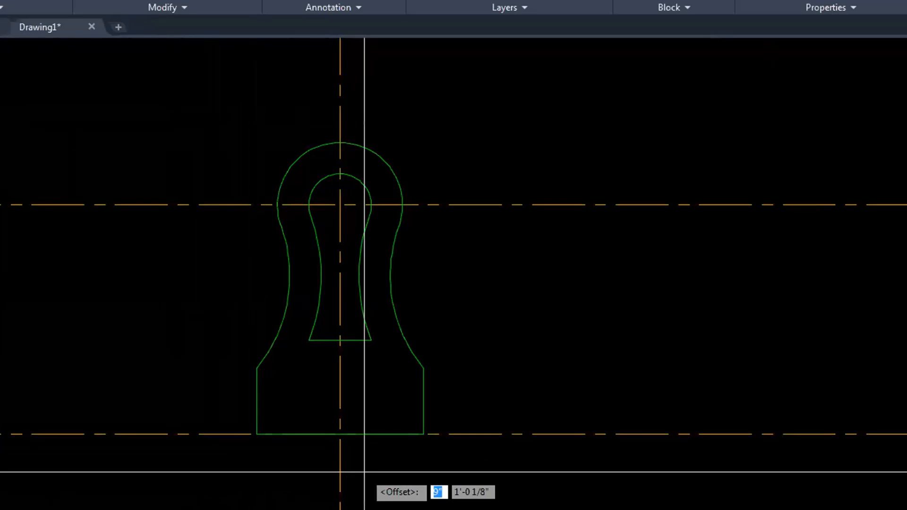
pyautogui.write('@')
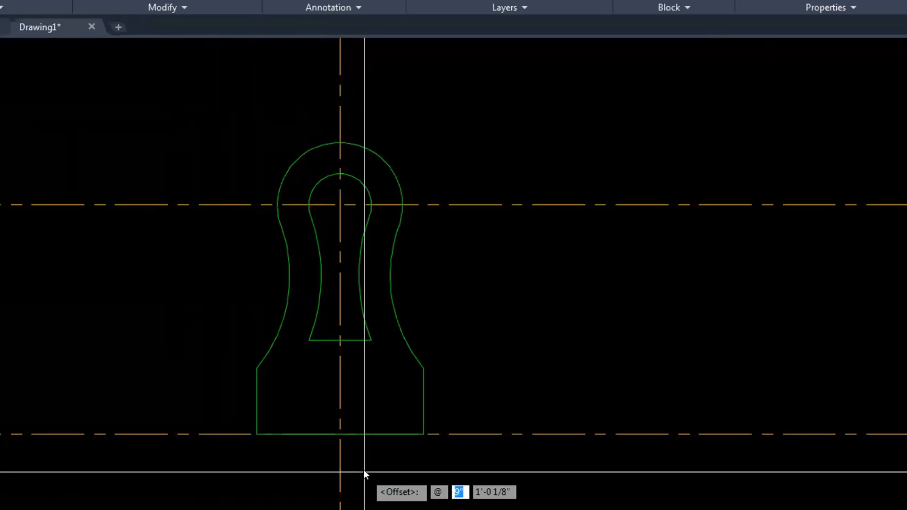
pyautogui.write('1')
pyautogui.press('Tab')
pyautogui.write('.75')
pyautogui.press('Return')
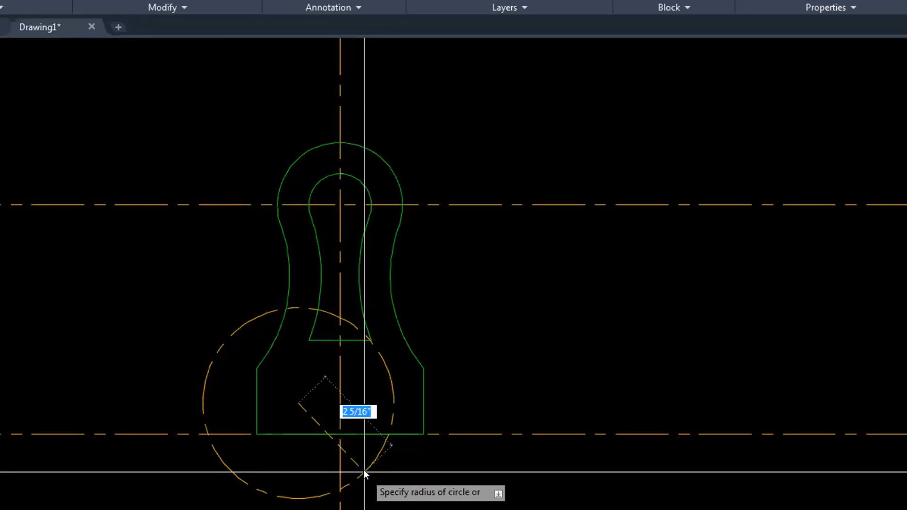
pyautogui.write('a')
pyautogui.press('BackSpace')
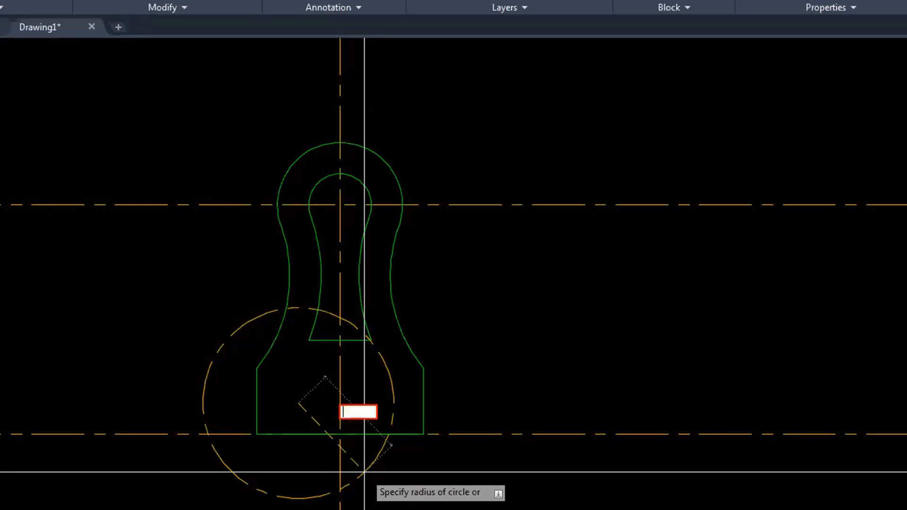
pyautogui.write('1')
pyautogui.press('Return')
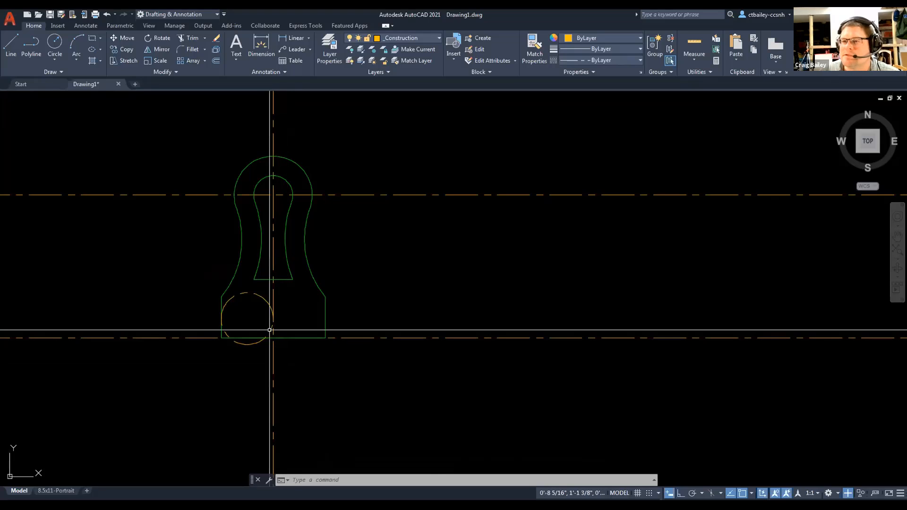
# Set the new base circle's diameter to 1" in its properties
pyautogui.click(246, 293)
pyautogui.rightClick(245, 294)
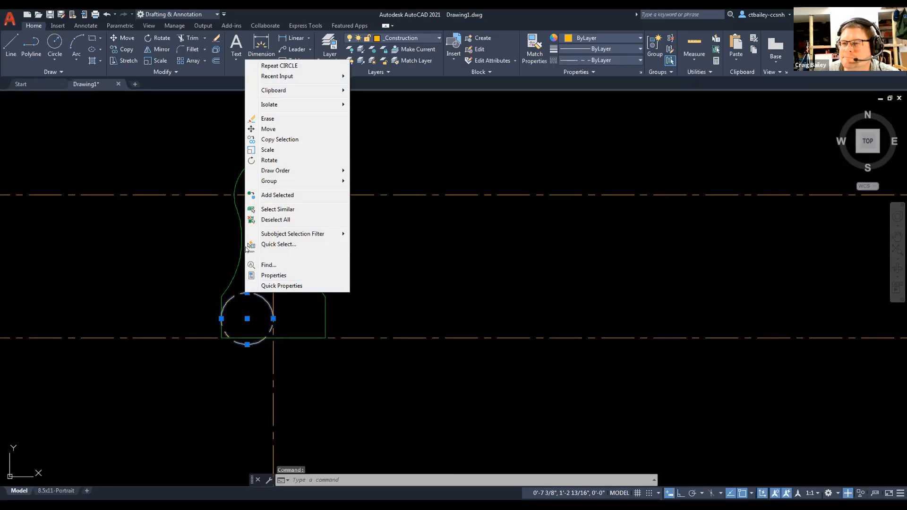
pyautogui.click(262, 275)
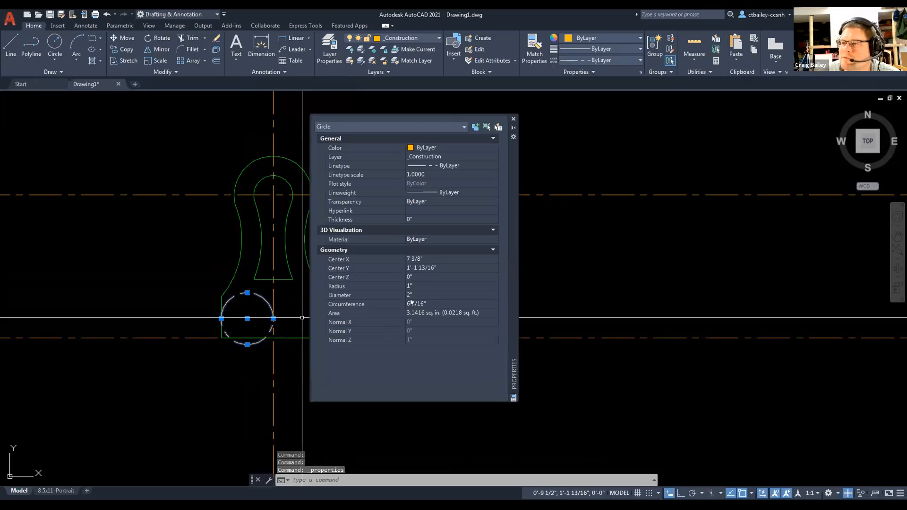
pyautogui.click(417, 295)
pyautogui.write('1')
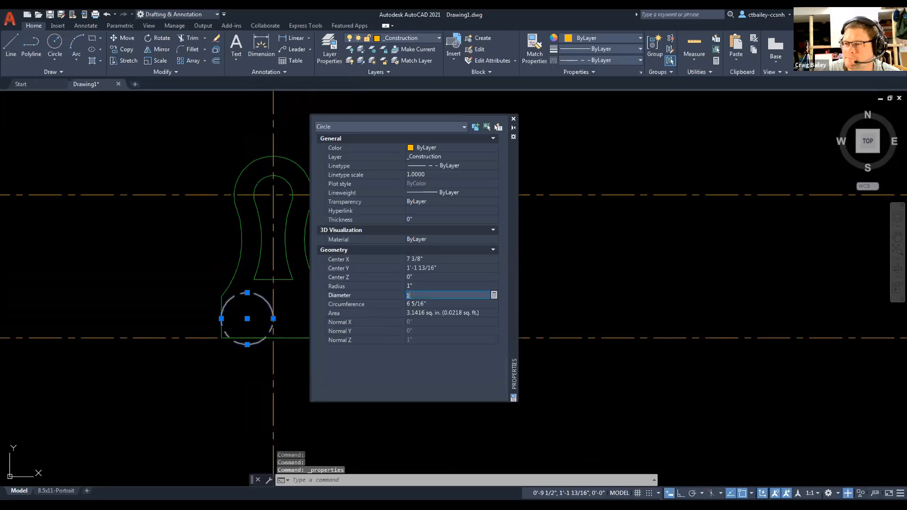
pyautogui.press('Return')
pyautogui.press('Escape')
pyautogui.press('Escape')
pyautogui.press('Escape')
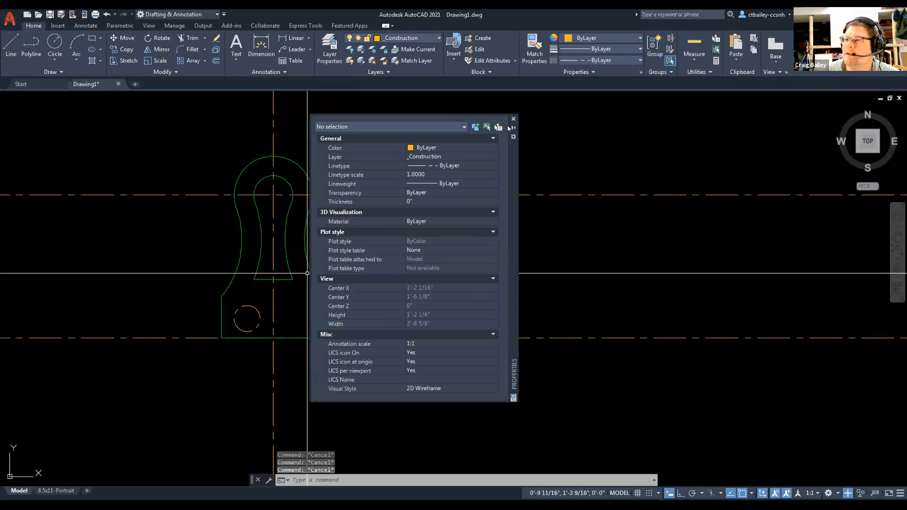
pyautogui.click(513, 119)
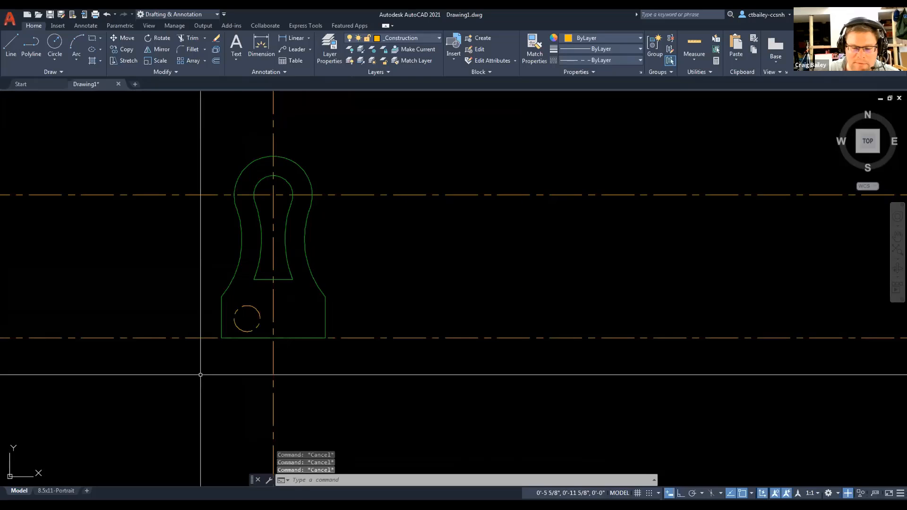
# Mirror the base circle about the part's vertical centreline, keeping the original
pyautogui.write('mirr')
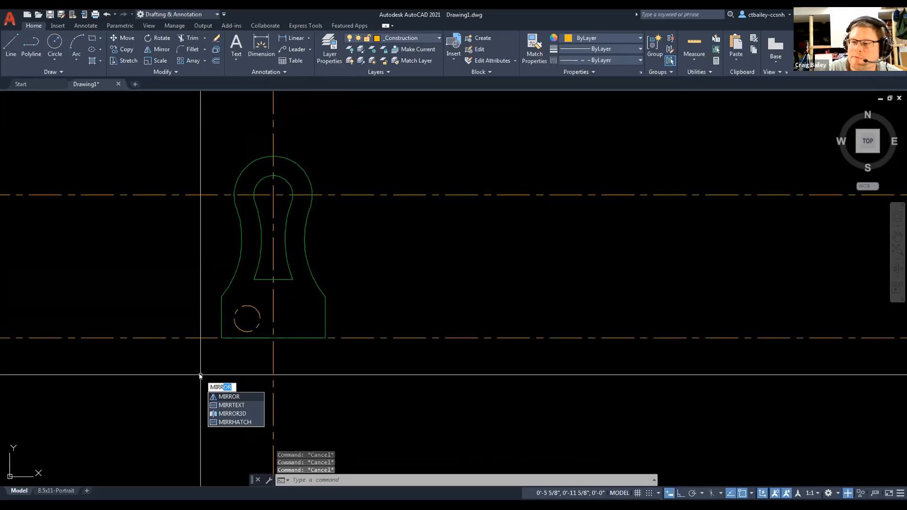
pyautogui.press('Return')
pyautogui.click(237, 326)
pyautogui.press('Return')
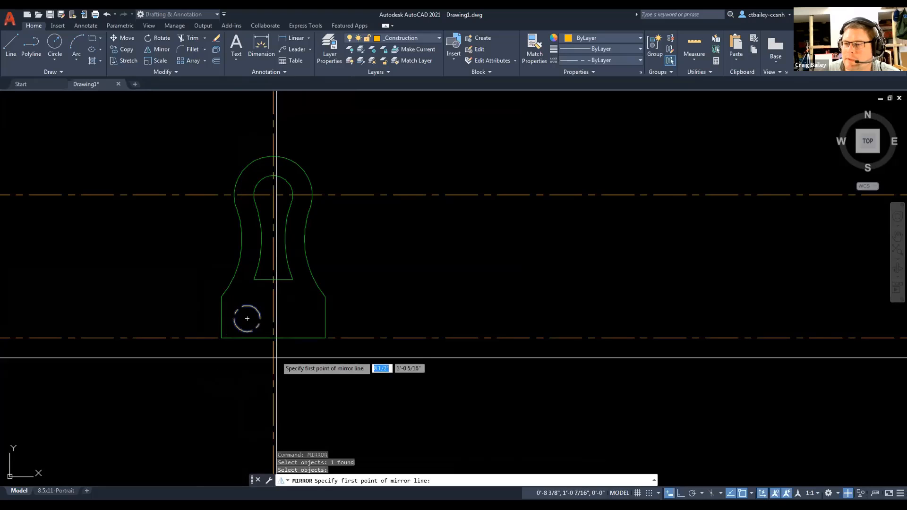
pyautogui.click(273, 279)
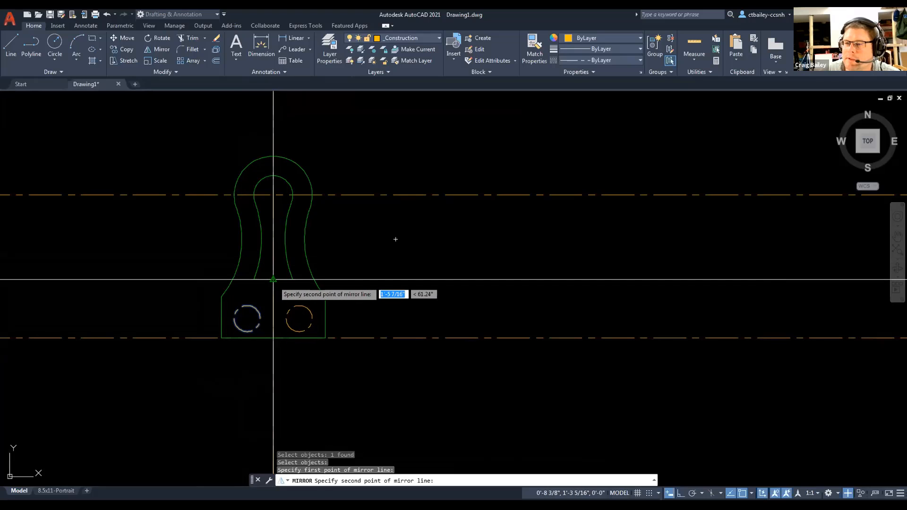
pyautogui.click(303, 313)
pyautogui.click(303, 317)
pyautogui.press('Escape')
pyautogui.press('Escape')
pyautogui.press('Escape')
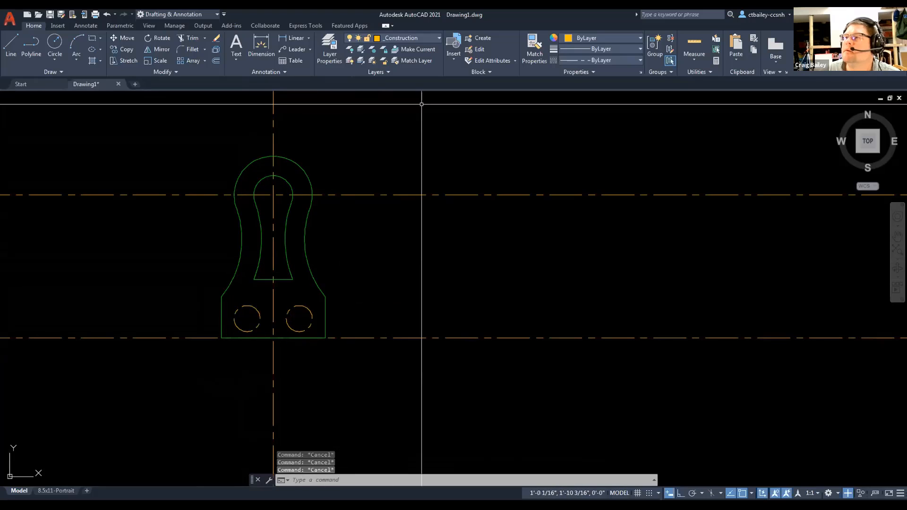
# Match the properties of both base circles to the green outer outline
pyautogui.click(526, 52)
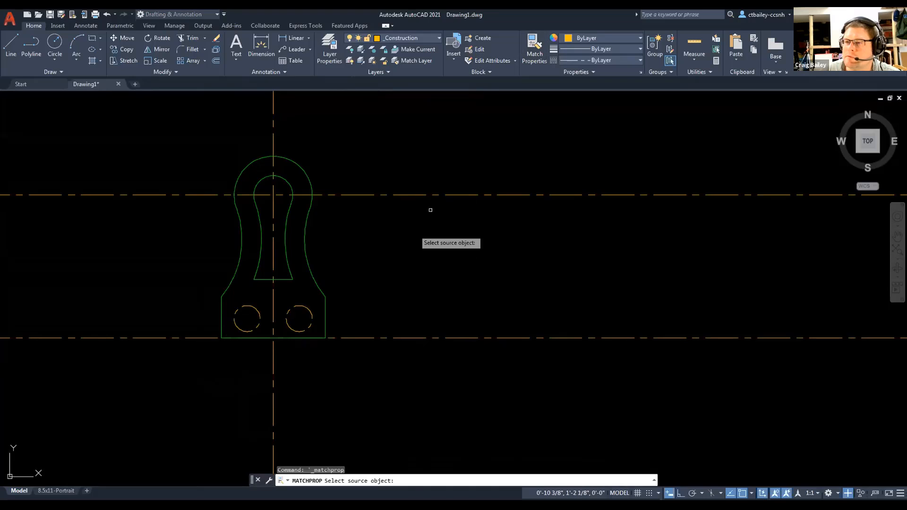
pyautogui.click(325, 310)
pyautogui.click(314, 320)
pyautogui.click(299, 301)
pyautogui.click(257, 303)
pyautogui.click(243, 316)
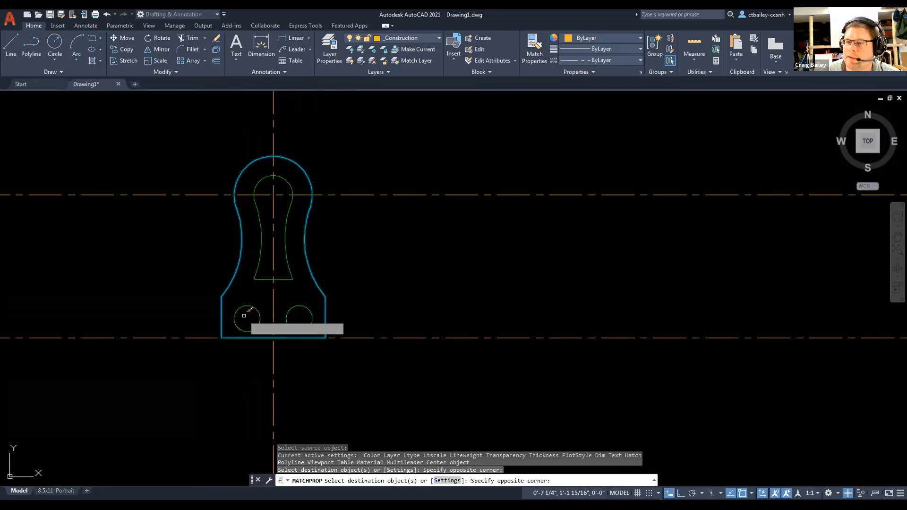
pyautogui.rightClick(243, 316)
pyautogui.click(265, 322)
pyautogui.press('Escape')
pyautogui.press('Escape')
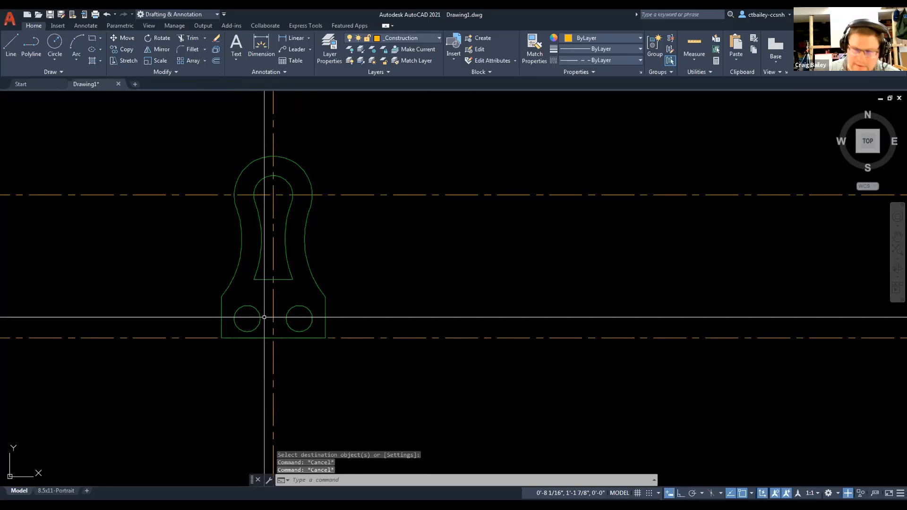
pyautogui.scroll(-2, 269, 244)
pyautogui.press('Escape')
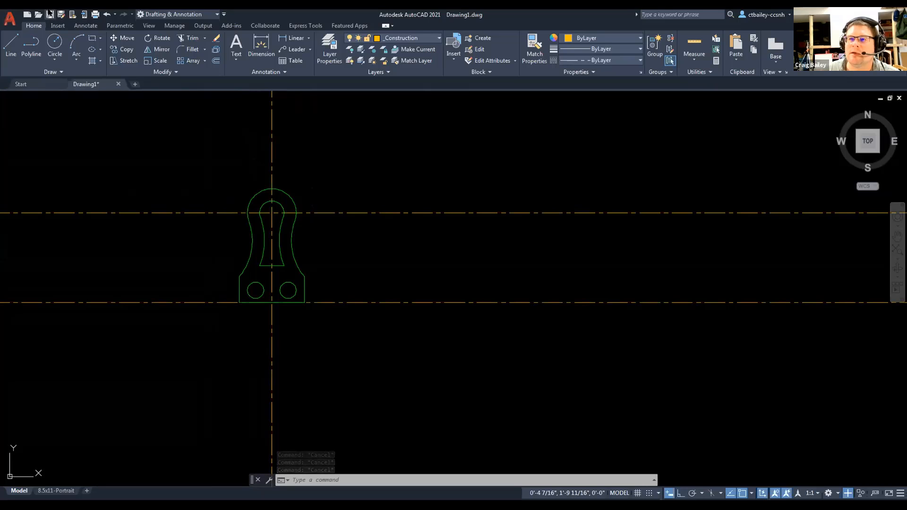
# Start saving the drawing and go to the NHTI folder in Dropbox
pyautogui.click(50, 13)
pyautogui.click(238, 96)
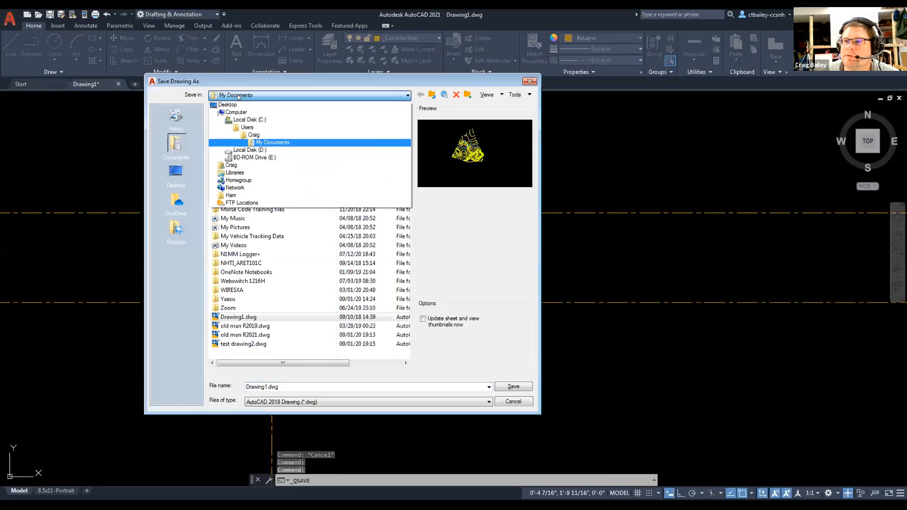
pyautogui.click(178, 228)
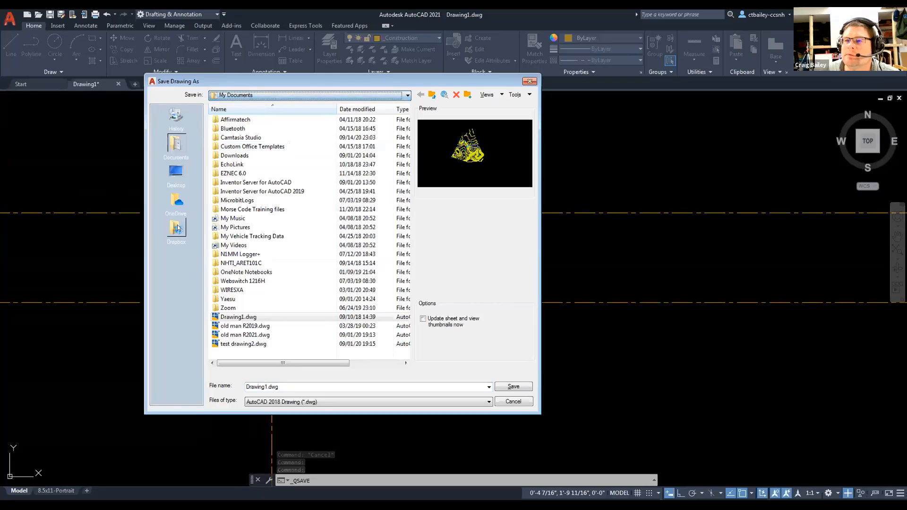
pyautogui.click(179, 228)
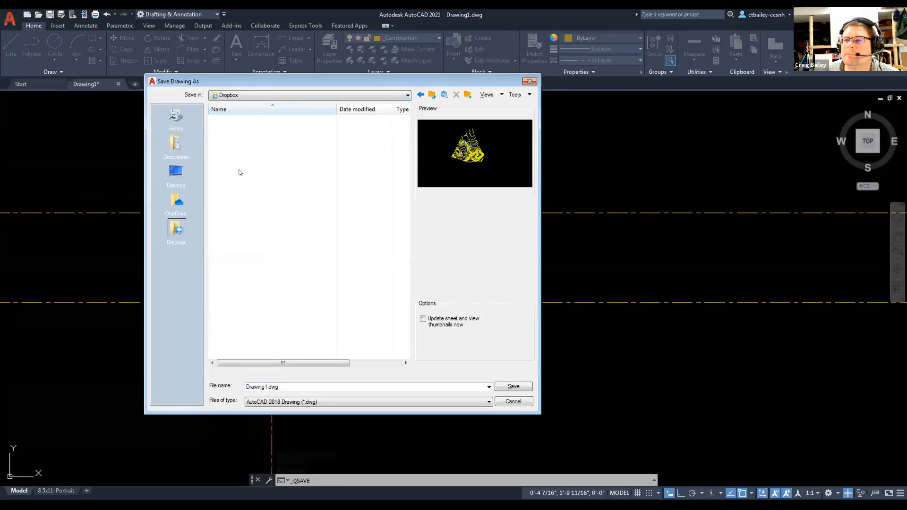
pyautogui.click(244, 201)
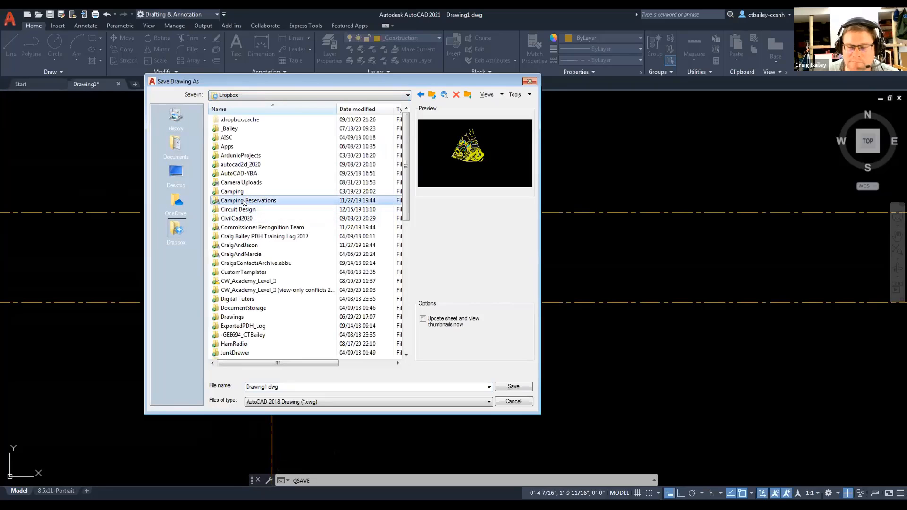
pyautogui.write('nh')
pyautogui.doubleClick(231, 147)
# Choose the ARET101C_2DAutoCAD folder inside Courses as the save location
pyautogui.click(232, 134)
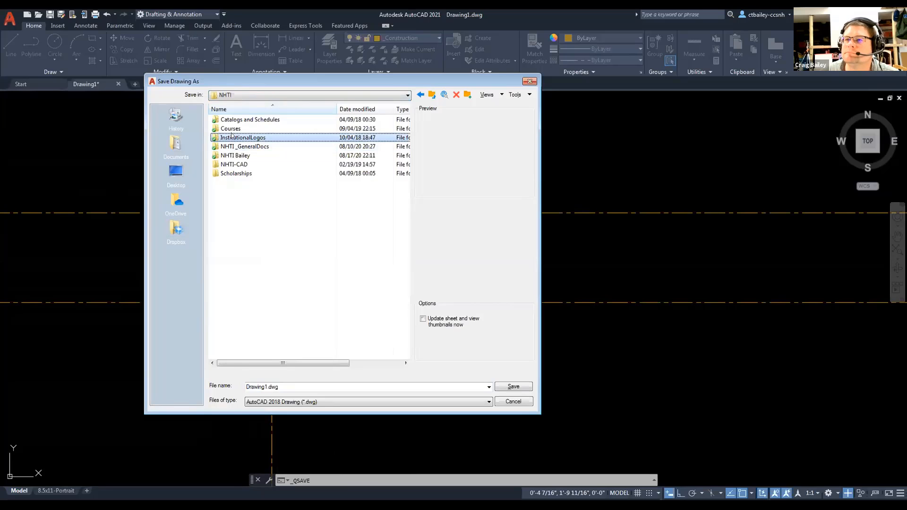
pyautogui.doubleClick(231, 136)
pyautogui.press('BackSpace')
pyautogui.click(216, 127)
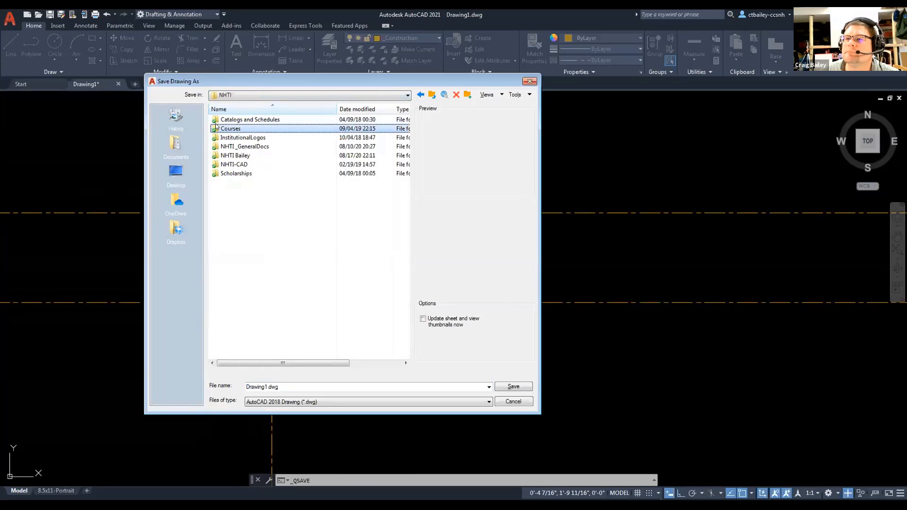
pyautogui.doubleClick(217, 128)
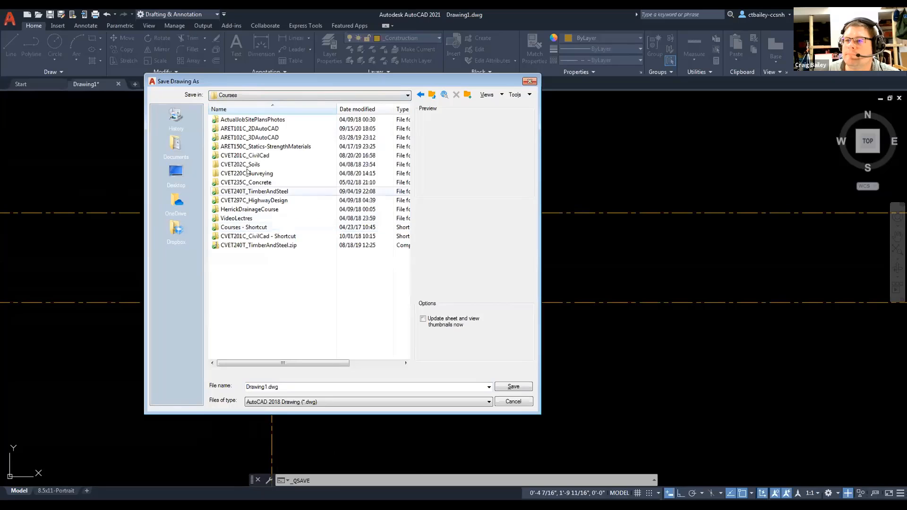
pyautogui.doubleClick(241, 128)
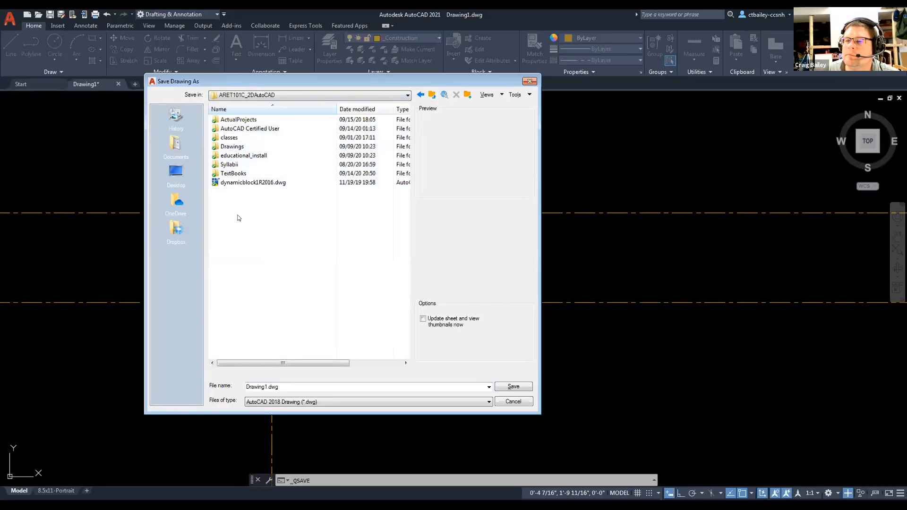
# Create a new folder named InClass in the course folder and open it
pyautogui.click(468, 95)
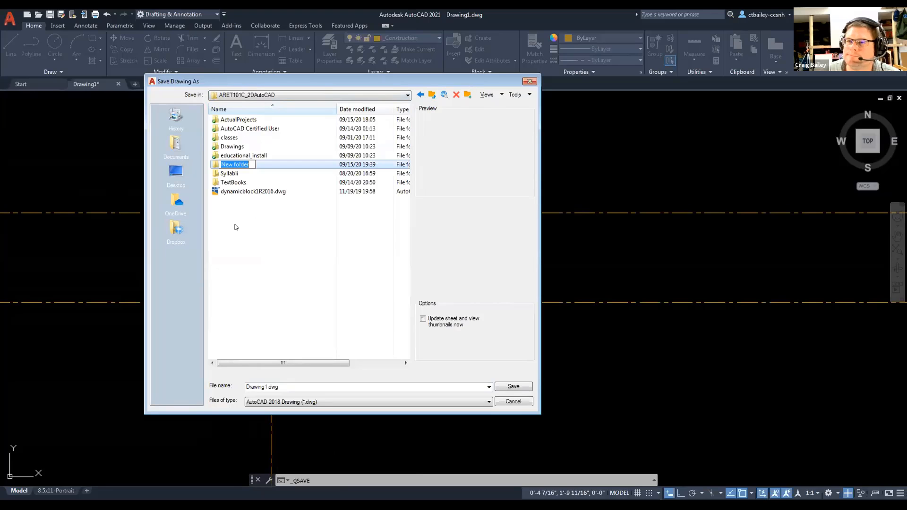
pyautogui.write('InClass')
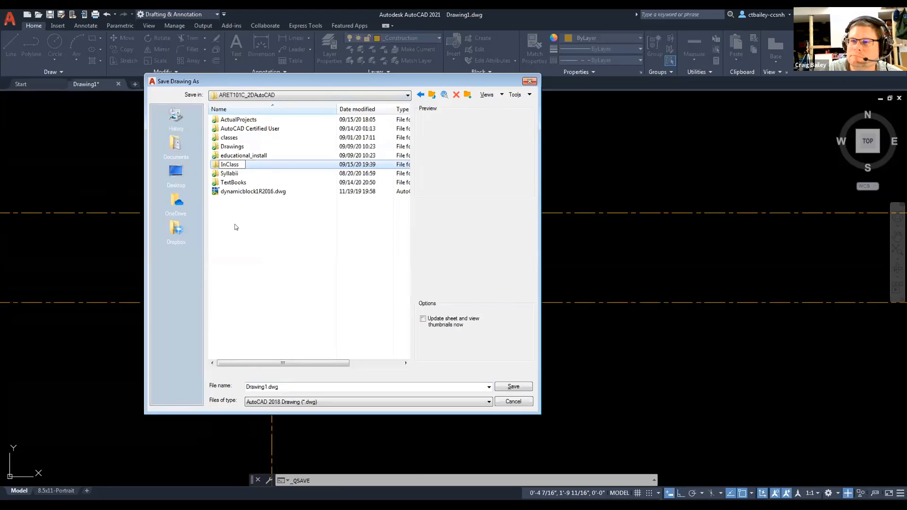
pyautogui.press('Return')
pyautogui.doubleClick(231, 165)
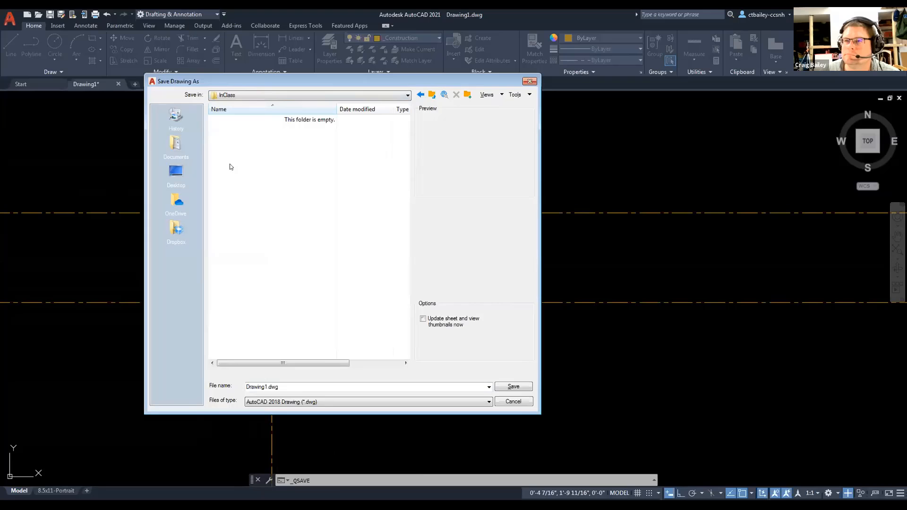
# Save the drawing in the InClass folder under the file name SensorMountR2021
pyautogui.doubleClick(299, 386)
pyautogui.write('S')
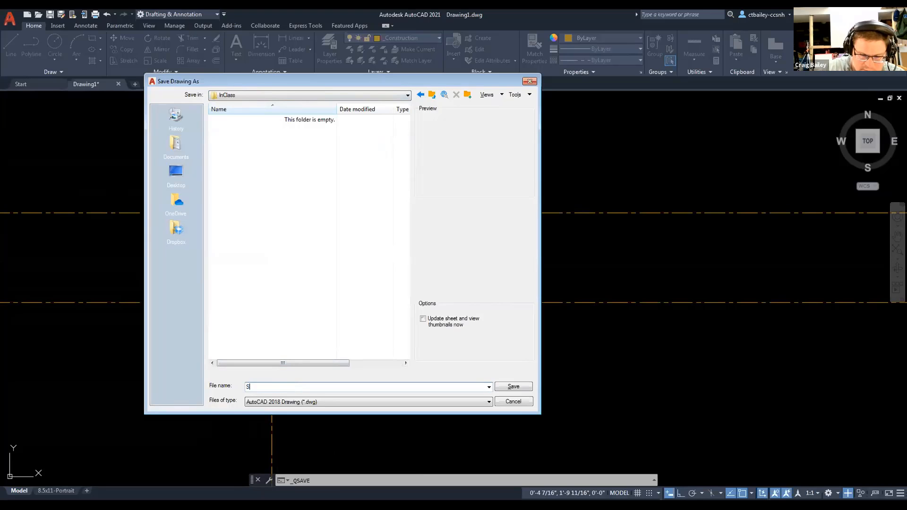
pyautogui.write('ensorMo')
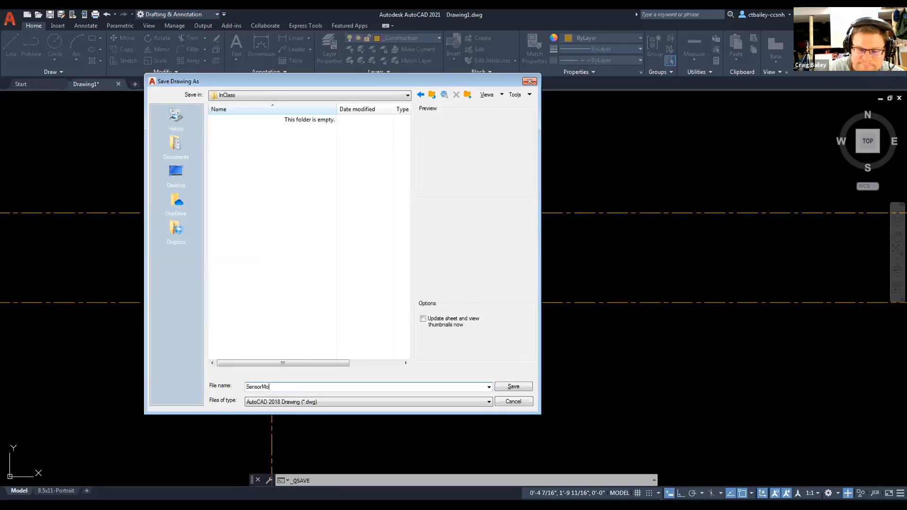
pyautogui.write('untR2021')
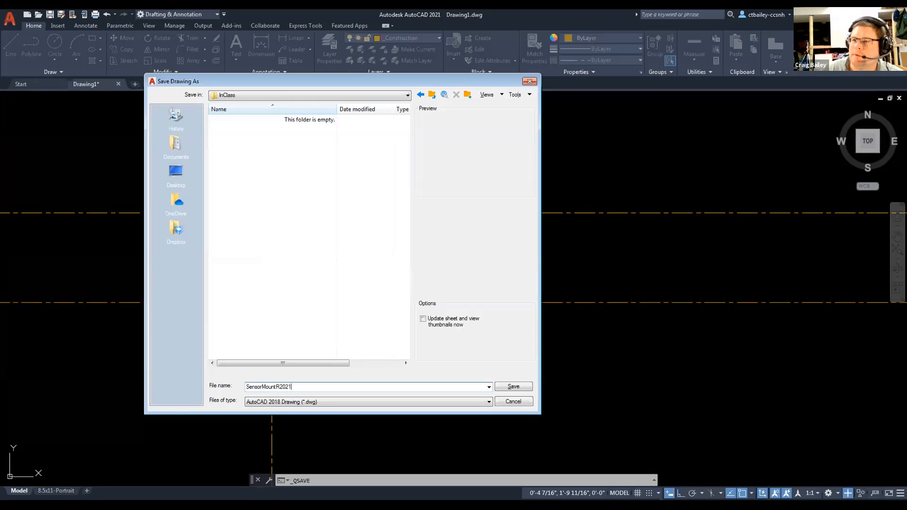
pyautogui.press('Return')
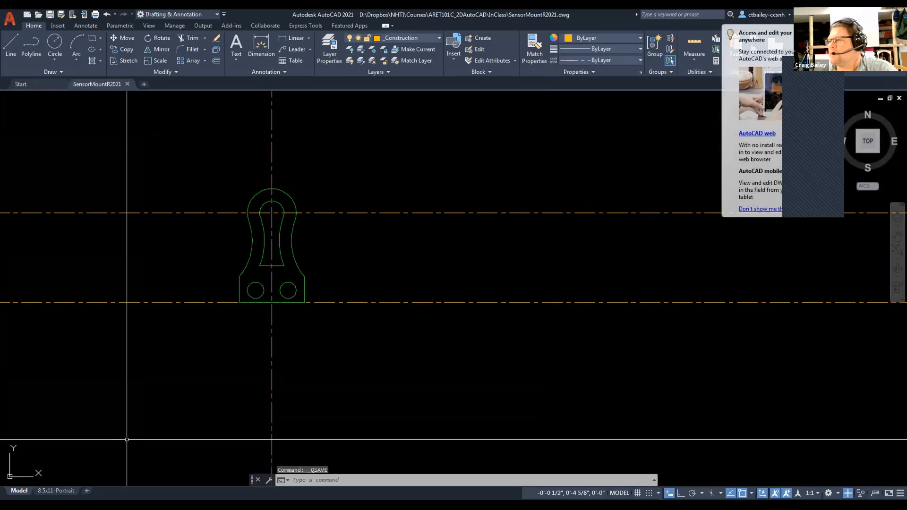
# Open the 8.5x11-Portrait layout and frame the sensor mount inside its viewport
pyautogui.click(69, 491)
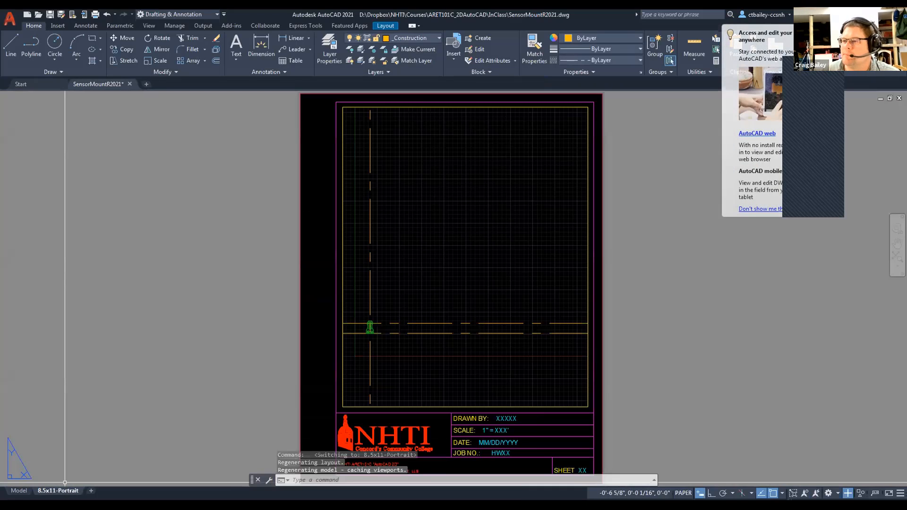
pyautogui.scroll(-2, 335, 205)
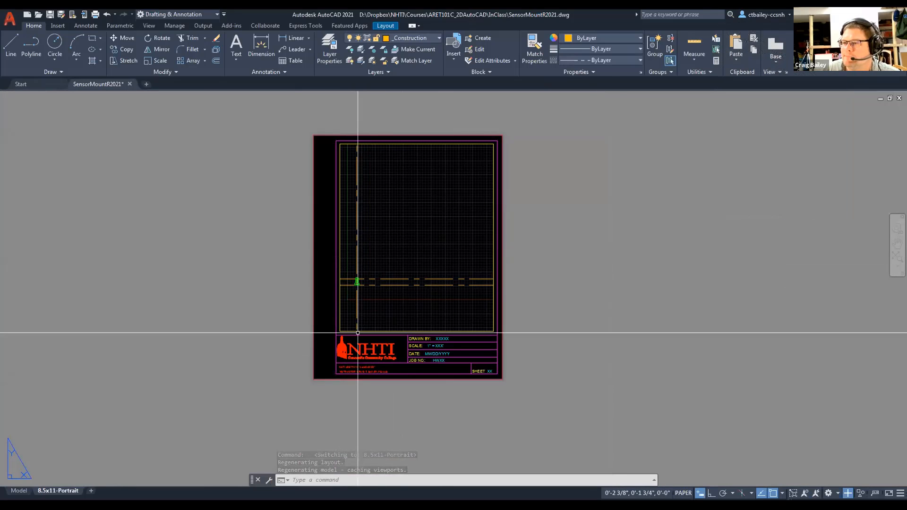
pyautogui.doubleClick(381, 316)
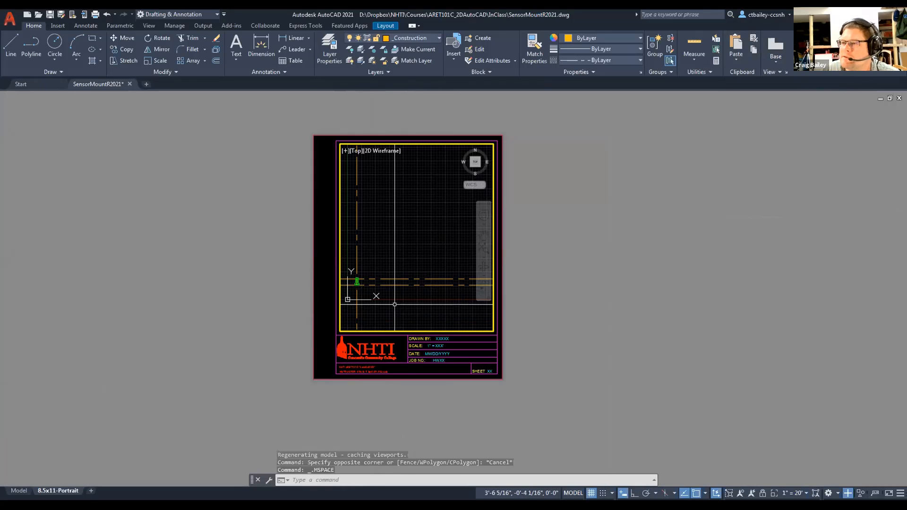
pyautogui.scroll(2, 394, 306)
pyautogui.scroll(-2, 396, 305)
pyautogui.scroll(2, 396, 306)
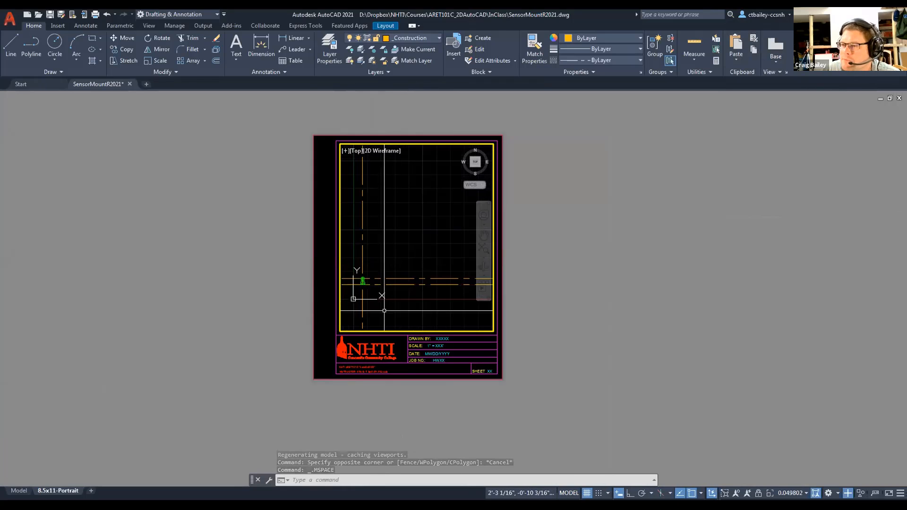
pyautogui.doubleClick(367, 339)
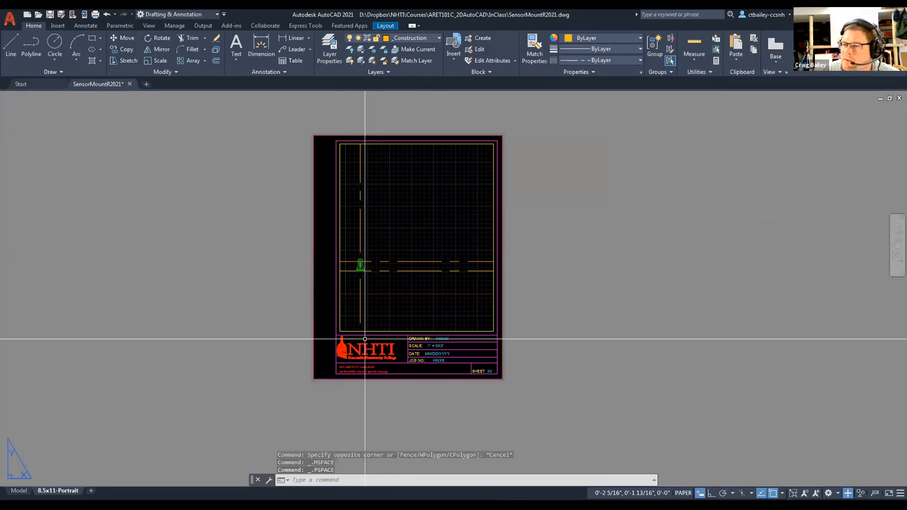
pyautogui.doubleClick(391, 242)
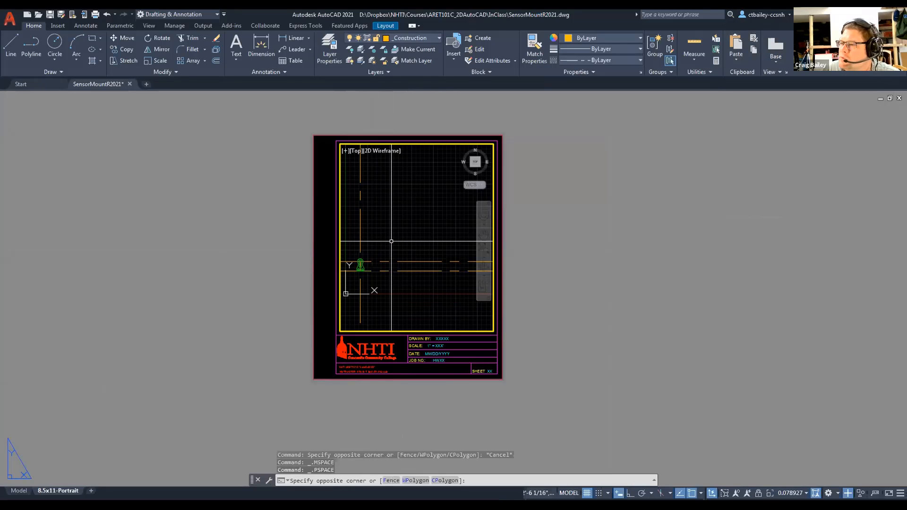
pyautogui.scroll(-3, 413, 232)
pyautogui.scroll(8, 413, 231)
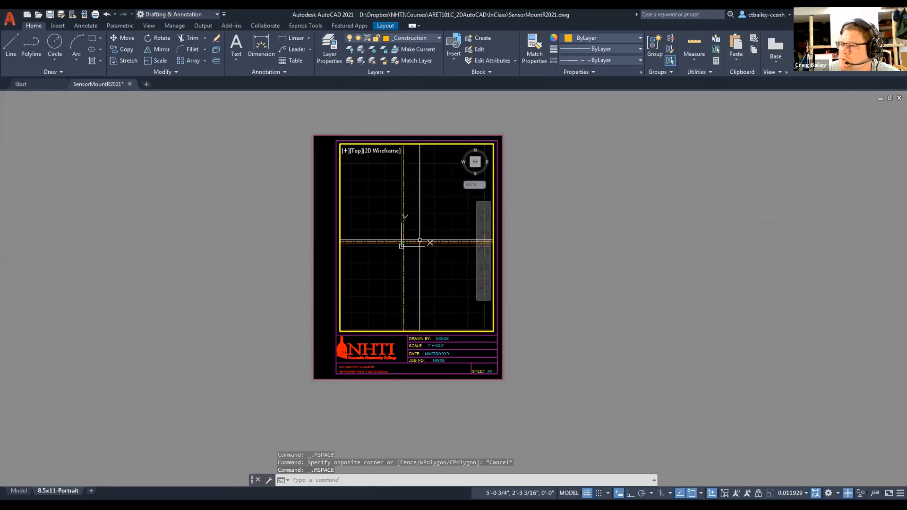
pyautogui.scroll(8, 401, 246)
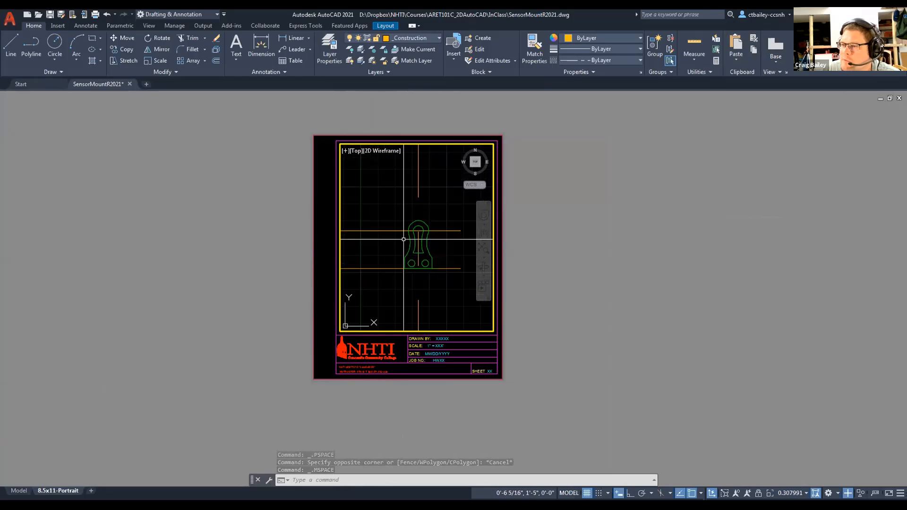
pyautogui.scroll(-2, 410, 193)
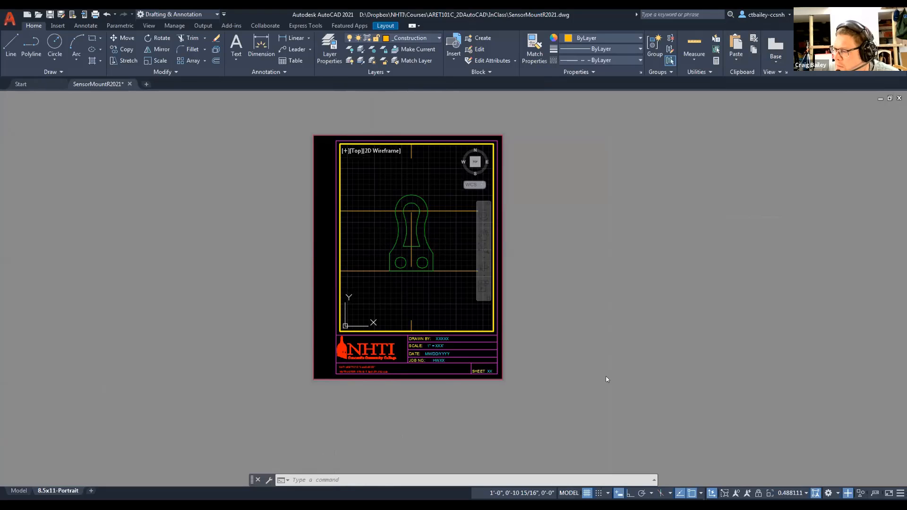
# Set the viewport scale to 6" = 1'-0" and lock the viewport
pyautogui.click(806, 492)
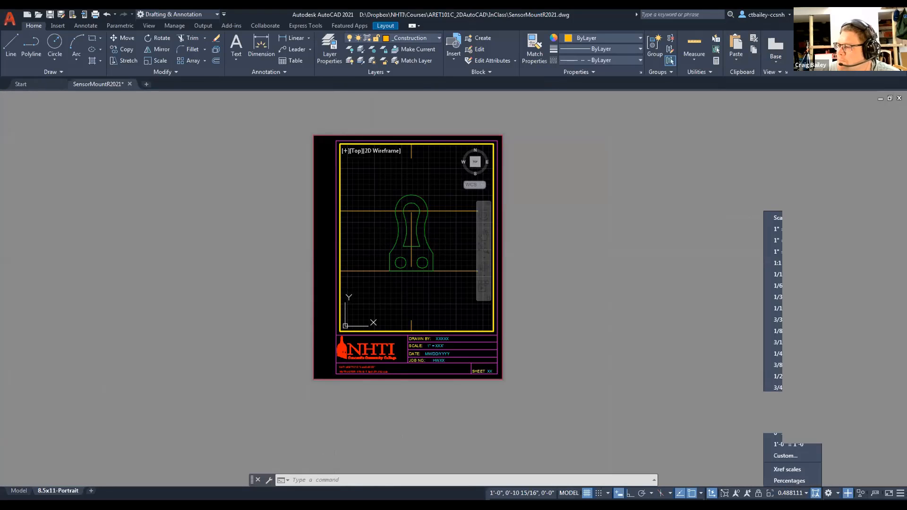
pyautogui.click(777, 354)
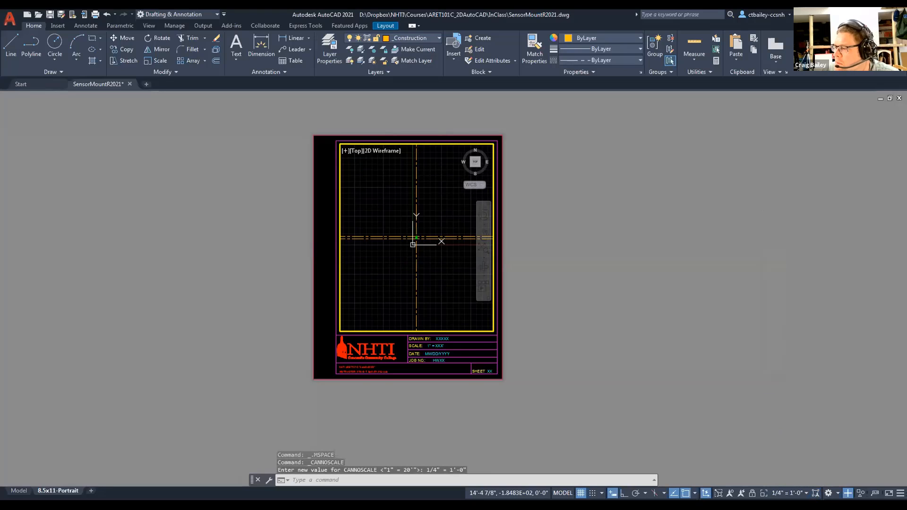
pyautogui.click(798, 493)
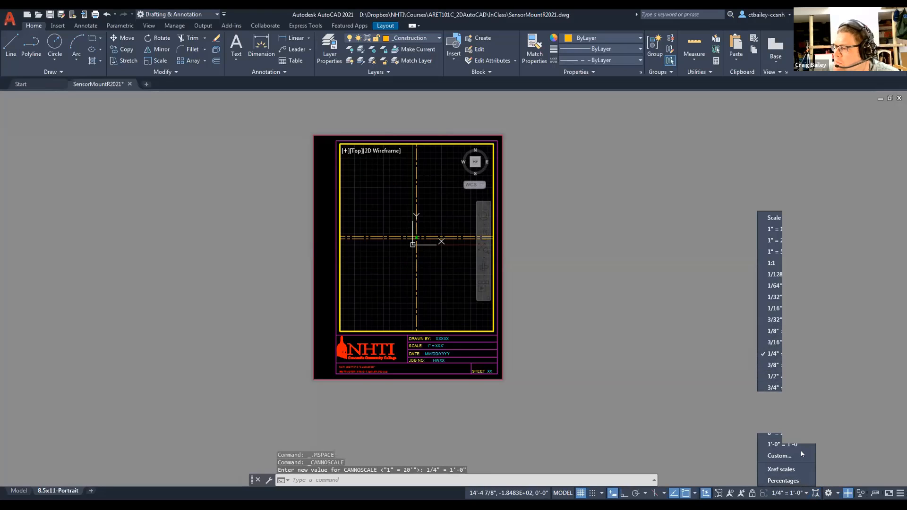
pyautogui.click(785, 434)
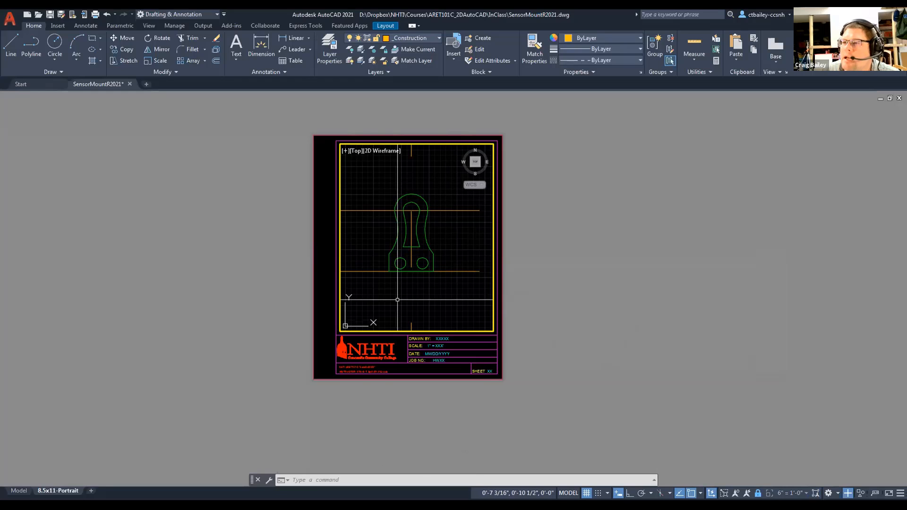
# Return to paper space and dimension the width of the base's bottom edge, placing the dimension below the part
pyautogui.scroll(2, 406, 297)
pyautogui.scroll(-2, 392, 284)
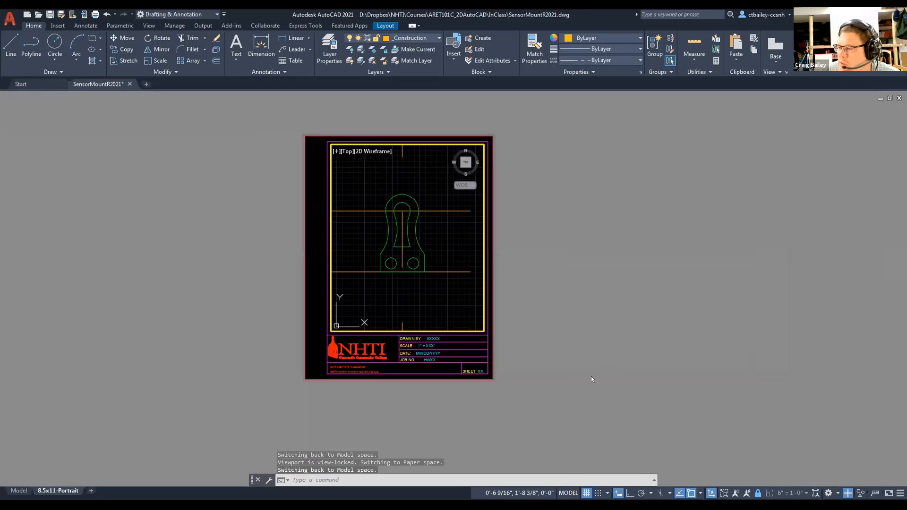
pyautogui.scroll(4, 415, 233)
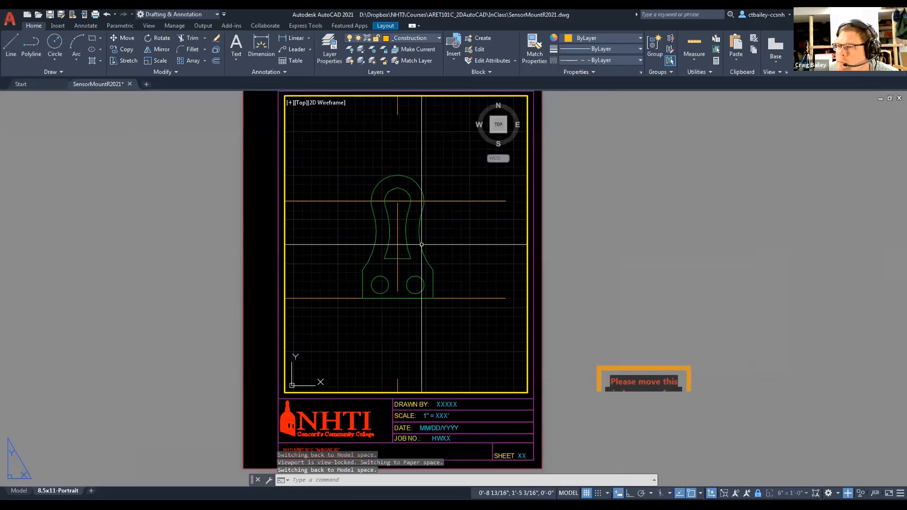
pyautogui.scroll(-3, 406, 226)
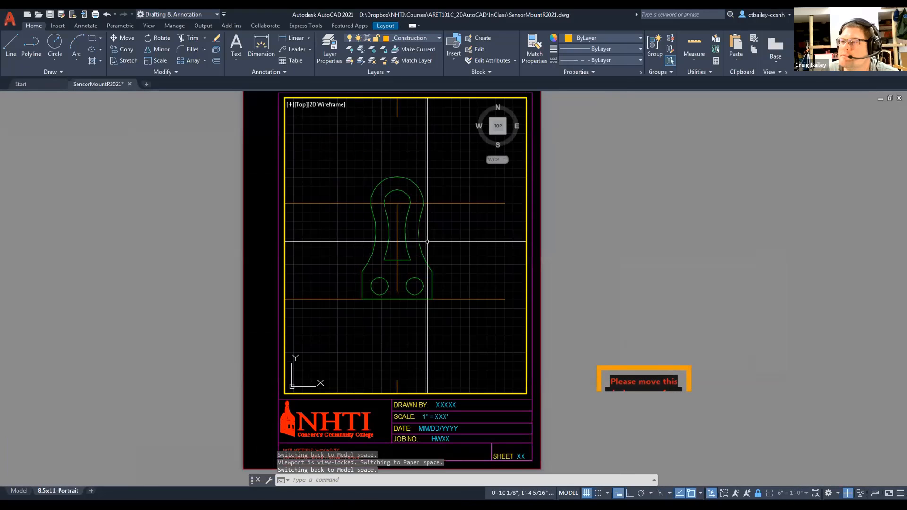
pyautogui.scroll(3, 406, 226)
pyautogui.doubleClick(186, 142)
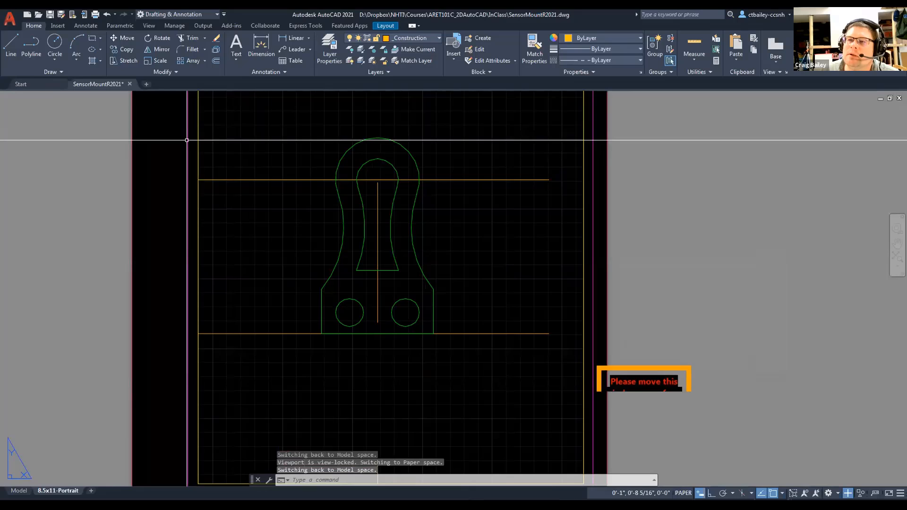
pyautogui.click(258, 50)
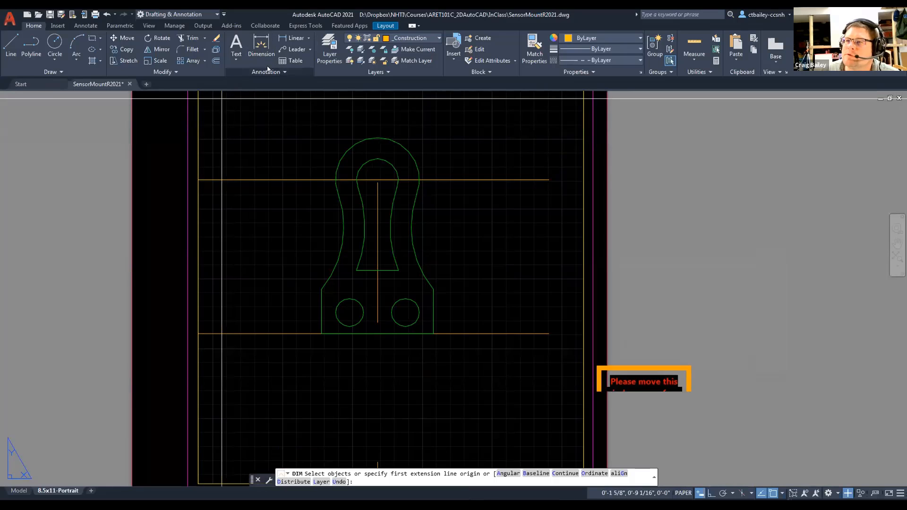
pyautogui.click(359, 333)
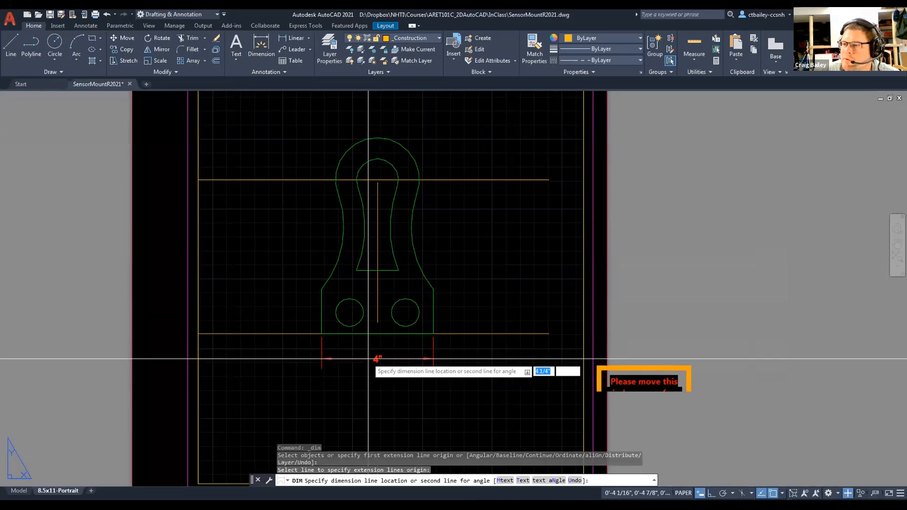
pyautogui.click(378, 359)
pyautogui.press('Return')
pyautogui.click(412, 221)
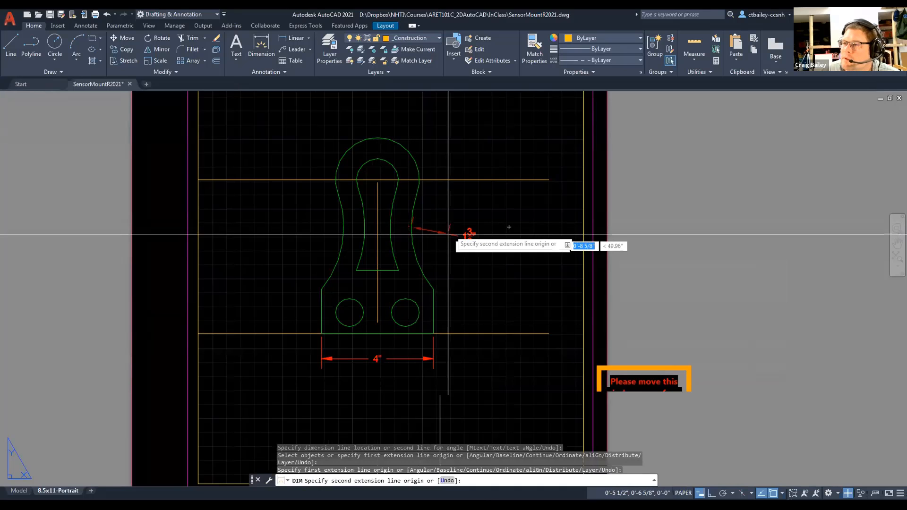
pyautogui.press('Escape')
# Add an aligned dimension from the center of the right side arc to the upper right corner of the base
pyautogui.rightClick(429, 236)
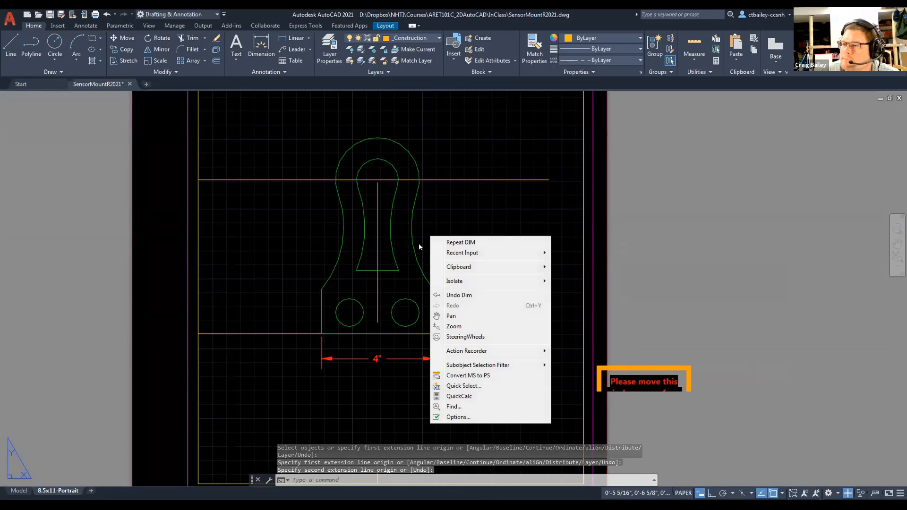
pyautogui.click(455, 244)
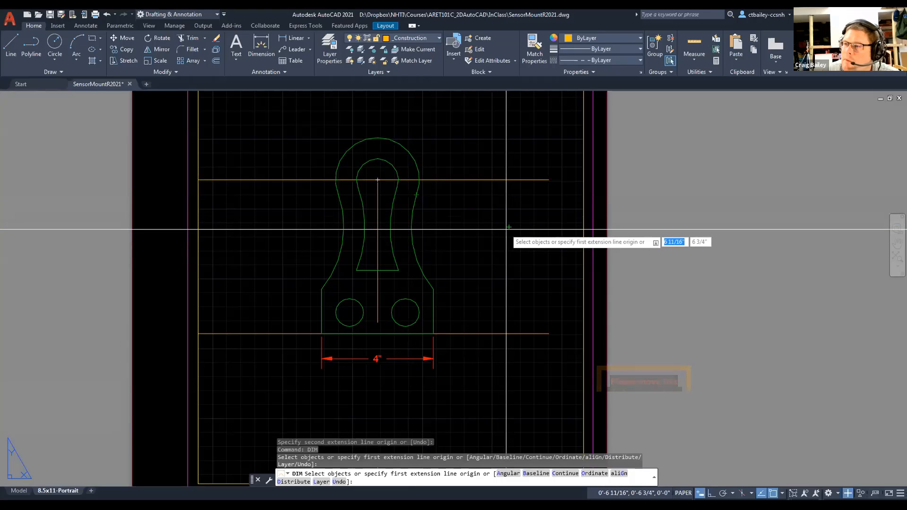
pyautogui.click(508, 227)
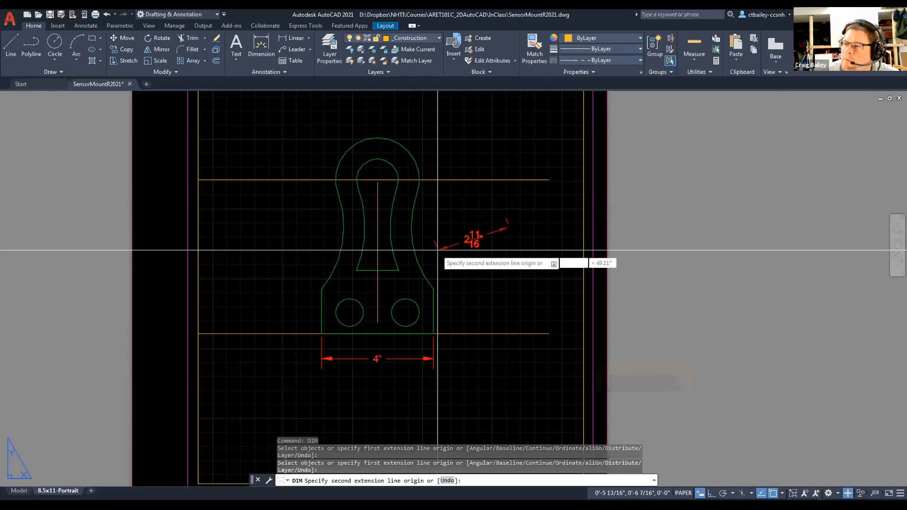
pyautogui.click(435, 274)
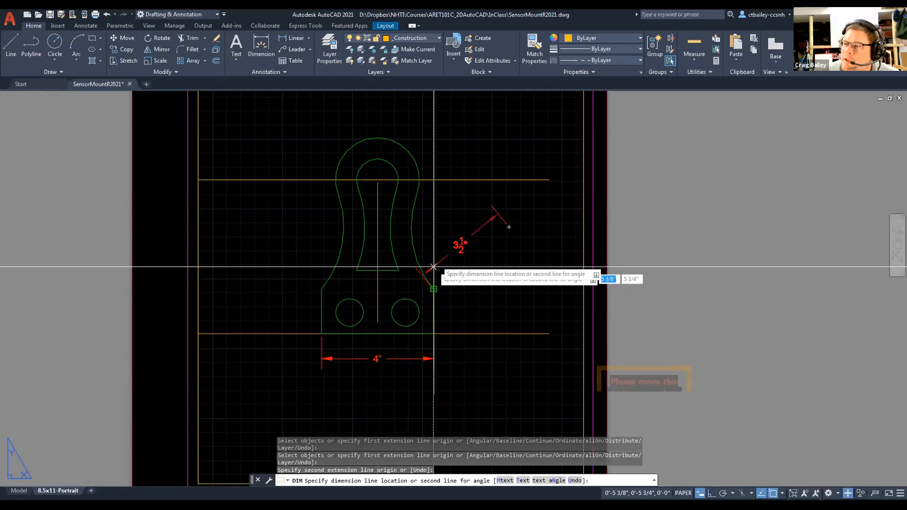
pyautogui.click(474, 253)
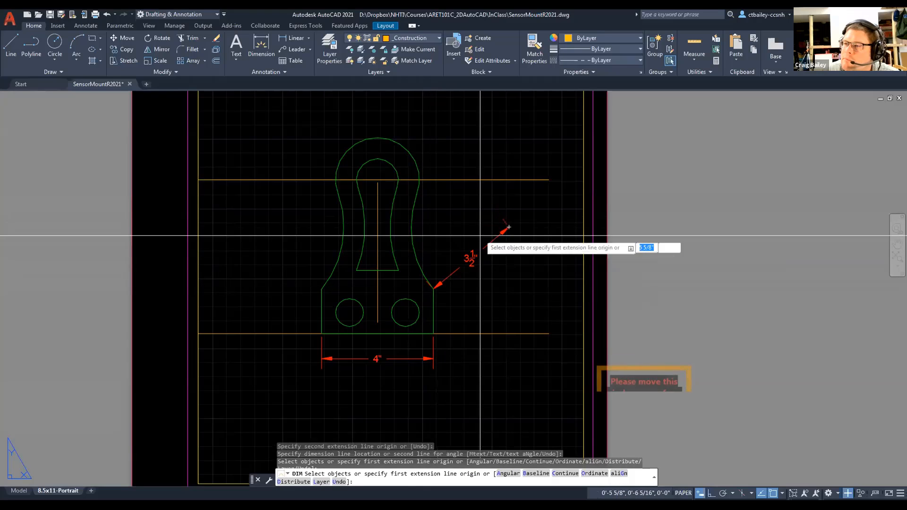
pyautogui.click(261, 45)
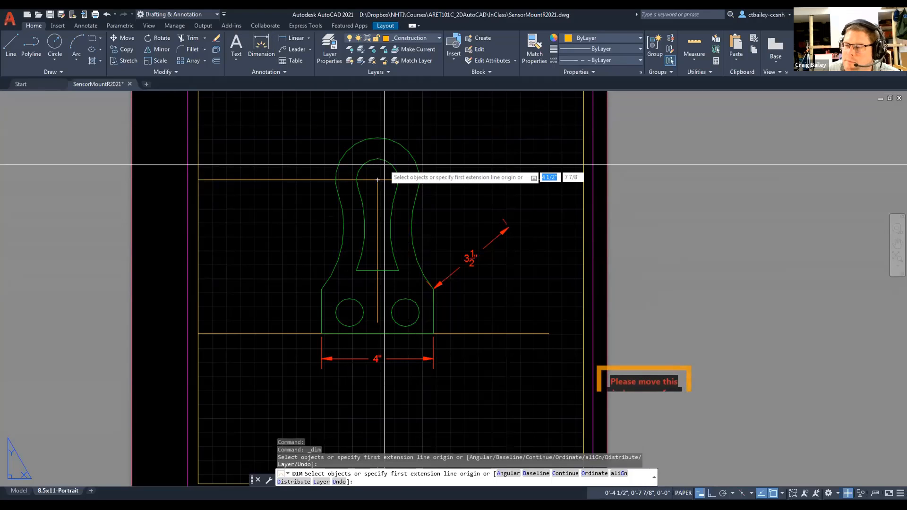
pyautogui.press('Escape')
pyautogui.press('Escape')
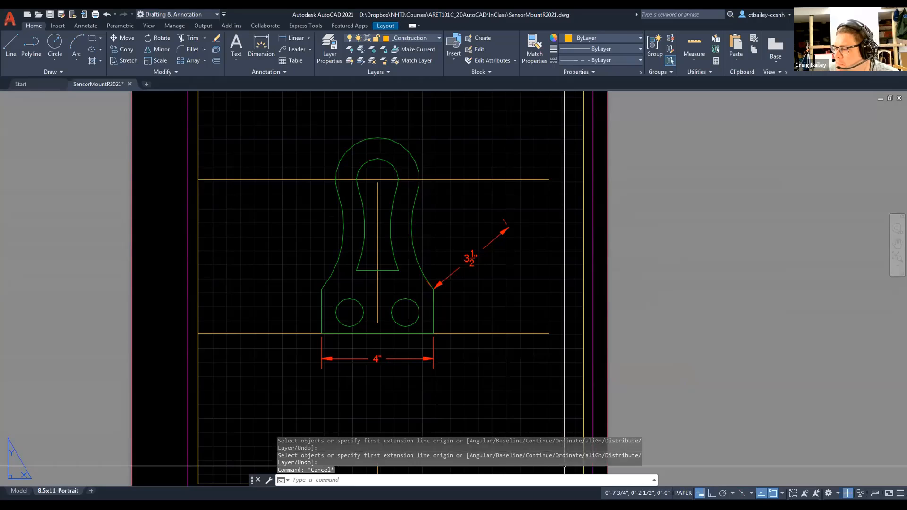
# Turn off the Endpoint, Midpoint, Quadrant, Intersection and Tangent object snaps
pyautogui.click(782, 492)
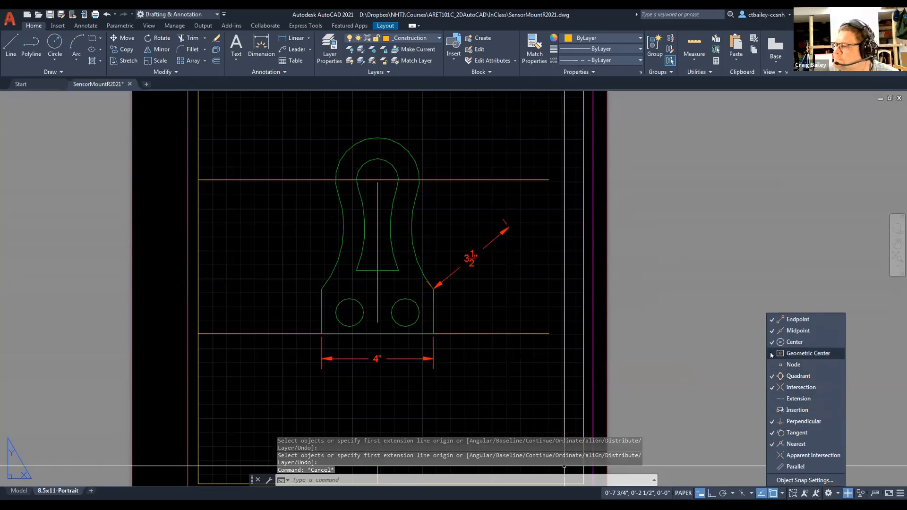
pyautogui.click(775, 330)
pyautogui.click(775, 319)
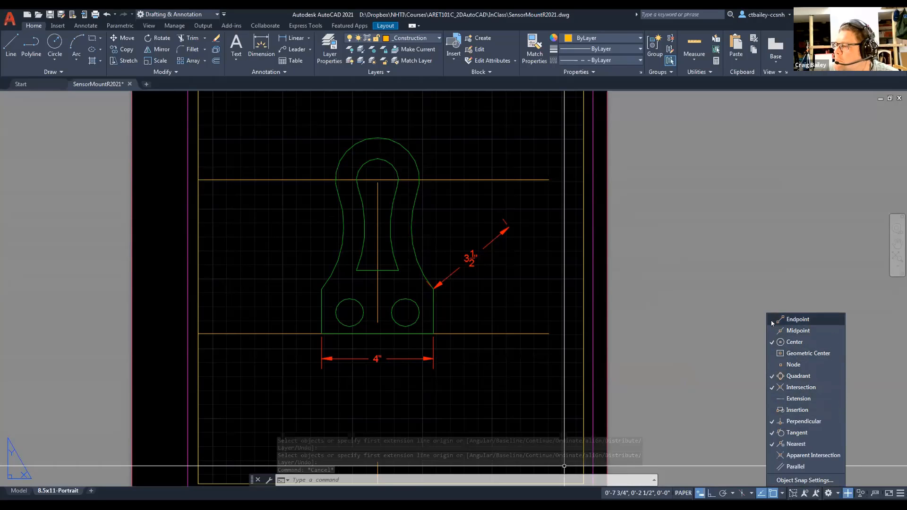
pyautogui.click(773, 376)
pyautogui.click(782, 386)
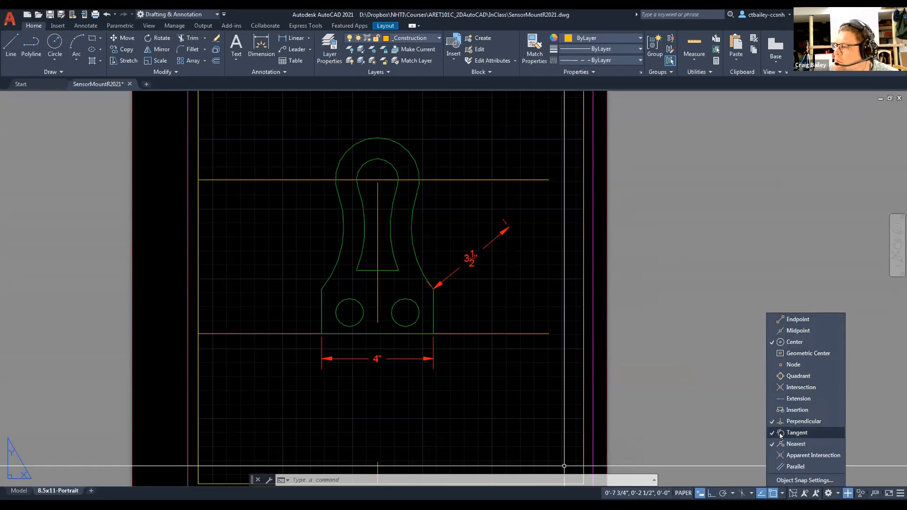
pyautogui.click(783, 432)
pyautogui.click(532, 309)
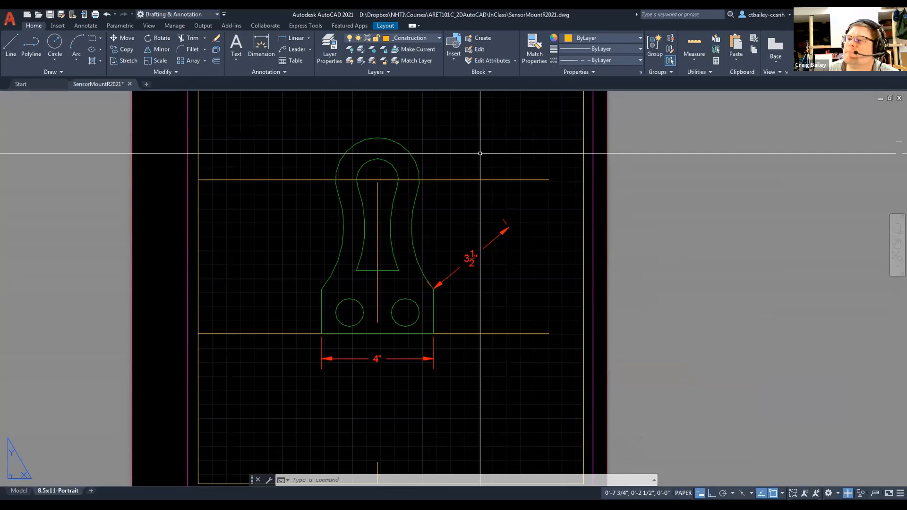
# Add an aligned dimension from the center of the slot's rounded top to a point on its arc
pyautogui.click(260, 45)
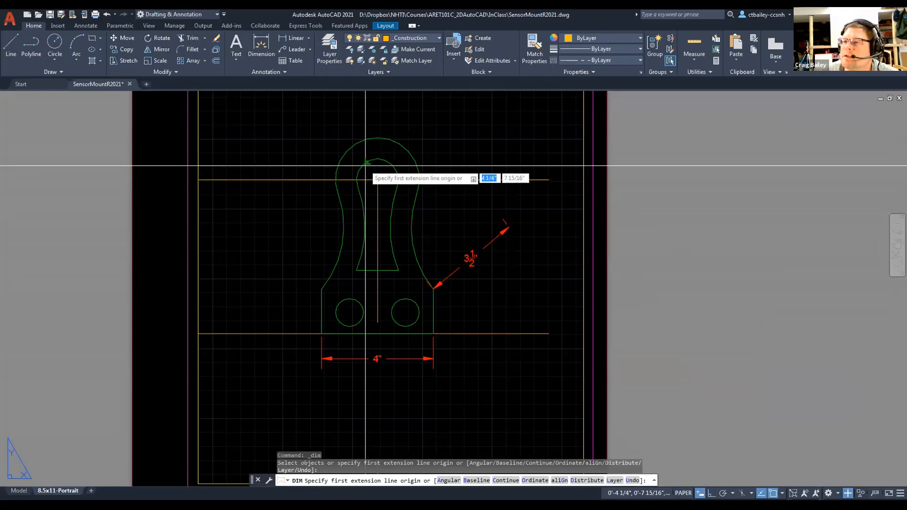
pyautogui.click(378, 179)
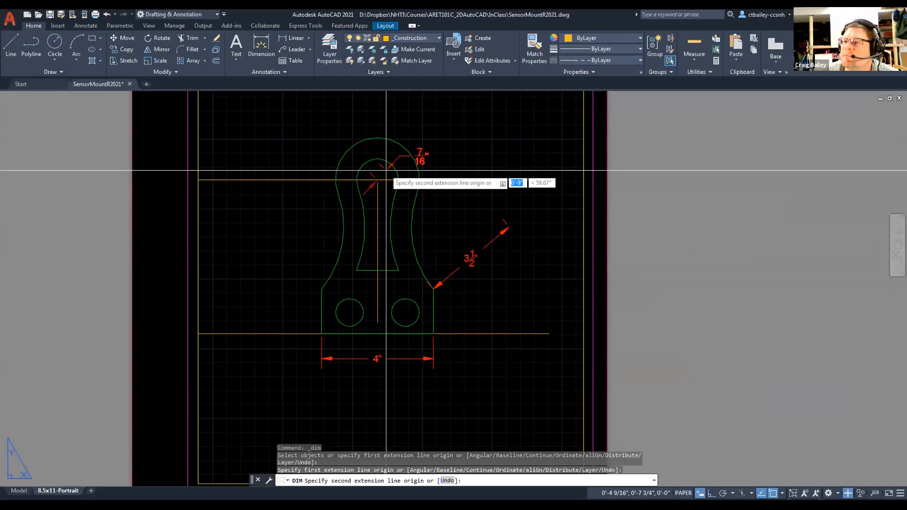
pyautogui.click(395, 169)
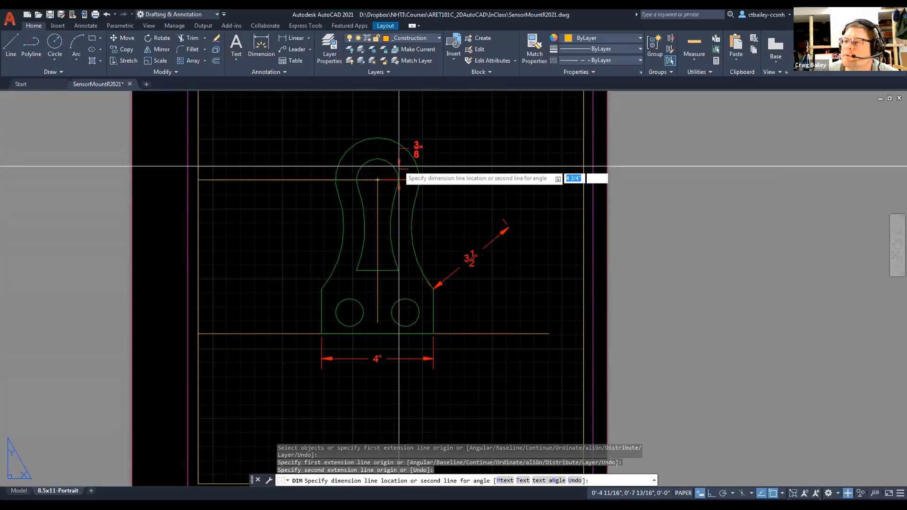
pyautogui.press('Escape')
pyautogui.press('Escape')
# Check the title block at the foot of the sheet and save the drawing
pyautogui.scroll(-4, 336, 189)
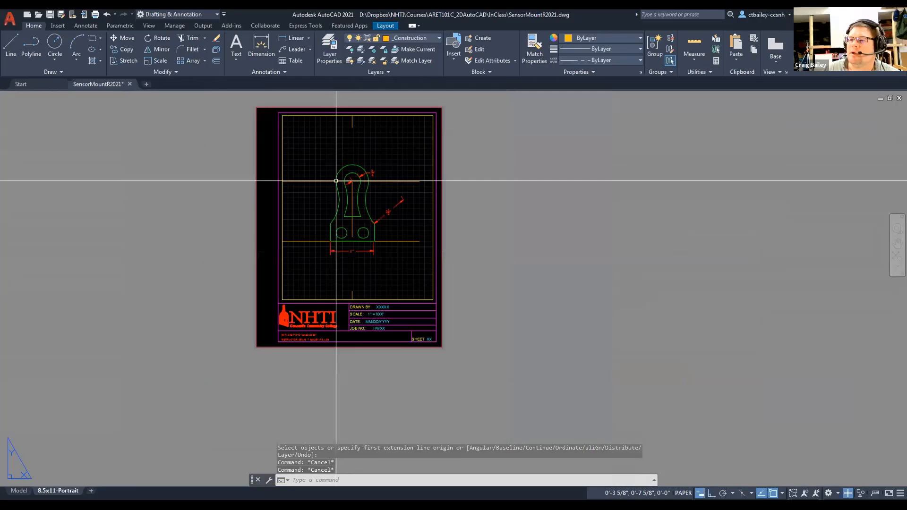
pyautogui.scroll(4, 402, 309)
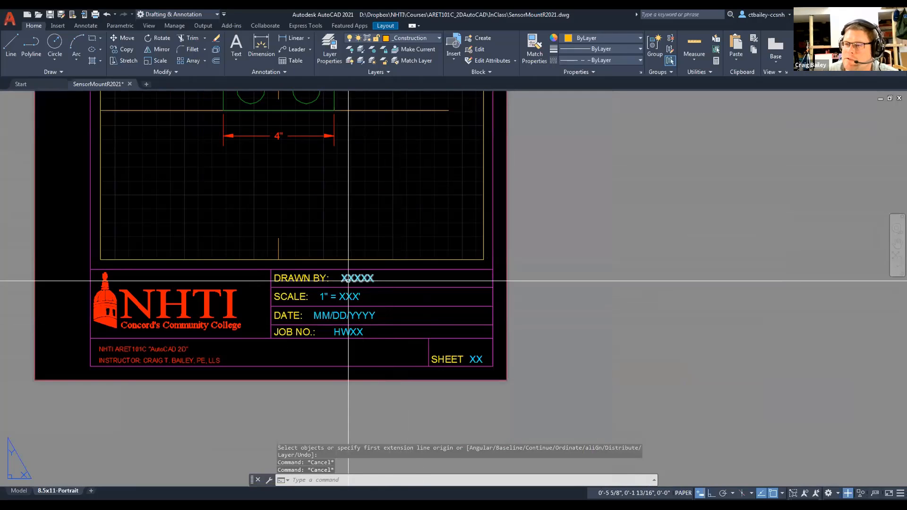
pyautogui.scroll(-2, 354, 307)
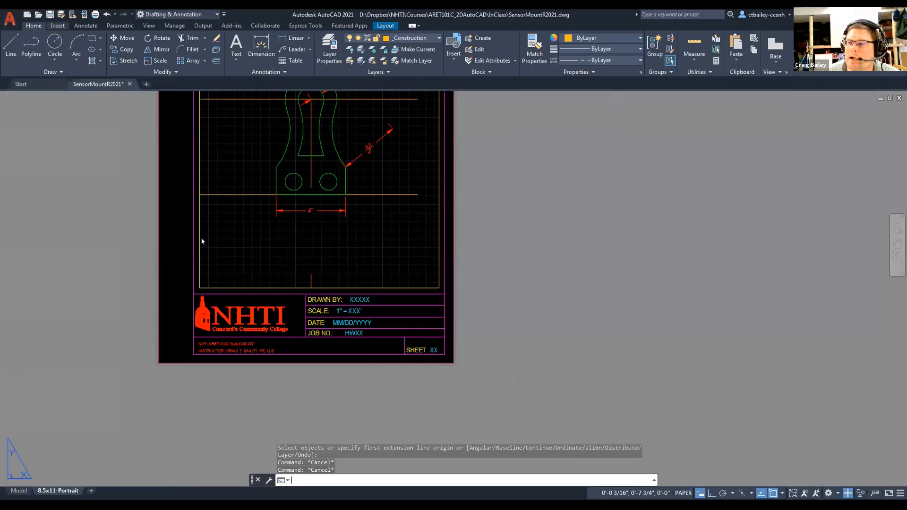
pyautogui.hotkey('ctrl', 's')
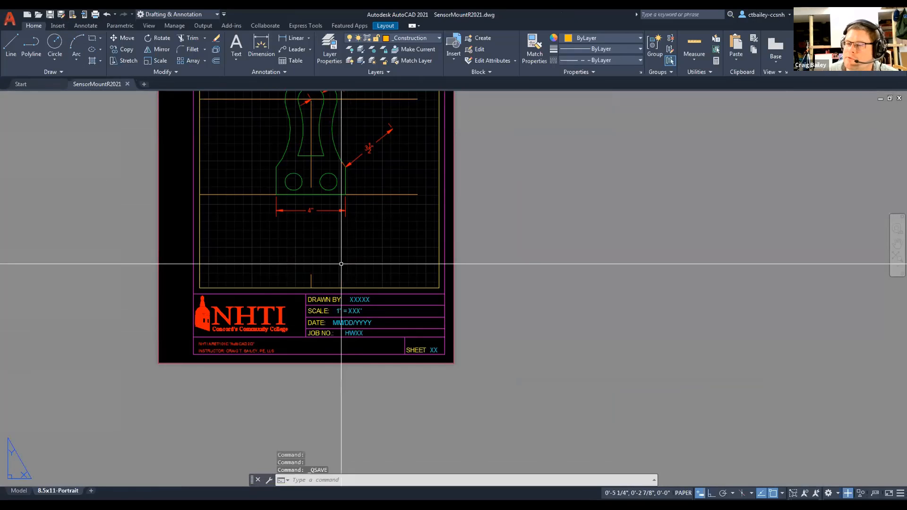
# Start plotting the 8.5x11-Portrait layout with the NHTI_ColorBased.ctb plot style table and open the plot preview
pyautogui.rightClick(65, 492)
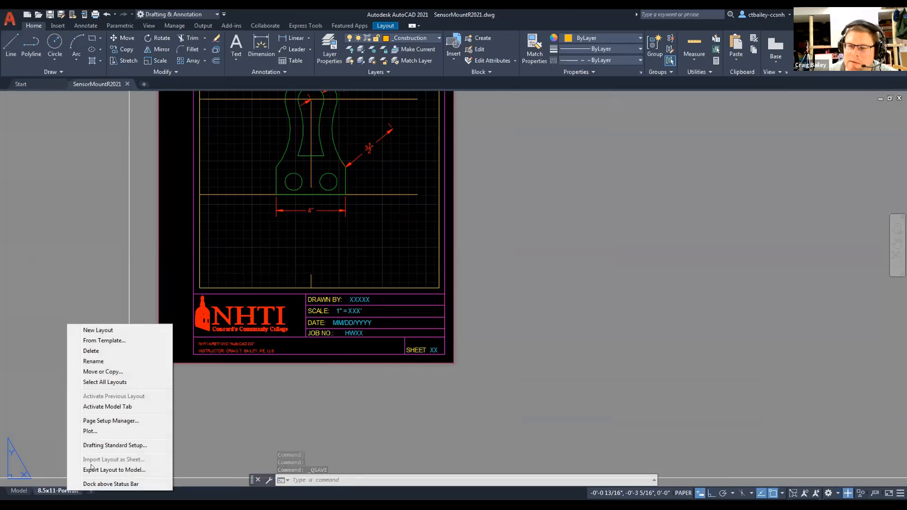
pyautogui.click(97, 430)
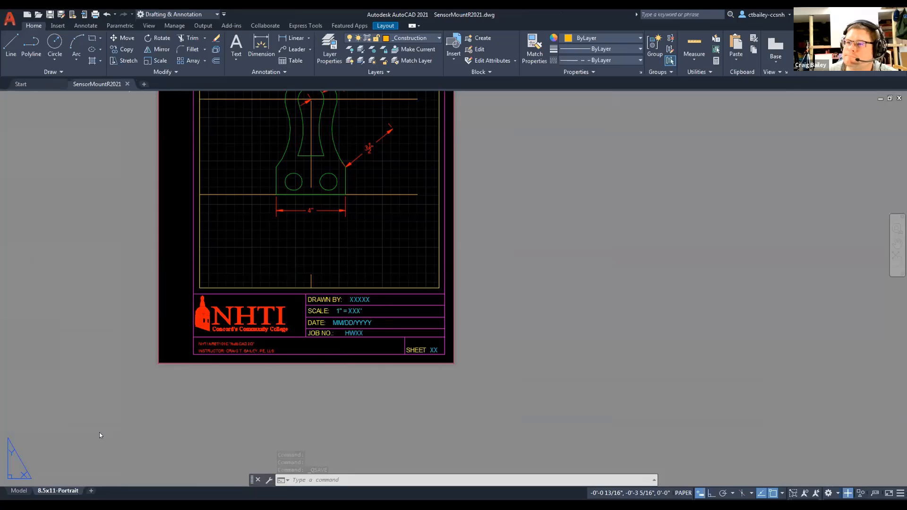
pyautogui.click(599, 160)
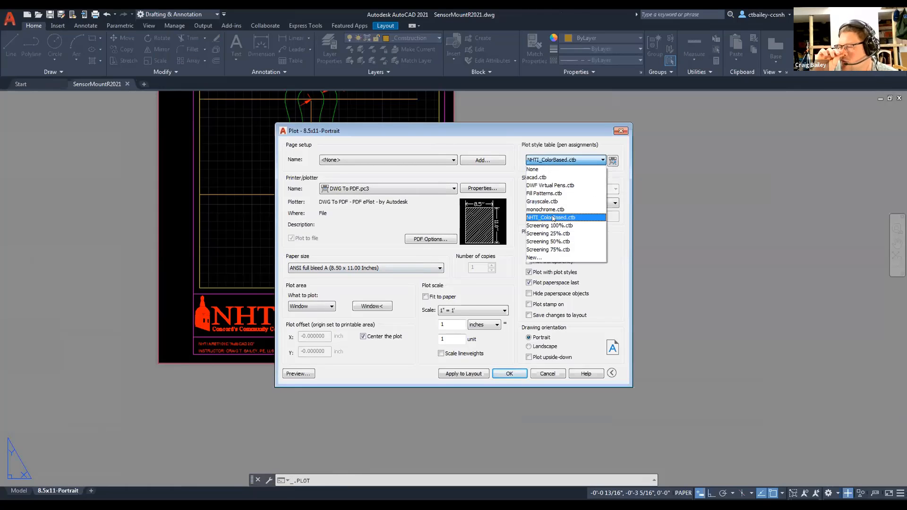
pyautogui.click(541, 216)
pyautogui.click(306, 370)
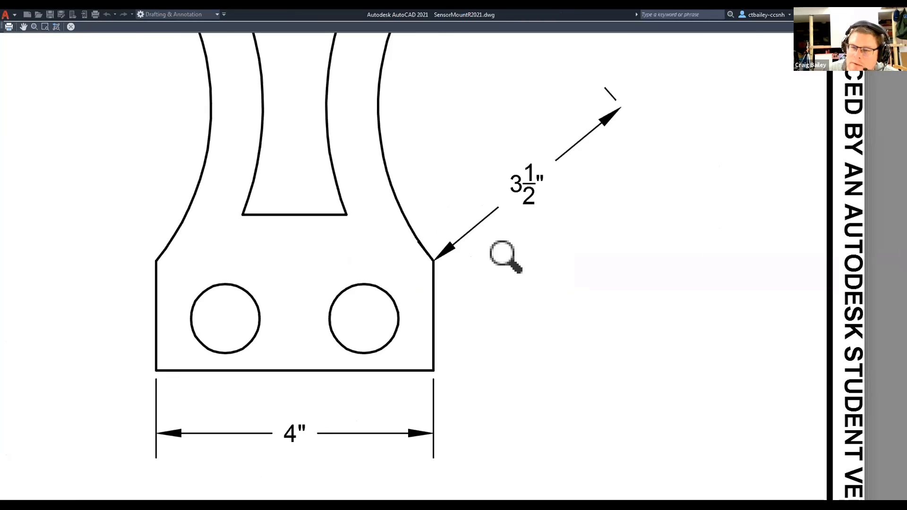
# Examine the object and dimension lineweights and the whole sheet in the plot preview, and return to the plot settings
pyautogui.scroll(2, 150, 400)
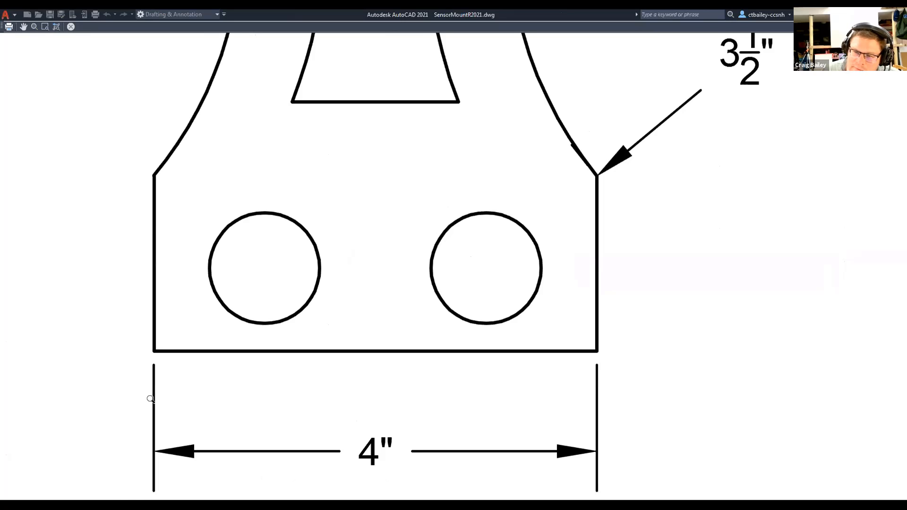
pyautogui.moveTo(151, 399)
pyautogui.mouseDown()
pyautogui.moveTo(140, 340)
pyautogui.moveTo(81, 330)
pyautogui.mouseUp()
pyautogui.moveTo(125, 389)
pyautogui.mouseDown(button='middle')
pyautogui.moveTo(251, 271)
pyautogui.moveTo(336, 210)
pyautogui.mouseUp(button='middle')
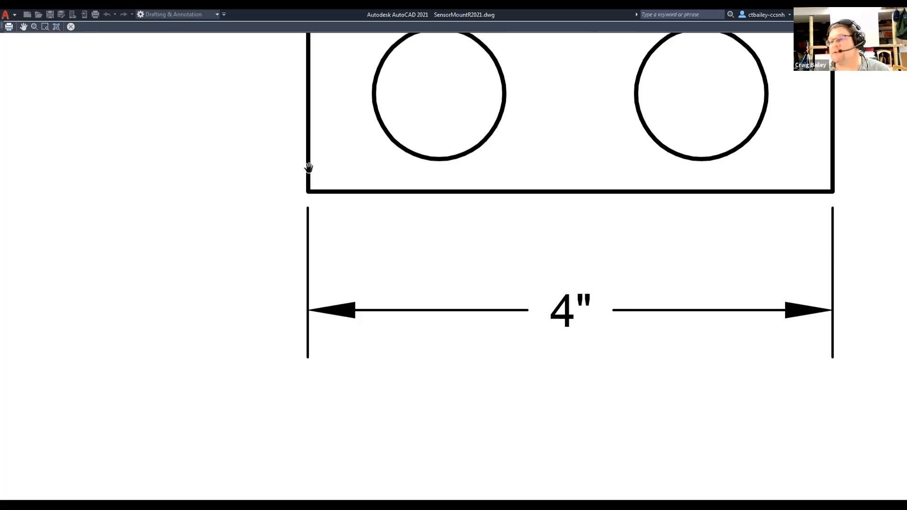
pyautogui.scroll(-8, 309, 168)
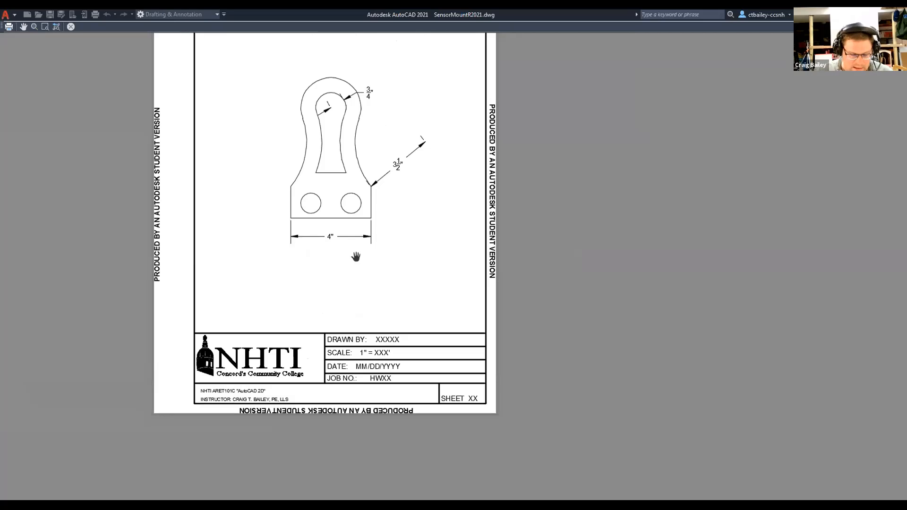
pyautogui.scroll(-2, 364, 256)
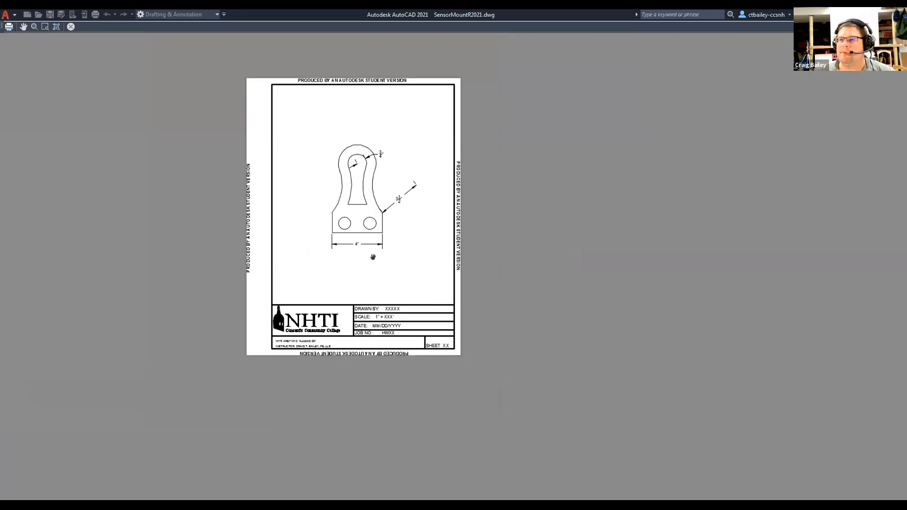
pyautogui.scroll(4, 361, 202)
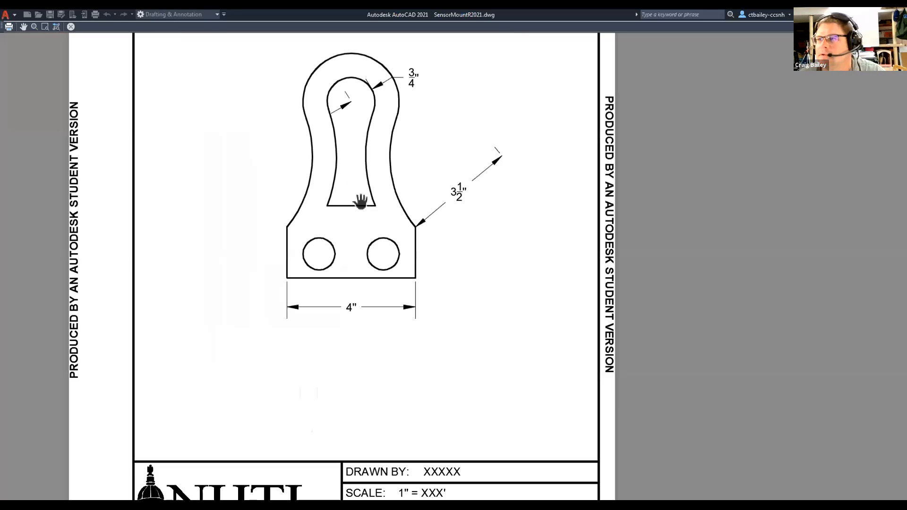
pyautogui.press('Escape')
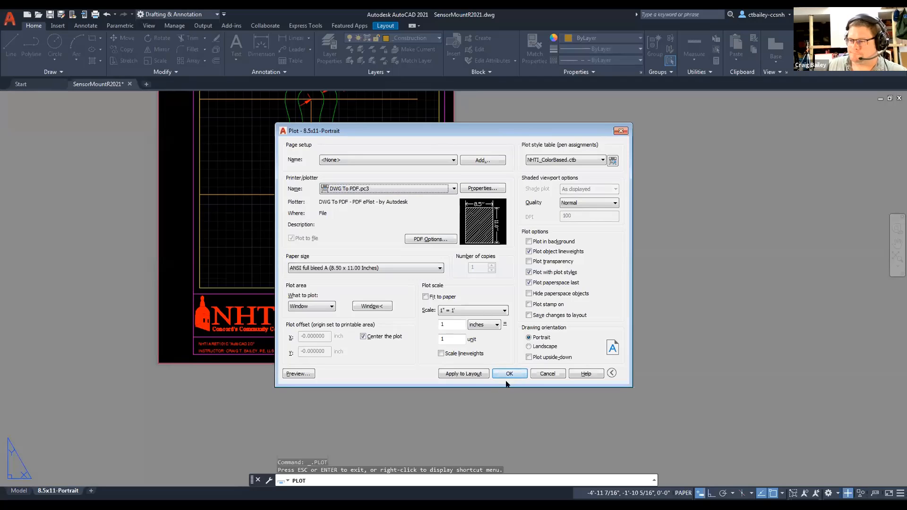
# Apply the plot settings to the layout, start the PDF plot, and cancel it at the file-saving stage
pyautogui.click(478, 374)
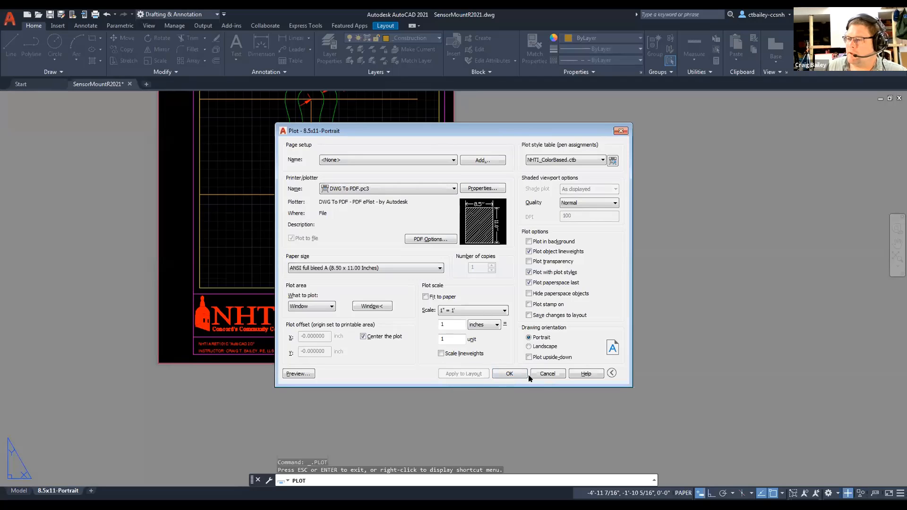
pyautogui.click(510, 374)
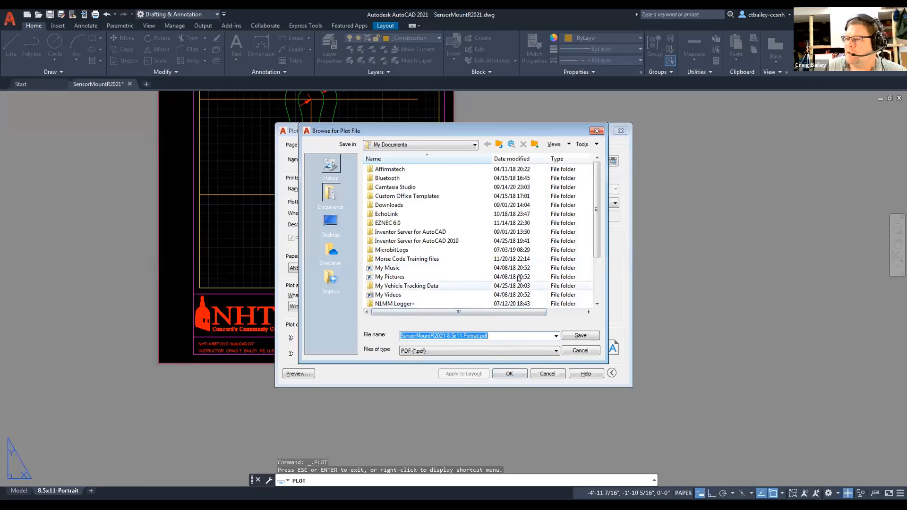
pyautogui.click(585, 351)
pyautogui.click(548, 373)
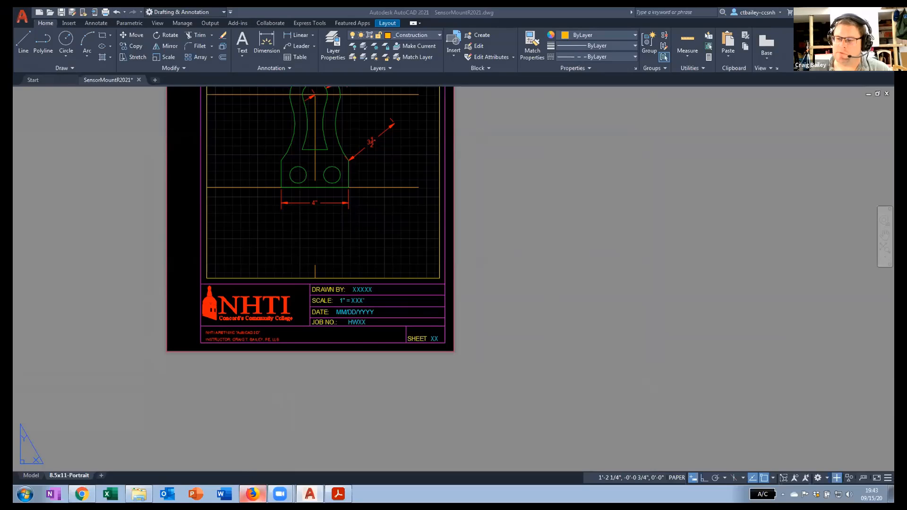
# Switch to Firefox and open the AutoCAD Supplemental Files page from the Canvas course home page
pyautogui.click(253, 493)
pyautogui.scroll(3, 141, 142)
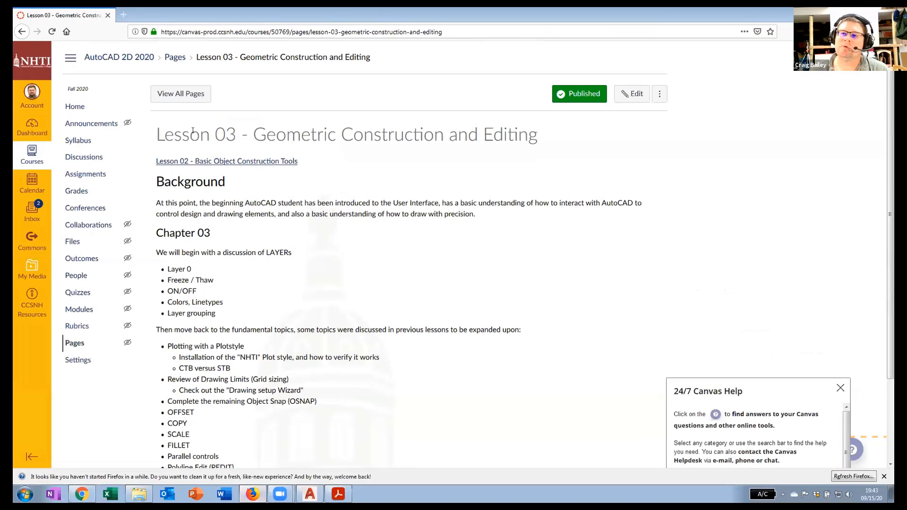
pyautogui.click(78, 107)
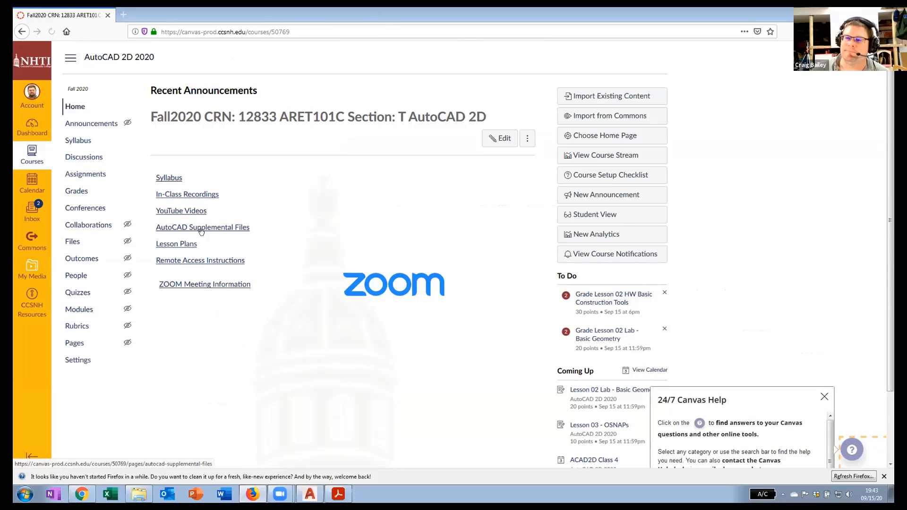
pyautogui.click(201, 230)
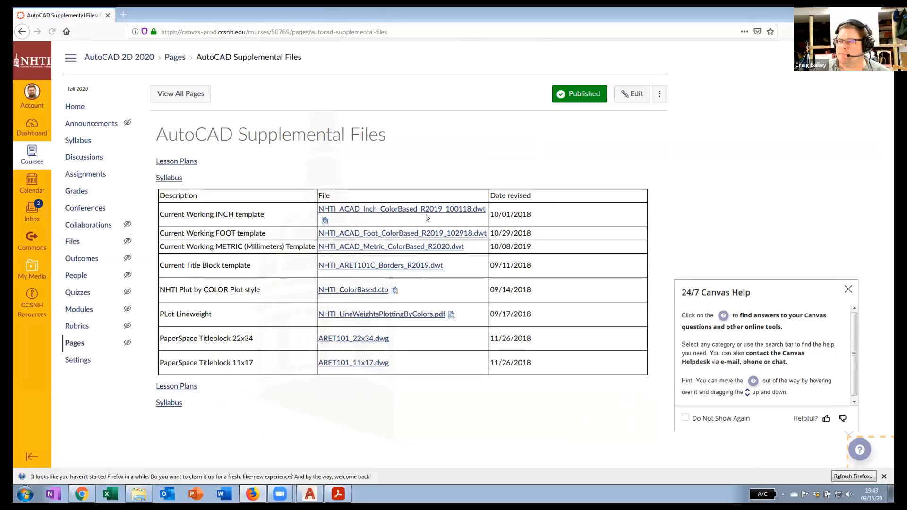
# Download the NHTI_ColorBased.ctb plot style file to the Downloads folder
pyautogui.click(338, 290)
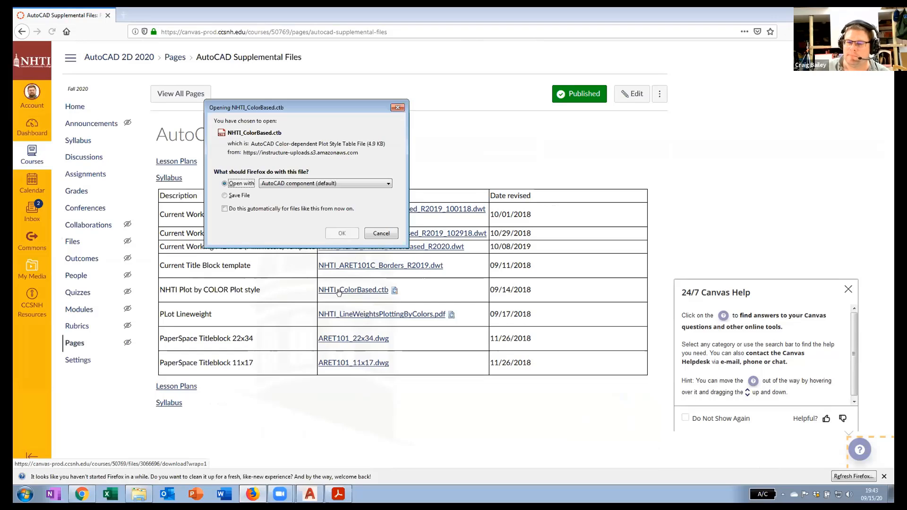
pyautogui.click(228, 195)
pyautogui.click(338, 233)
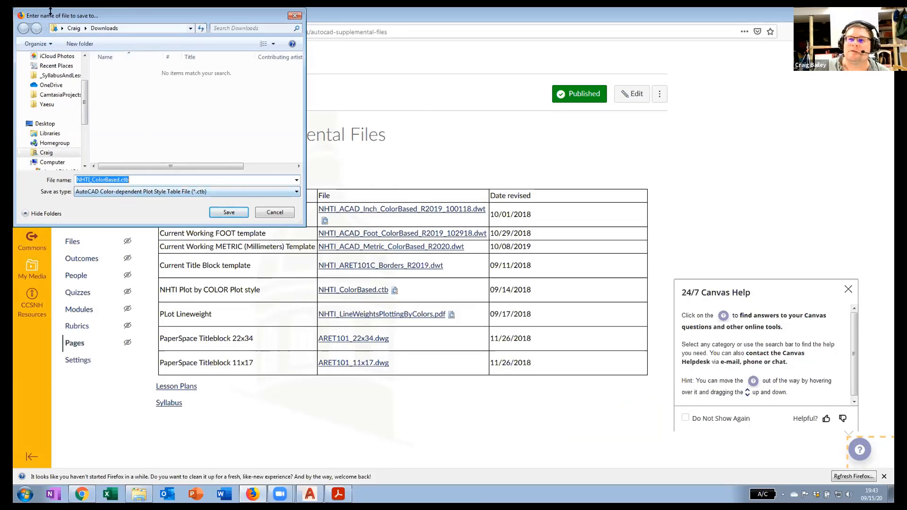
pyautogui.click(228, 213)
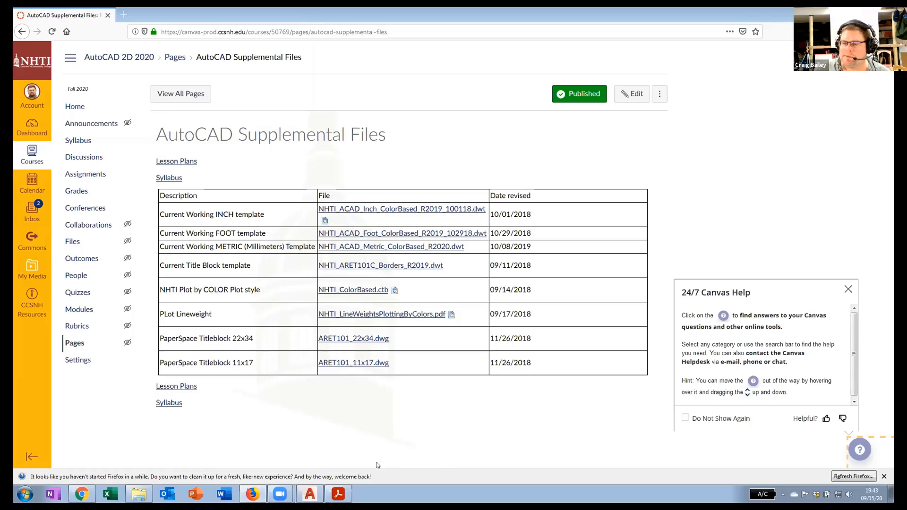
# Switch back to AutoCAD and open the Plot Styles folder through Manage Plot Styles
pyautogui.click(310, 494)
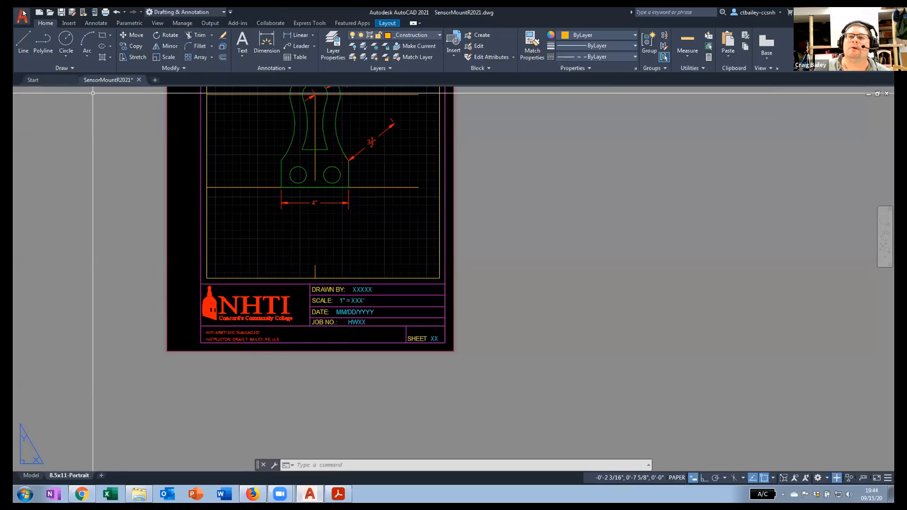
pyautogui.click(24, 12)
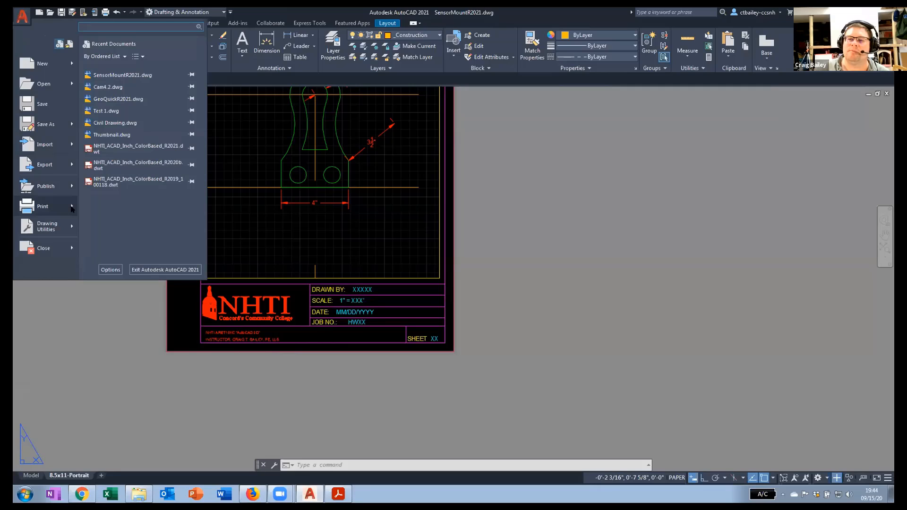
pyautogui.moveTo(71, 208)
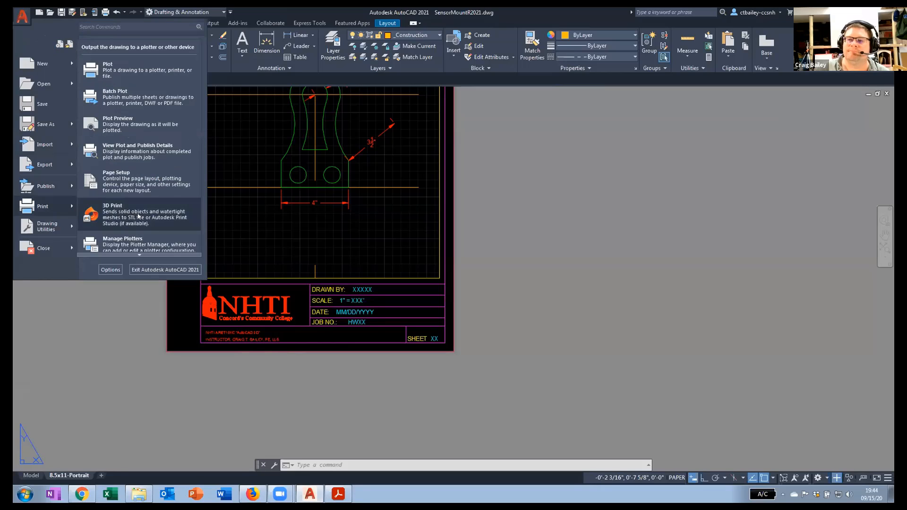
pyautogui.moveTo(141, 255)
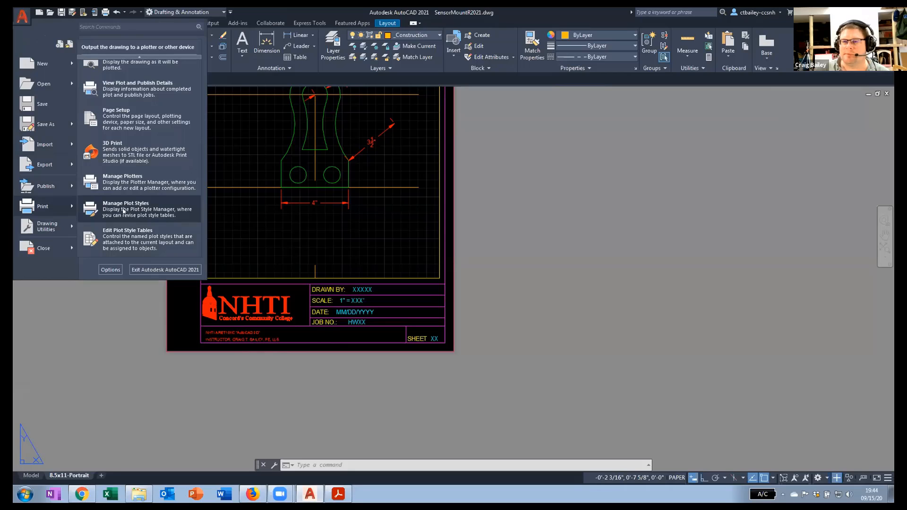
pyautogui.click(124, 211)
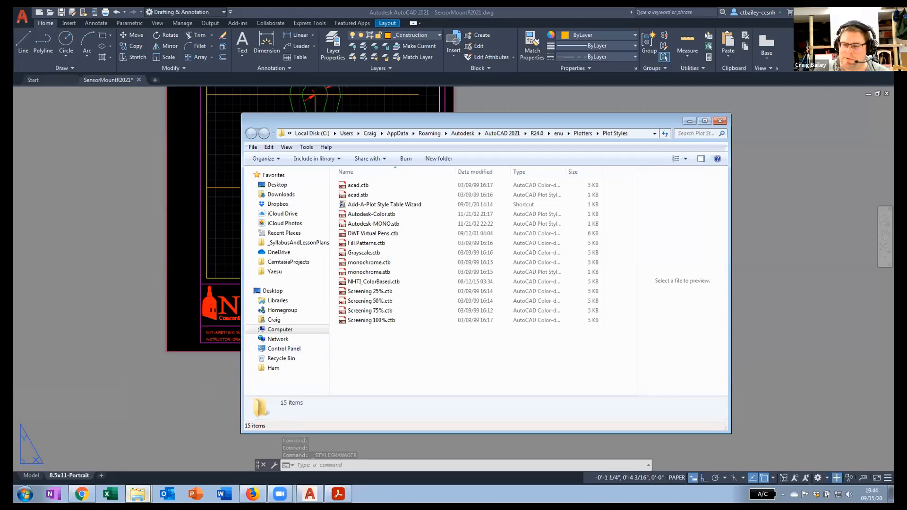
# Open the Downloads folder beside the Plot Styles folder and try to move NHTI_ColorBased.ctb into Plot Styles, cancelling at the file conflict
pyautogui.moveTo(137, 494)
pyautogui.click(126, 460)
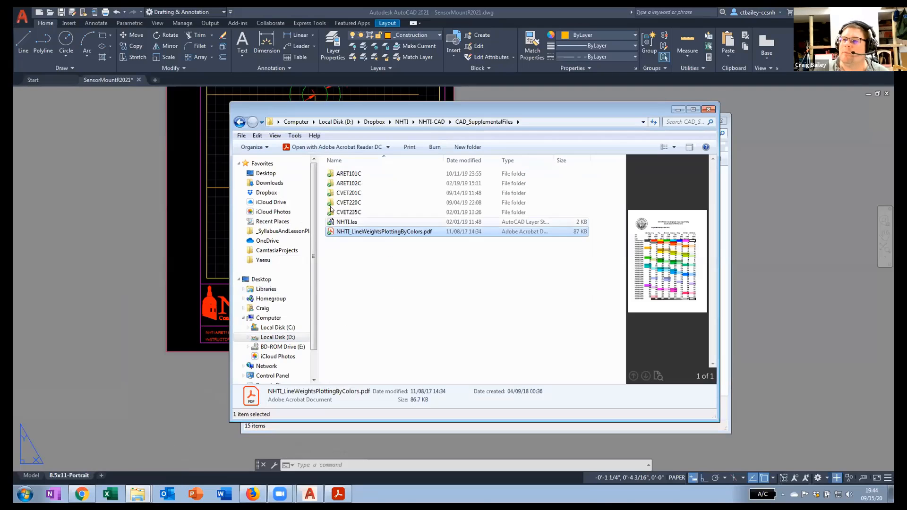
pyautogui.click(270, 183)
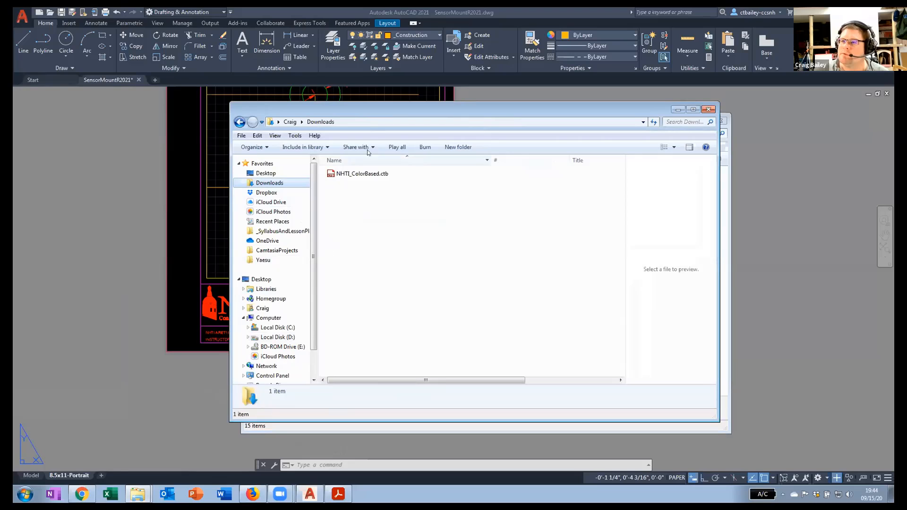
pyautogui.moveTo(356, 116); pyautogui.dragTo(608, 134)
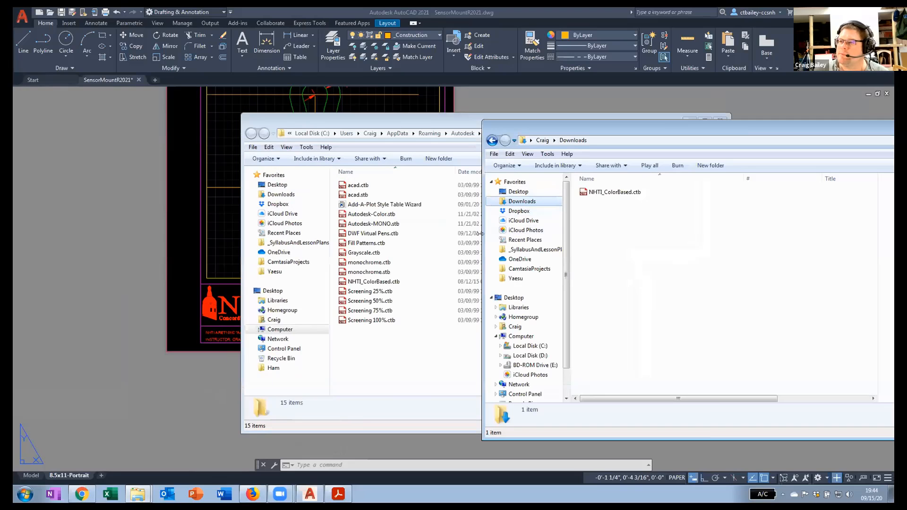
pyautogui.moveTo(644, 251)
pyautogui.mouseDown()
pyautogui.moveTo(606, 197)
pyautogui.moveTo(594, 196)
pyautogui.moveTo(390, 358)
pyautogui.moveTo(350, 357)
pyautogui.moveTo(358, 368)
pyautogui.mouseUp()
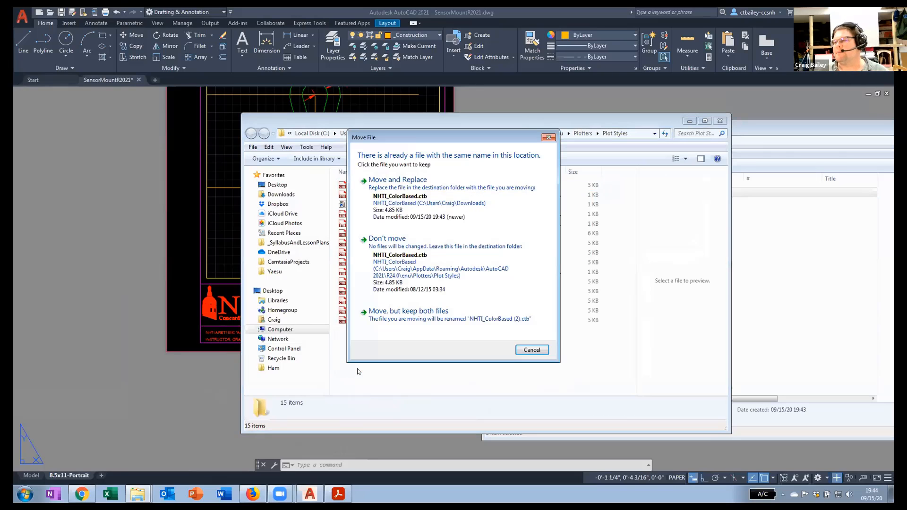
pyautogui.click(526, 350)
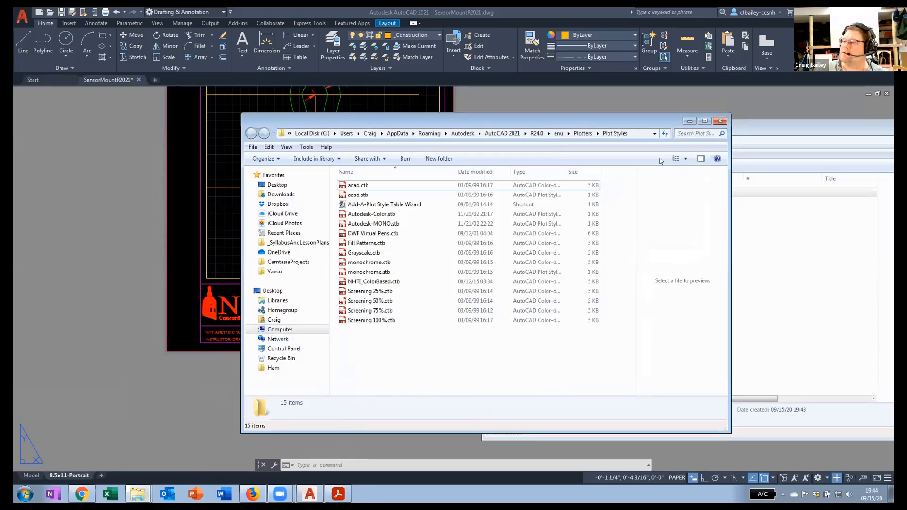
# Close the Plot Styles and Downloads folder windows to return to the drawing
pyautogui.click(718, 120)
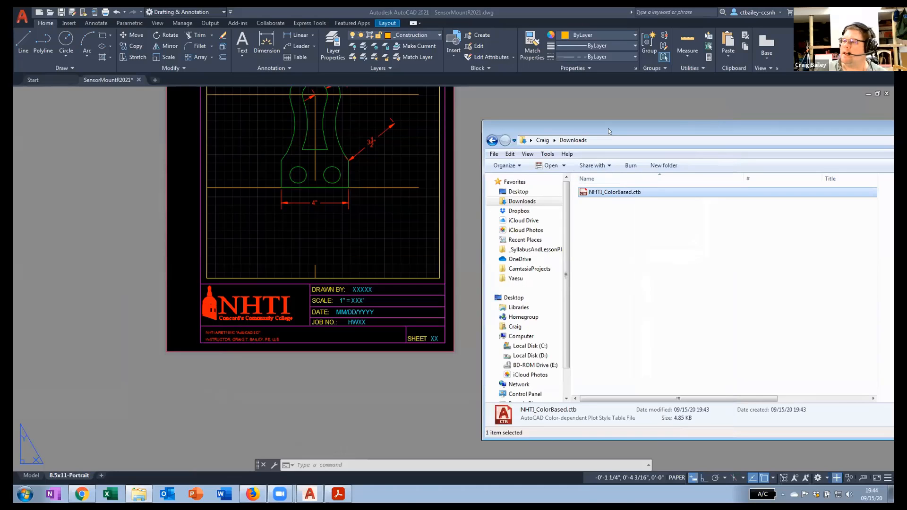
pyautogui.moveTo(604, 136); pyautogui.dragTo(444, 150)
pyautogui.moveTo(529, 137); pyautogui.dragTo(427, 139)
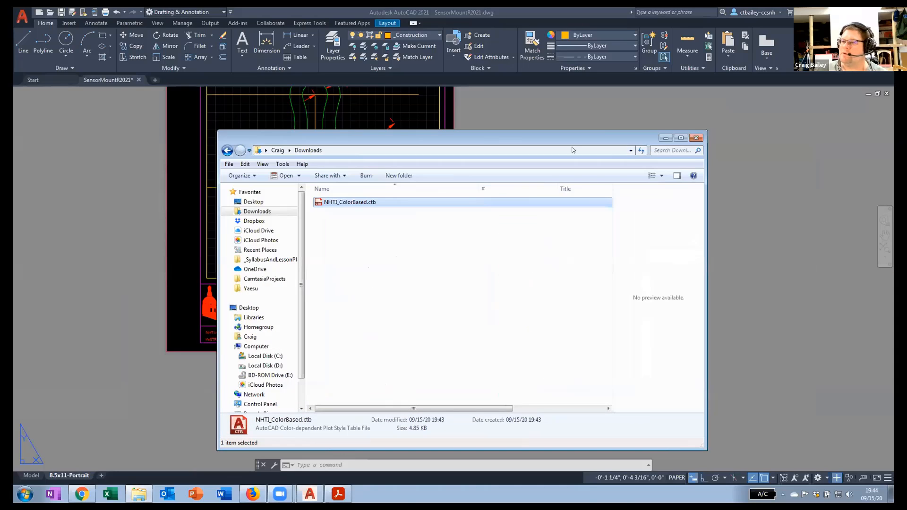
pyautogui.click(696, 137)
# Open the plot settings of the 8.5x11-Portrait layout, check the plot style table and other options, and close them without plotting
pyautogui.rightClick(76, 475)
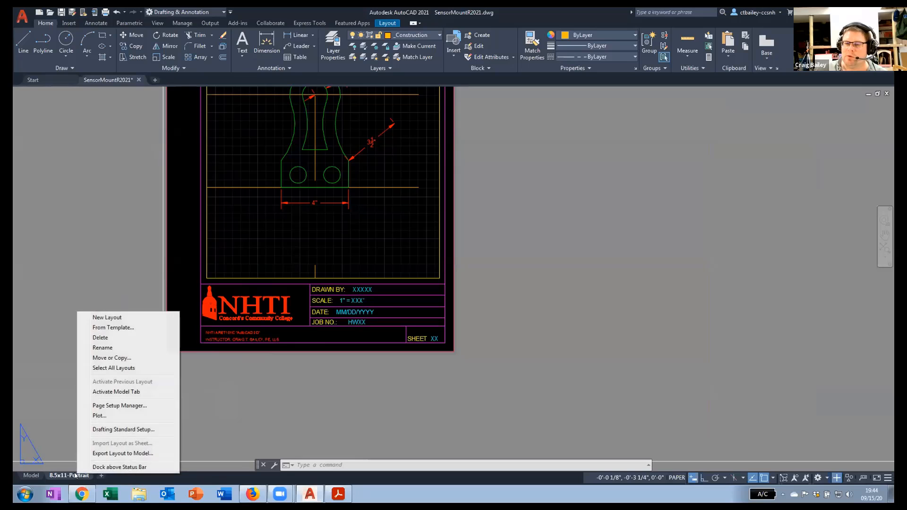
pyautogui.click(112, 415)
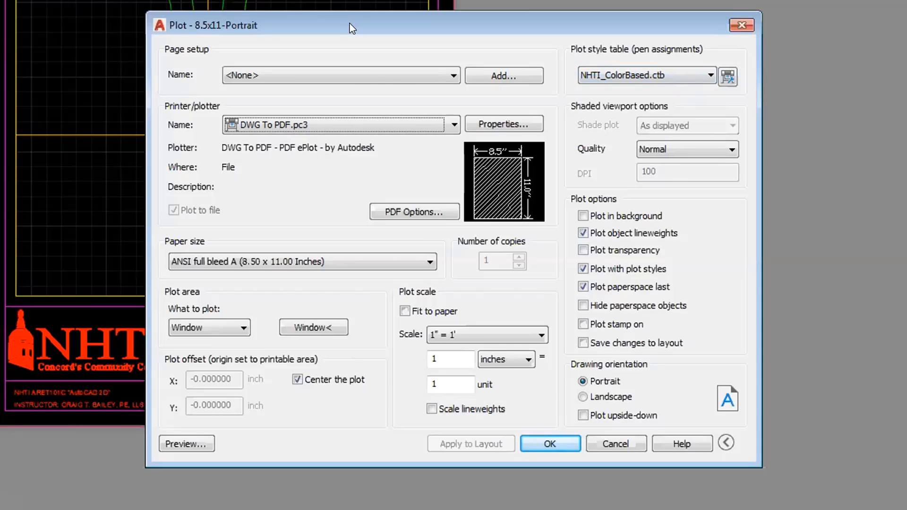
pyautogui.moveTo(350, 23); pyautogui.dragTo(546, 57)
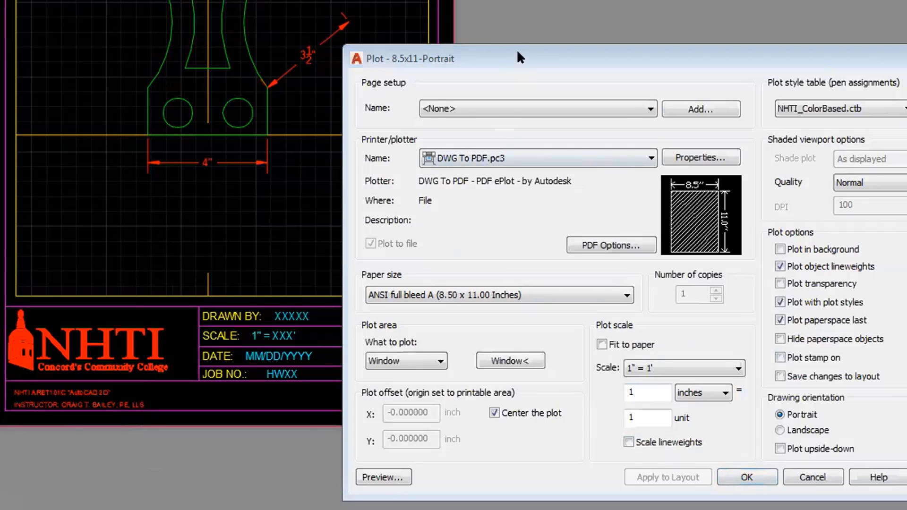
pyautogui.moveTo(517, 49); pyautogui.dragTo(500, 0)
pyautogui.click(794, 399)
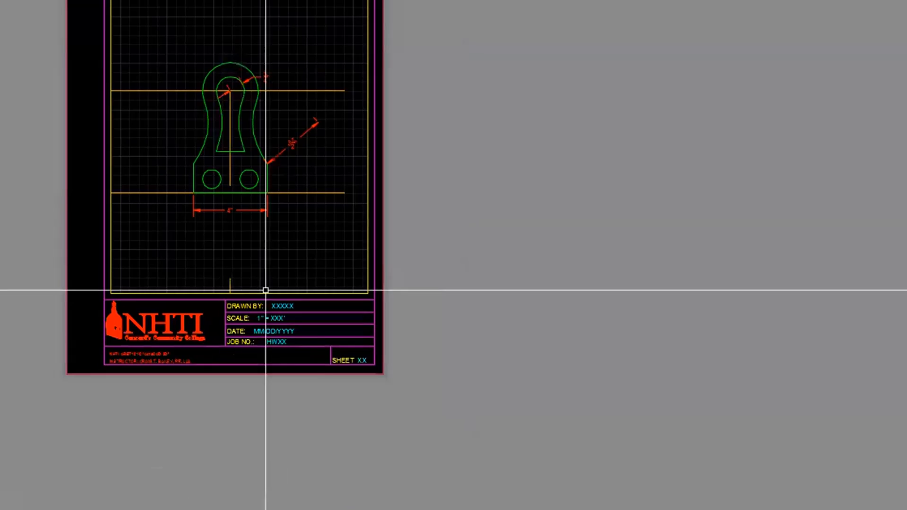